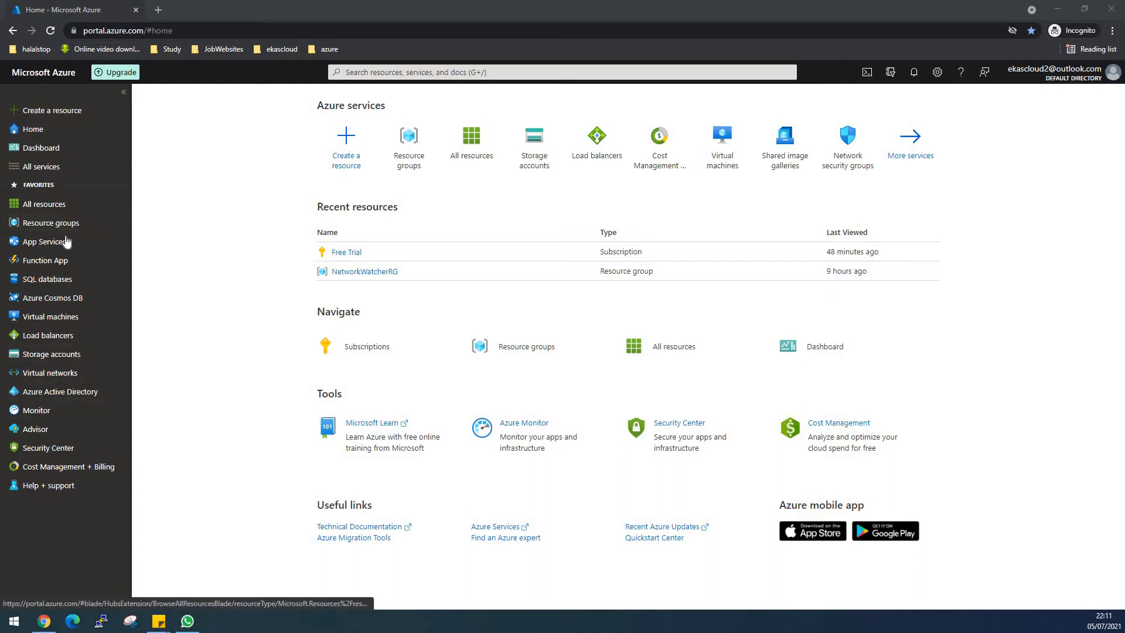
- Create a resource group named RGEastUS in the Free Trial subscription with the East US region
mouse_move(54, 222)
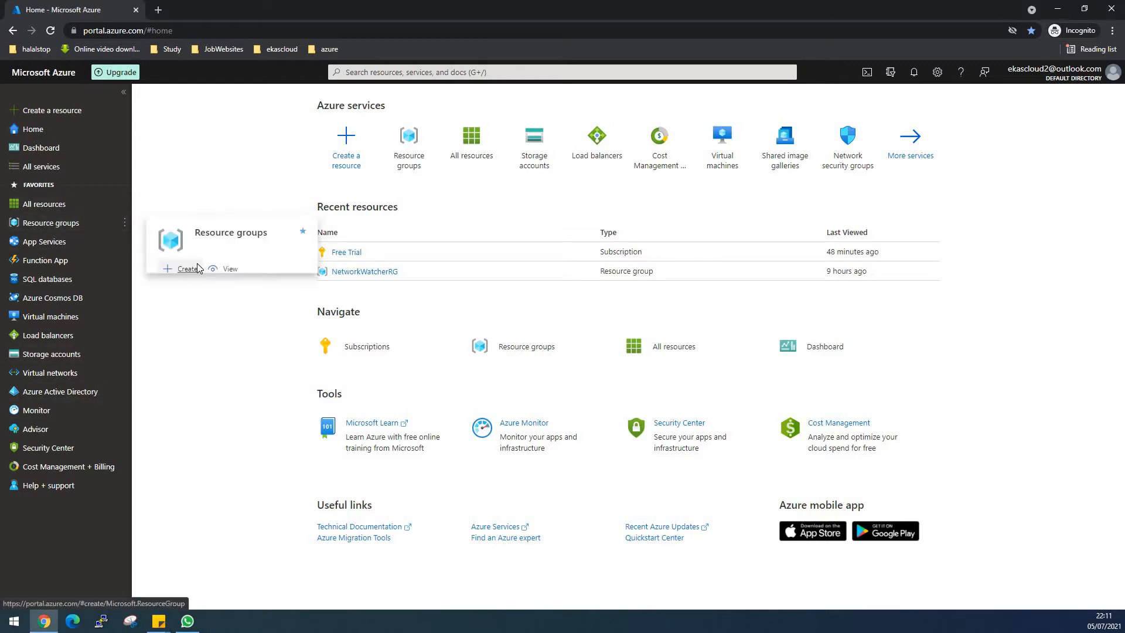
left_click(229, 269)
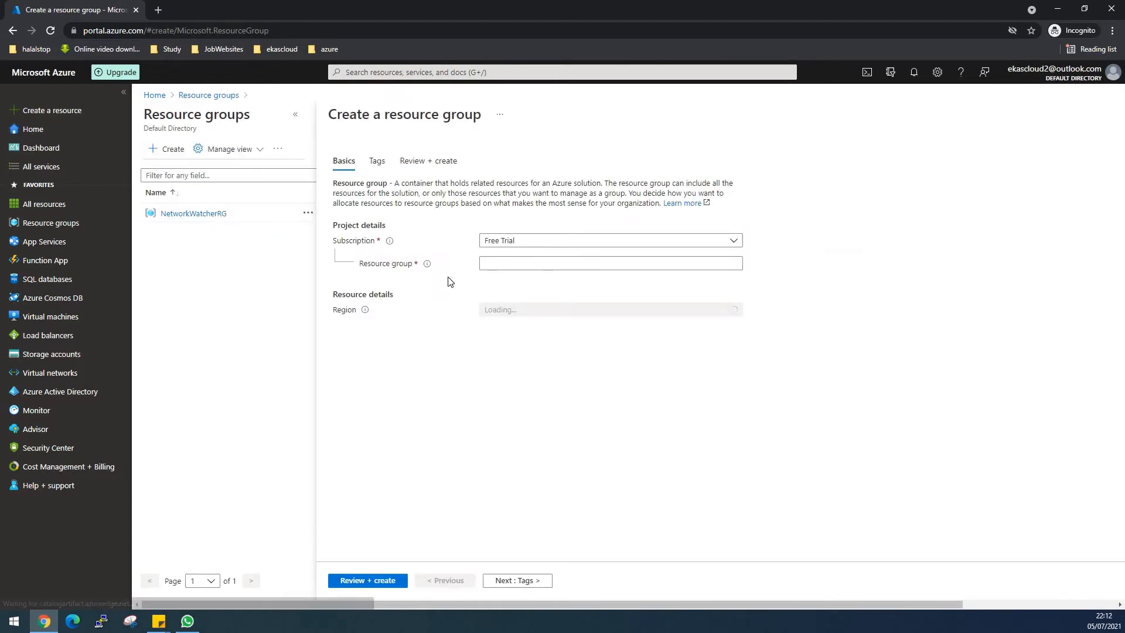
left_click(520, 262)
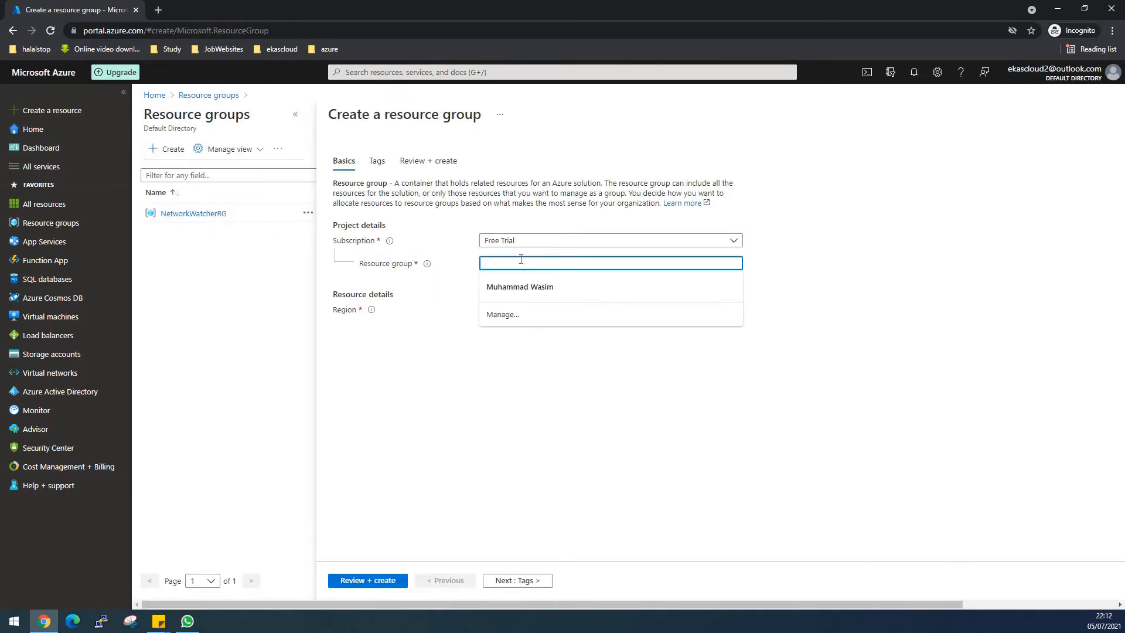
type("RG")
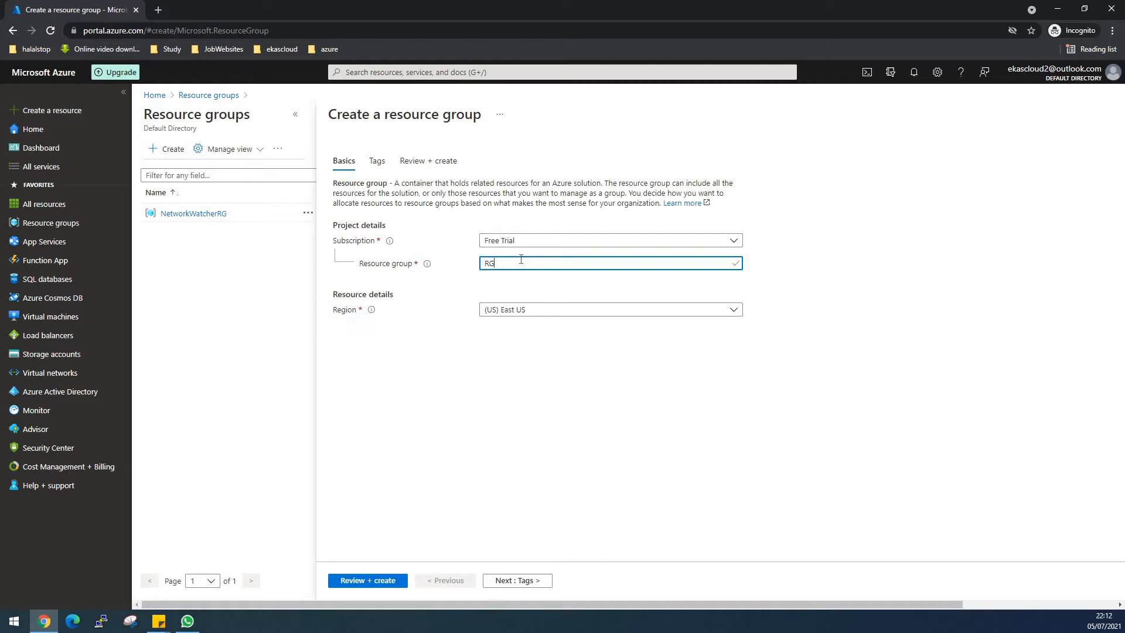
type("EastUS")
left_click(358, 580)
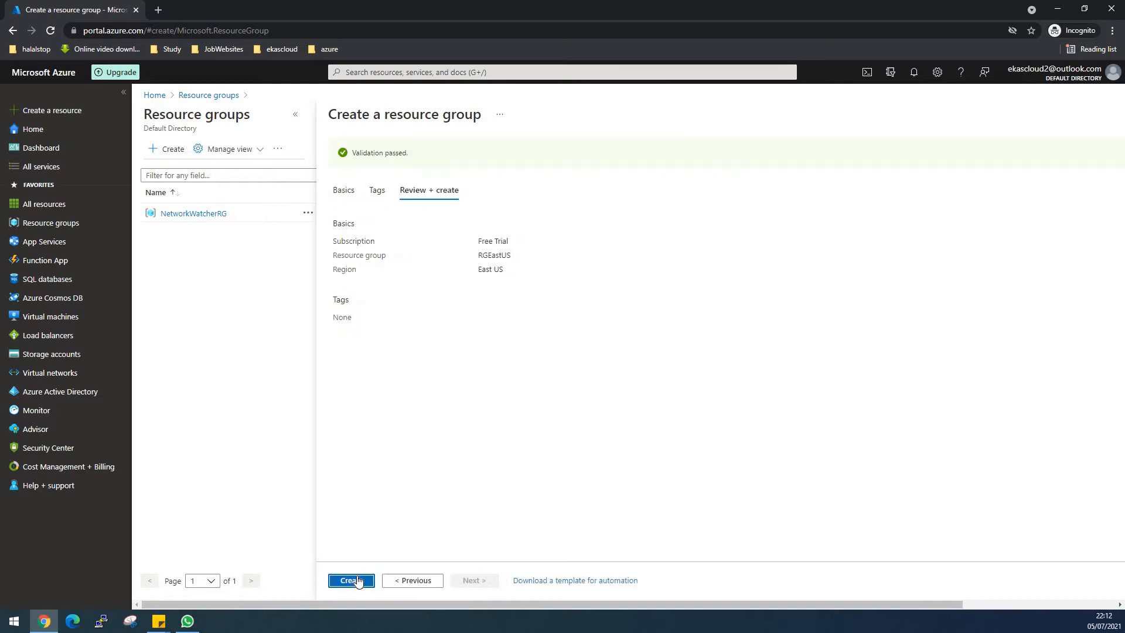
left_click(358, 580)
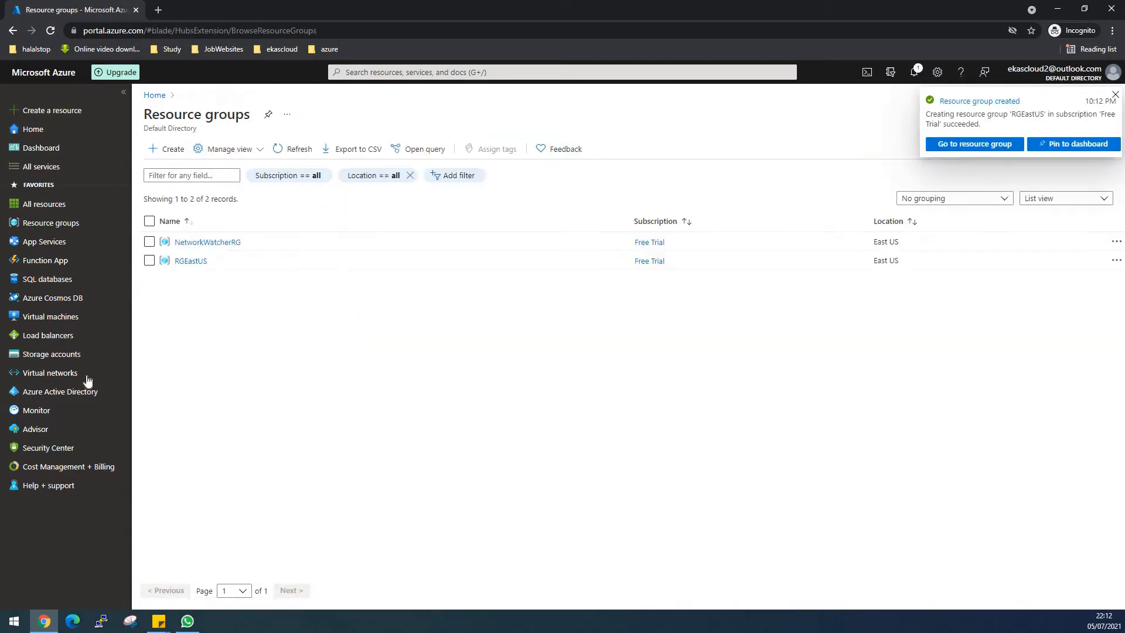
- Start creating a new storage account and assign it to the RGEastUS resource group
left_click(58, 354)
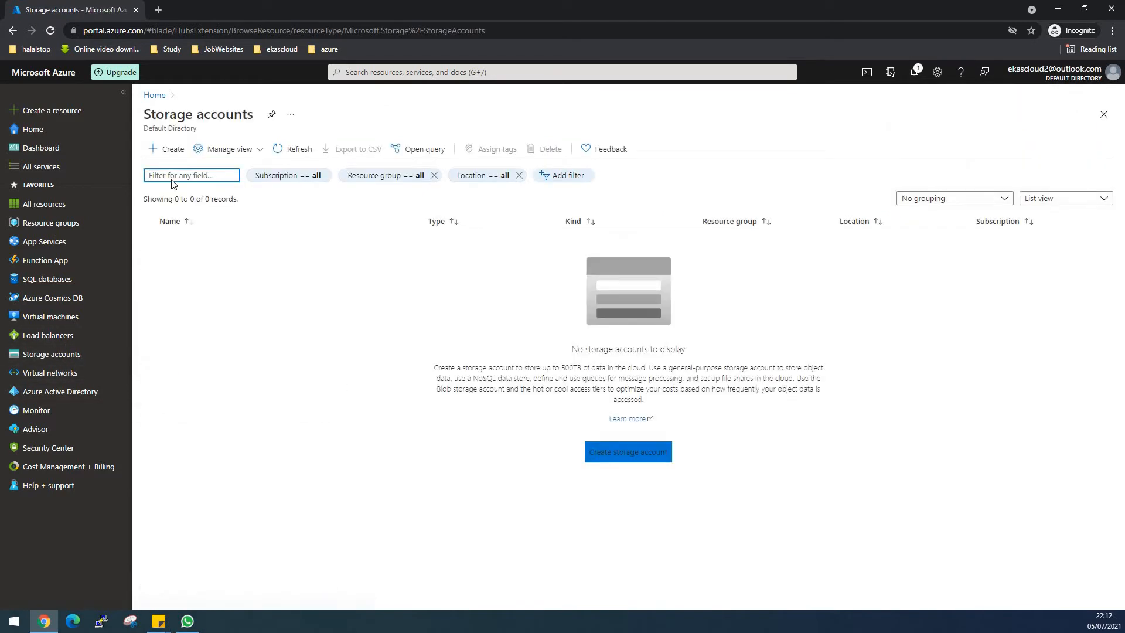
left_click(638, 464)
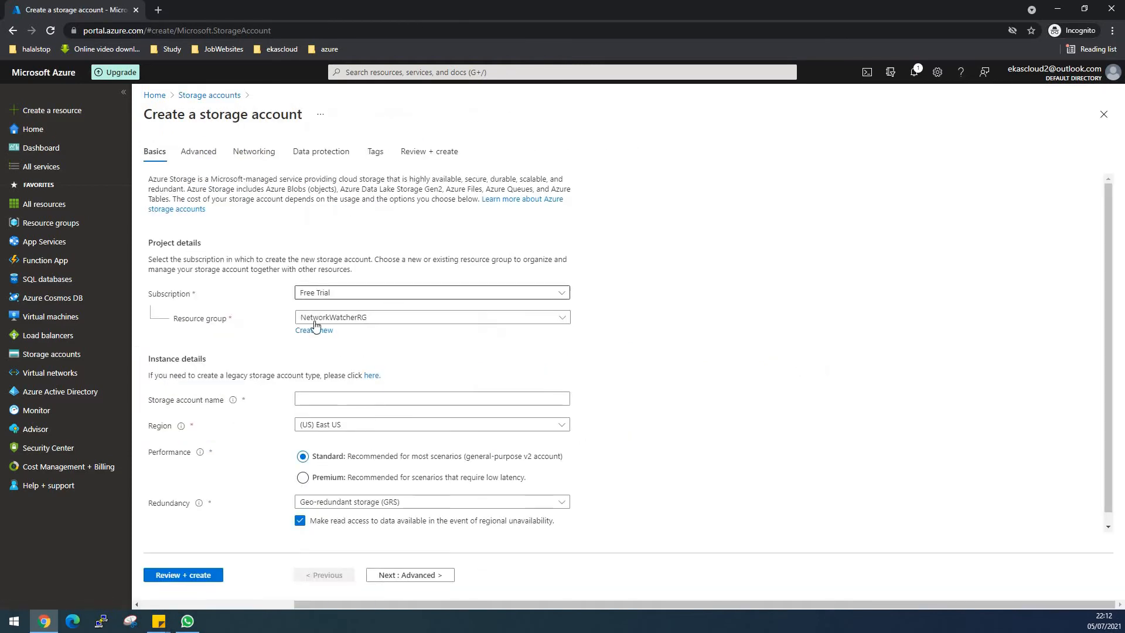
left_click(362, 323)
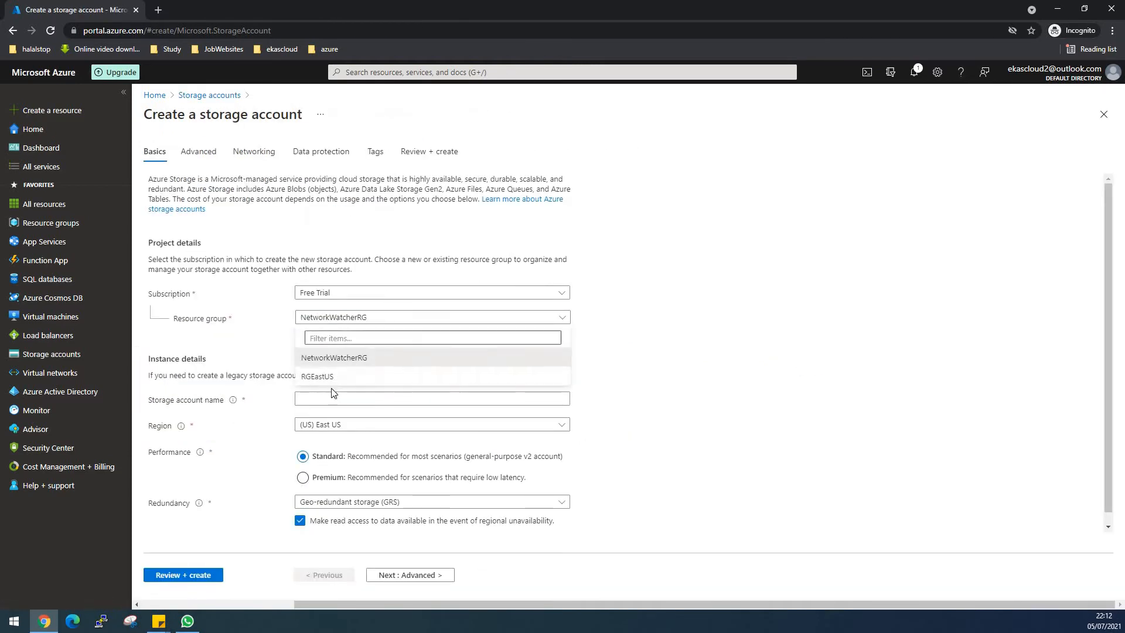
left_click(320, 374)
- Try storageaccountstorageexplorer as the storage account name
left_click(351, 394)
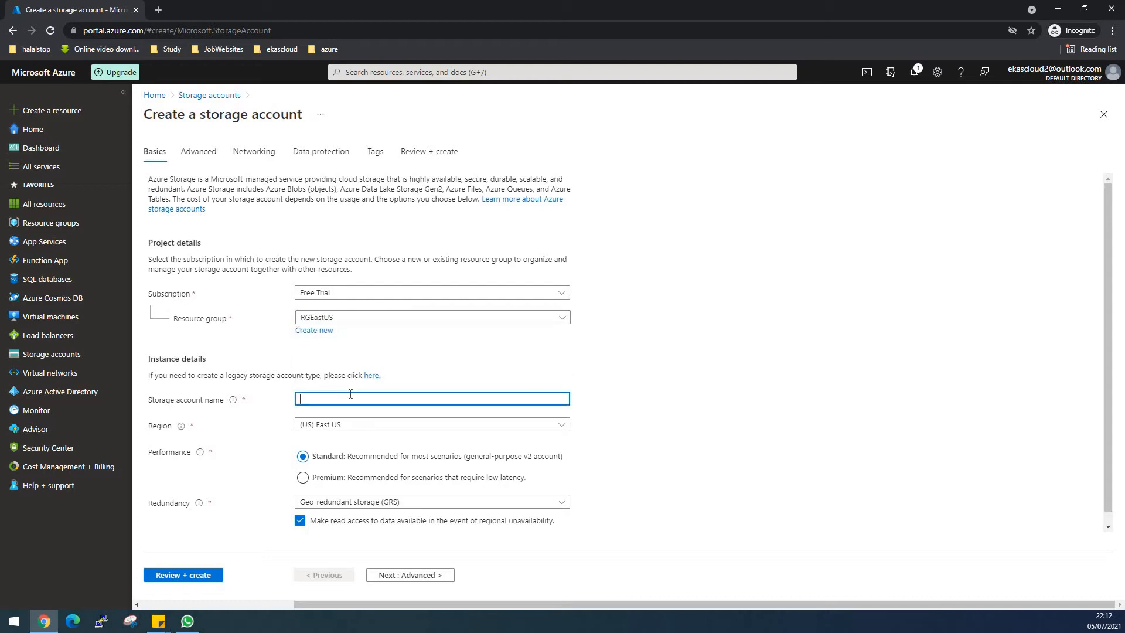
type("sto")
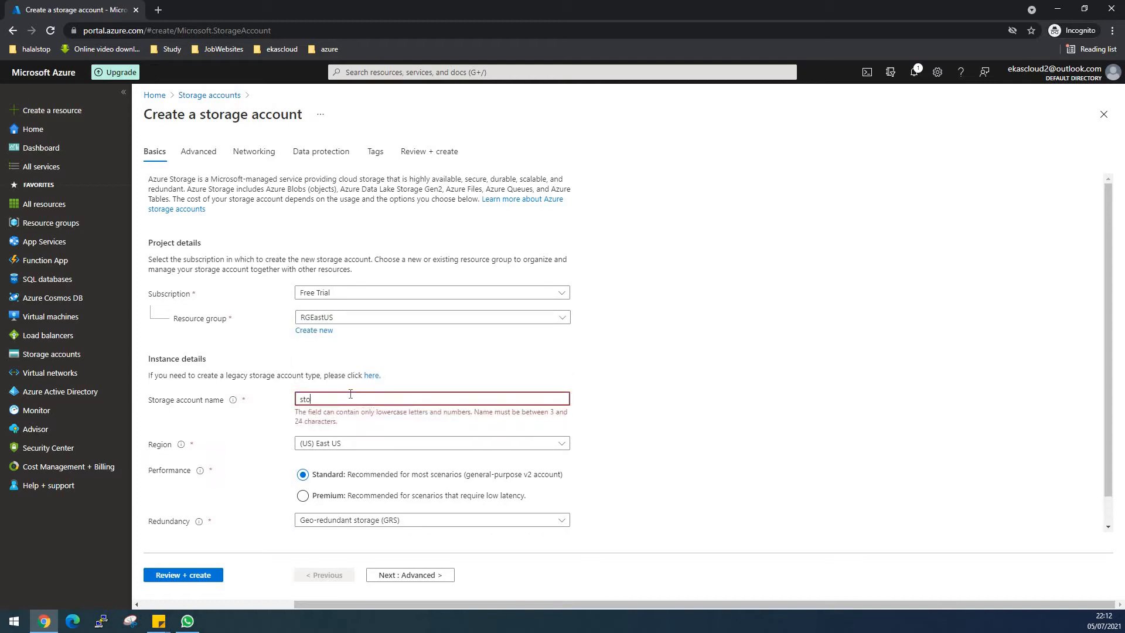
type("ragea")
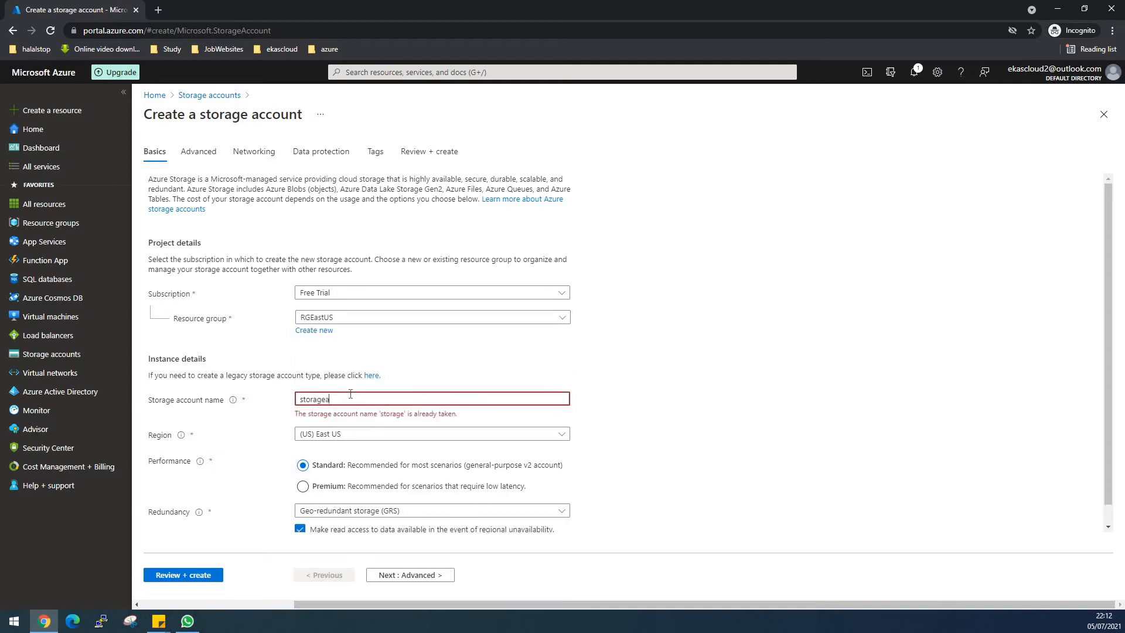
type("ccountsto")
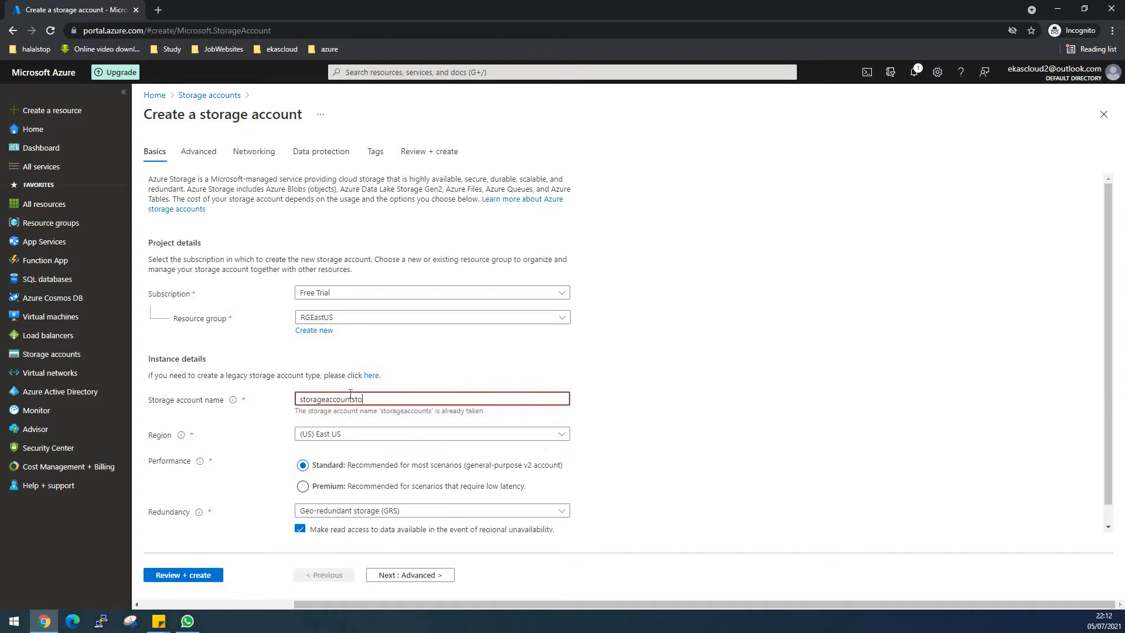
type("rageex")
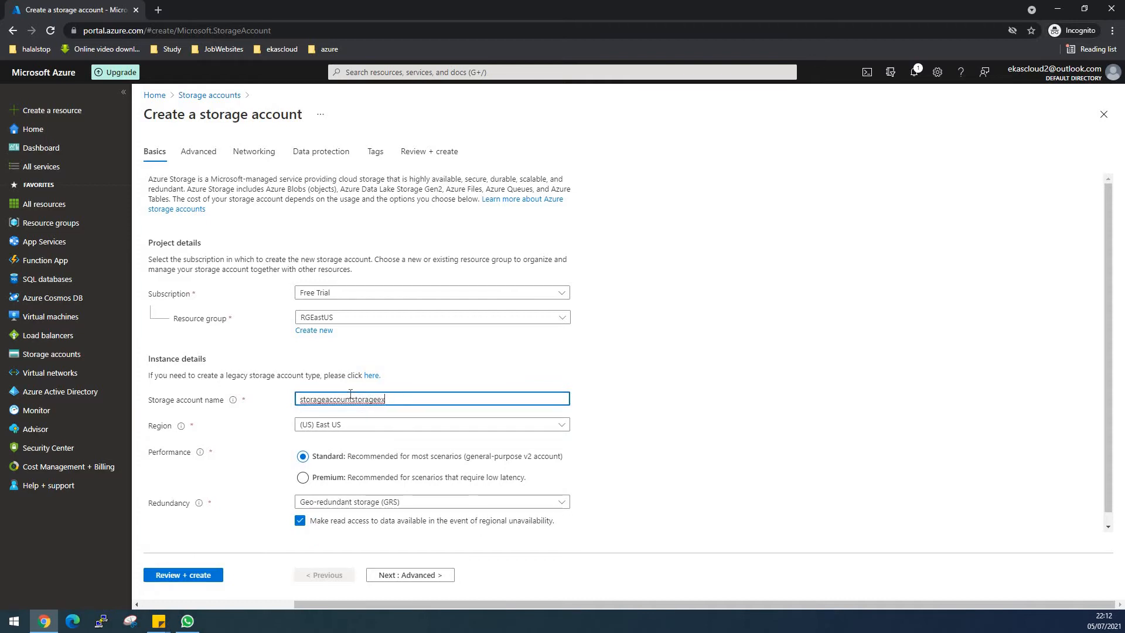
type("plp")
key("BackSpace")
type("orer")
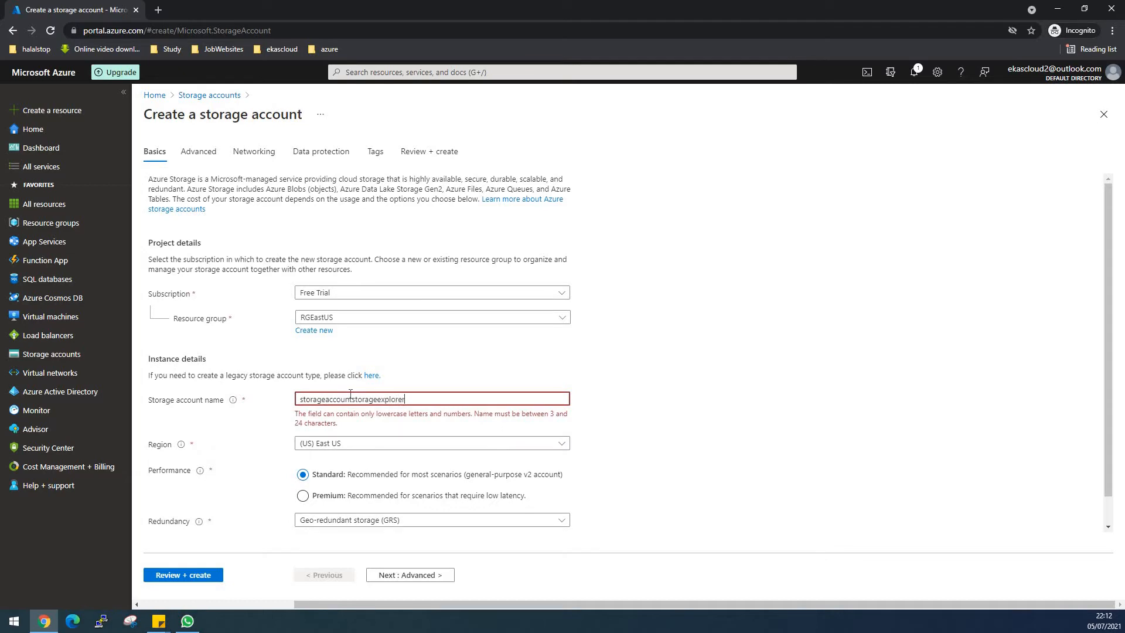
left_click(694, 463)
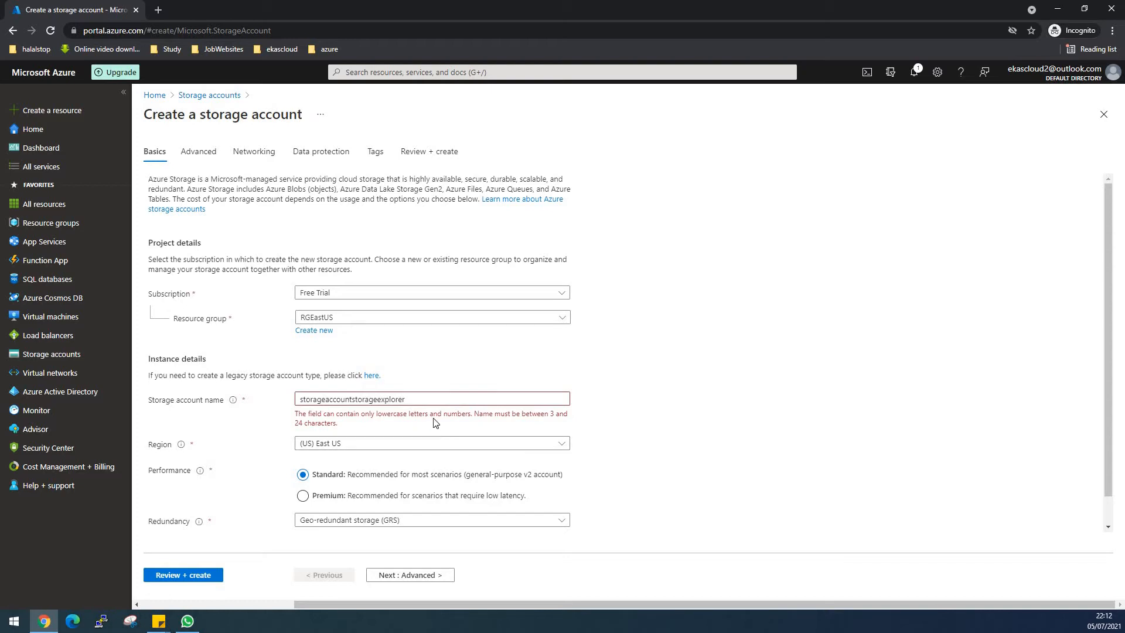
- Try storageaccount2021, storageaccount2022 and storageaccount2023 as shorter storage account names
left_click(435, 401)
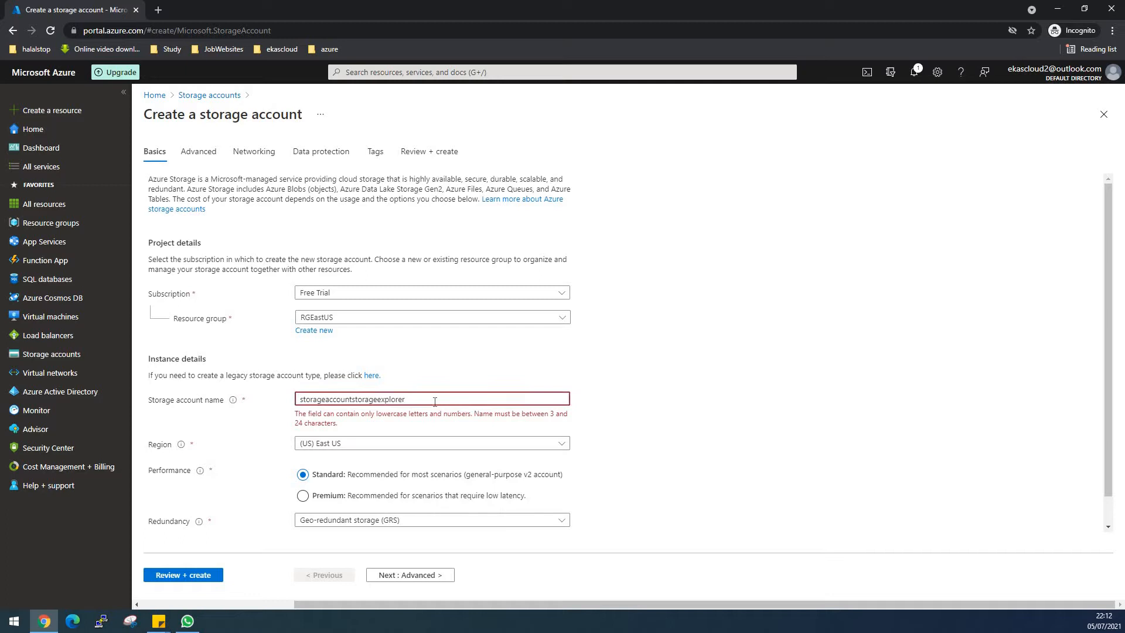
key("BackSpace")
key("BackSpace")
key("BackSpace")
key("BackSpace")
key("BackSpace")
key("BackSpace")
key("BackSpace")
key("BackSpace")
key("BackSpace")
key("BackSpace")
key("BackSpace")
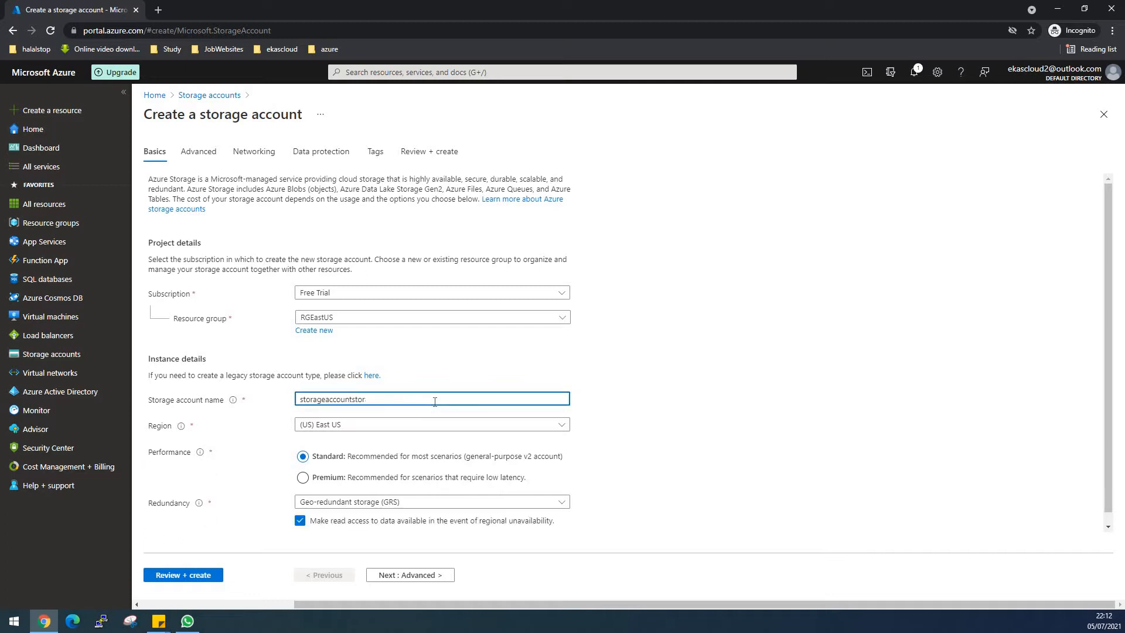
key("BackSpace")
key("BackSpace")
key("BackSpace")
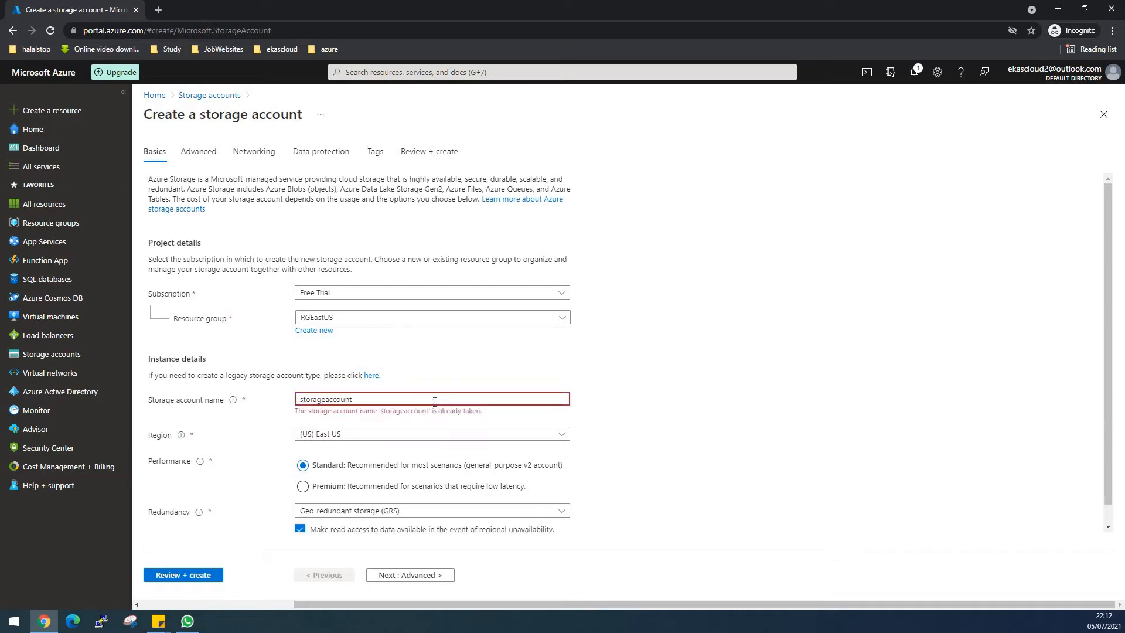
type("202")
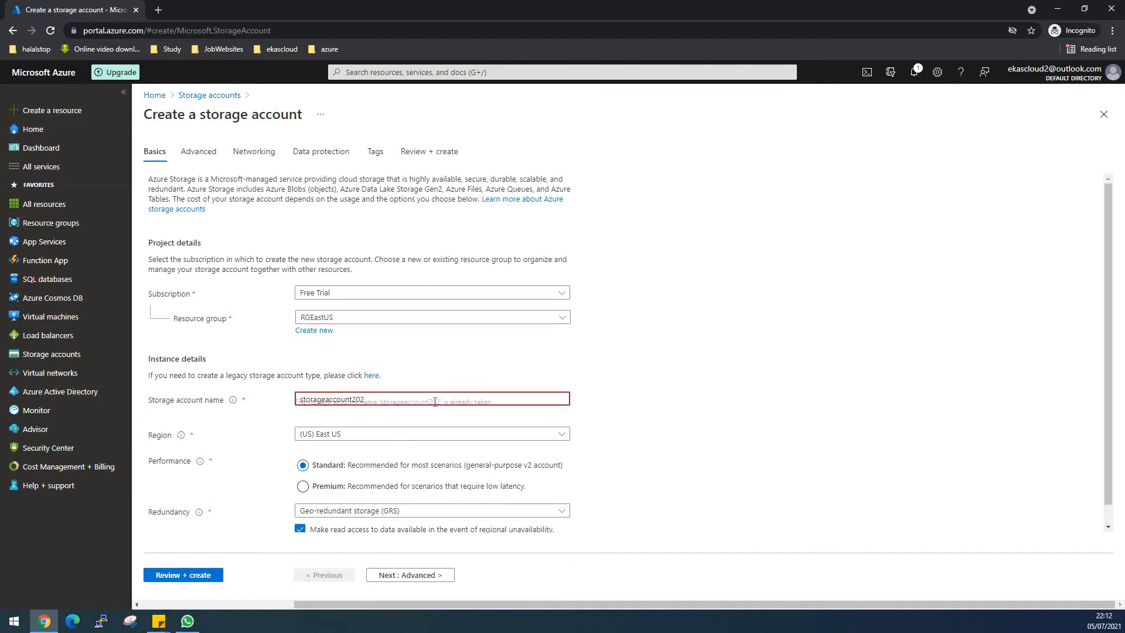
type("1")
key("BackSpace")
type("2")
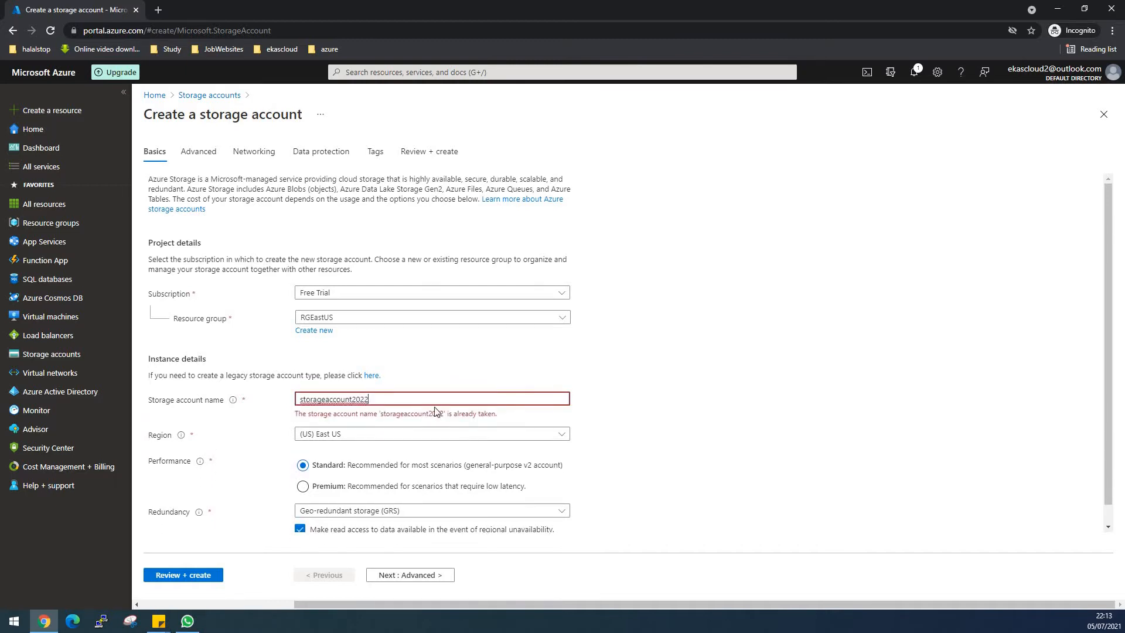
key("BackSpace")
type("3")
- Replace the storage account name with storageaccount20202020
key("BackSpace")
key("BackSpace")
key("BackSpace")
key("BackSpace")
key("BackSpace")
key("BackSpace")
key("BackSpace")
key("BackSpace")
key("BackSpace")
key("BackSpace")
key("BackSpace")
key("BackSpace")
key("BackSpace")
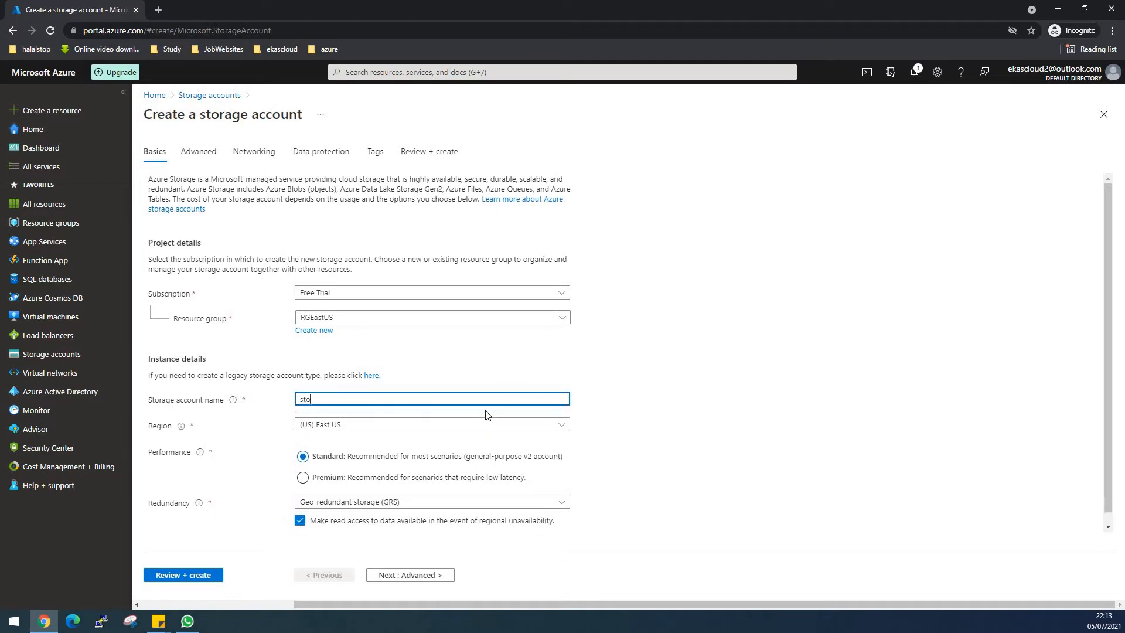
type("rageaccount")
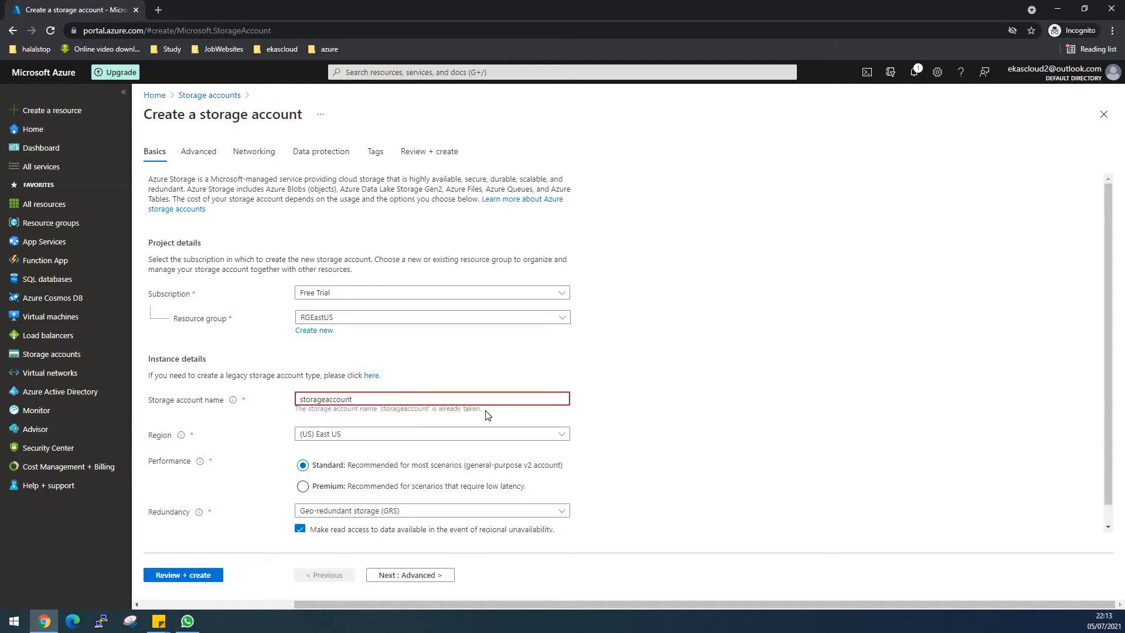
type("2020")
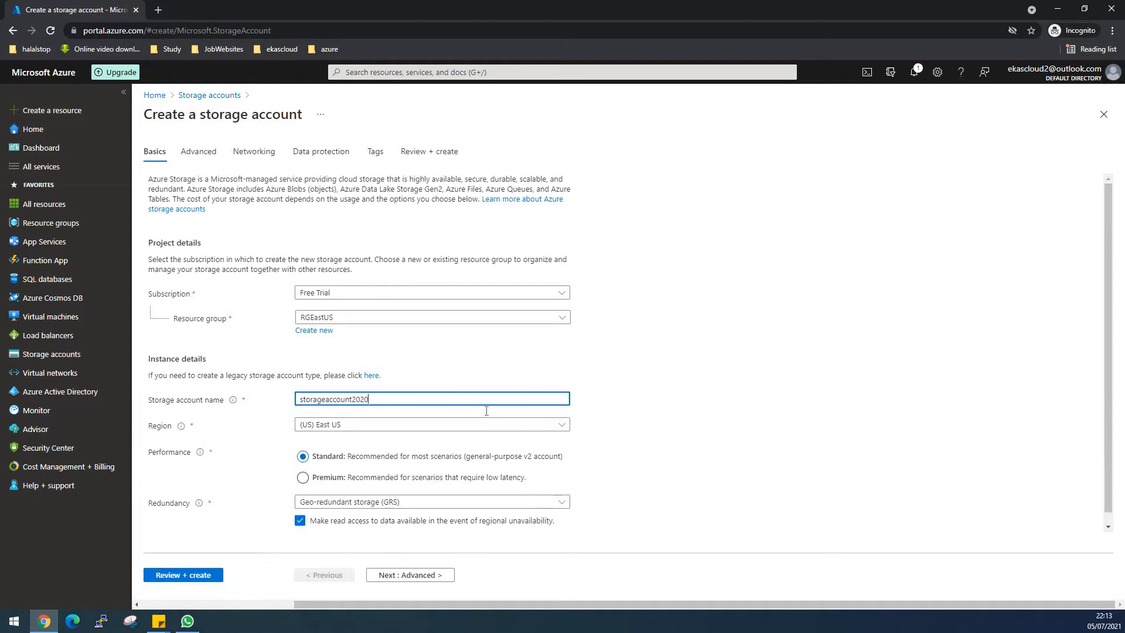
type("20")
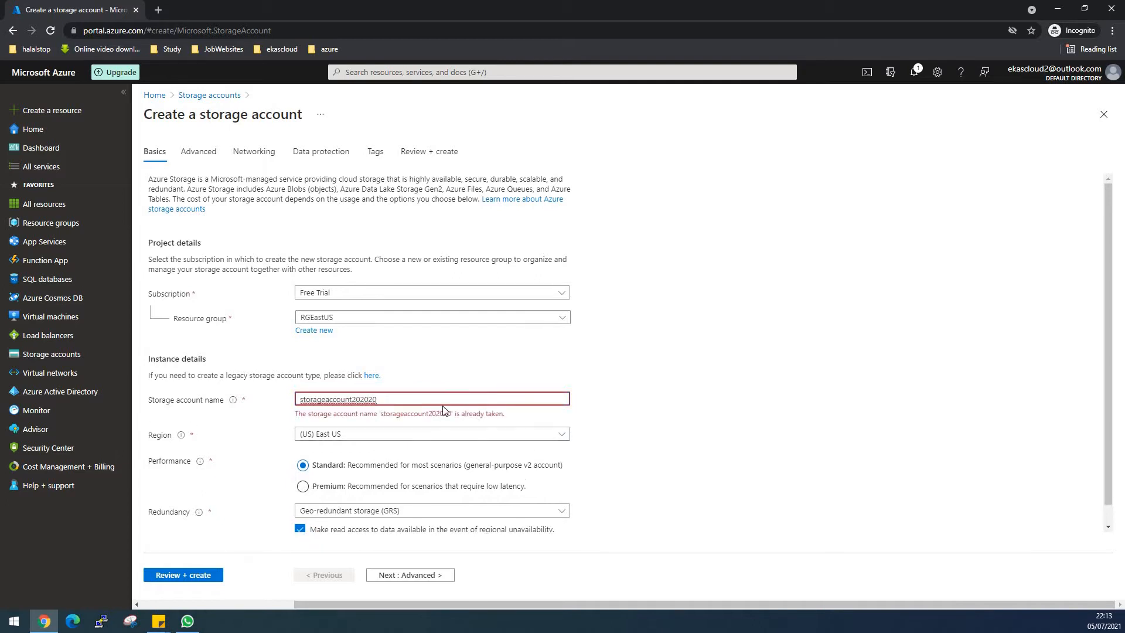
type("20")
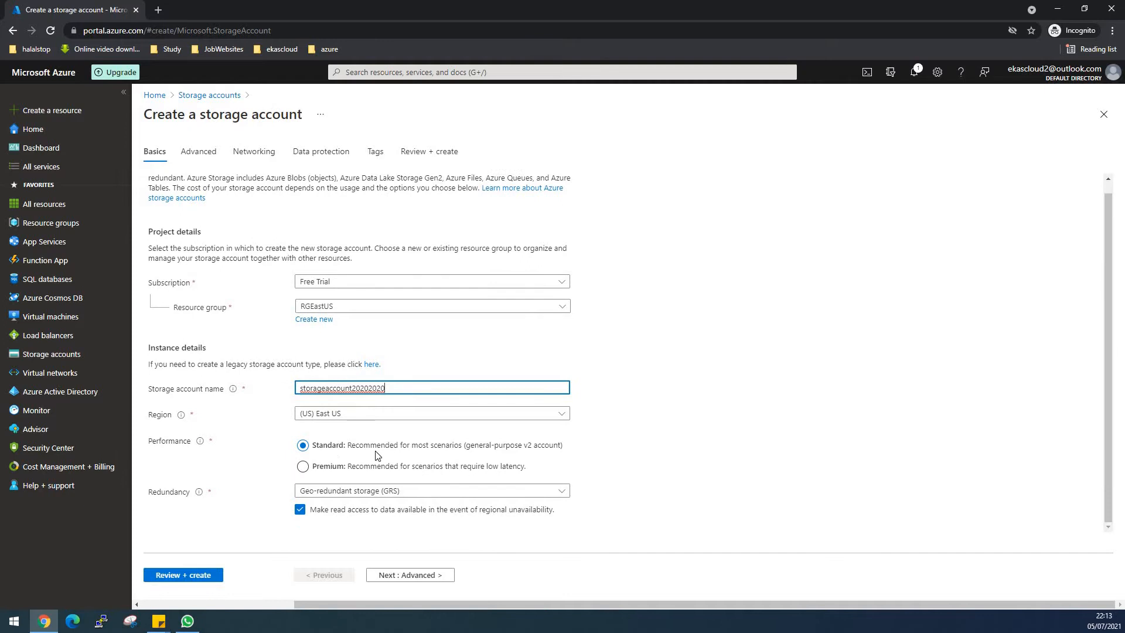
- Set the redundancy to Locally-redundant storage (LRS), then review and create the storage account
left_click(566, 498)
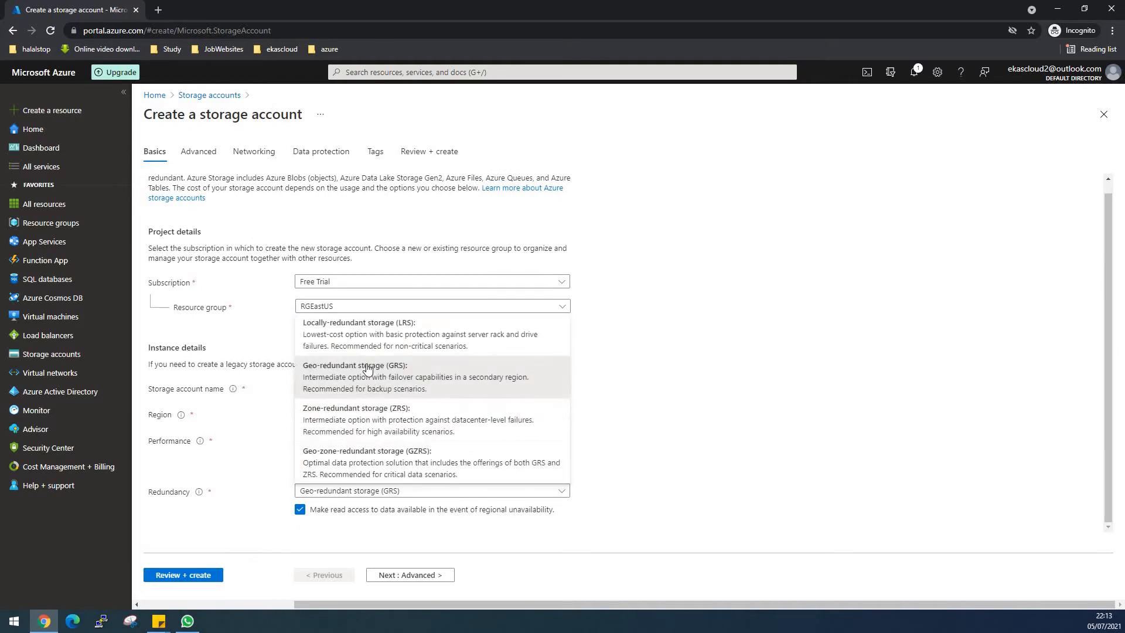
left_click(343, 326)
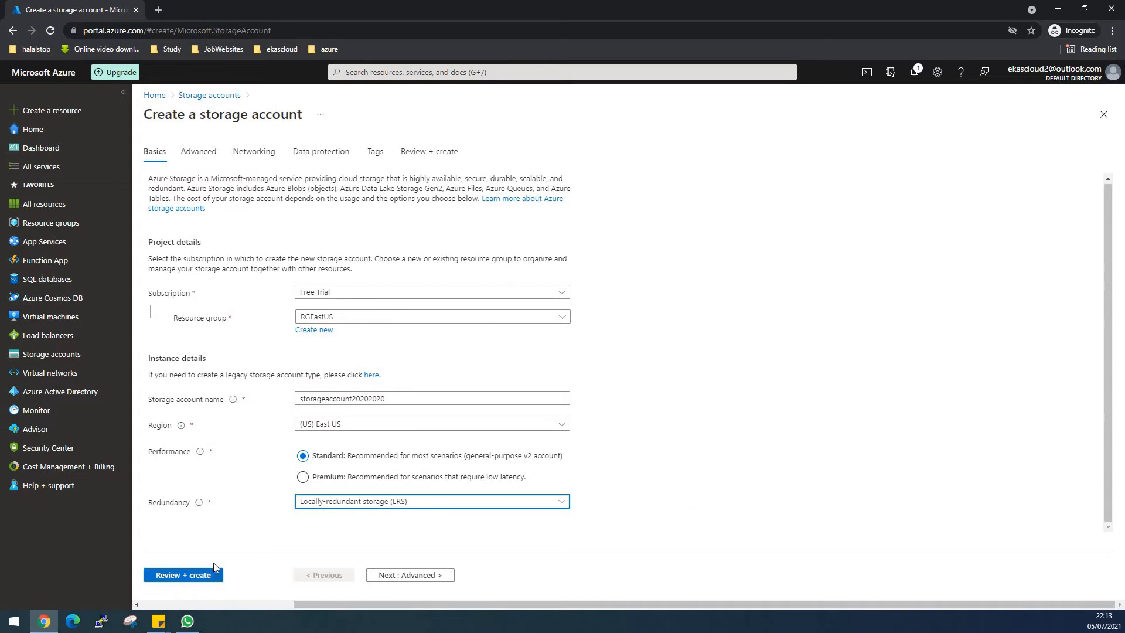
left_click(209, 578)
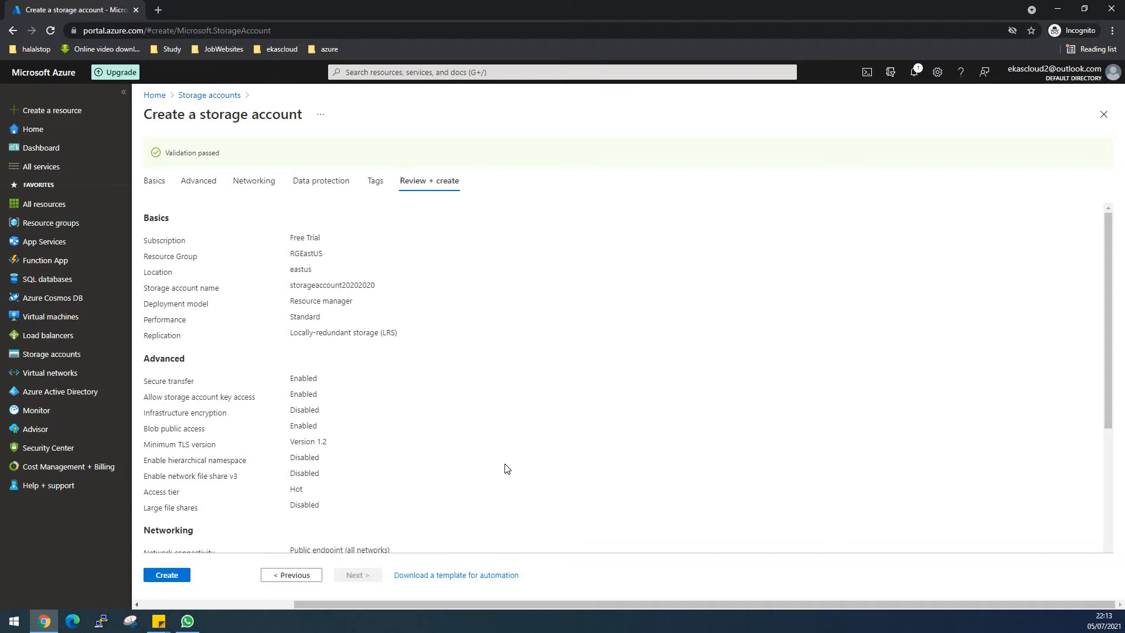
left_click(173, 580)
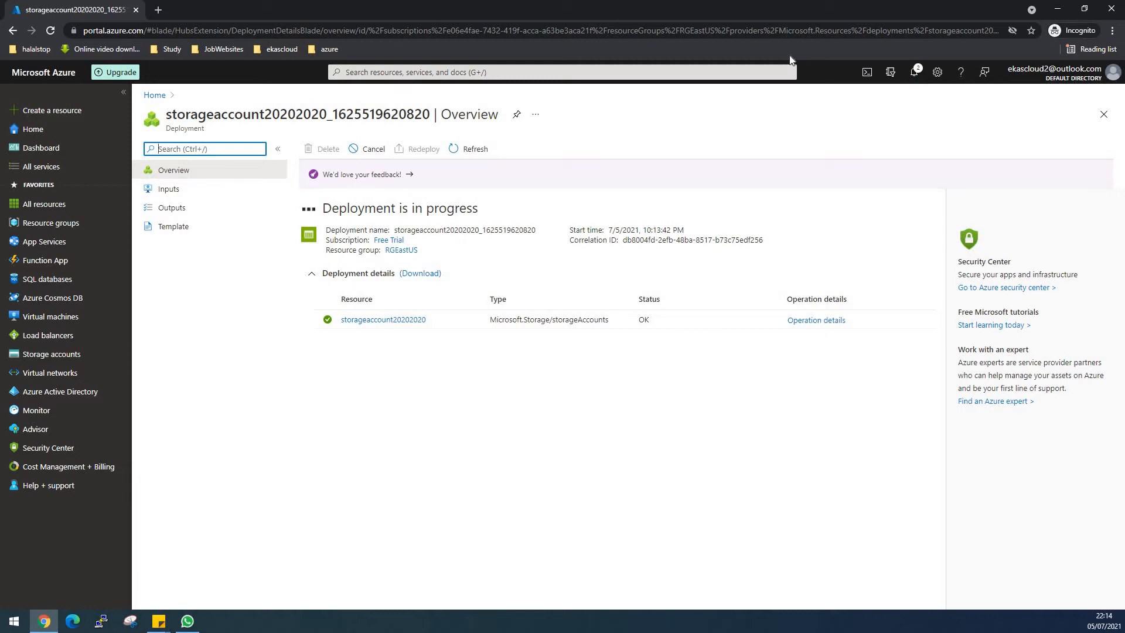
- Check the deployment's progress in the notifications and open the deployed storage account
left_click(916, 73)
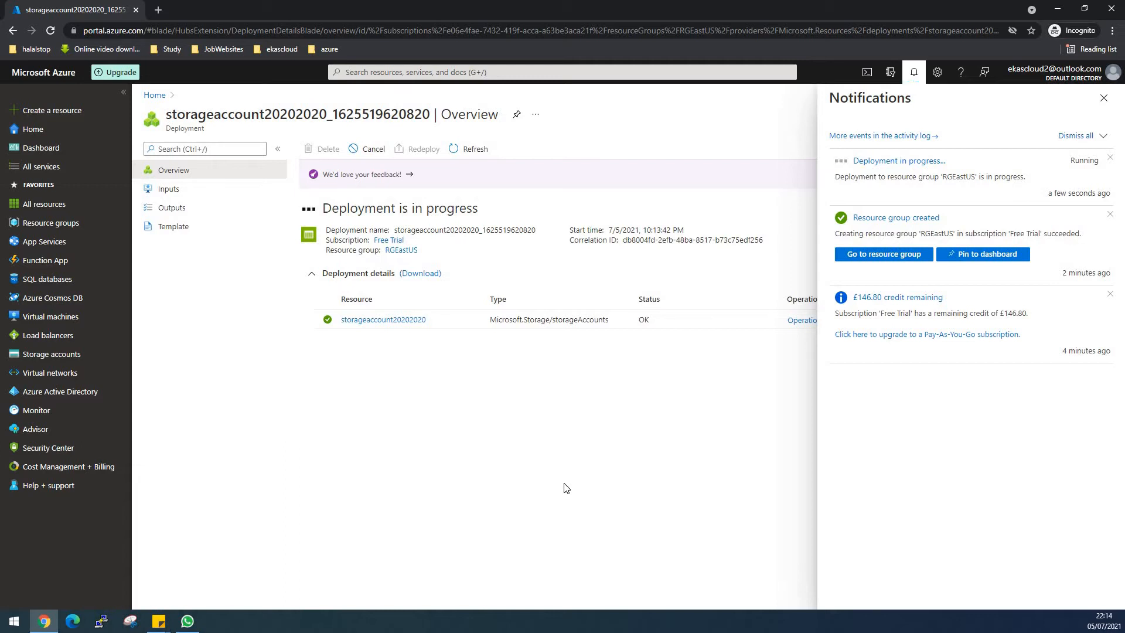
left_click(713, 227)
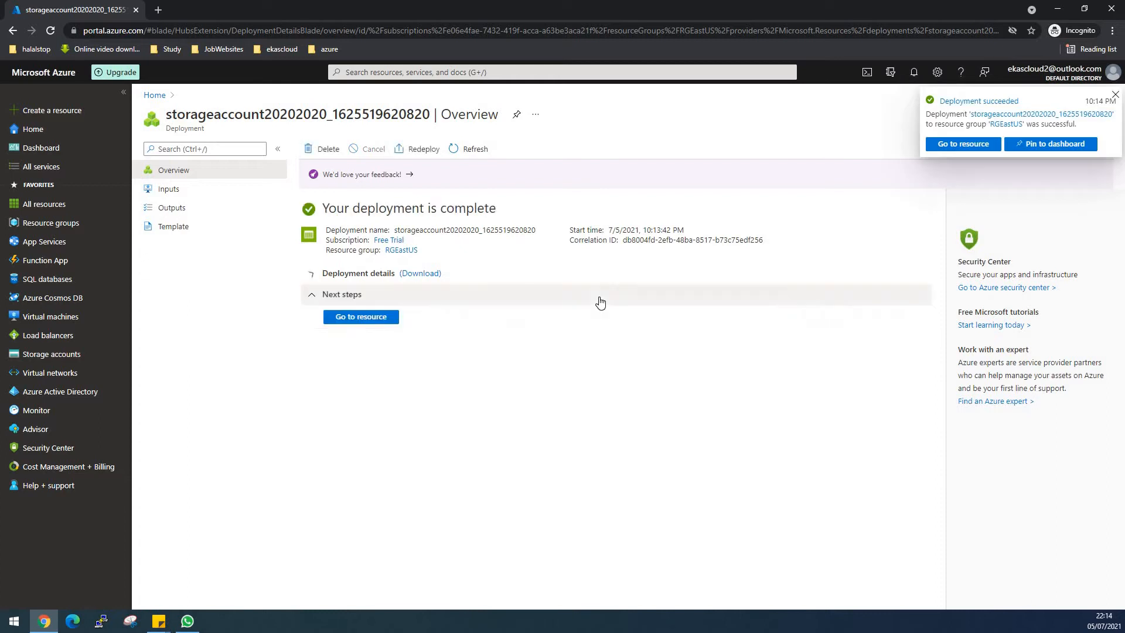
left_click(361, 317)
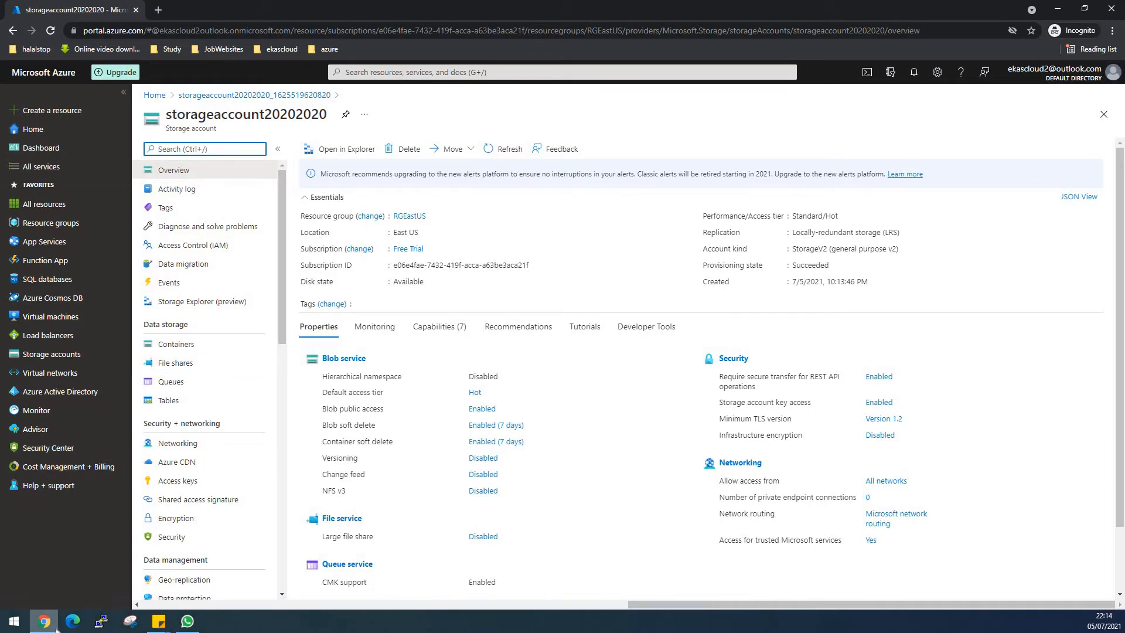
- Search the web for "storage explorer application" in a new browser tab and open the Azure Storage Explorer page
left_click(158, 10)
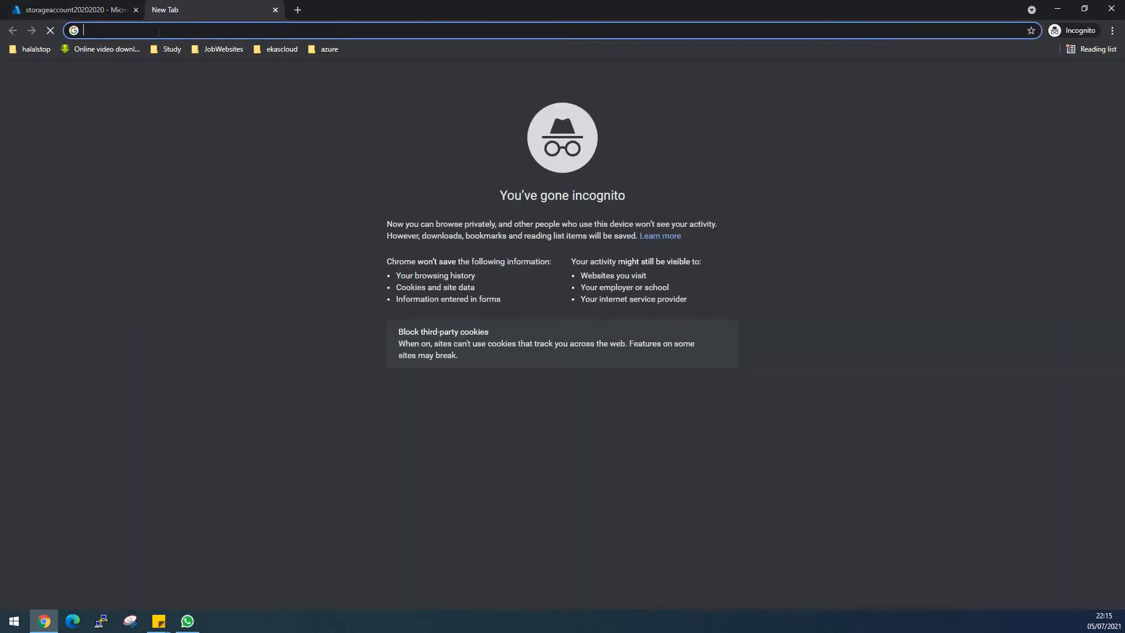
type("sto")
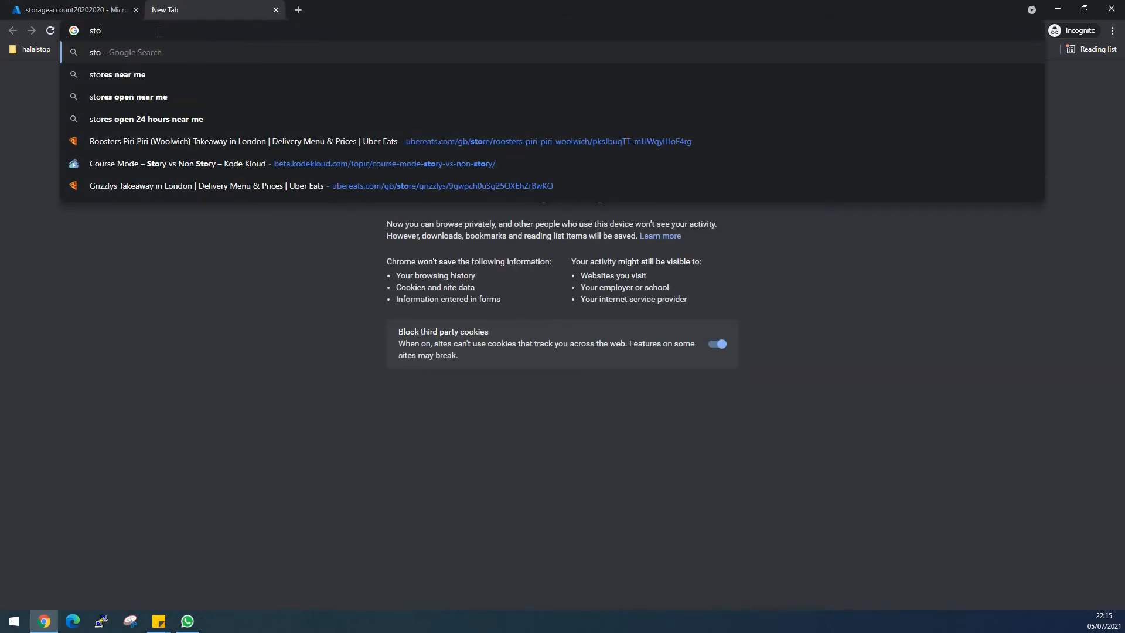
type("rage ex")
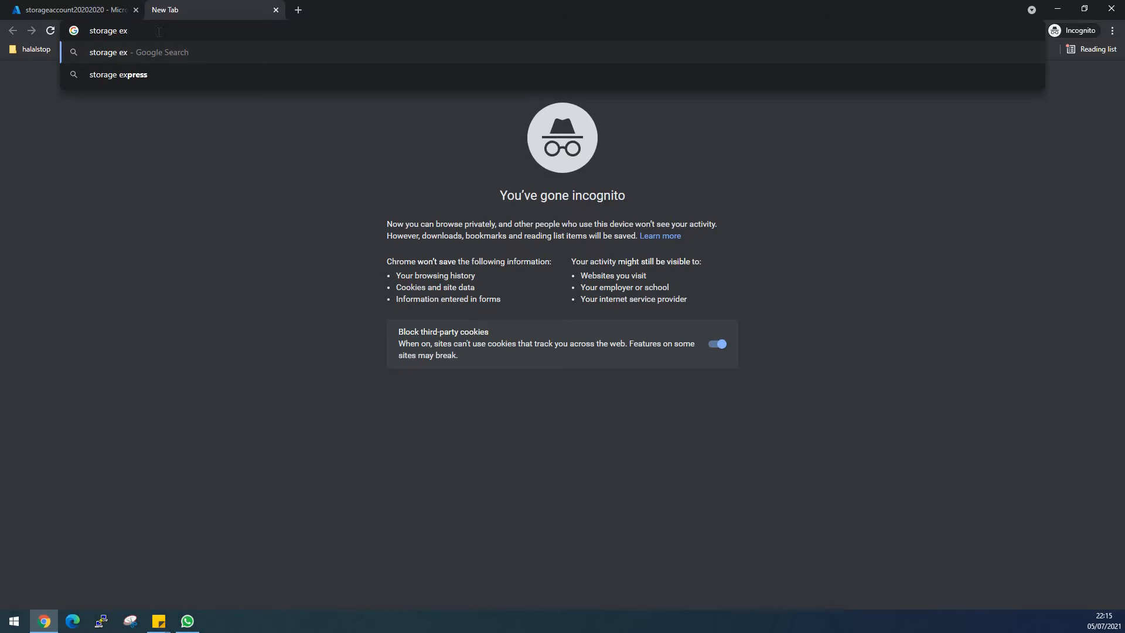
type("plorer")
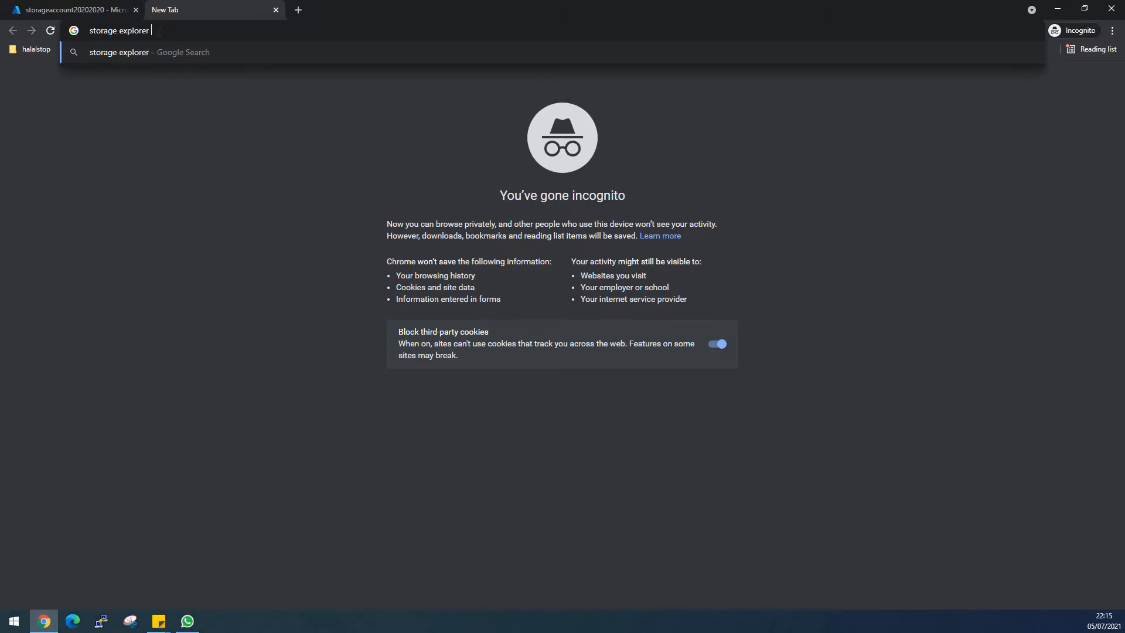
type(" application")
key("Return")
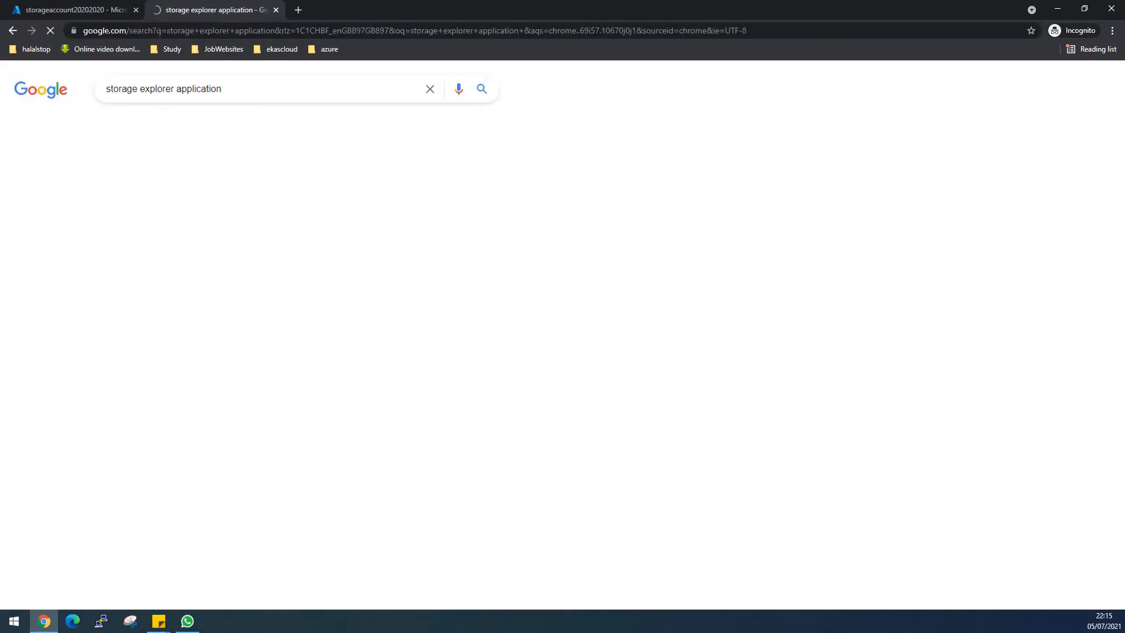
left_click(168, 195)
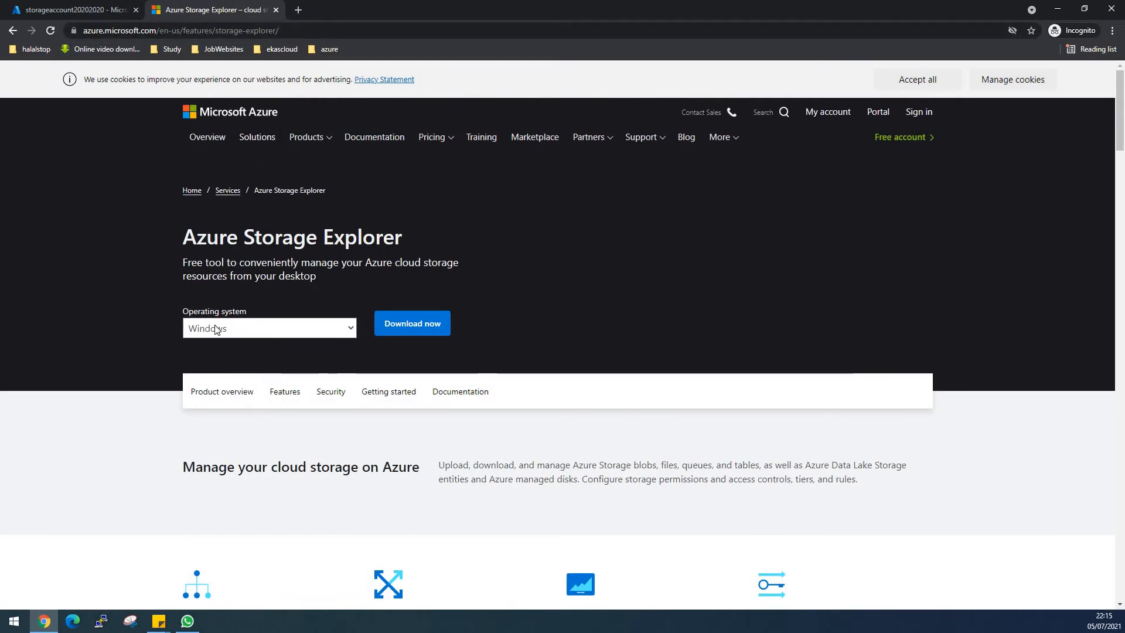
- Download Azure Storage Explorer for Windows and run its installer in the install mode for all users
left_click(398, 332)
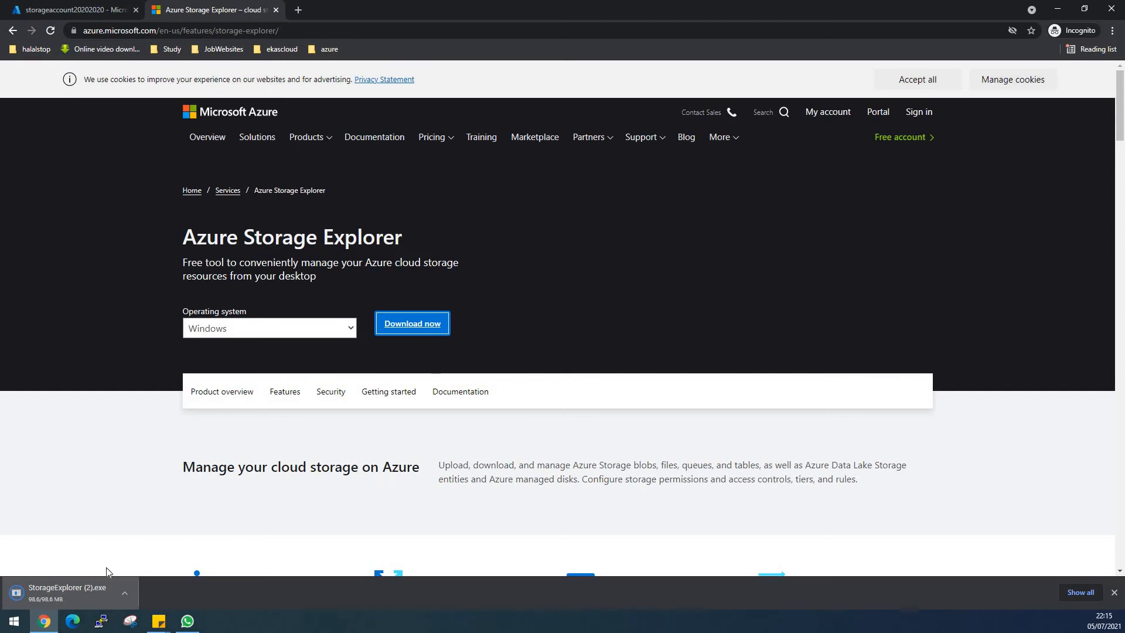
left_click(78, 588)
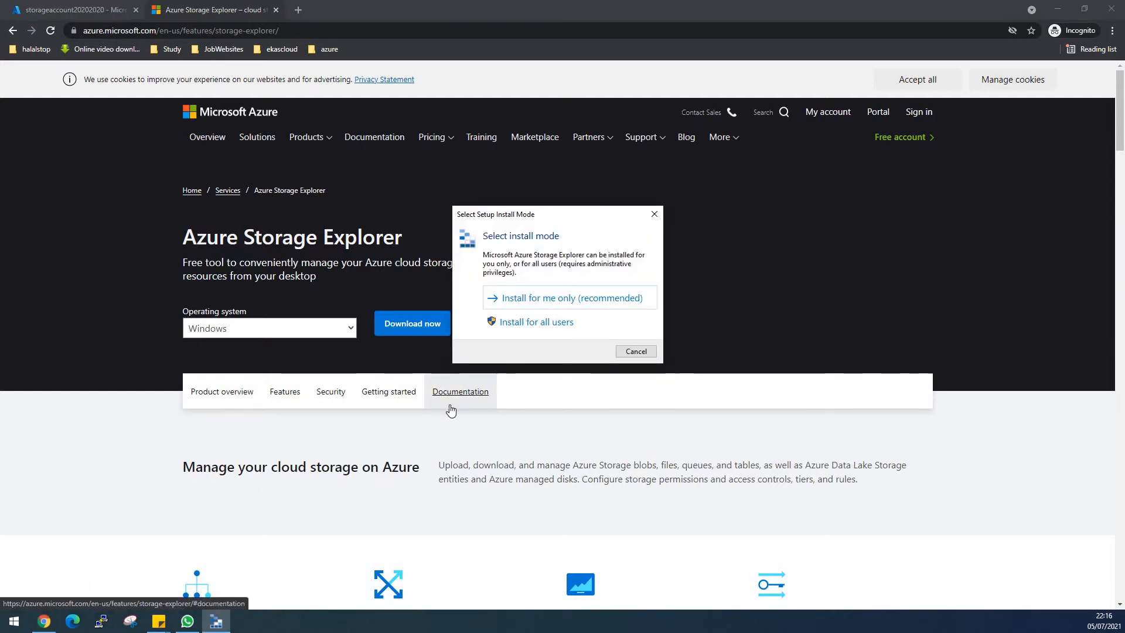
left_click(528, 323)
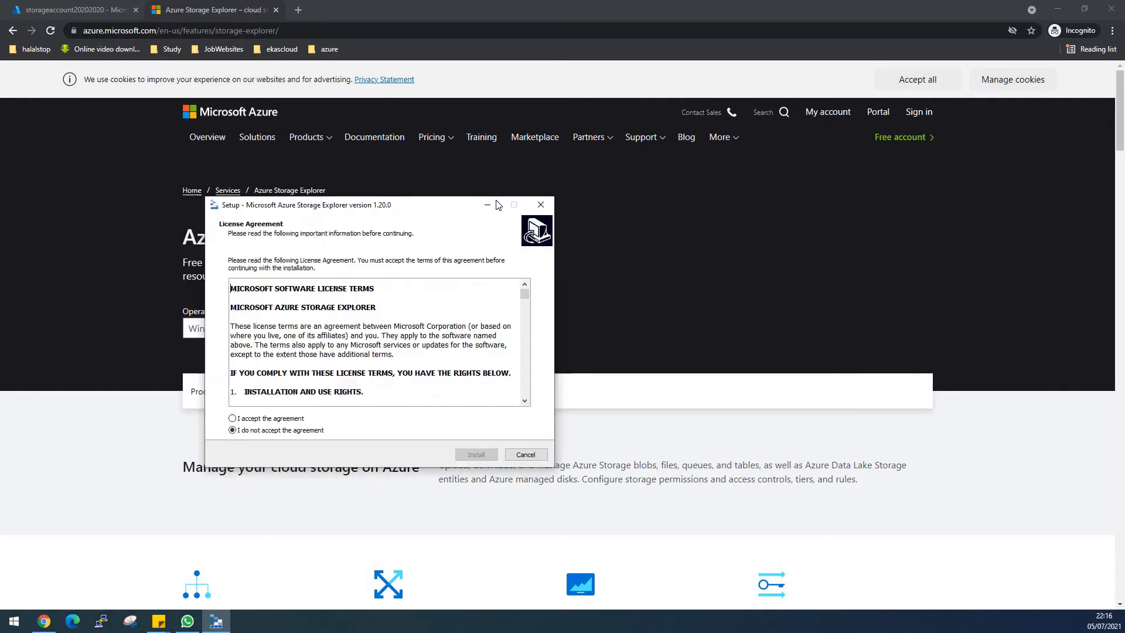
- Accept the license agreement and start installing Storage Explorer in C:\Program Files (x86)\Microsoft Azure Storage Explorer
left_click_drag(498, 205, 571, 193)
left_click(305, 406)
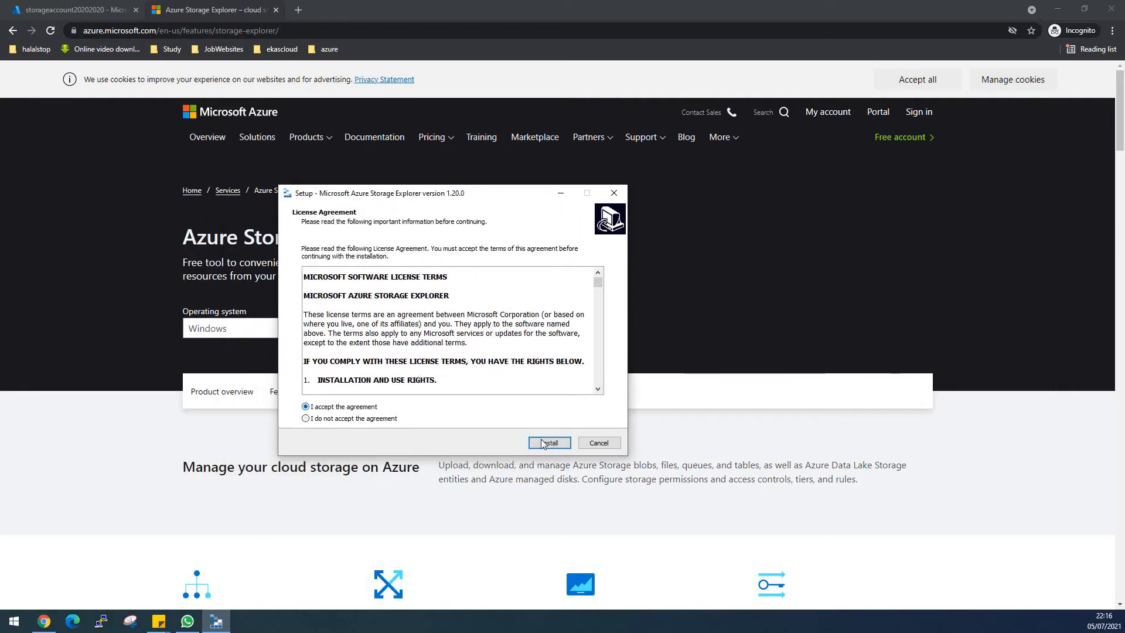
left_click(542, 444)
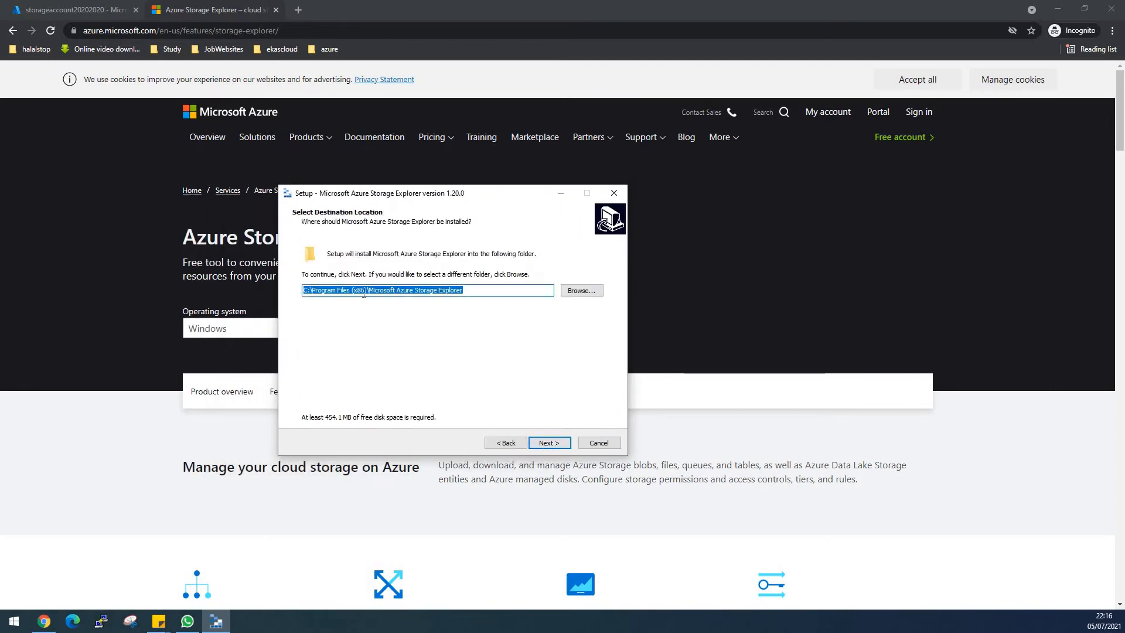
left_click(545, 443)
left_click(545, 443)
left_click(545, 443)
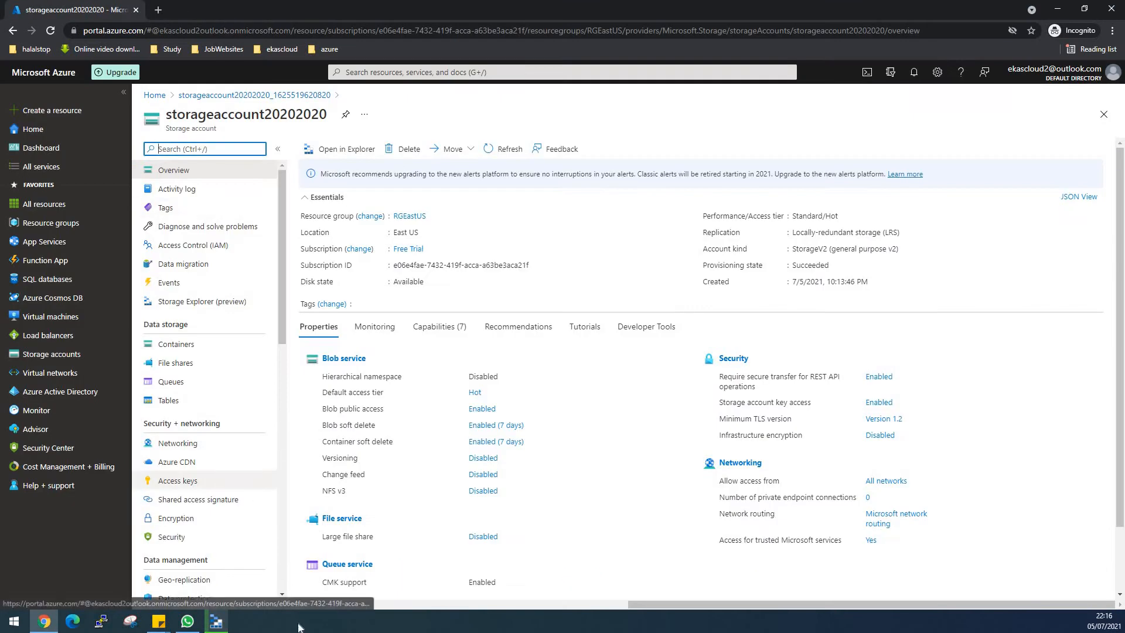
- Return to the setup wizard, let the installation run, and finish it with Launch Microsoft Azure Storage Explorer enabled
left_click(216, 621)
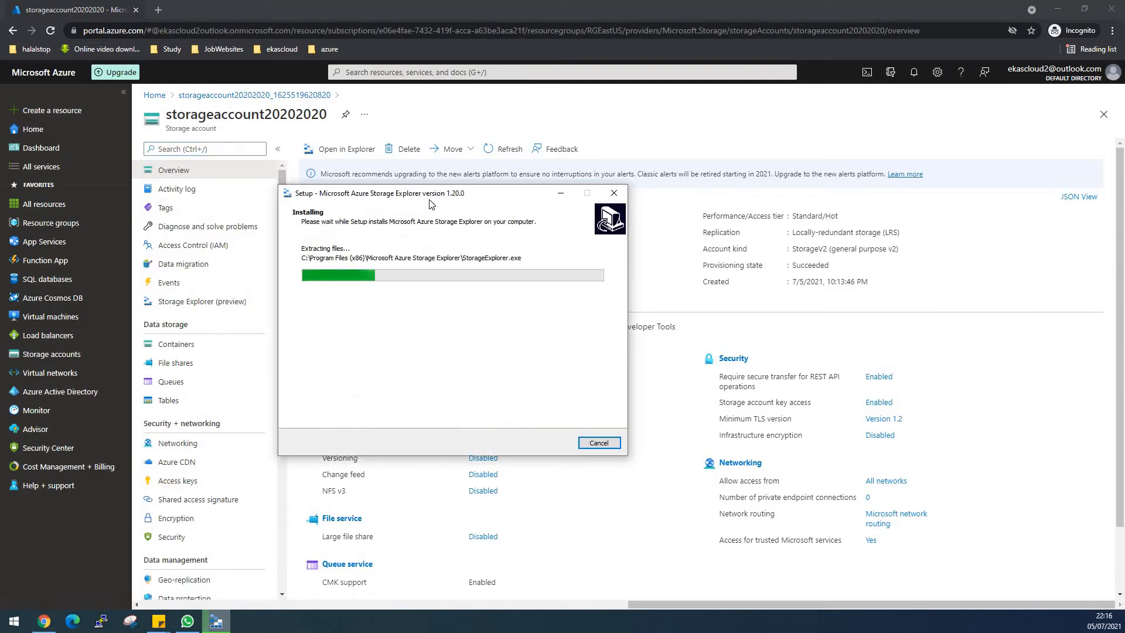
left_click_drag(431, 194, 437, 152)
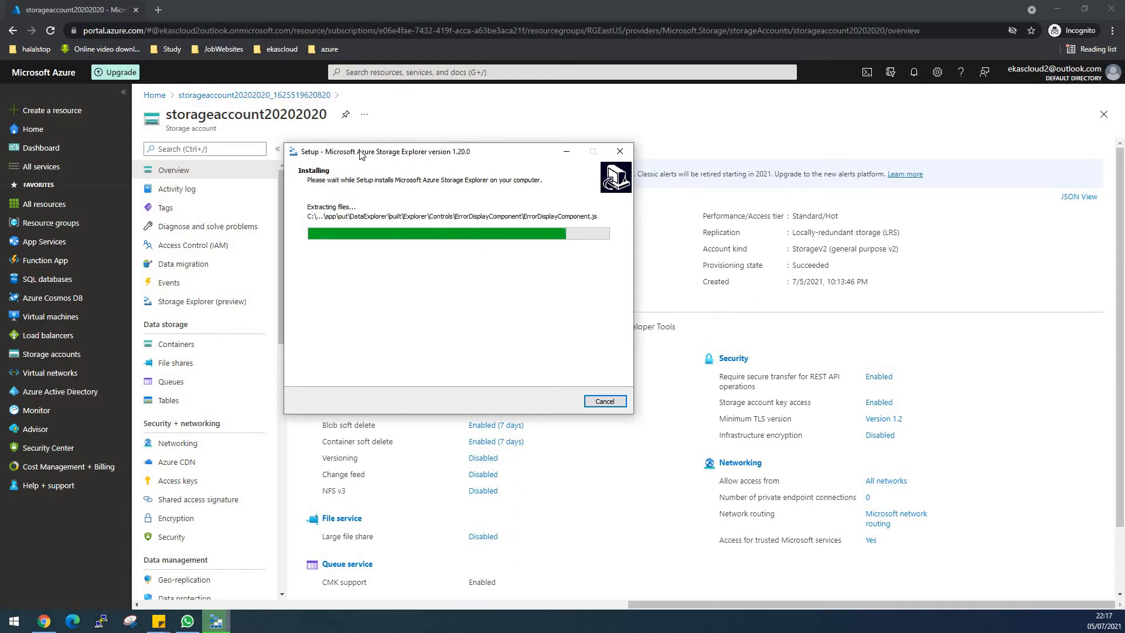
left_click_drag(360, 152, 420, 149)
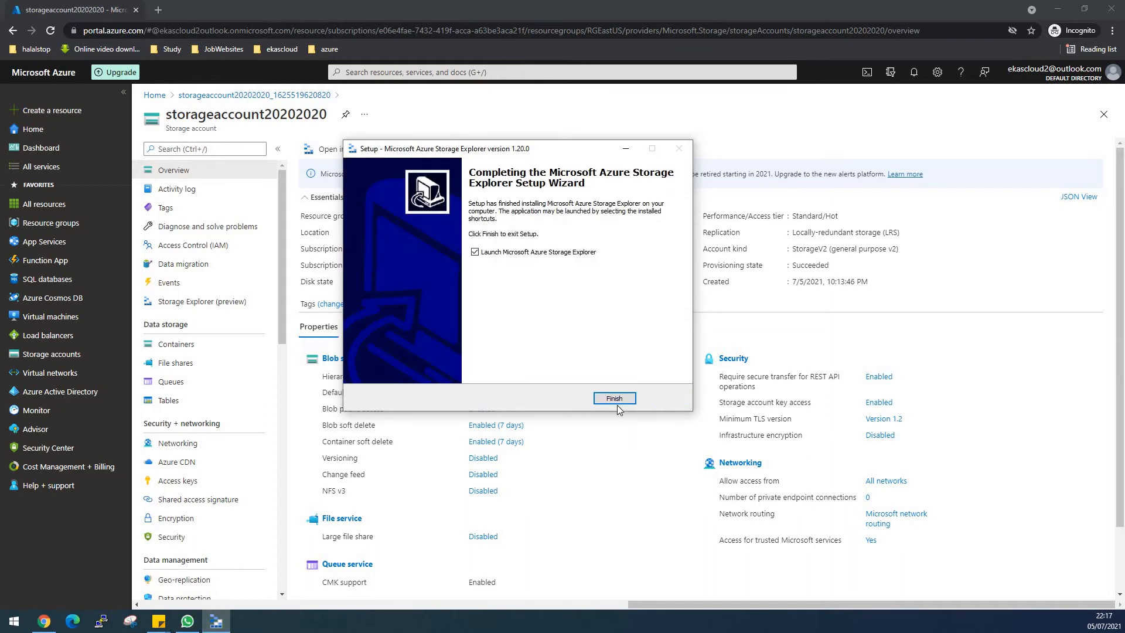
left_click(614, 399)
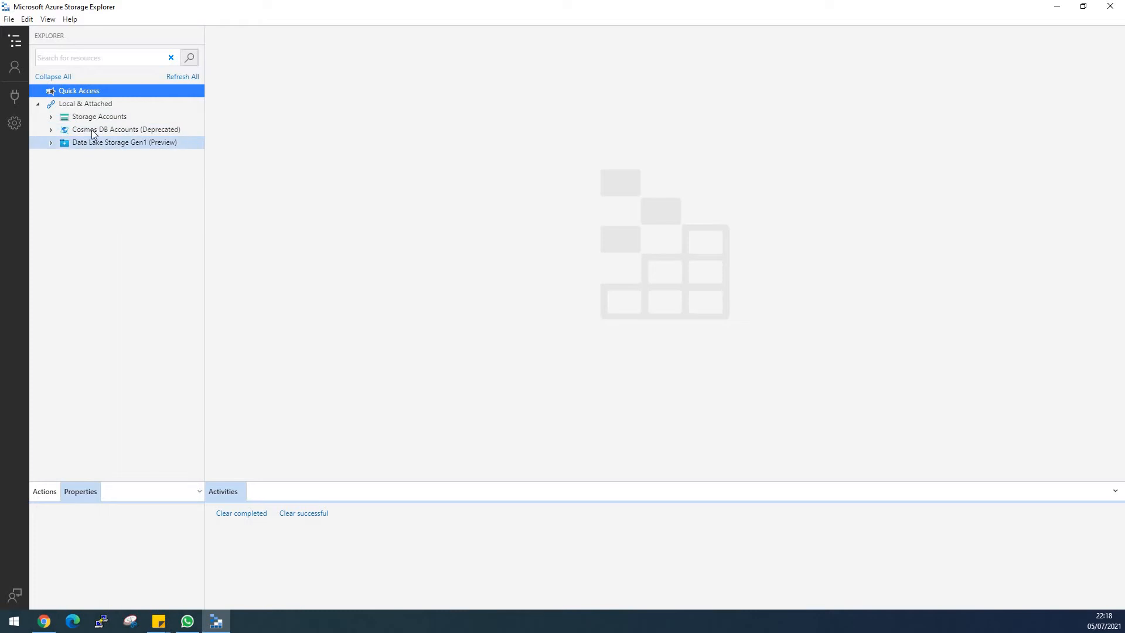
- Place Storage Explorer beside the Azure portal and start connecting to a storage account or service using Account name and key
left_click_drag(103, 12, 437, 45)
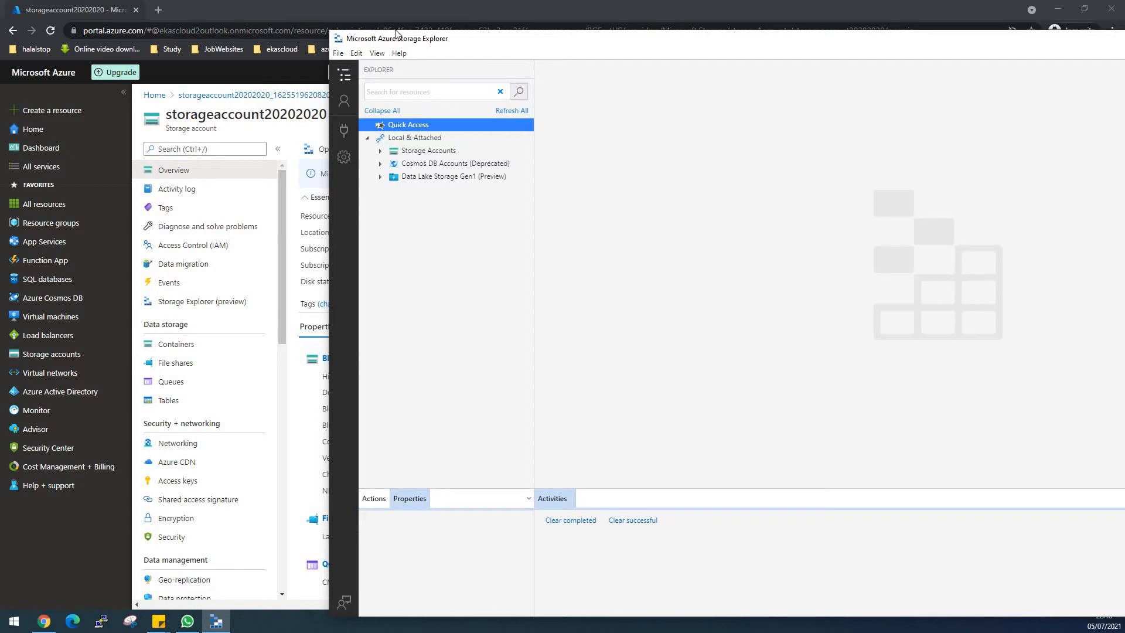
left_click_drag(396, 34, 417, 8)
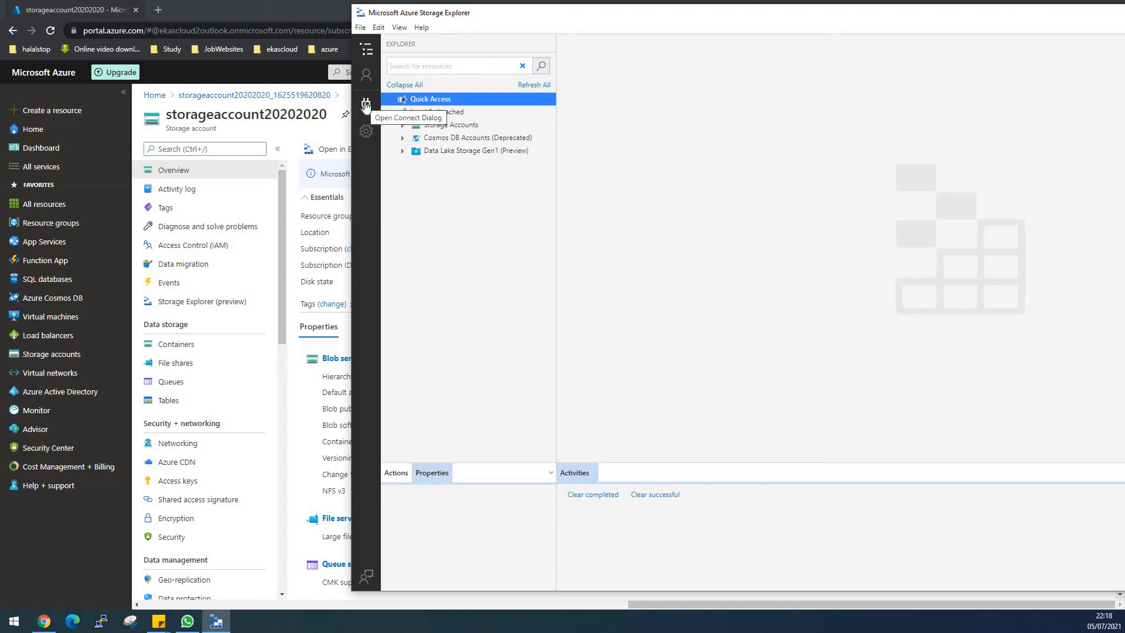
left_click(366, 106)
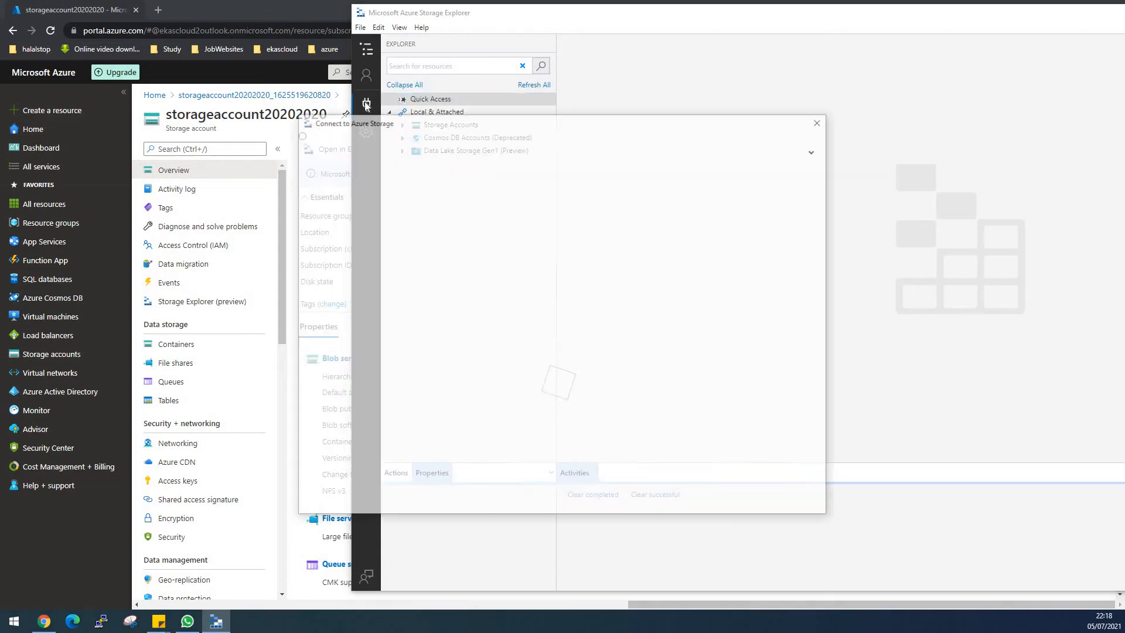
left_click_drag(370, 124, 447, 69)
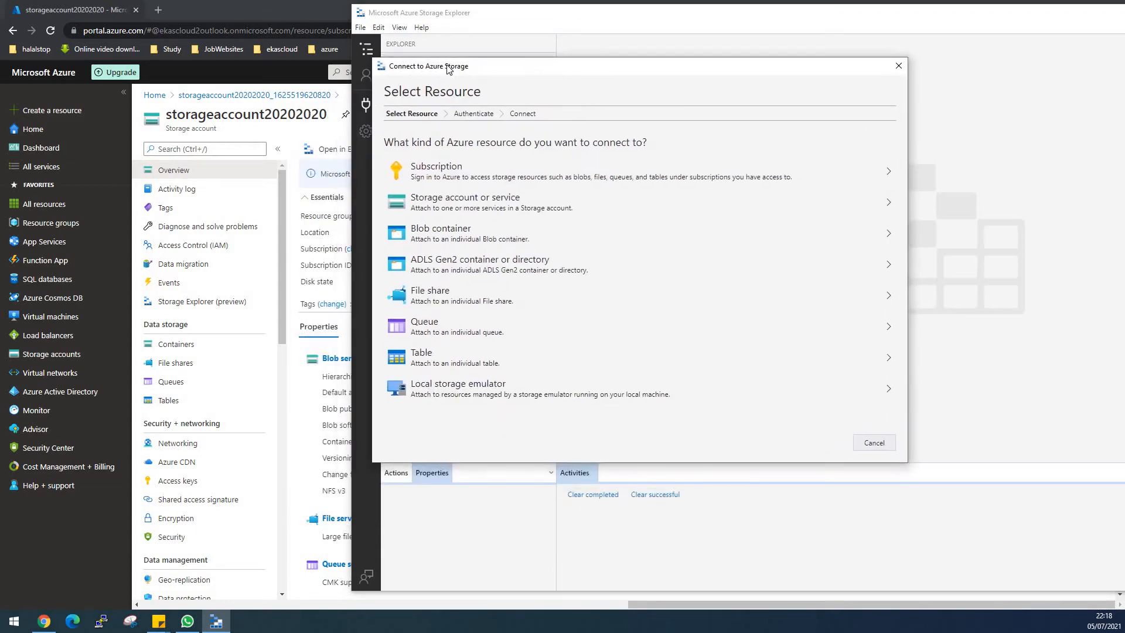
left_click(483, 209)
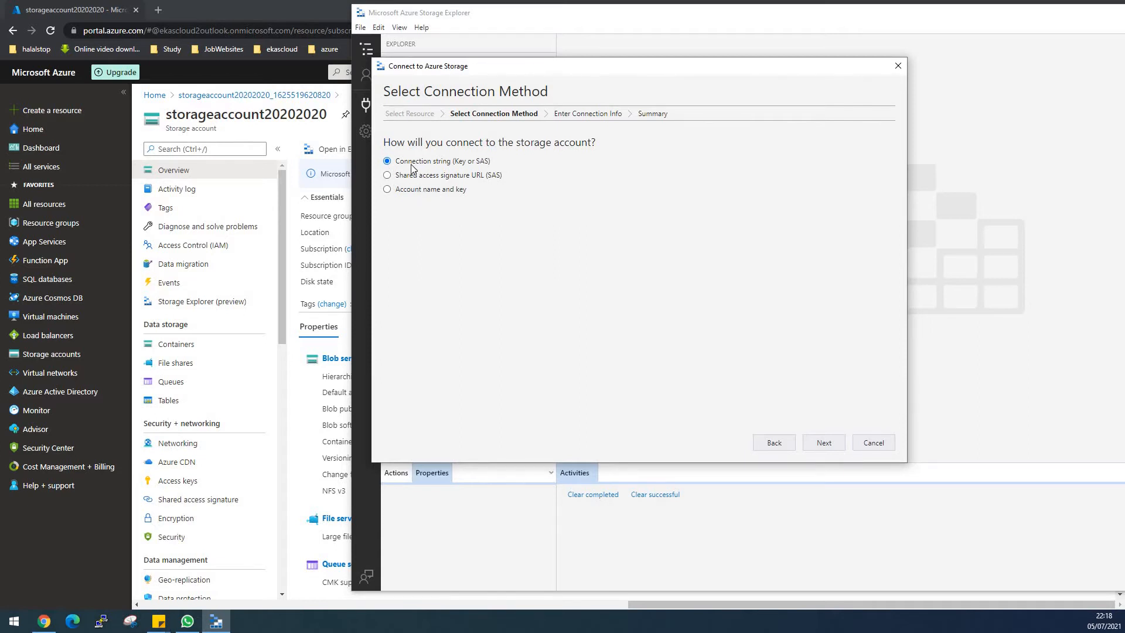
left_click(386, 191)
left_click(820, 443)
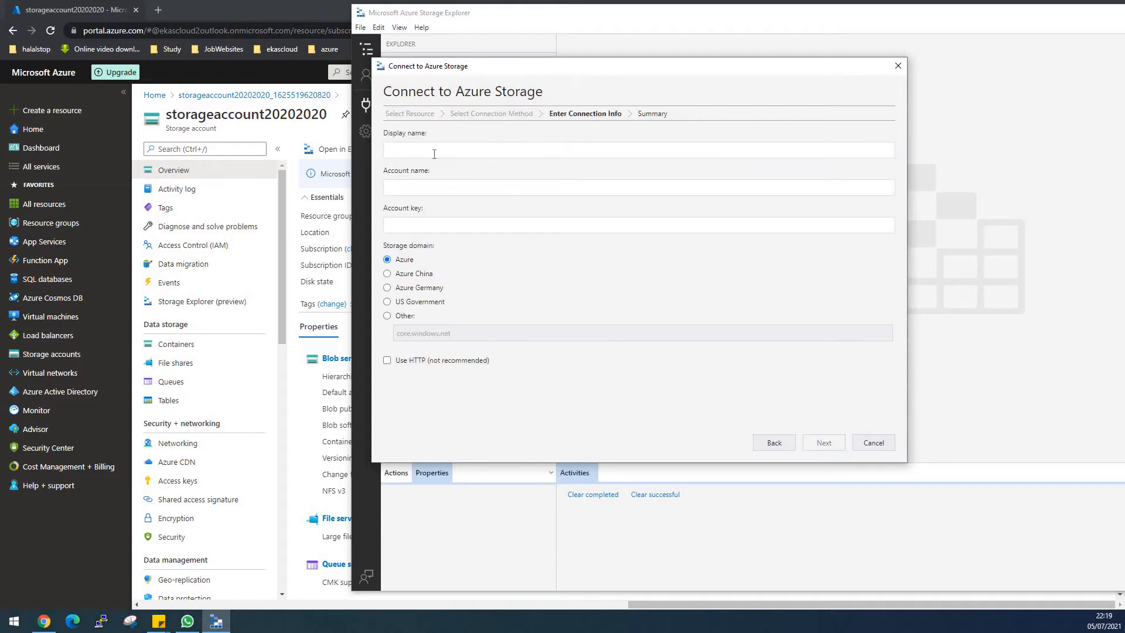
- Enter the connection's display name and paste the account name storageaccount20202020 copied from the Azure portal's access keys page
left_click(434, 153)
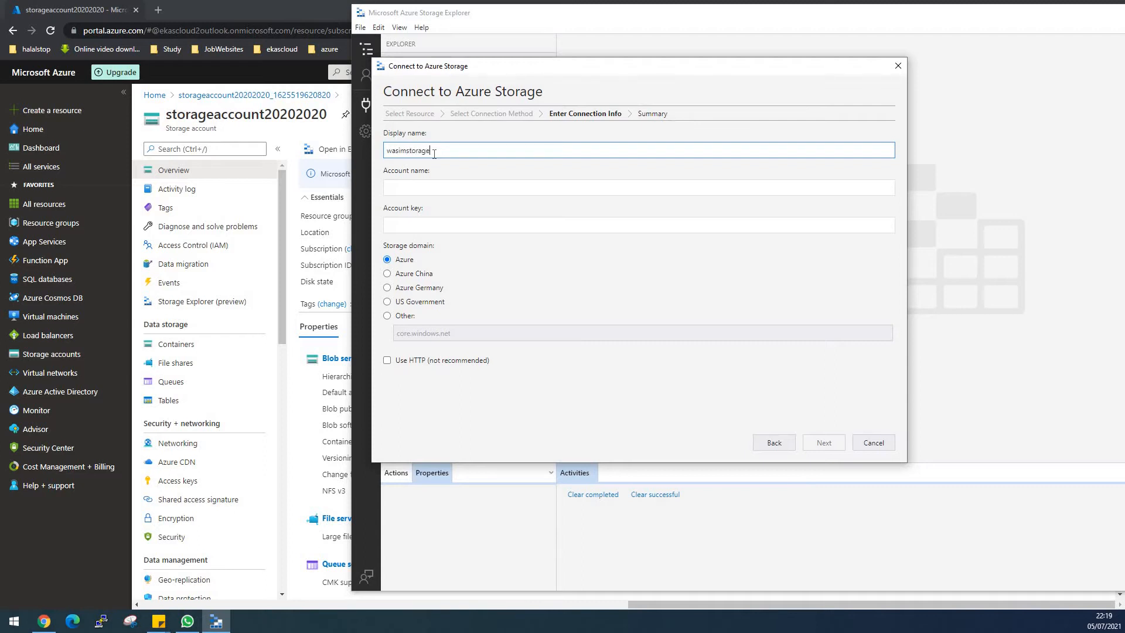
left_click(426, 185)
left_click(178, 485)
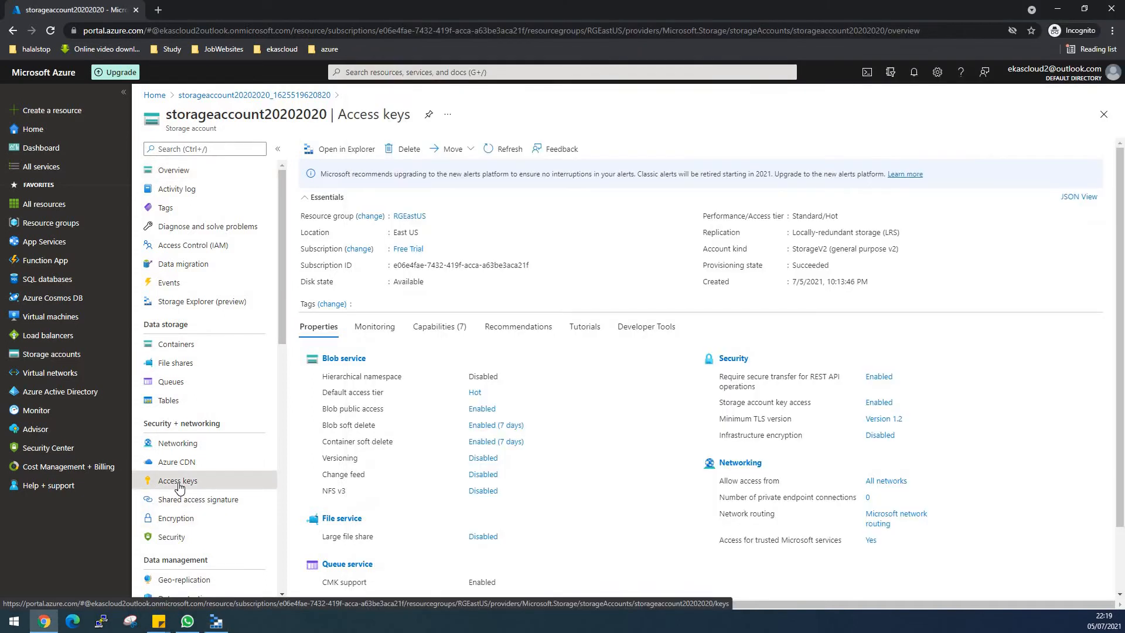
left_click(326, 227)
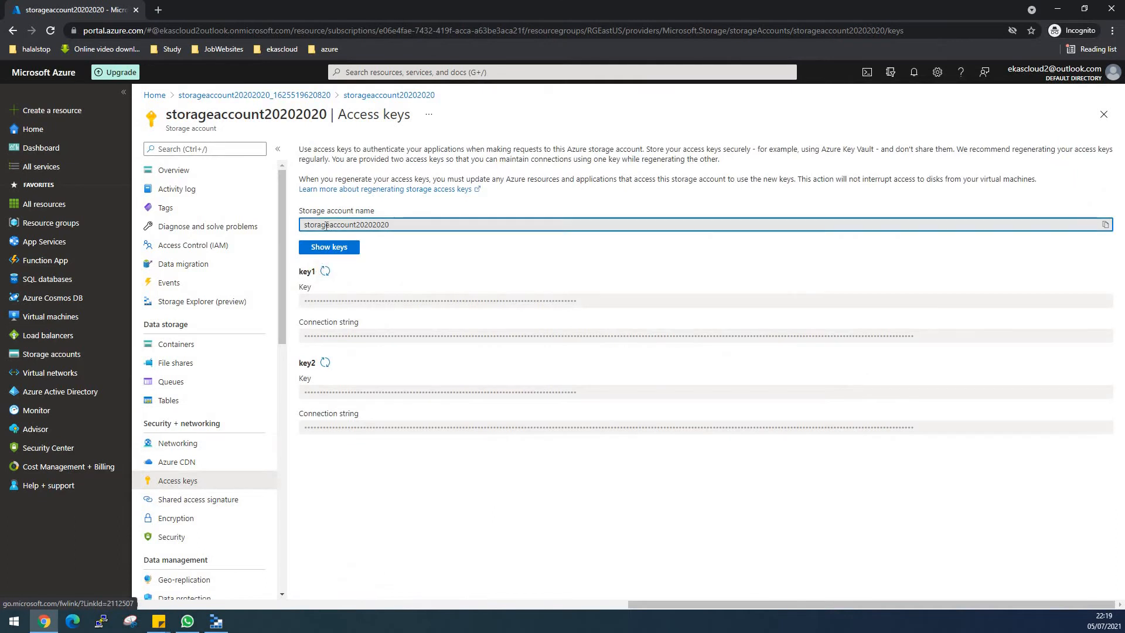
left_click(1106, 224)
left_click(218, 623)
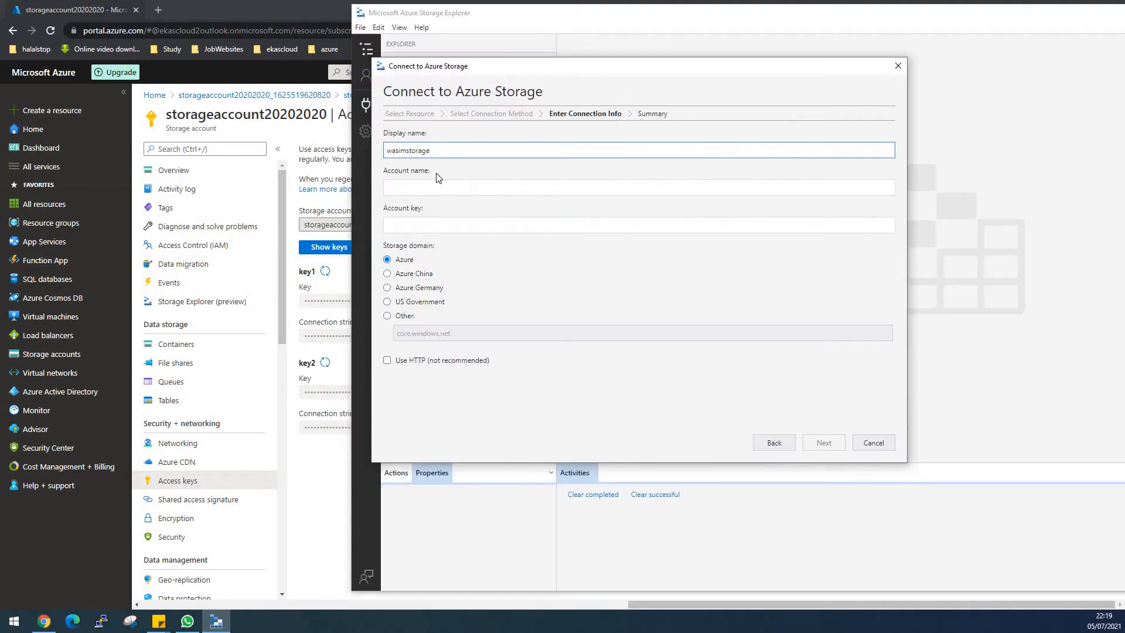
left_click(425, 186)
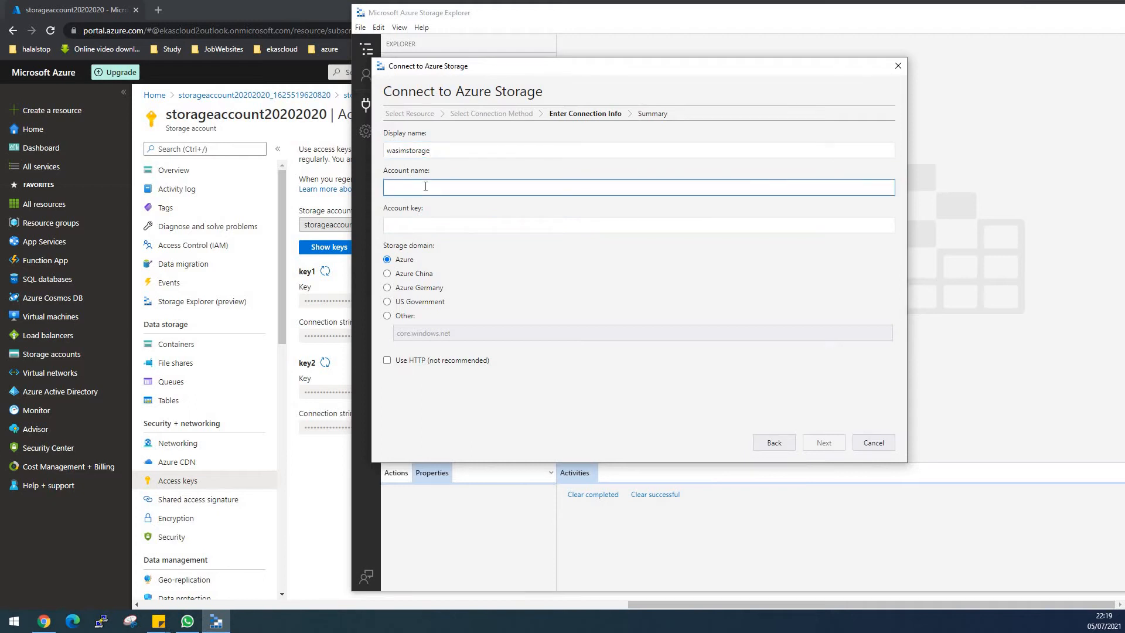
key("ctrl+v")
left_click(391, 226)
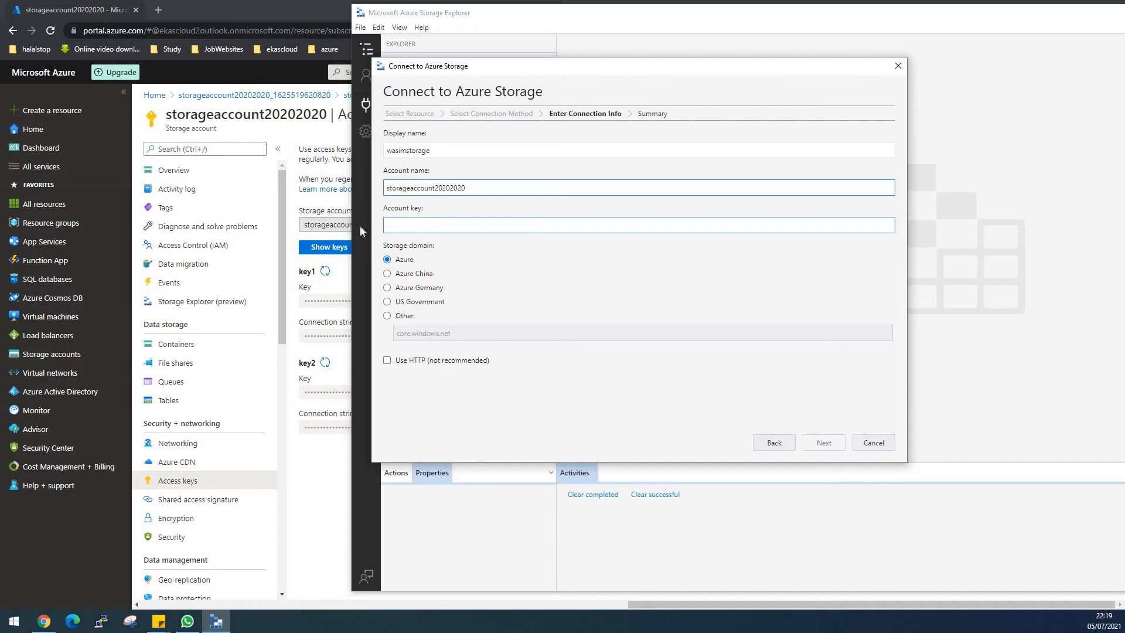
left_click(331, 248)
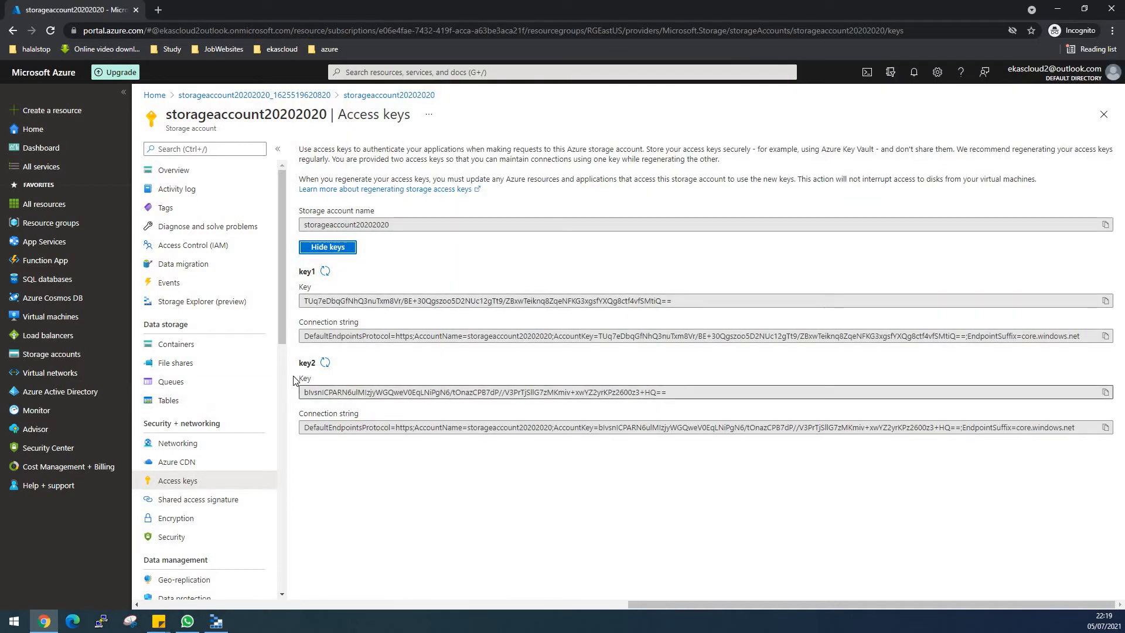
left_click(1103, 301)
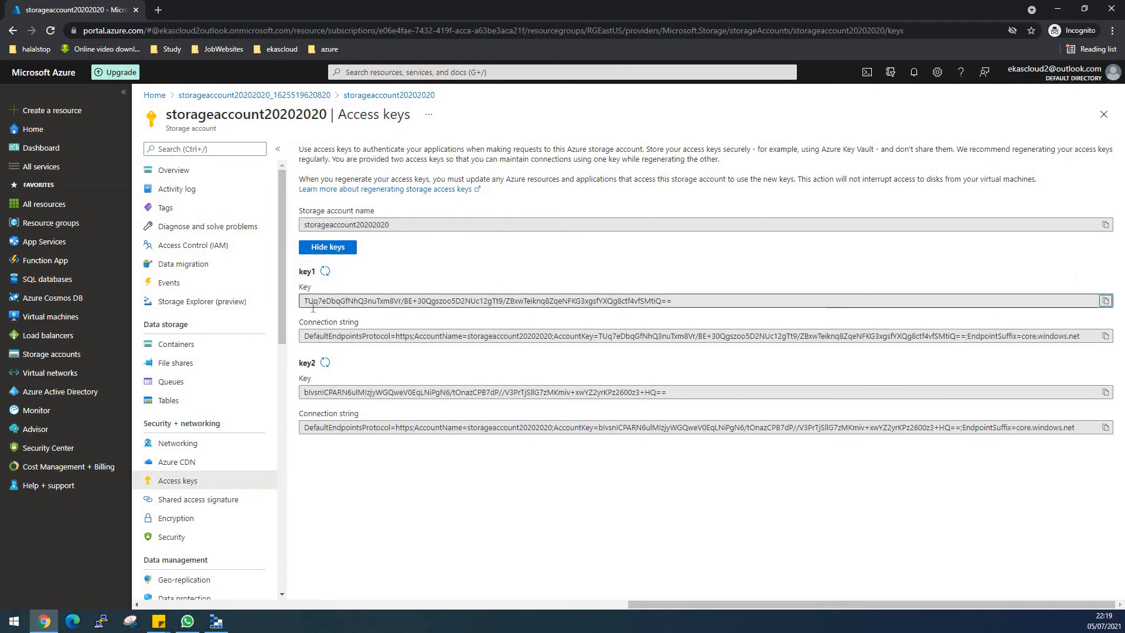
left_click(216, 621)
left_click(449, 224)
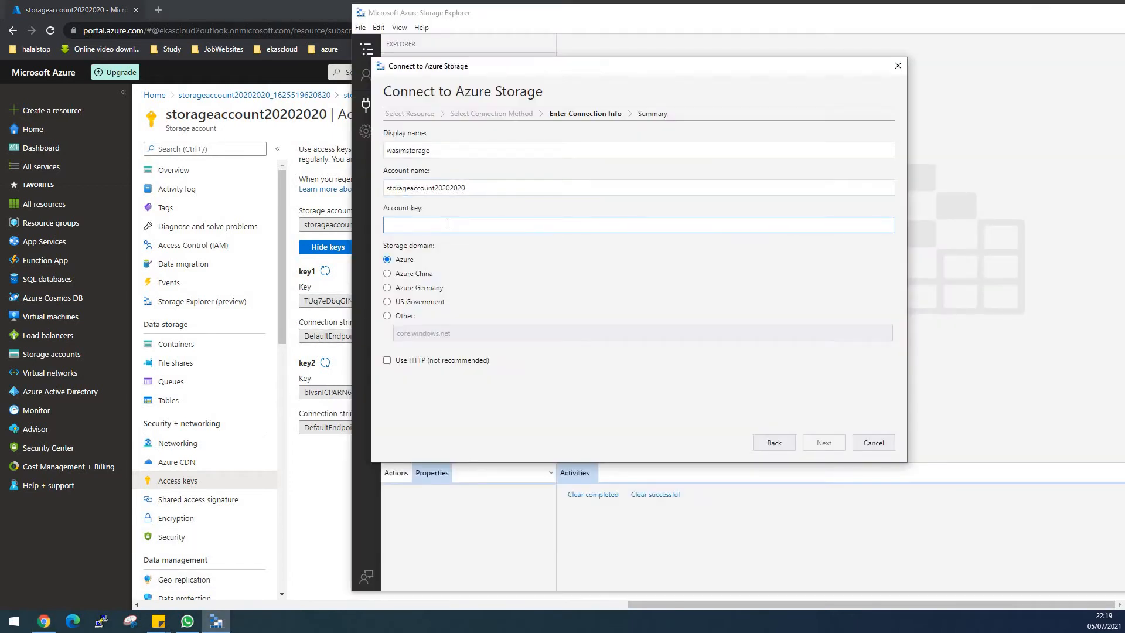
key("ctrl+v")
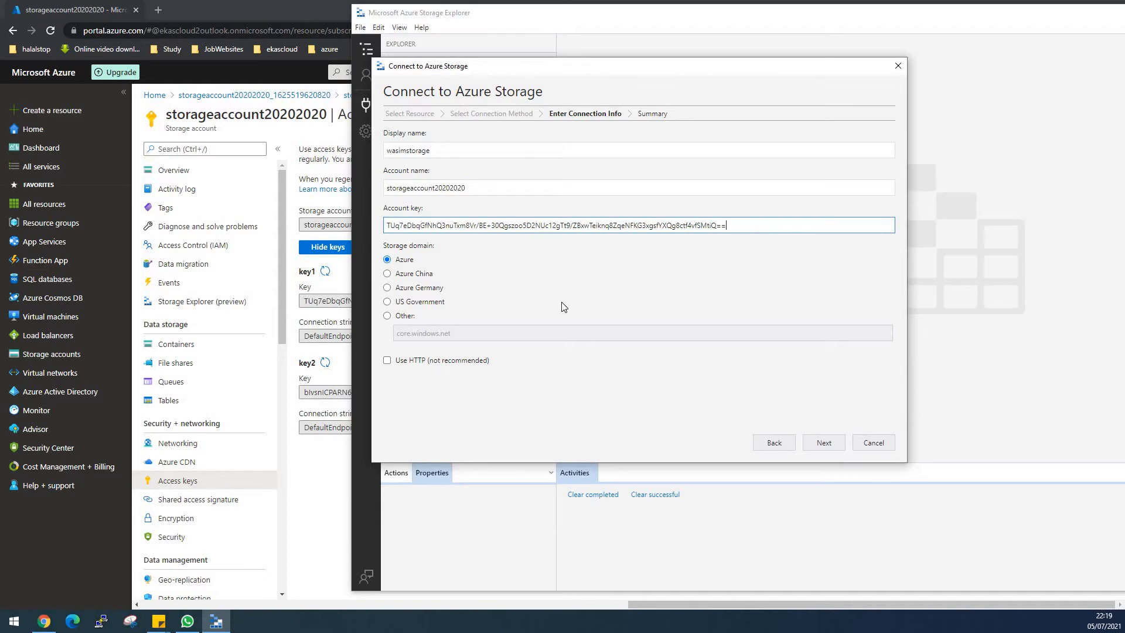
left_click(834, 445)
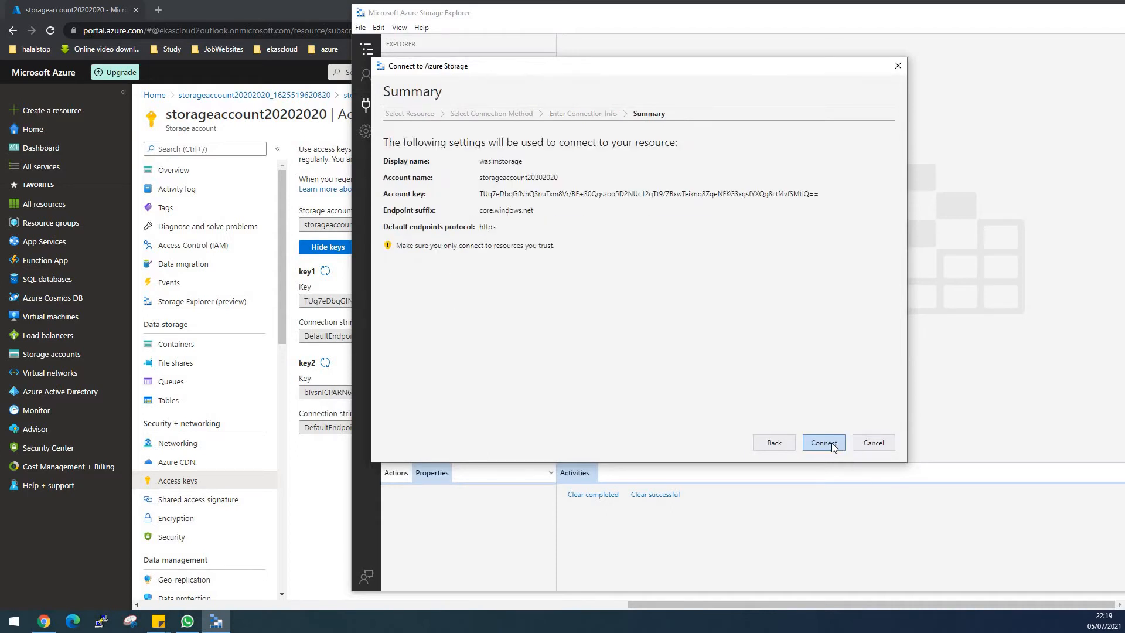
left_click(833, 444)
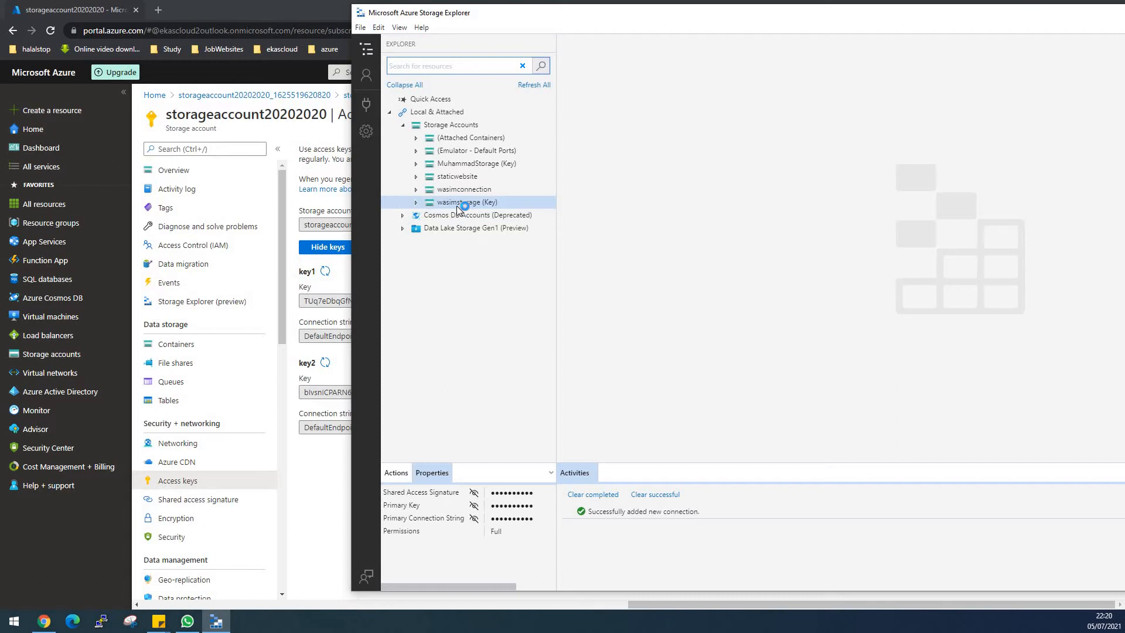
- Detach the three other storage account connections, including staticwebsite, keeping the newly added key-based connection
right_click(467, 168)
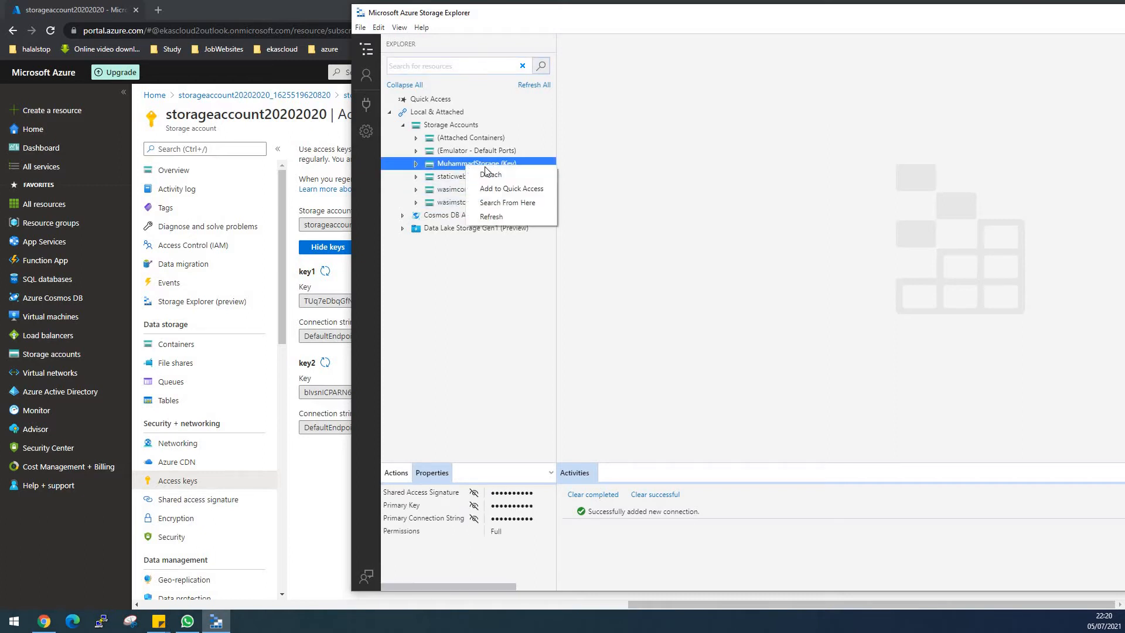
left_click(490, 174)
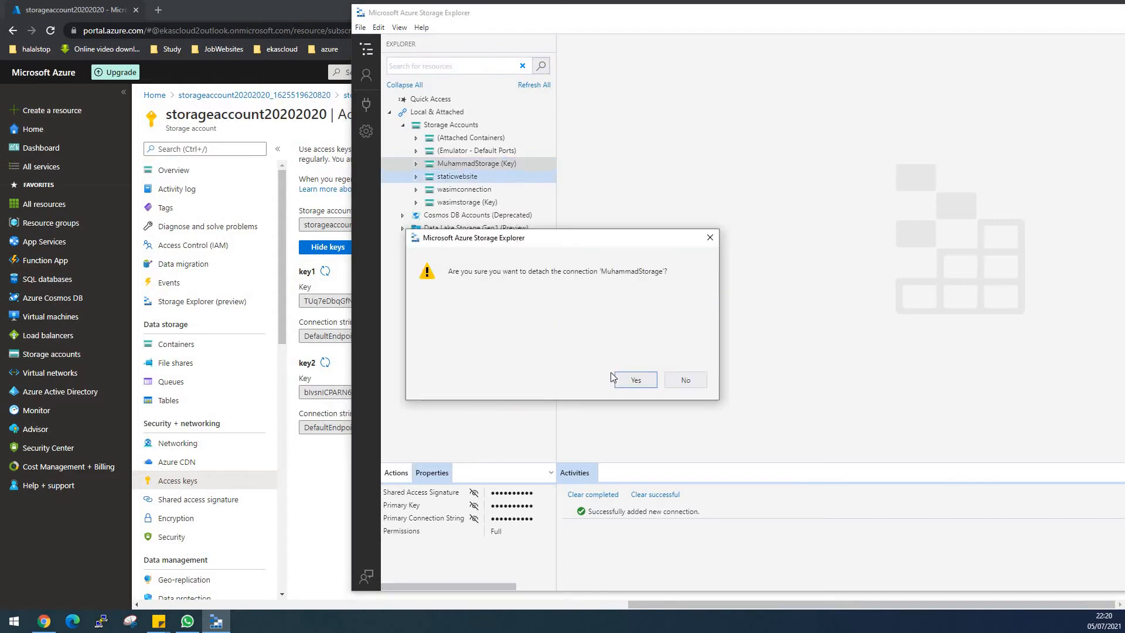
left_click(634, 380)
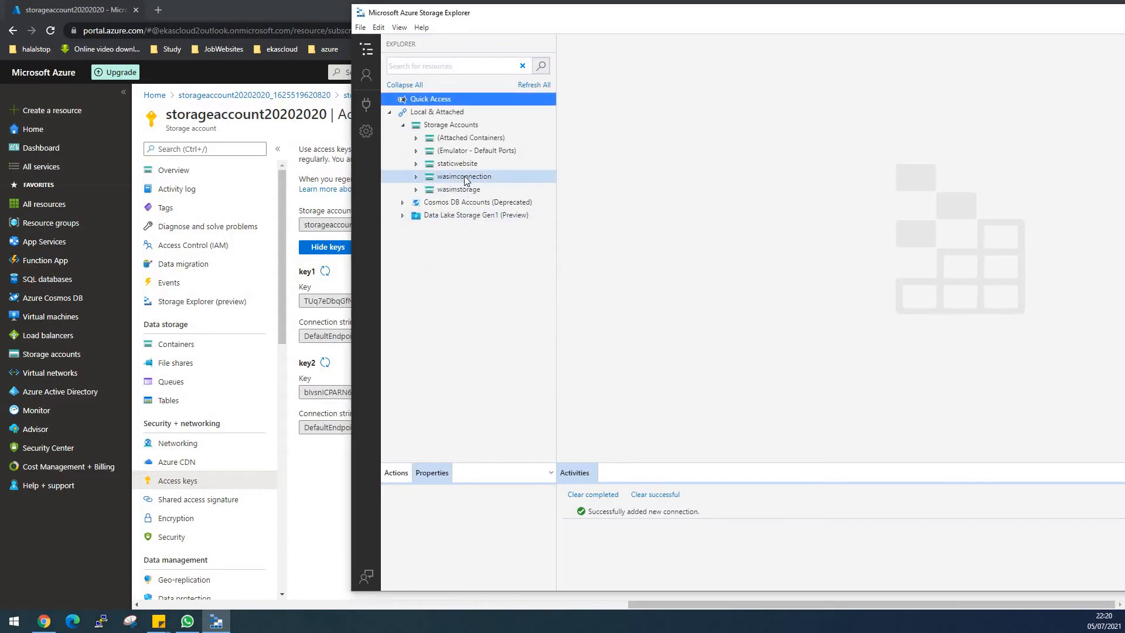
right_click(484, 177)
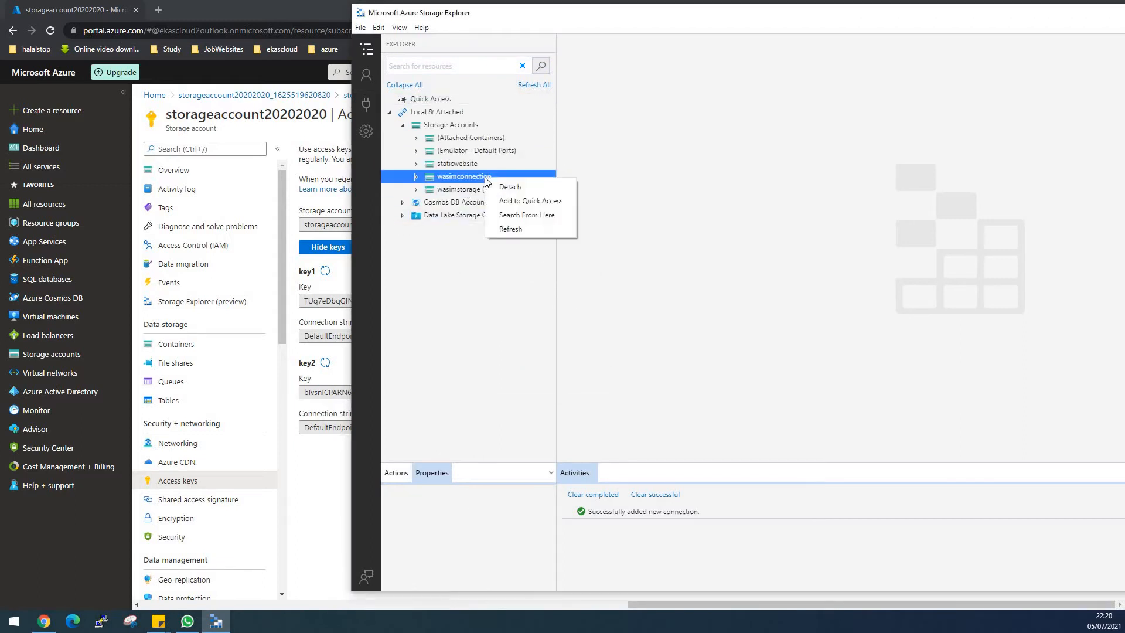
left_click(508, 188)
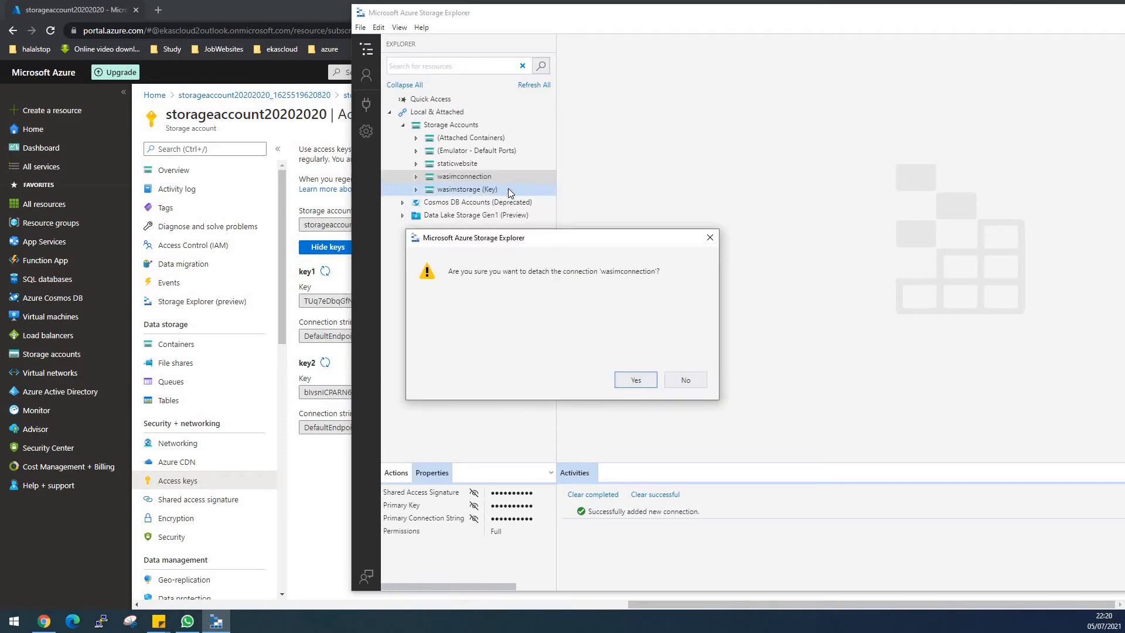
left_click(634, 382)
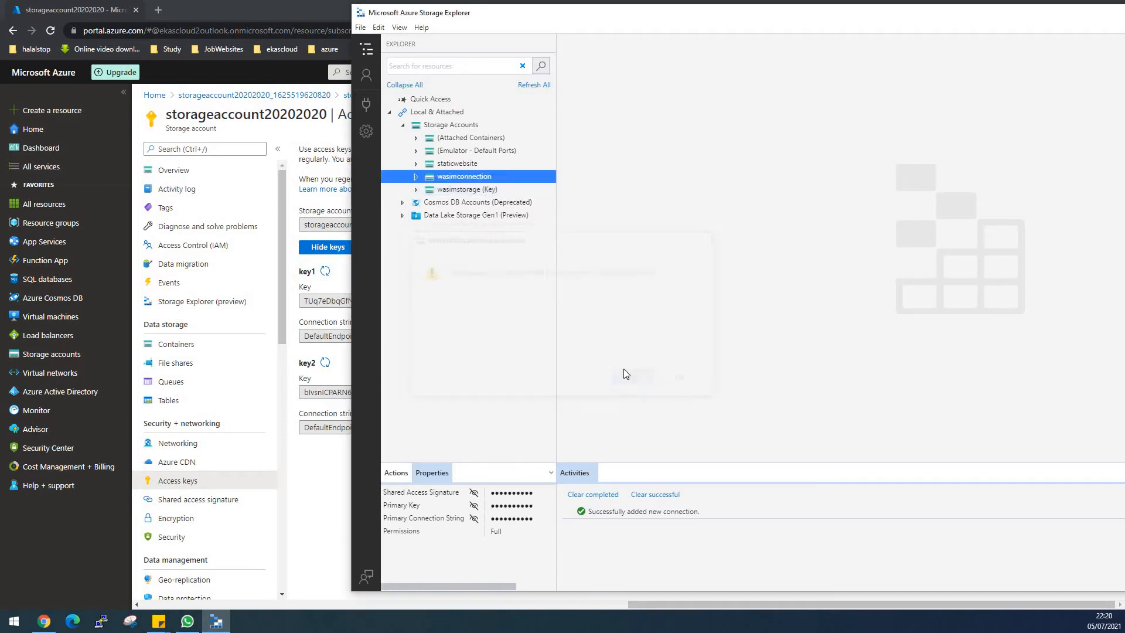
right_click(469, 167)
left_click(493, 176)
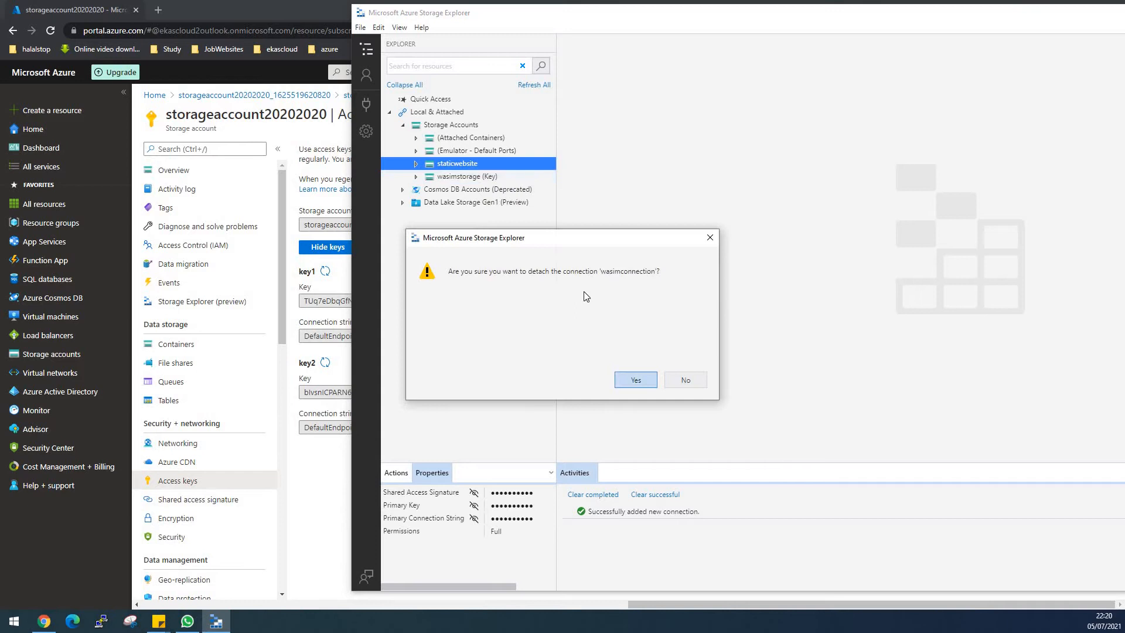
left_click(635, 381)
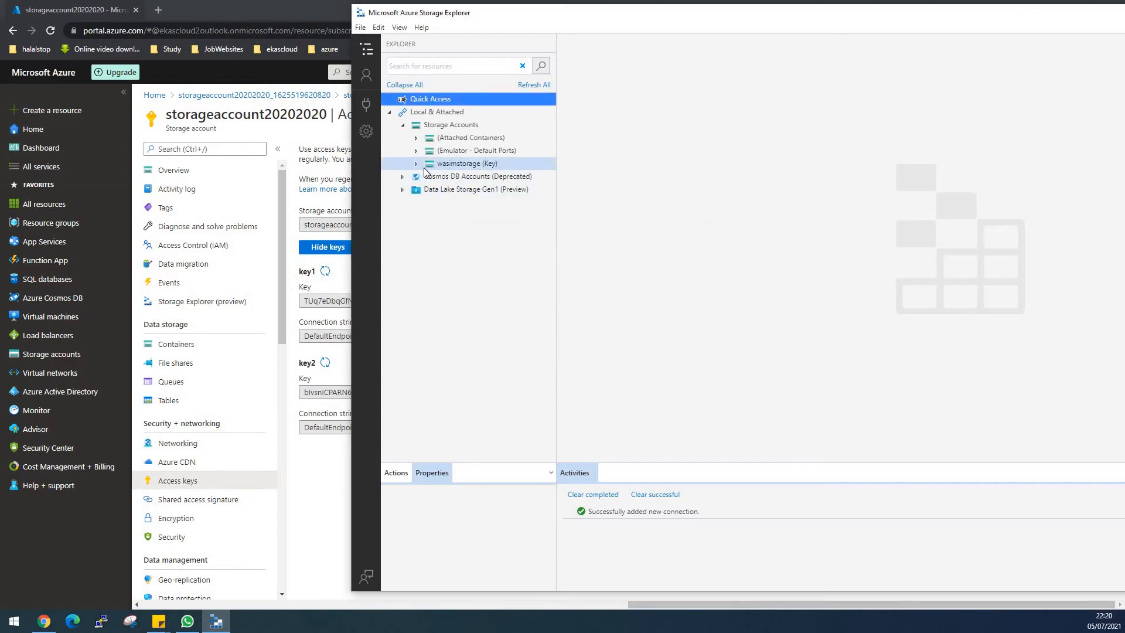
- Expand the newly connected account in Storage Explorer, then switch to the Azure portal and open the storage account's Containers page
left_click(426, 164)
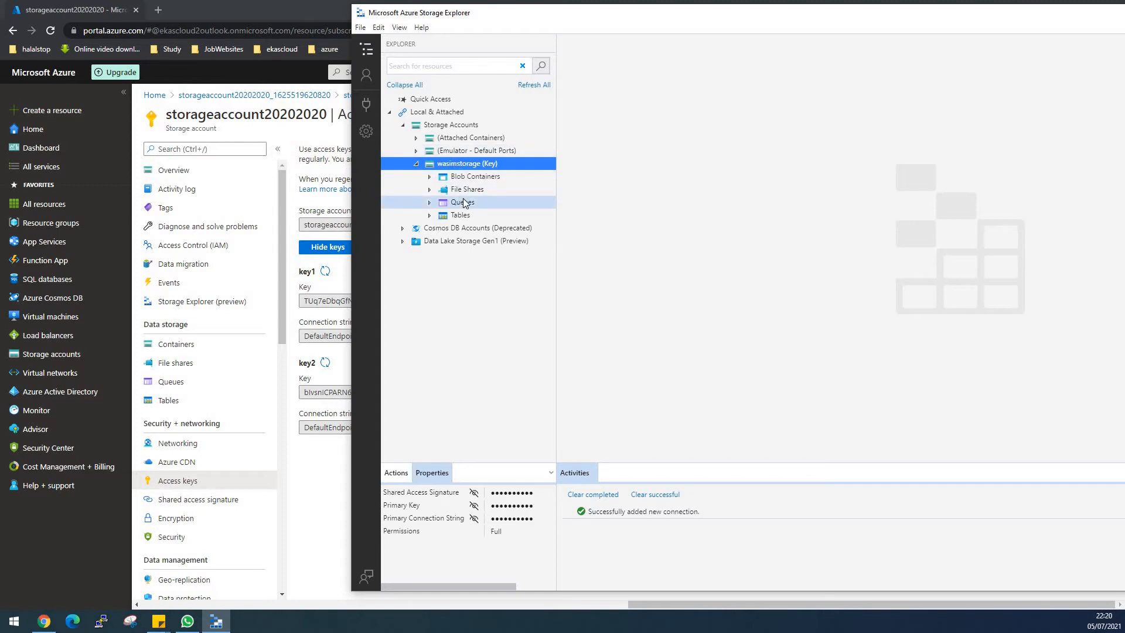
left_click(321, 501)
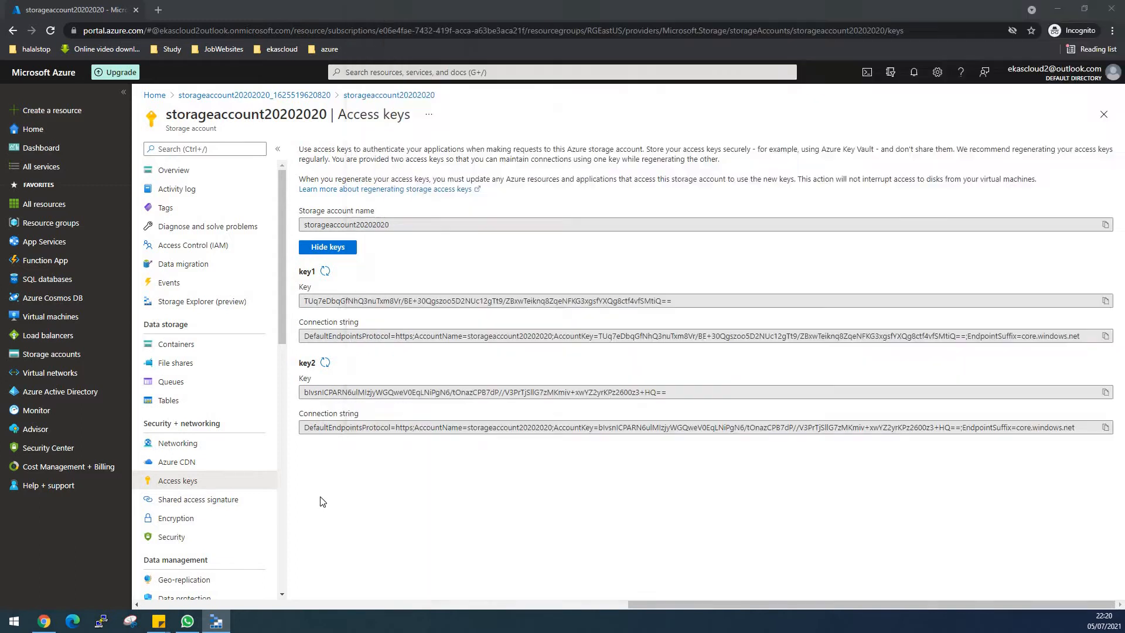
left_click(187, 344)
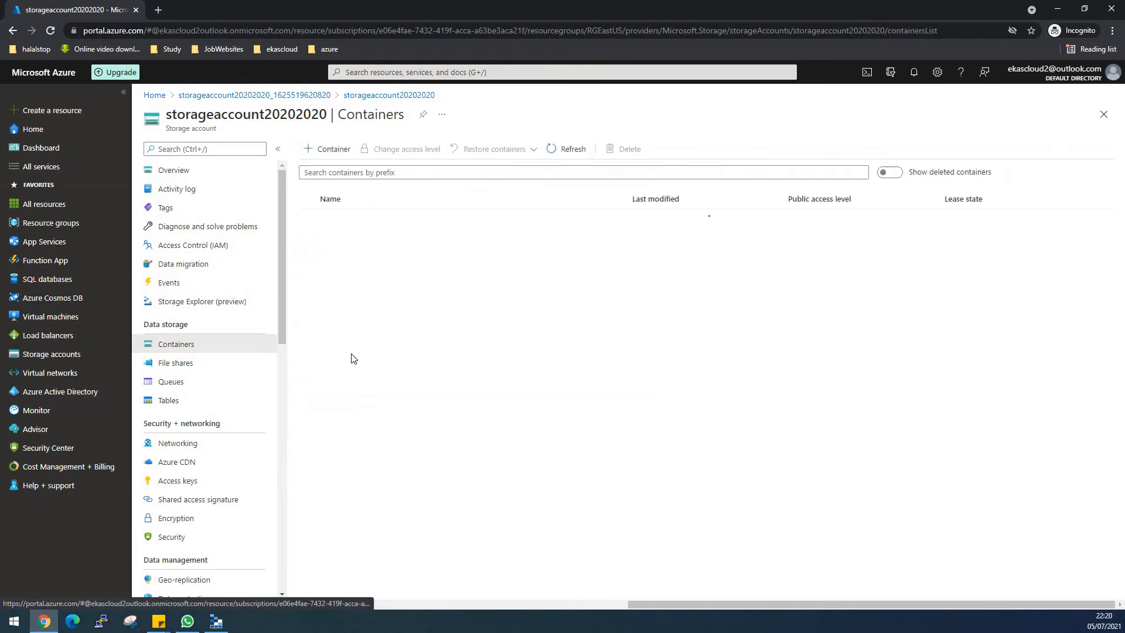
left_click(343, 153)
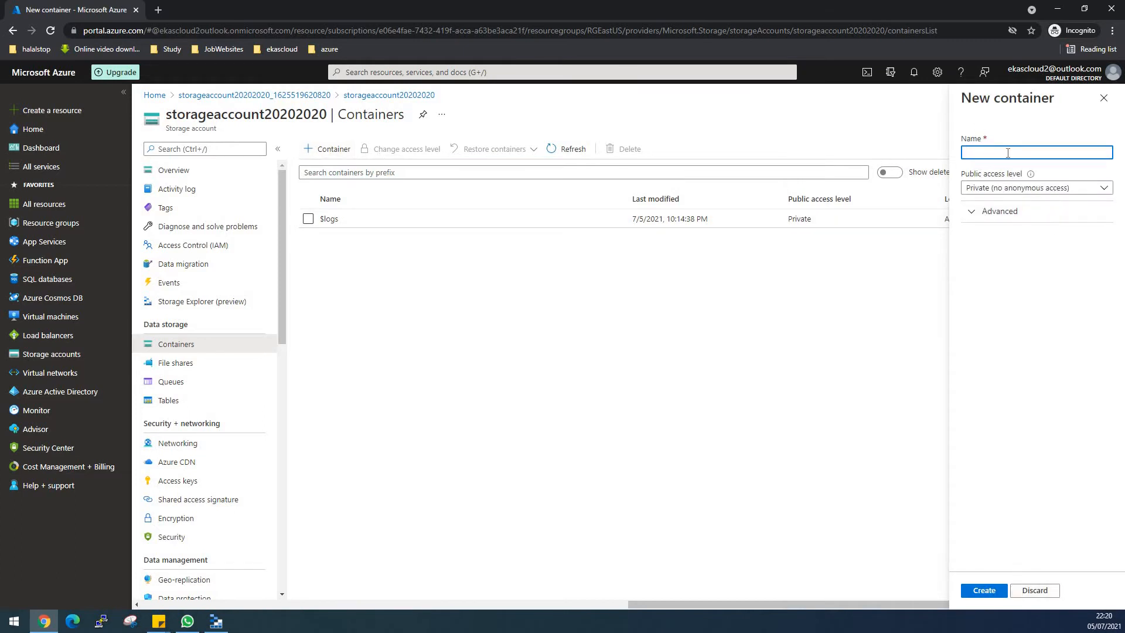
left_click(1104, 98)
- Open the $logs container and try to upload blobs.txt from the Desktop to it
left_click(329, 220)
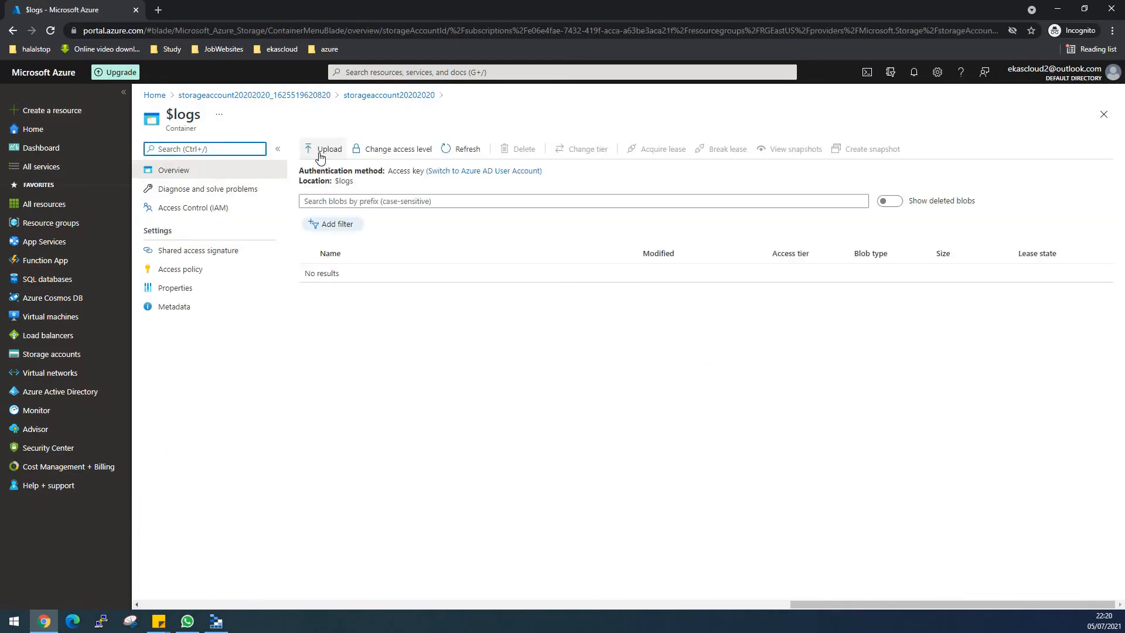
left_click(321, 150)
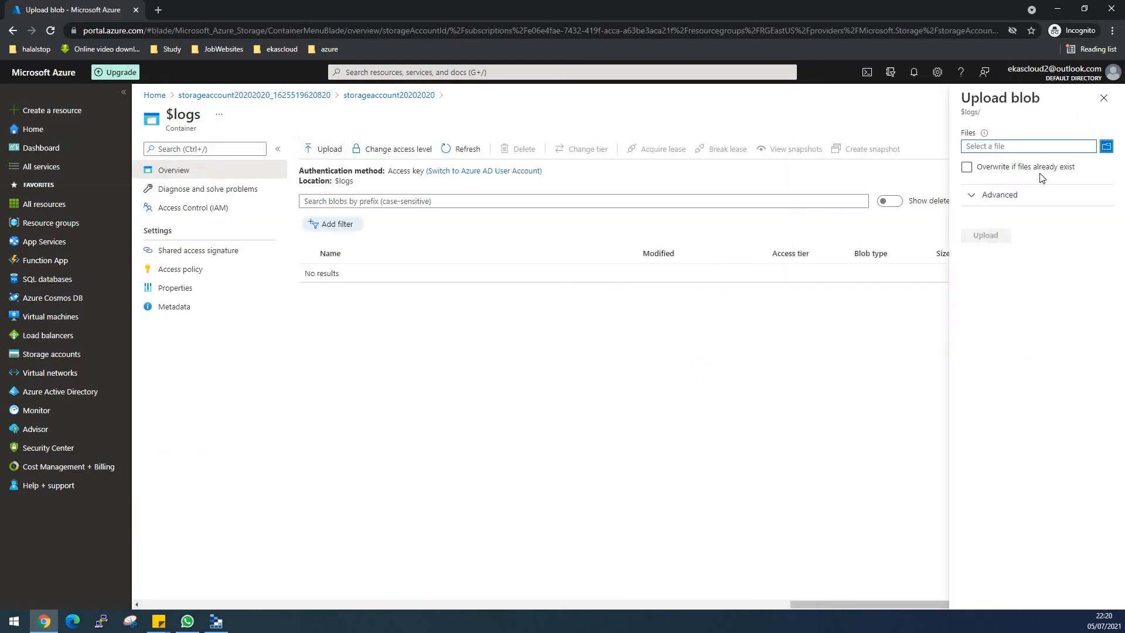
left_click(1106, 147)
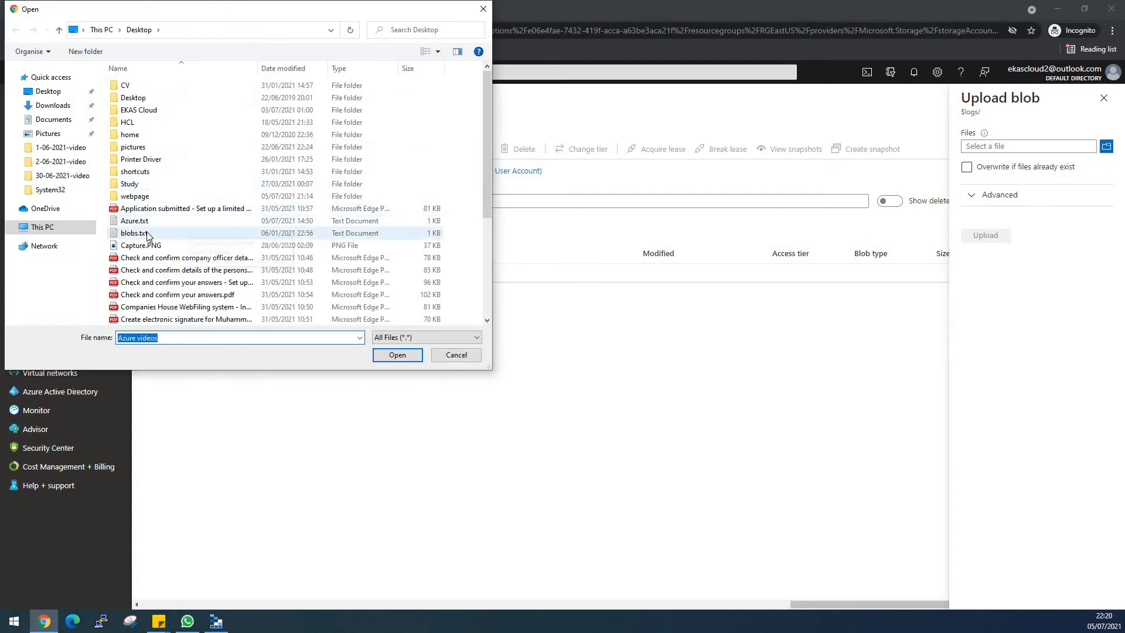
left_click(146, 235)
double_click(146, 234)
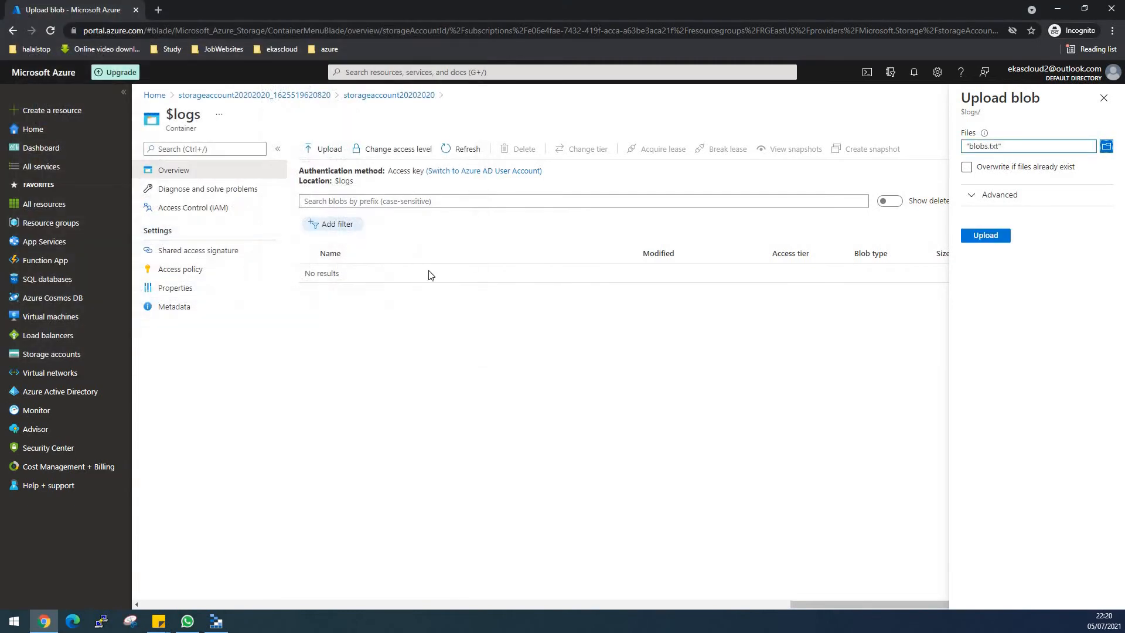
left_click(986, 235)
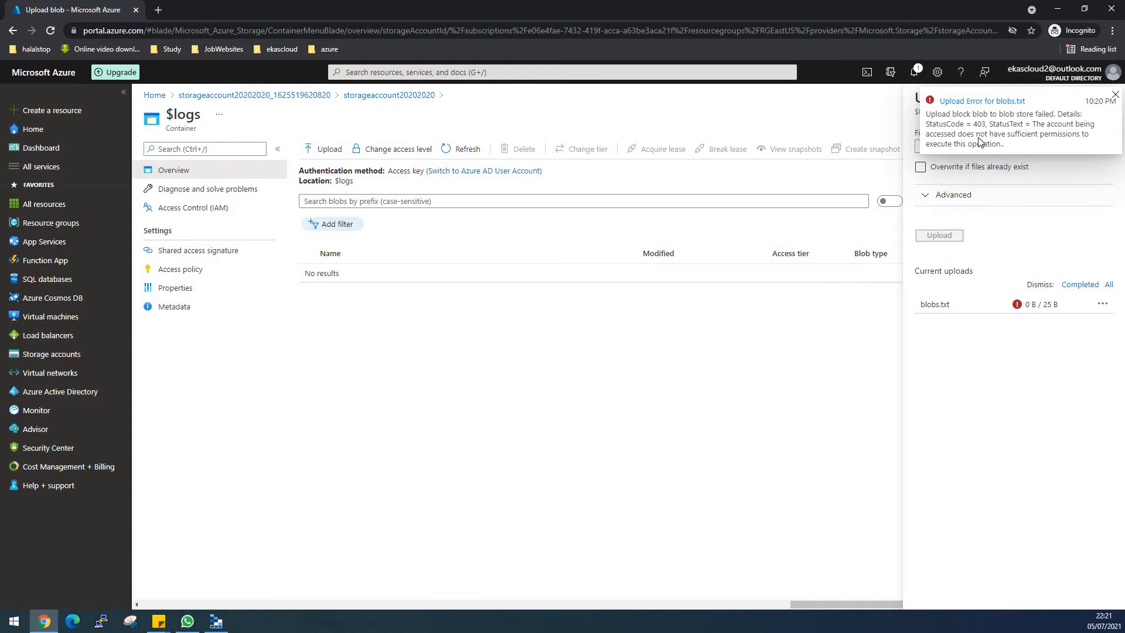
left_click(1114, 96)
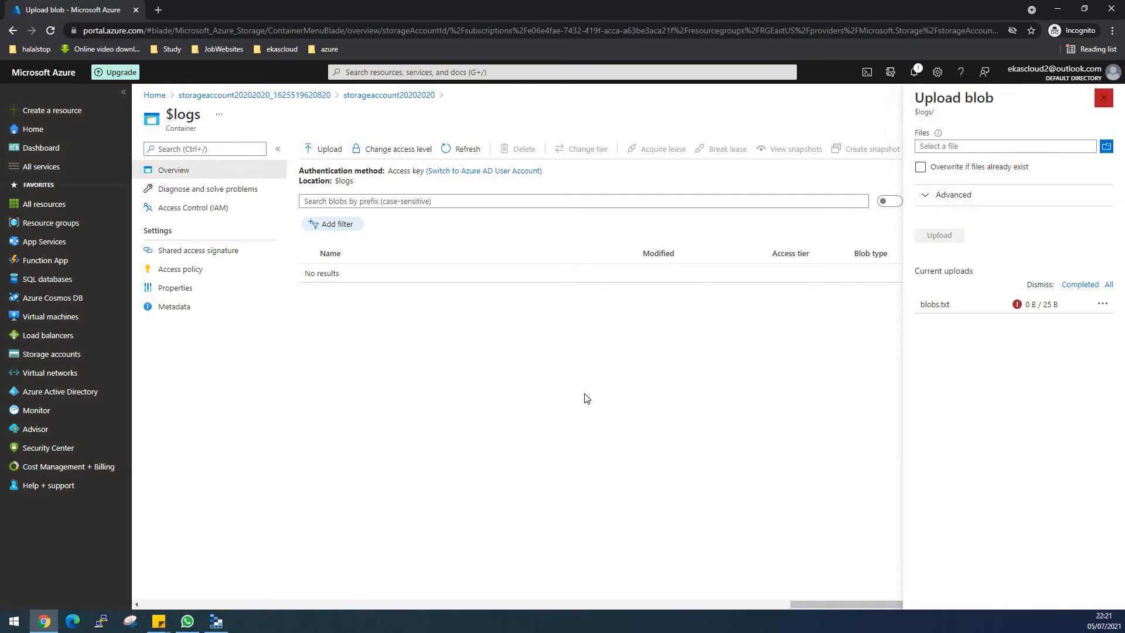
- Return to the storage account's containers and create a private container named foldertest
left_click(243, 95)
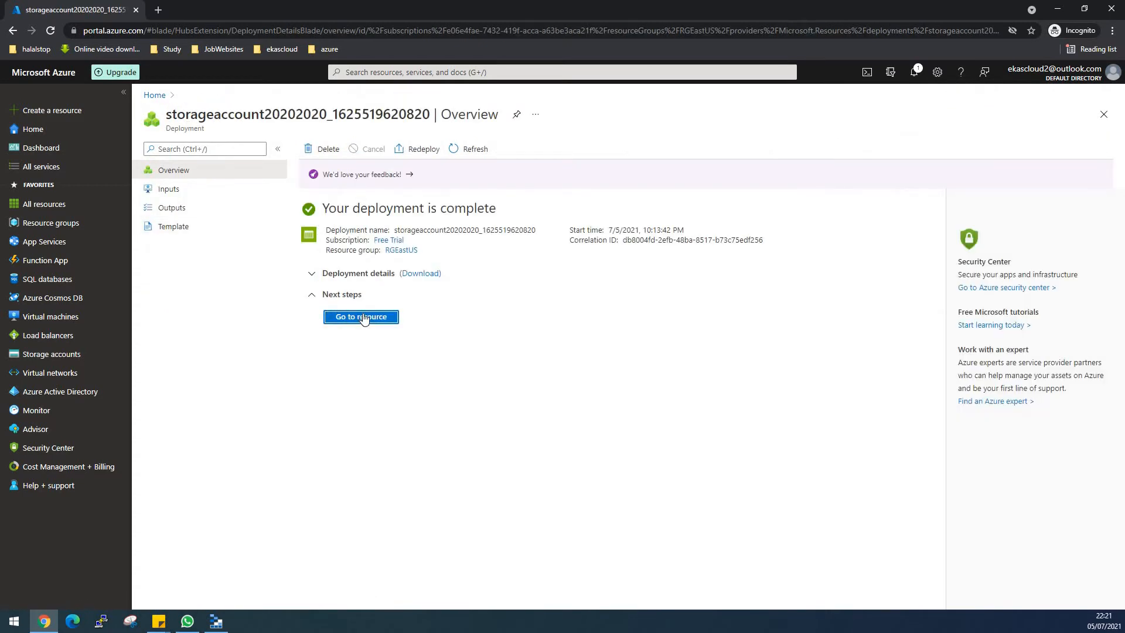
left_click(362, 317)
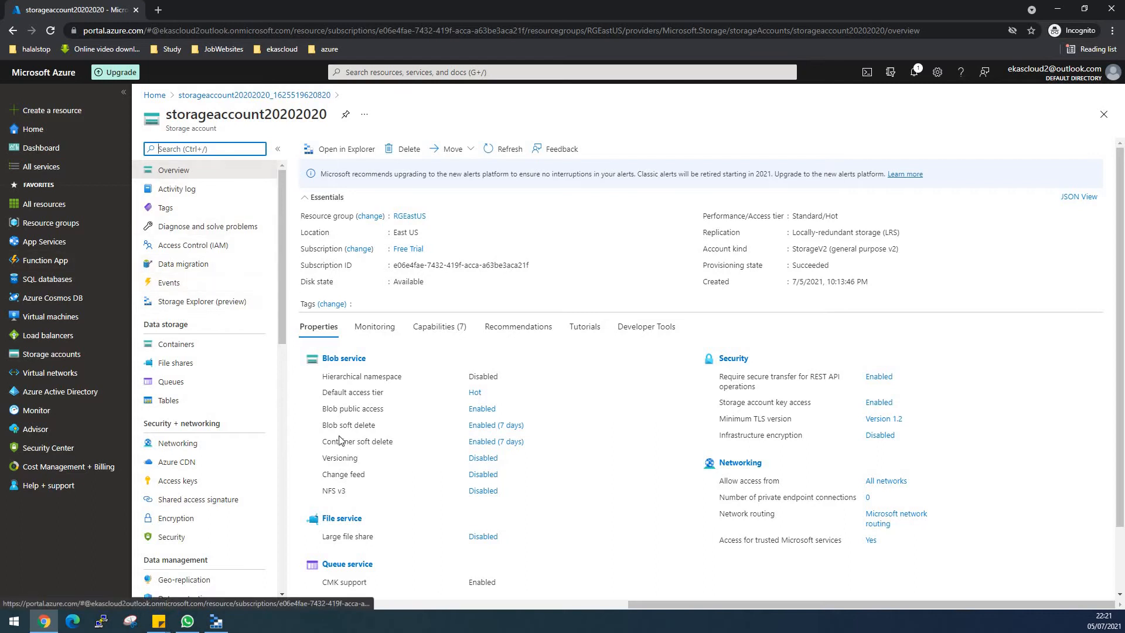
left_click(185, 351)
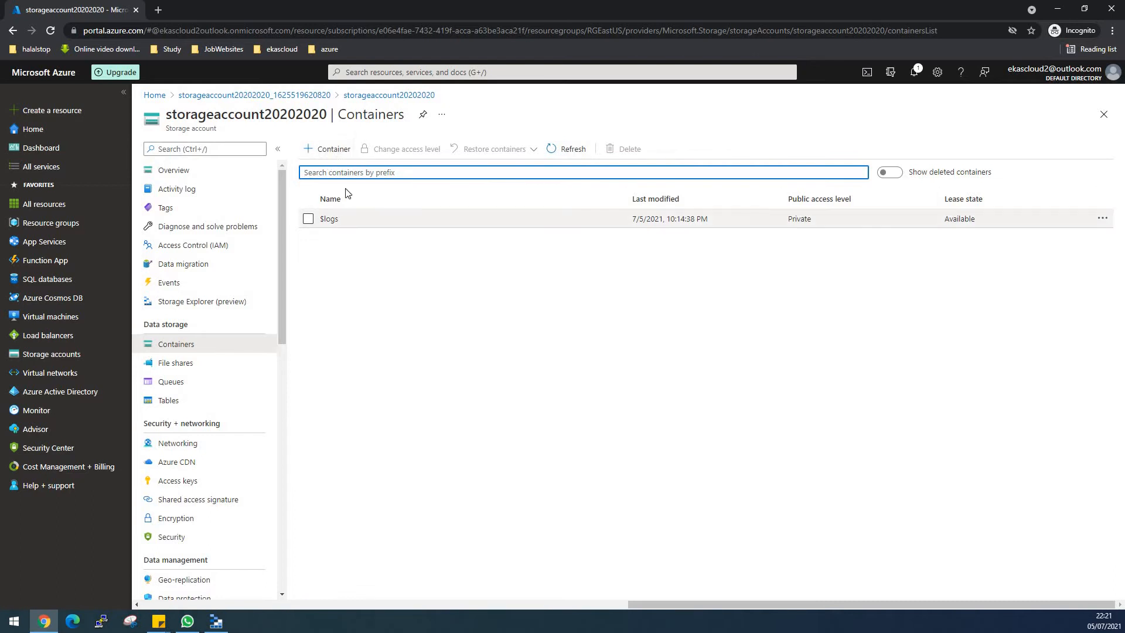
left_click(340, 151)
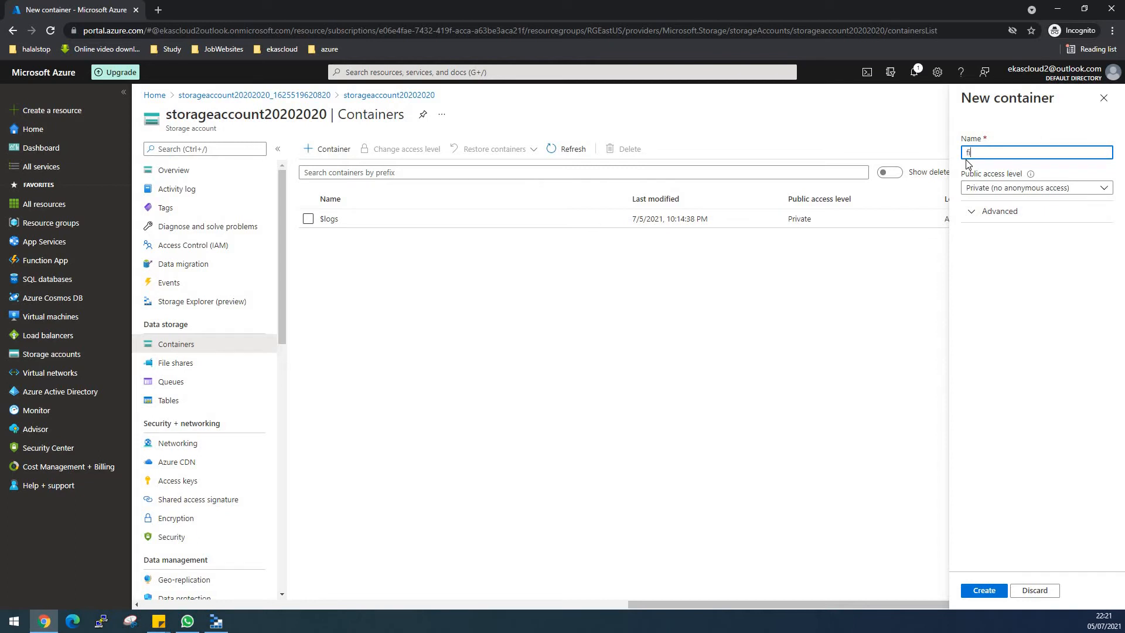
type("folo")
left_click(991, 589)
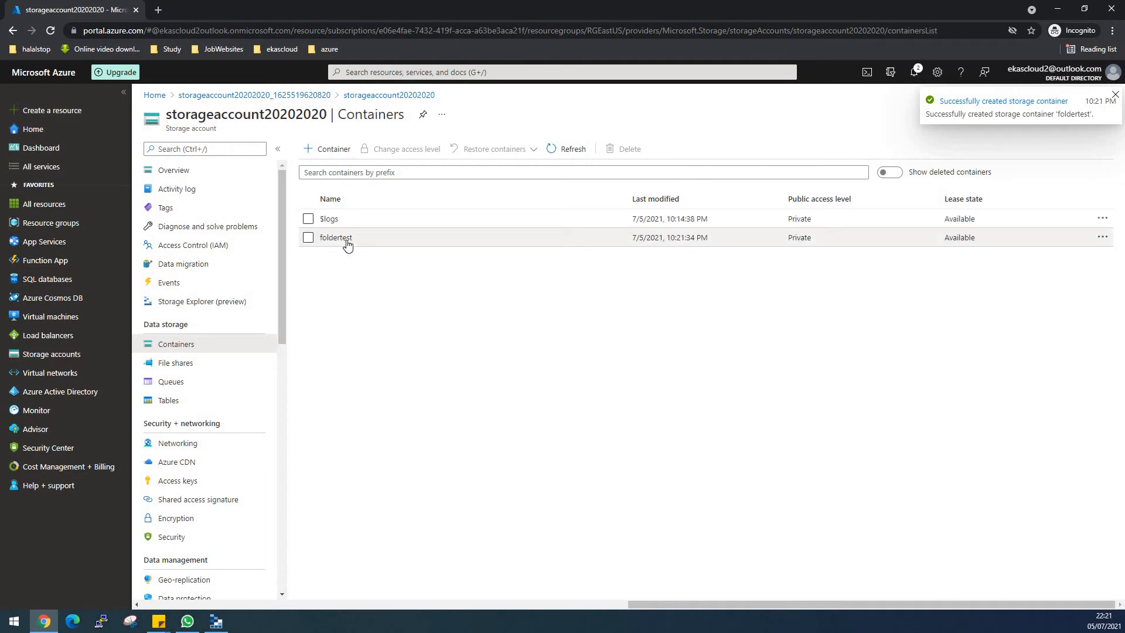
- Open the foldertest container in the portal, then switch to Storage Explorer and open foldertest under the connected account's blob containers
left_click(346, 241)
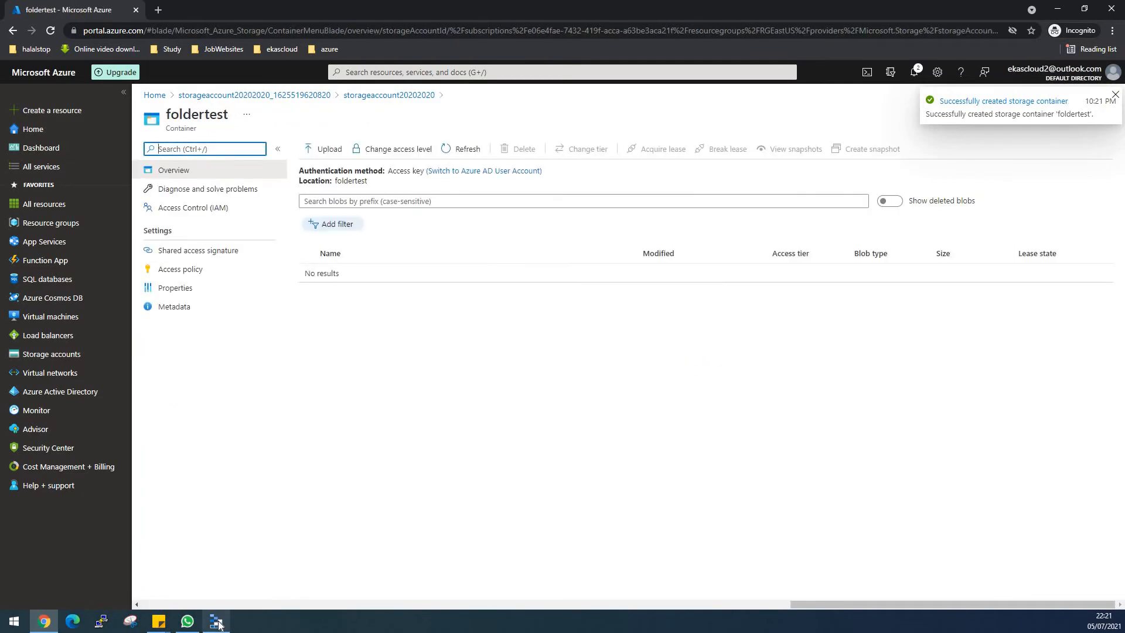
left_click(217, 622)
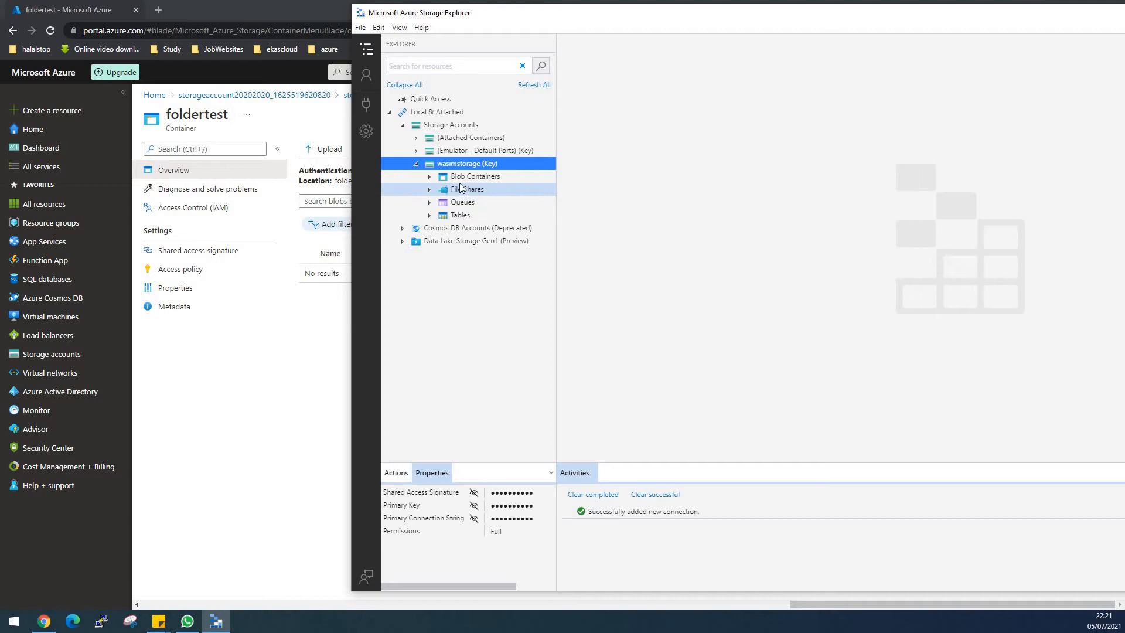
left_click(430, 177)
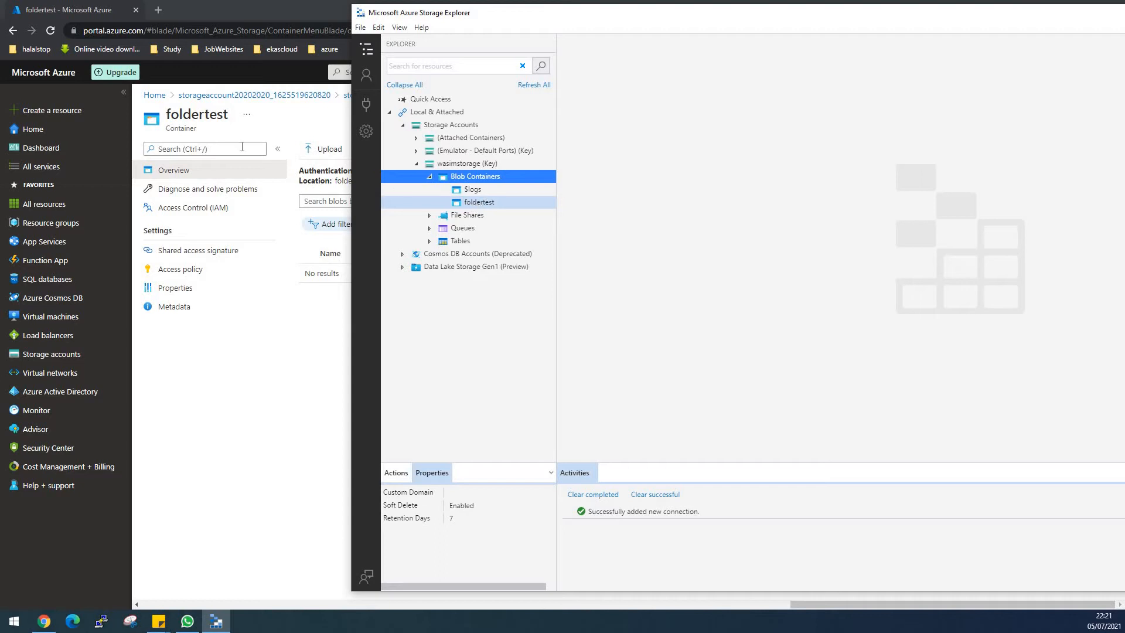
left_click(484, 203)
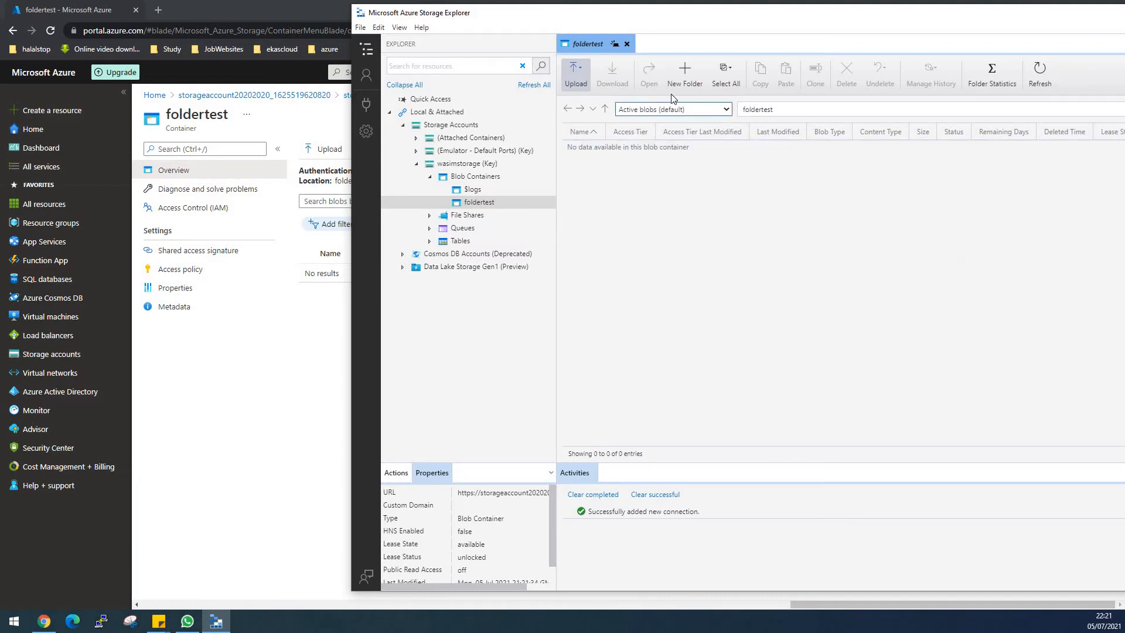
- Create a virtual directory named storagefolder inside the foldertest container
left_click(682, 83)
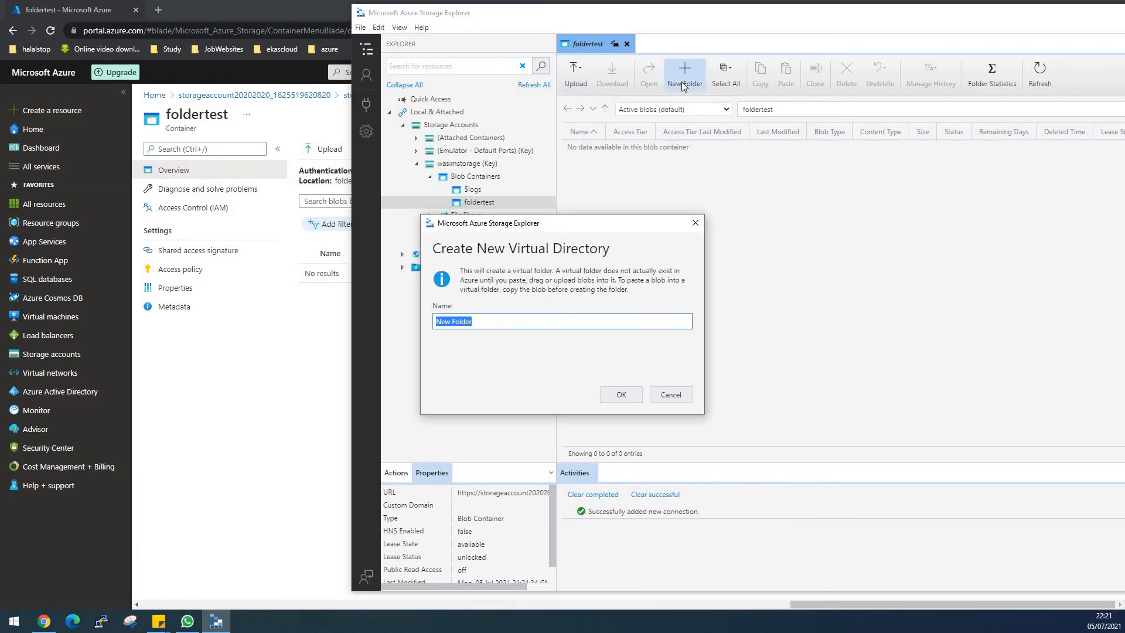
triple_click(528, 318)
type("storagefolder")
left_click(624, 394)
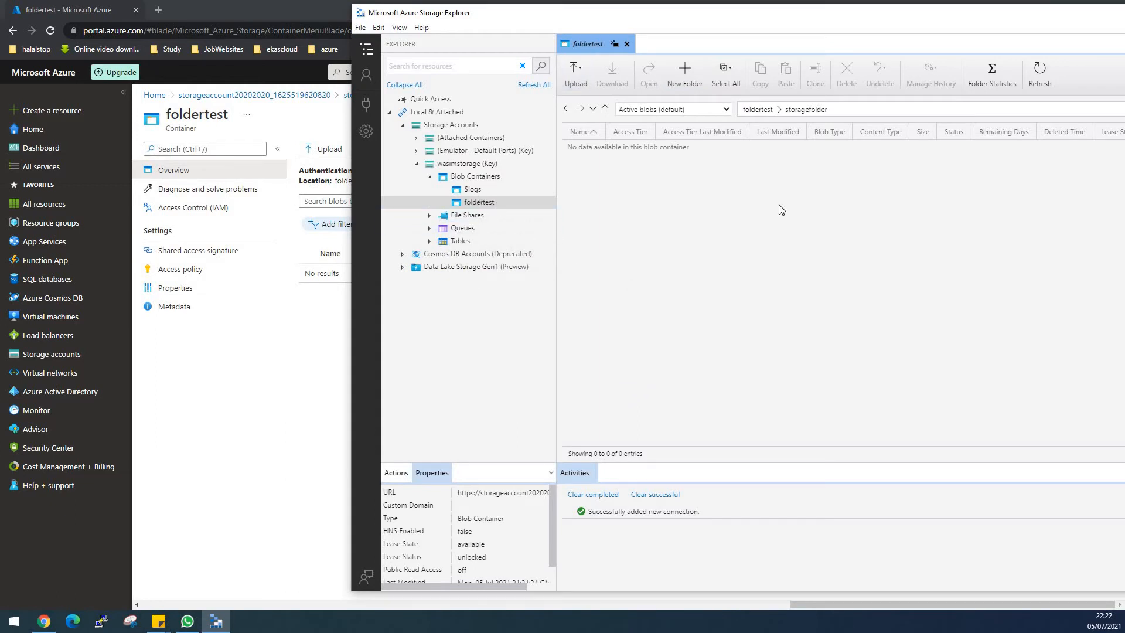
- Refresh storagefolder and upload debug.log from Documents into it as a Block Blob with the Default access tier
left_click(1040, 83)
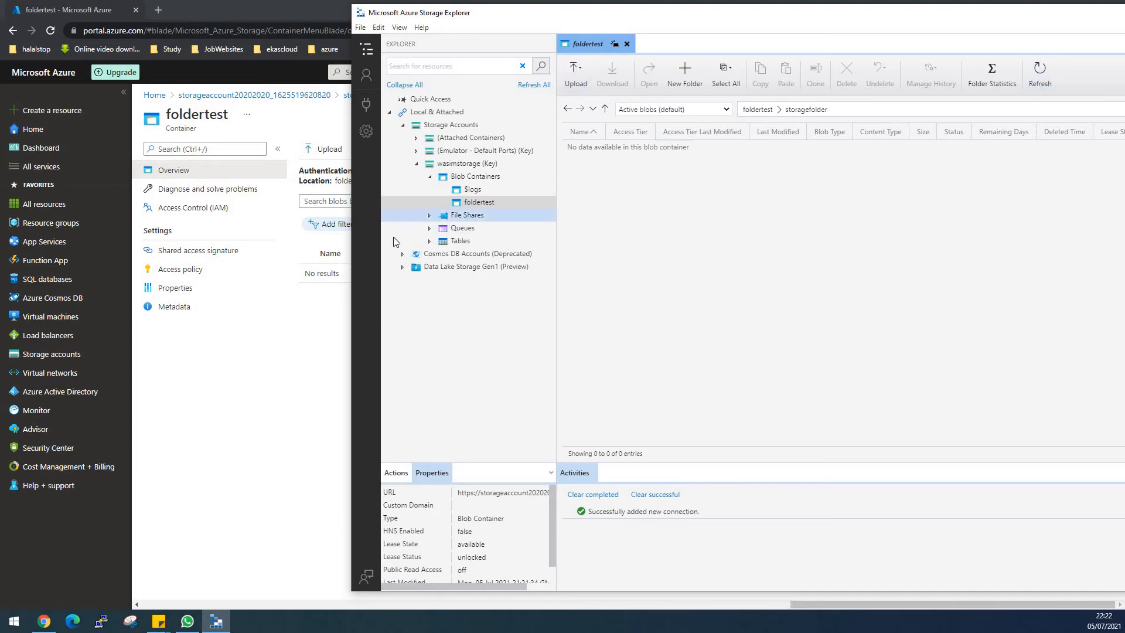
left_click(579, 74)
left_click(596, 115)
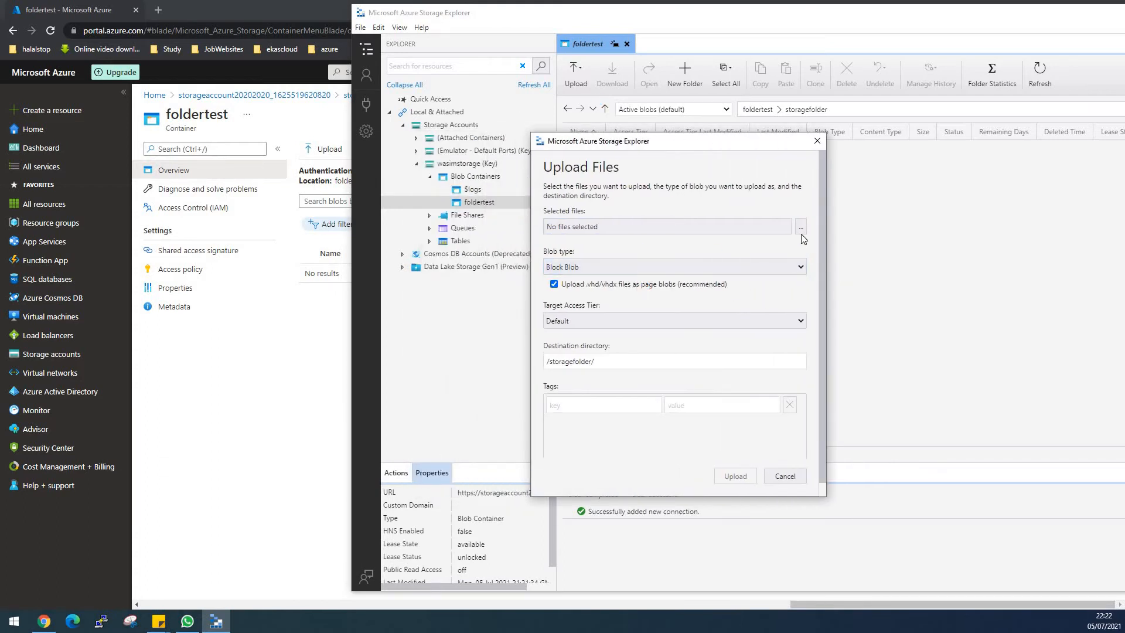
left_click(801, 231)
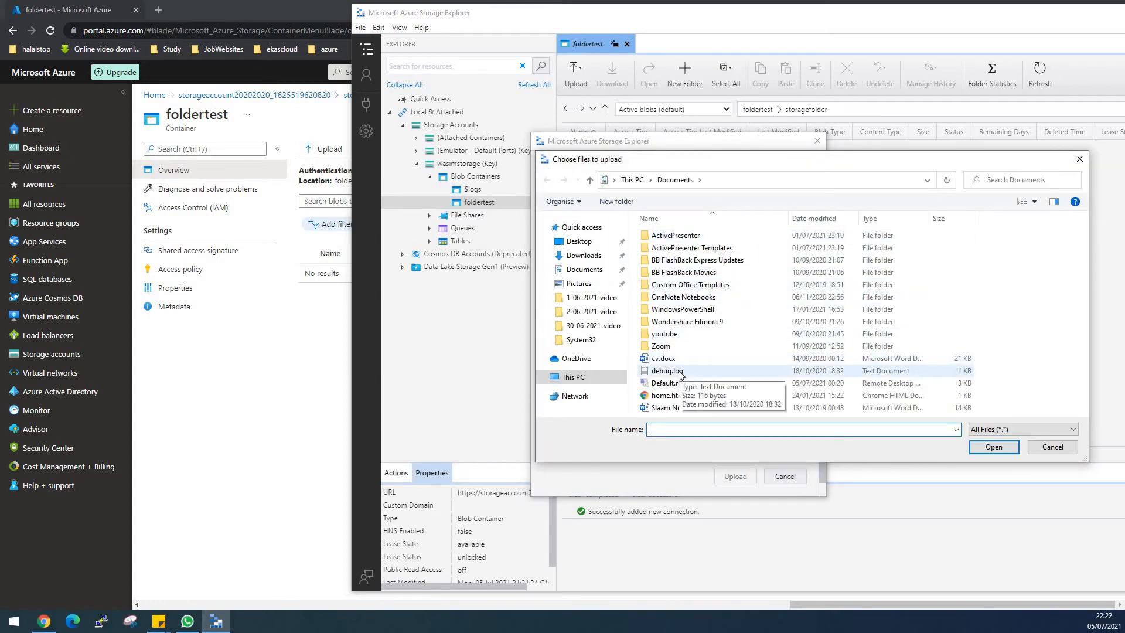
double_click(679, 371)
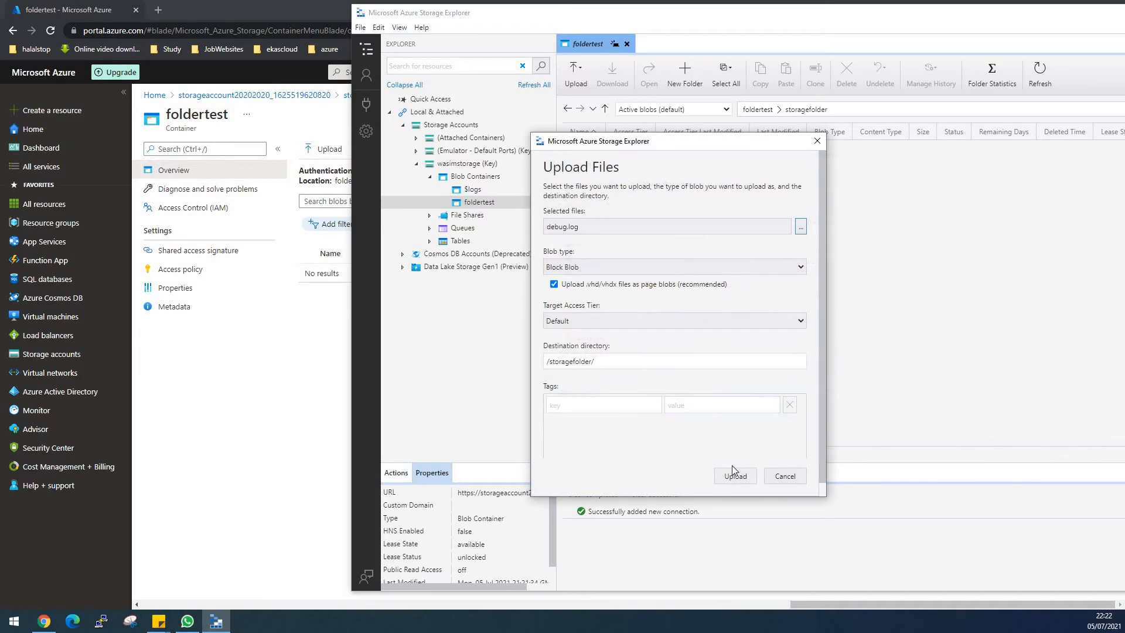
left_click(734, 473)
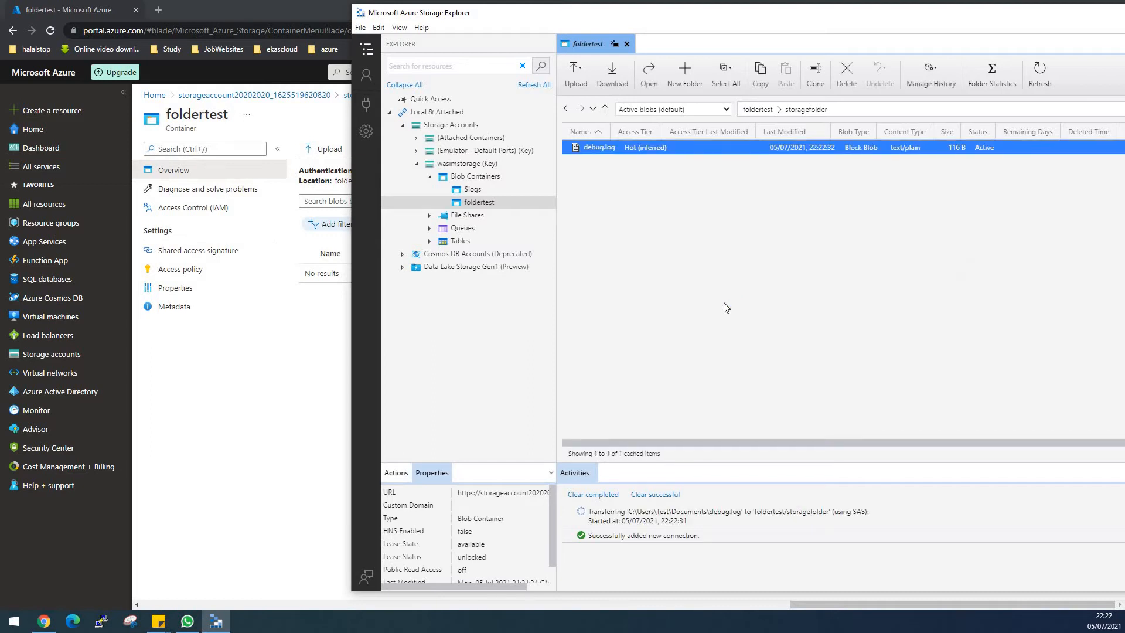
- Switch to the Azure portal, refresh the foldertest container and open storagefolder to check the uploaded file
left_click(326, 315)
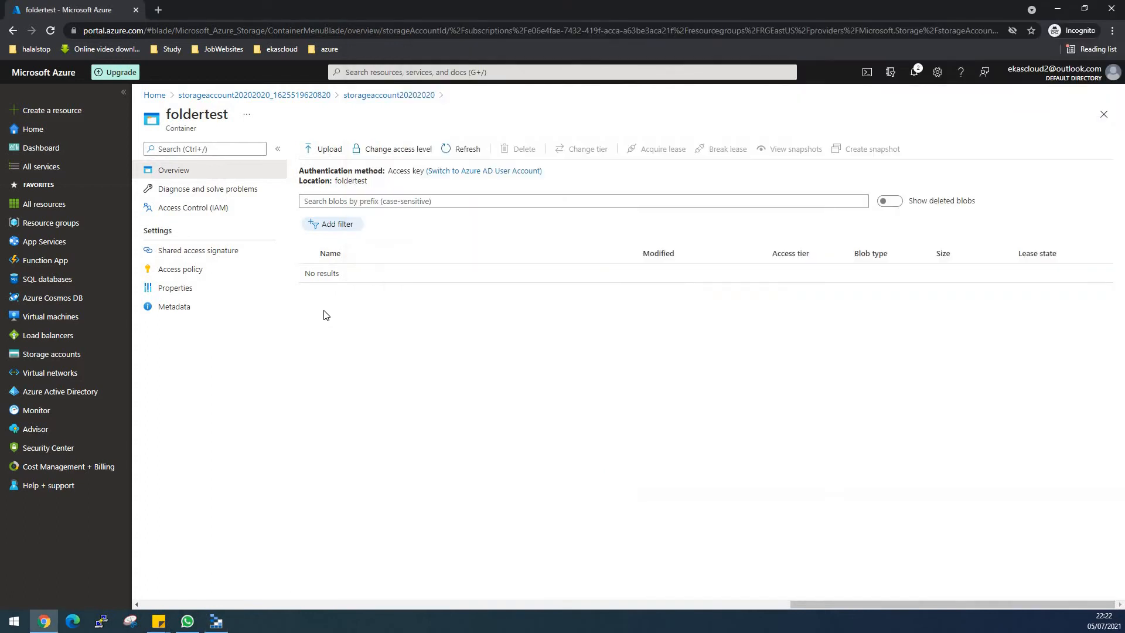
left_click(450, 149)
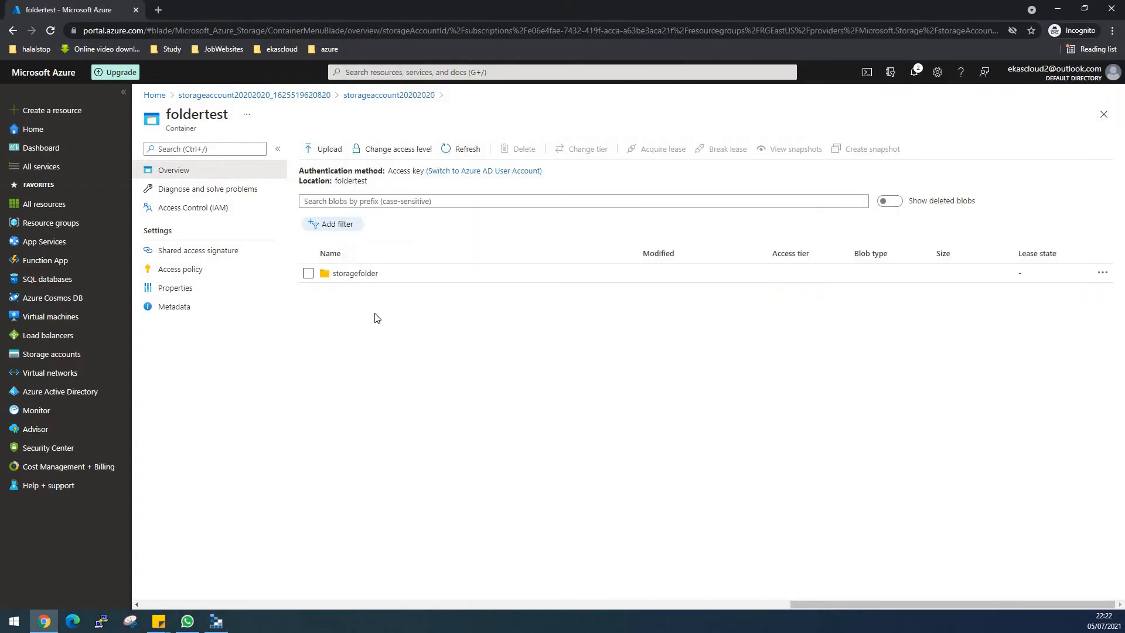
left_click(351, 277)
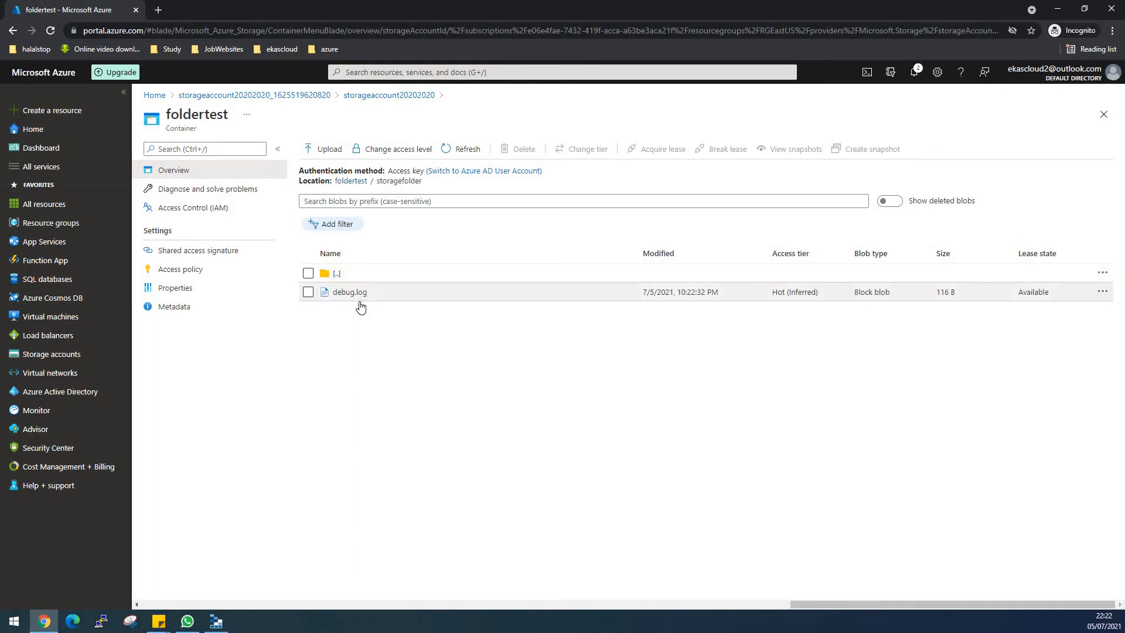
- Switch to Storage Explorer and create a file share named filesharefolder under the wasimstorage account
left_click(216, 621)
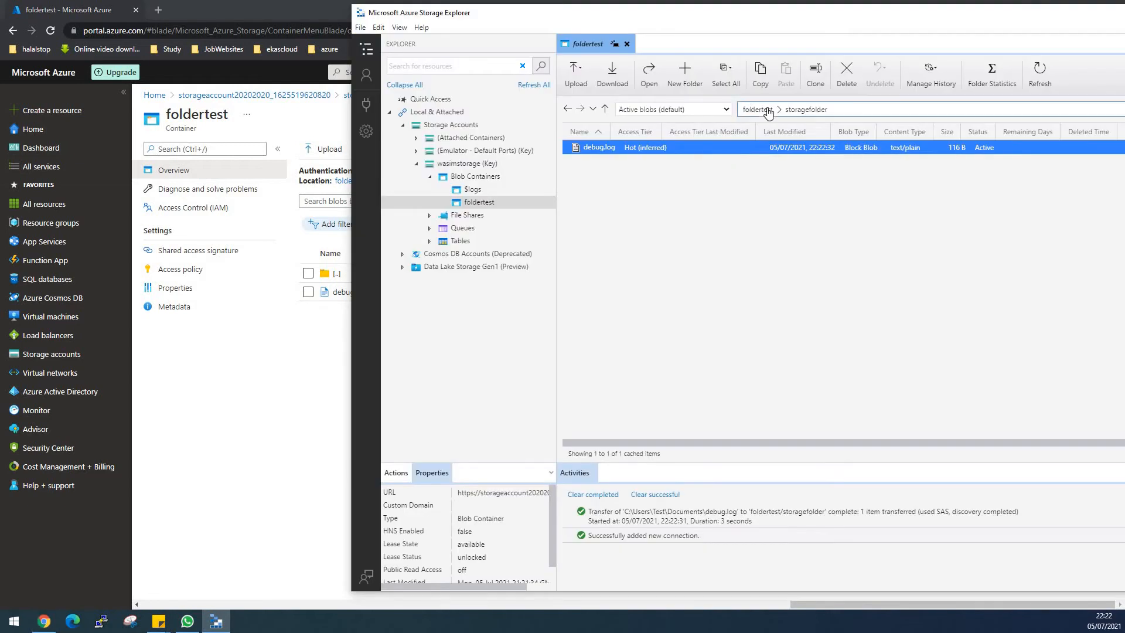
left_click(719, 238)
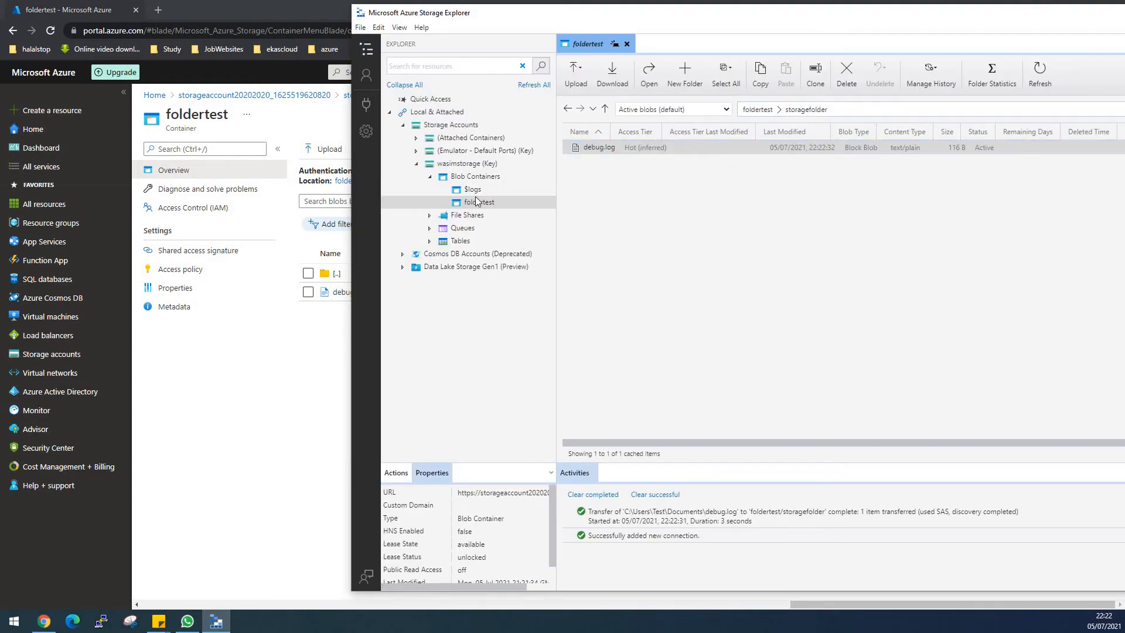
left_click(479, 204)
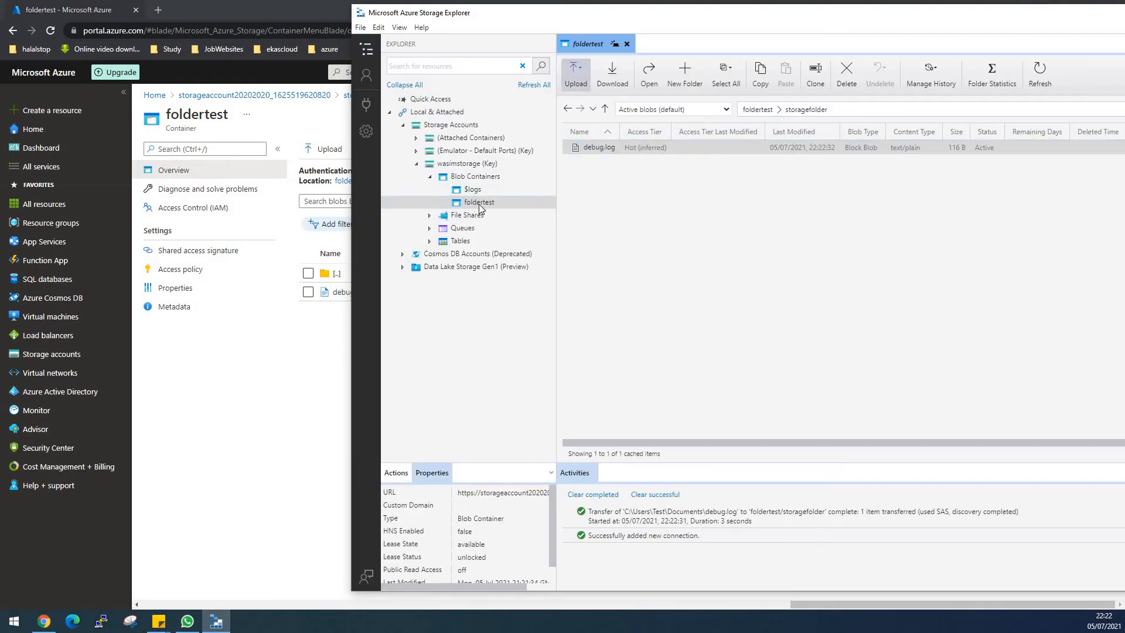
left_click(431, 216)
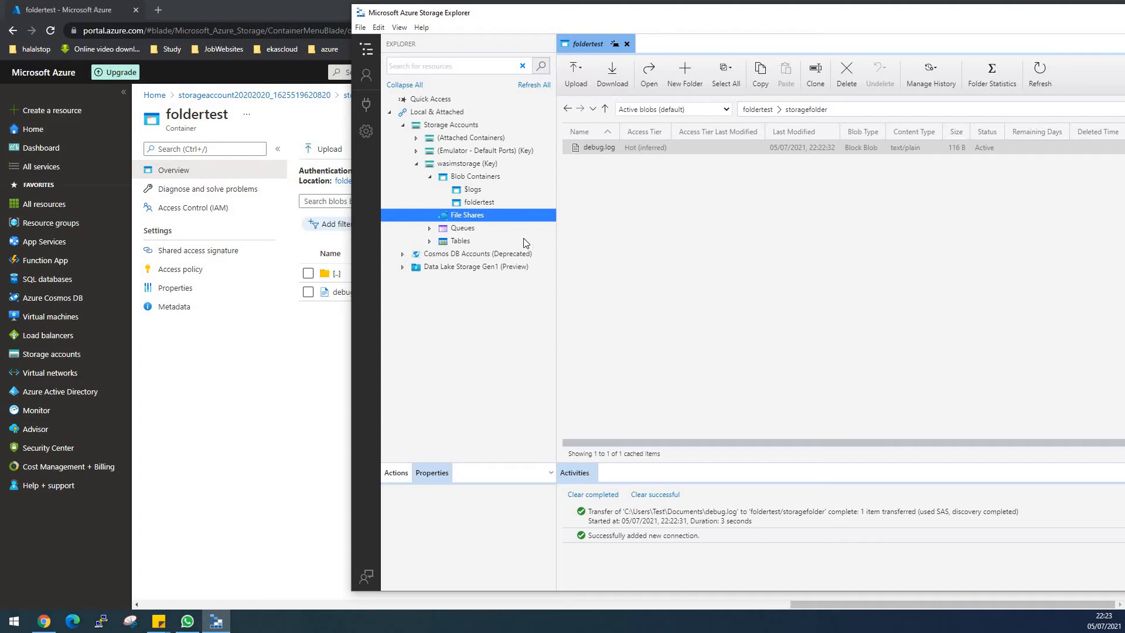
right_click(477, 216)
left_click(495, 224)
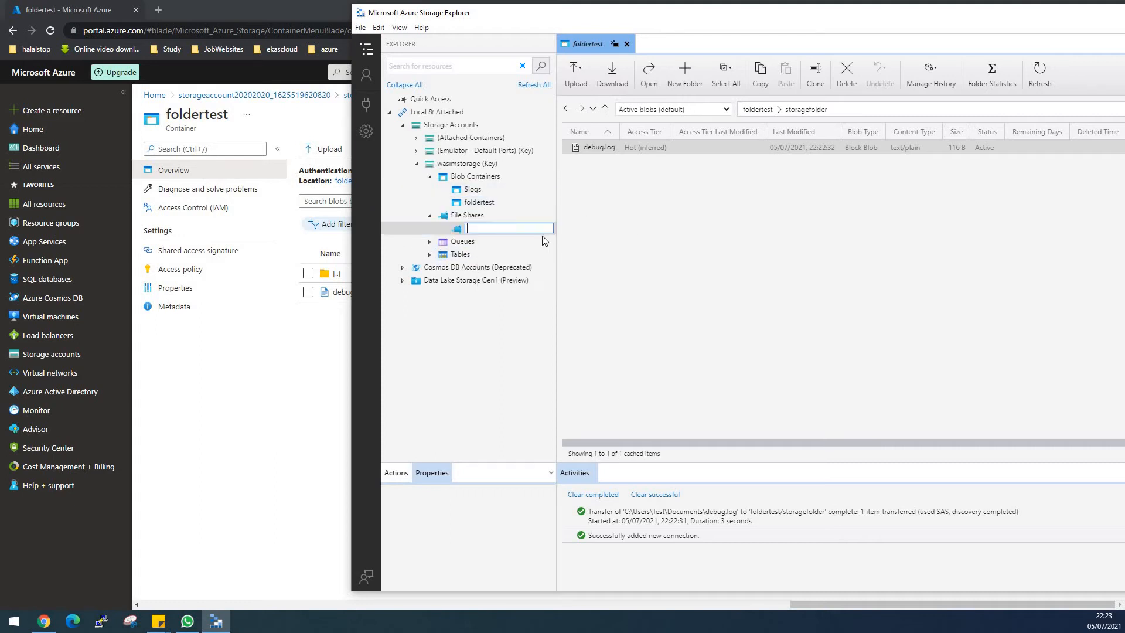
type("filesharefolder")
key("Return")
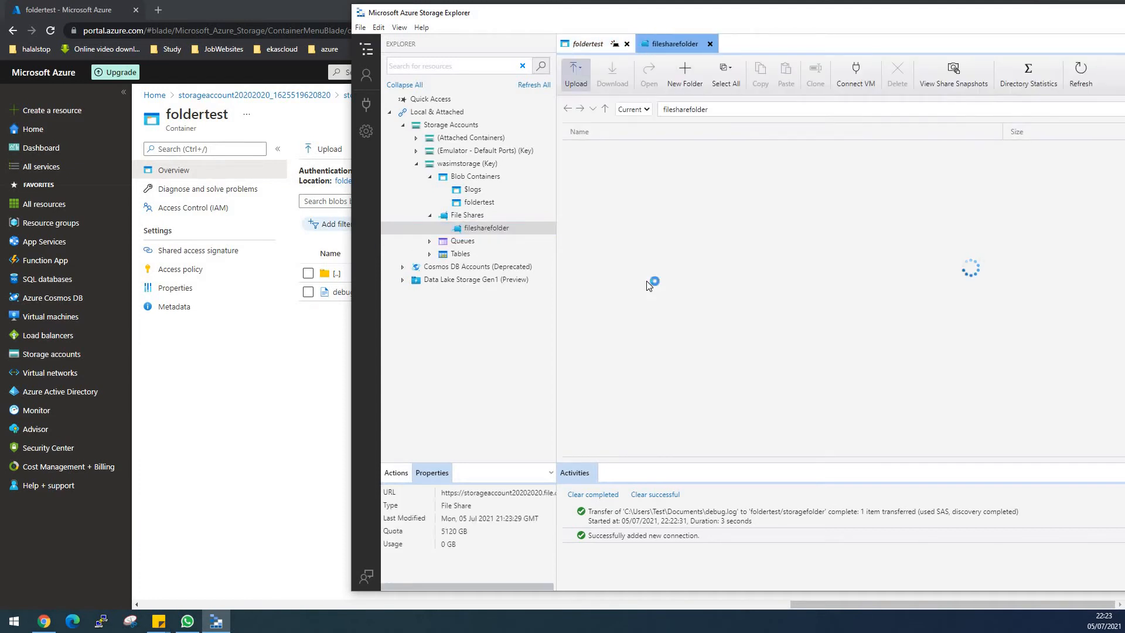
- Switch to the Azure portal and view the file shares of storageaccount20202020
left_click(74, 358)
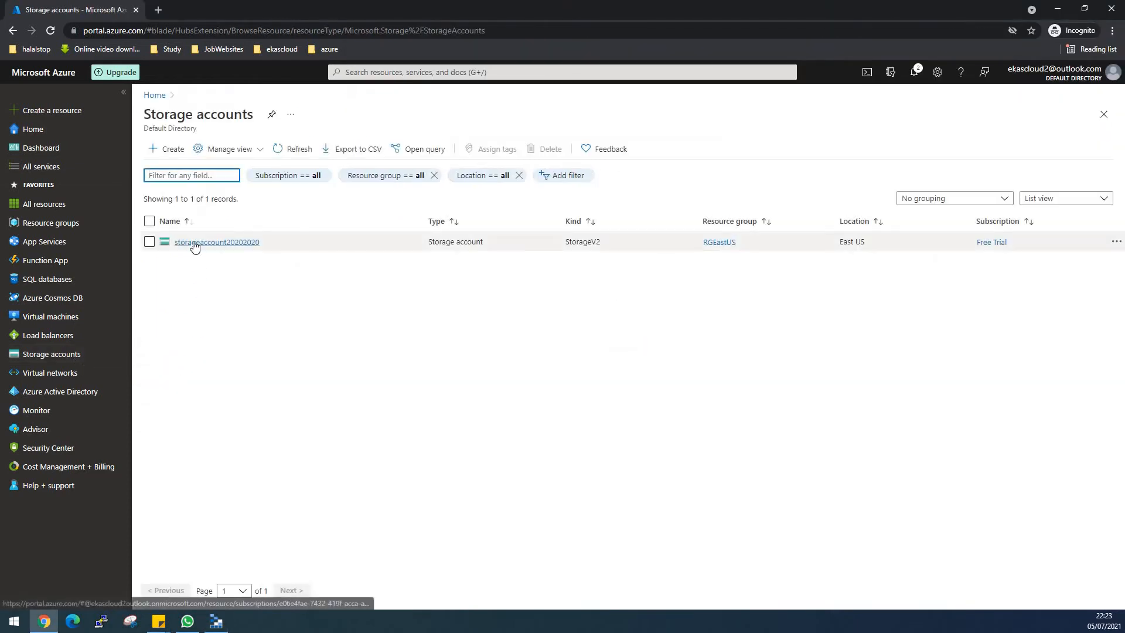
left_click(194, 245)
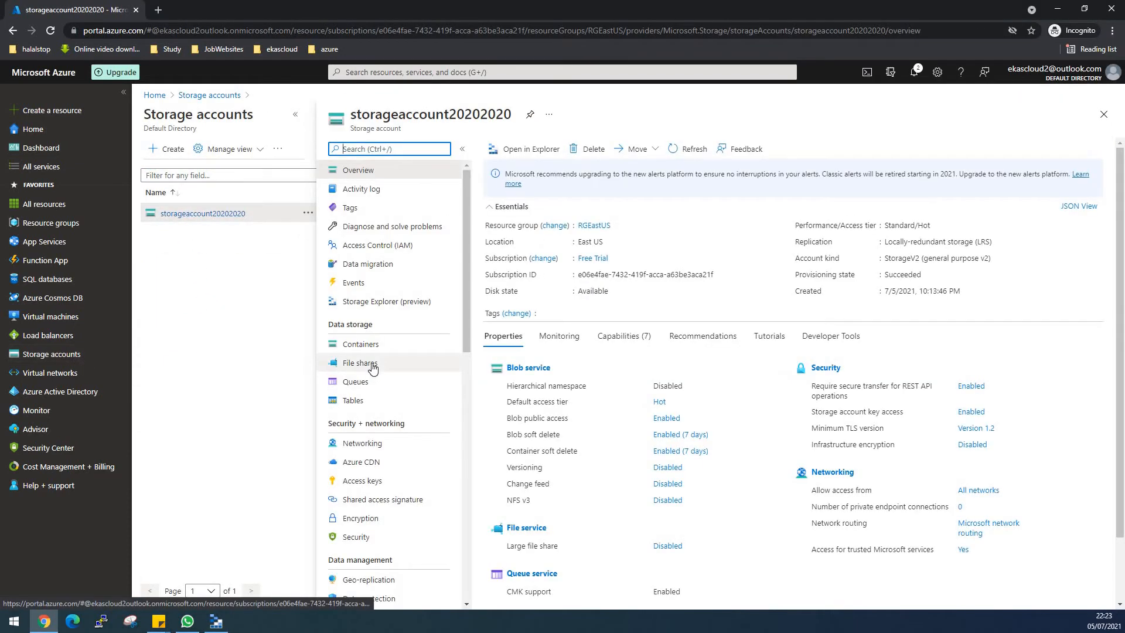
left_click(364, 363)
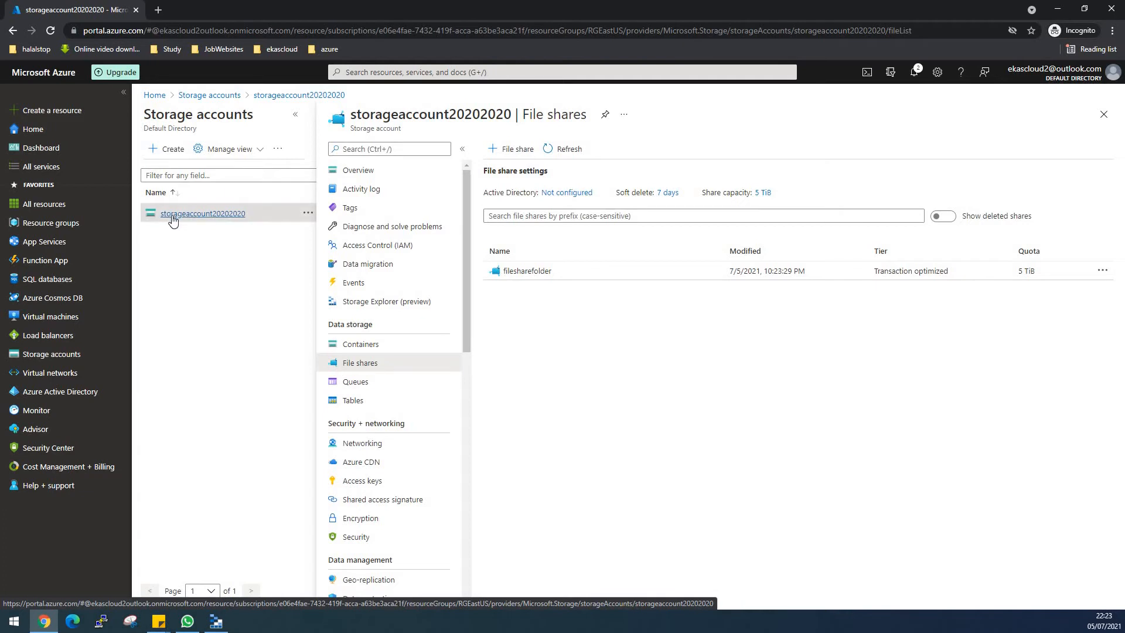
- Reveal the storage account's access keys and connection strings, then switch back to Storage Explorer
left_click(398, 485)
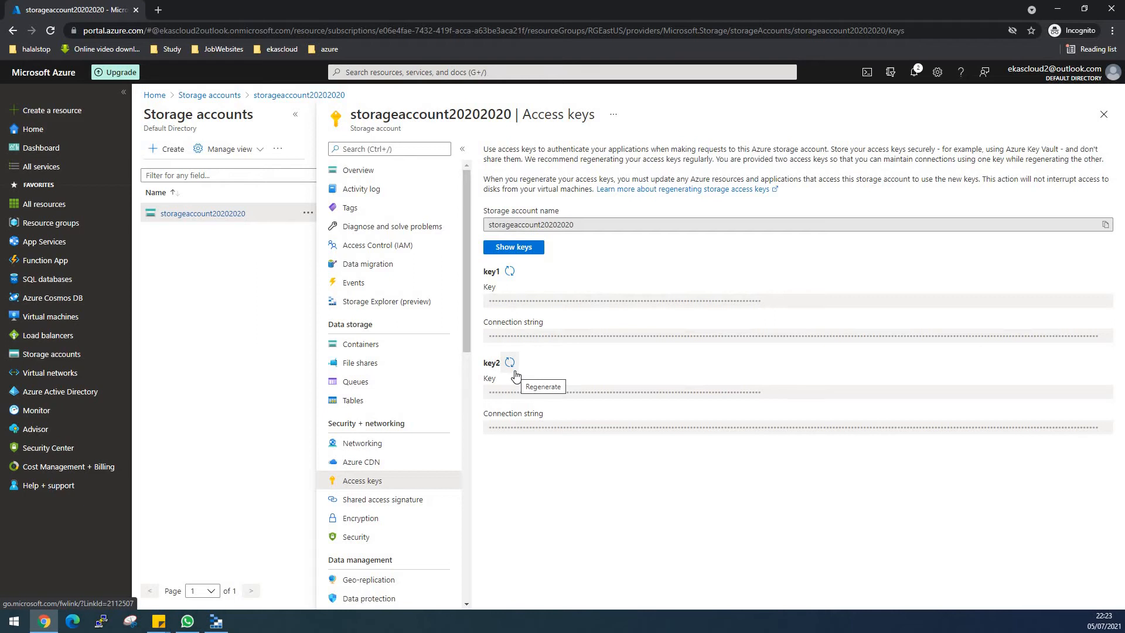
left_click(514, 248)
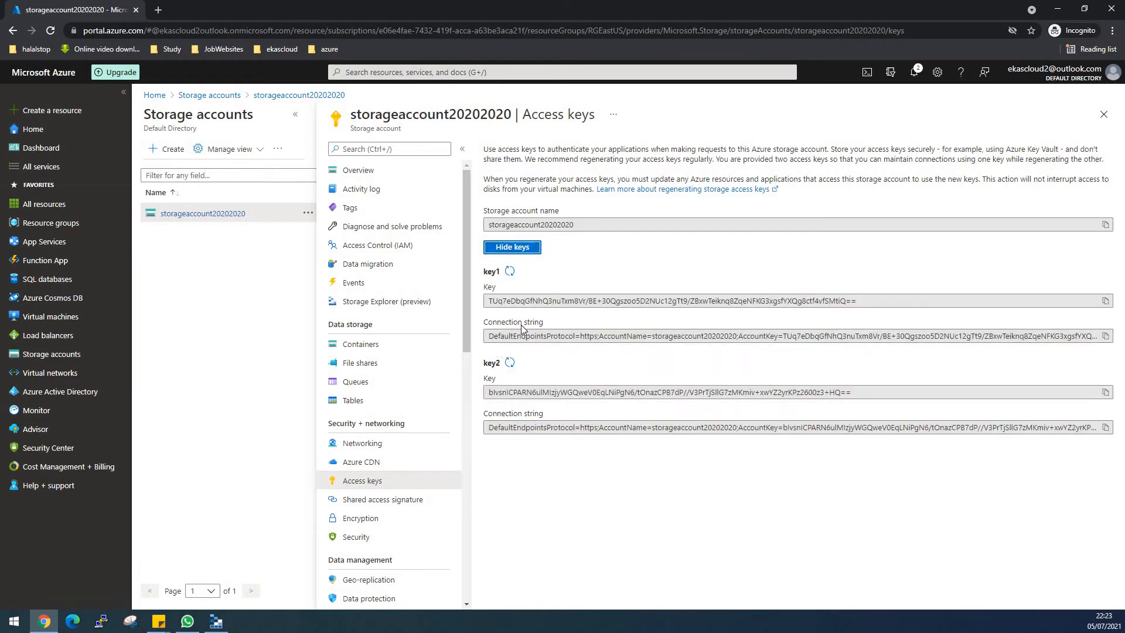
left_click(216, 621)
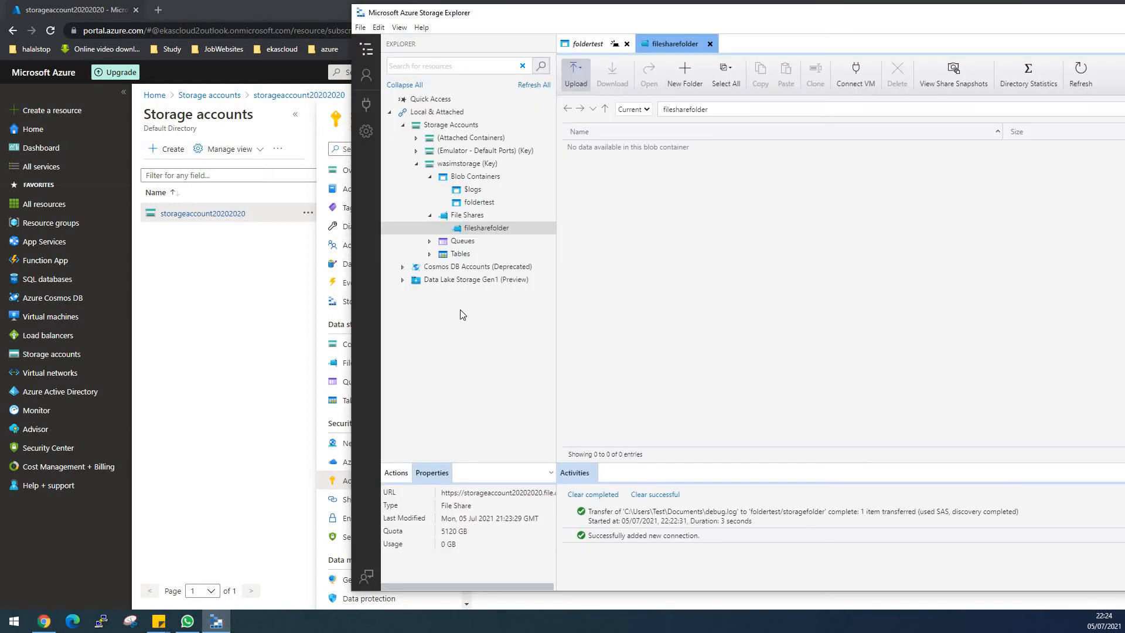
- Start a new storage account or service connection using a connection string (Key or SAS), with the display name zamanstorage
double_click(440, 165)
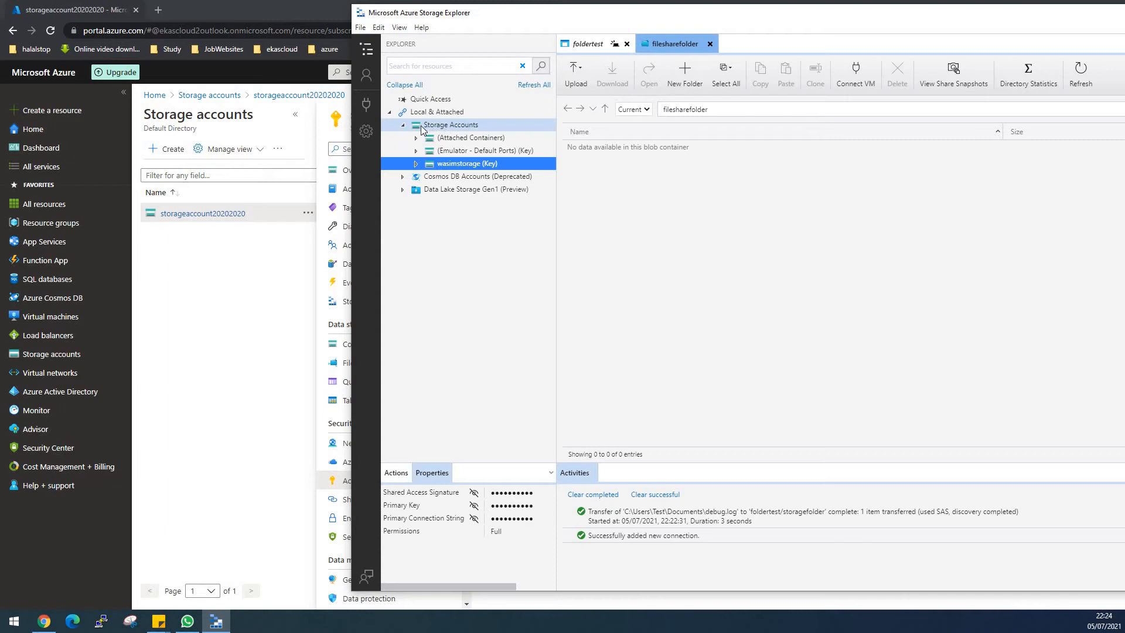
right_click(471, 130)
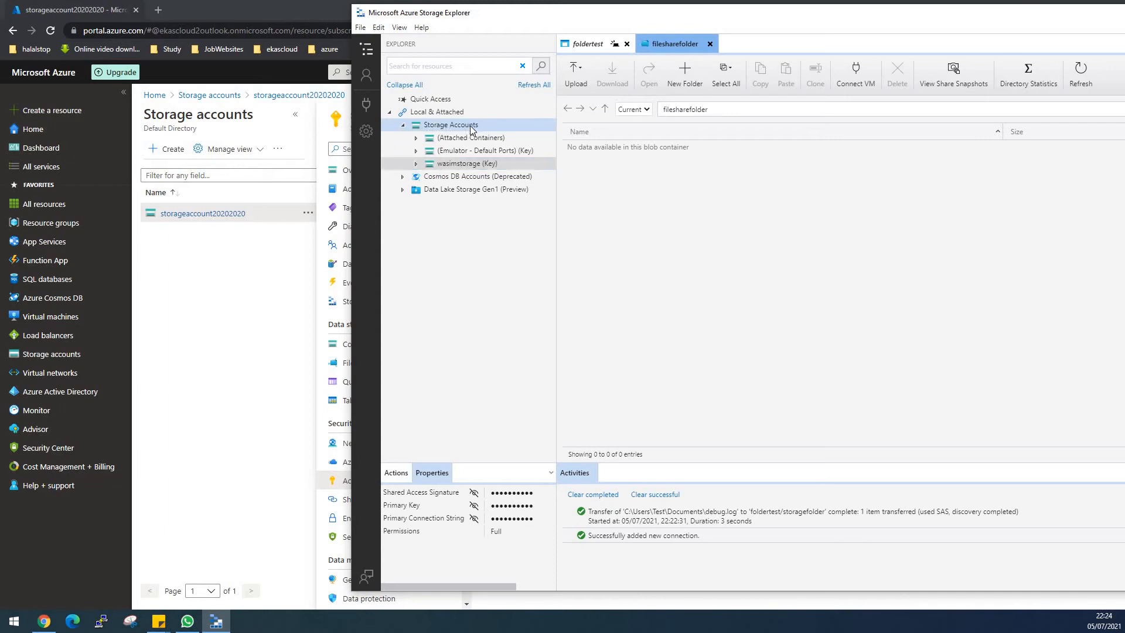
left_click(447, 307)
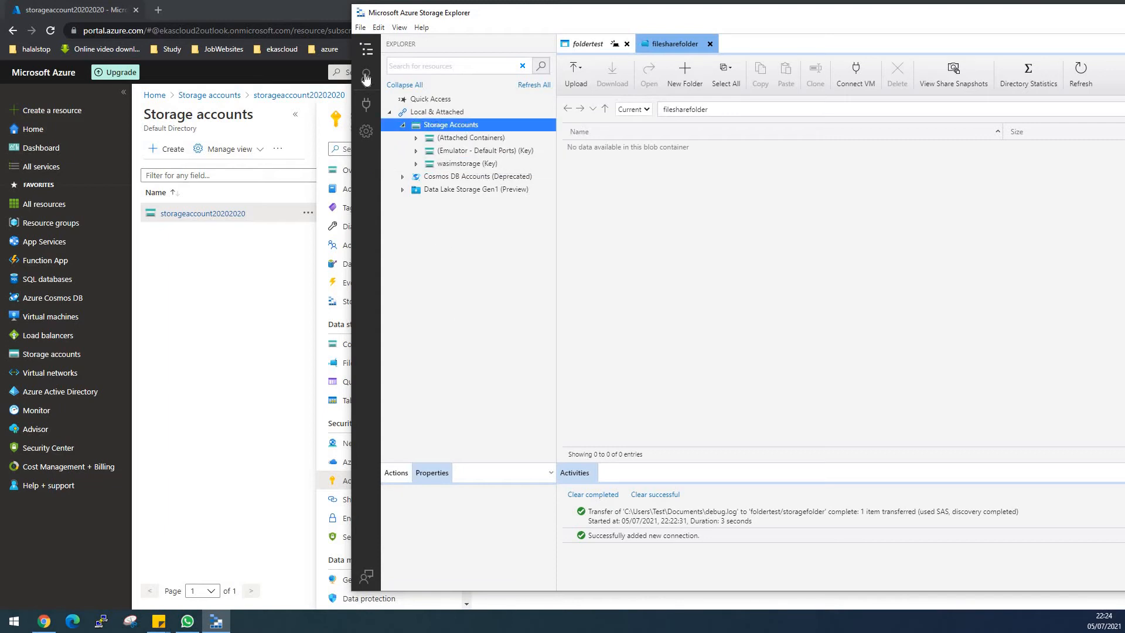
left_click(365, 107)
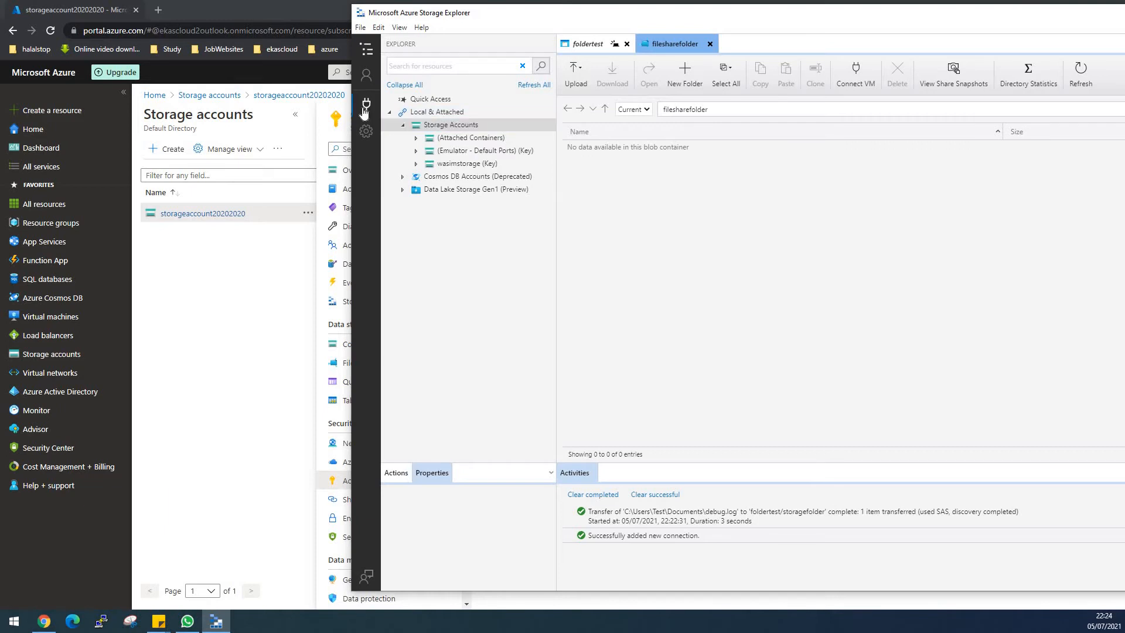
left_click_drag(484, 125, 719, 126)
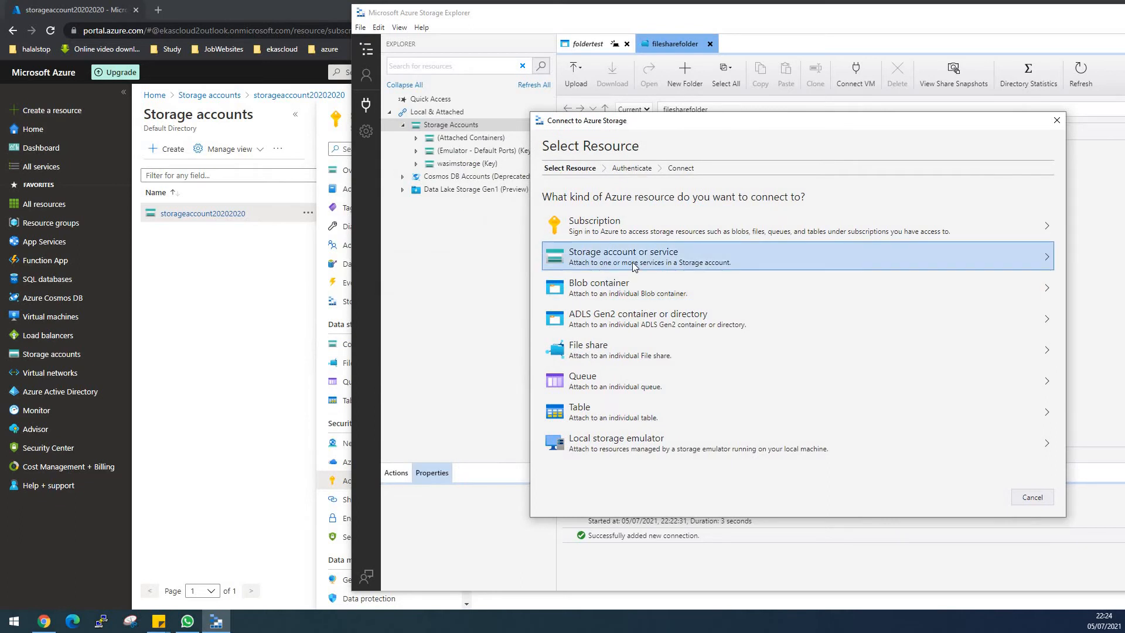
left_click(634, 266)
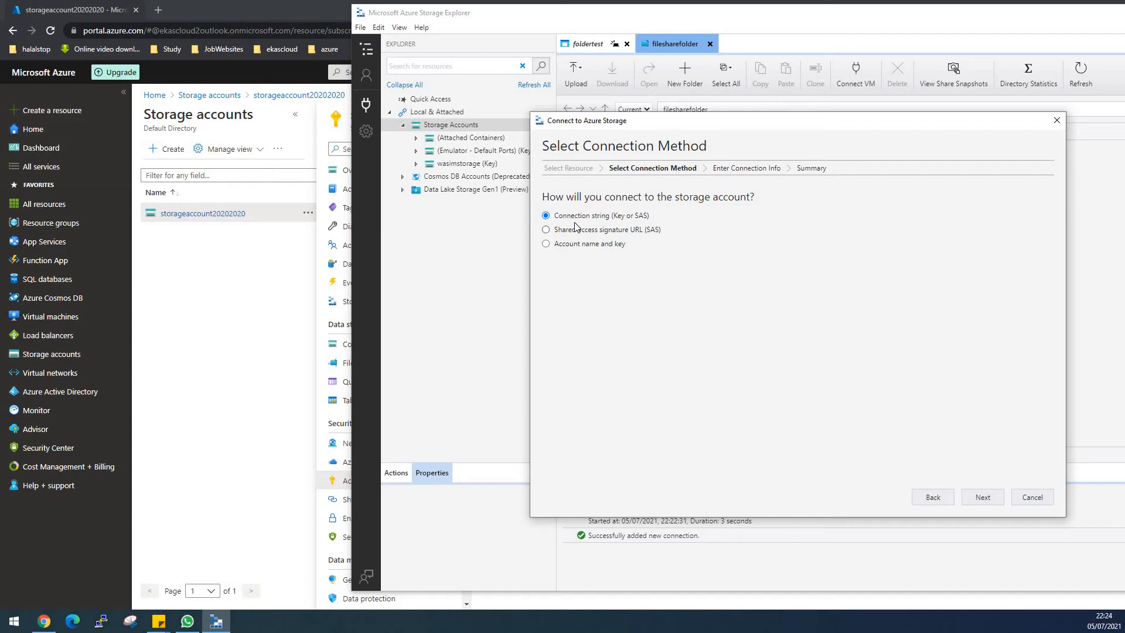
left_click(983, 497)
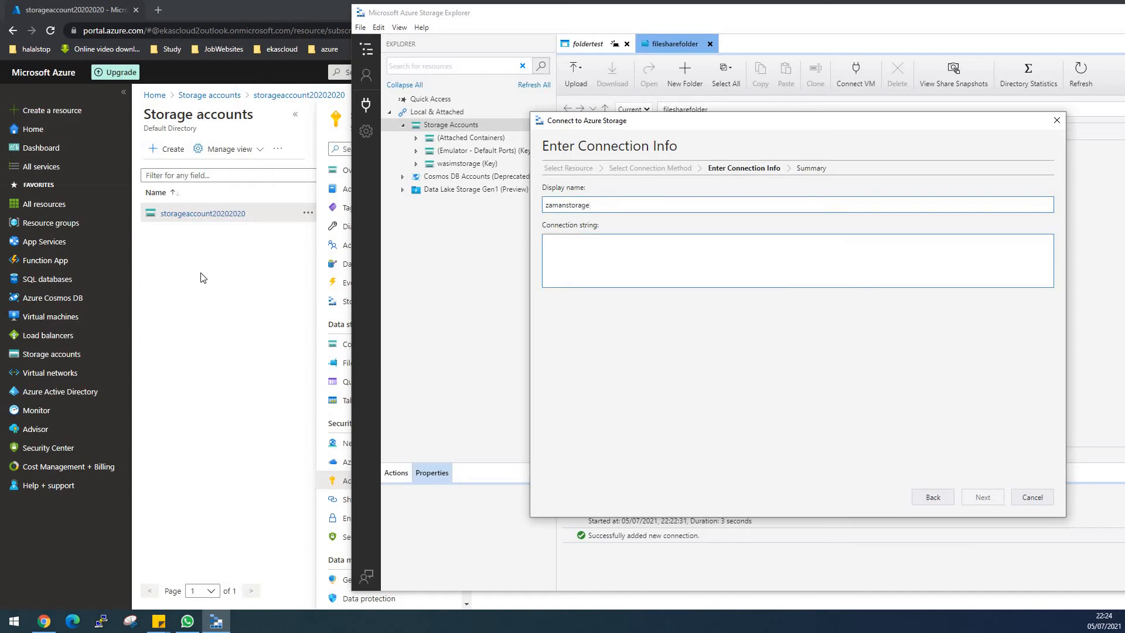
- Copy key1's connection string from the Azure portal, paste it as the connection string in Storage Explorer and connect
left_click(269, 309)
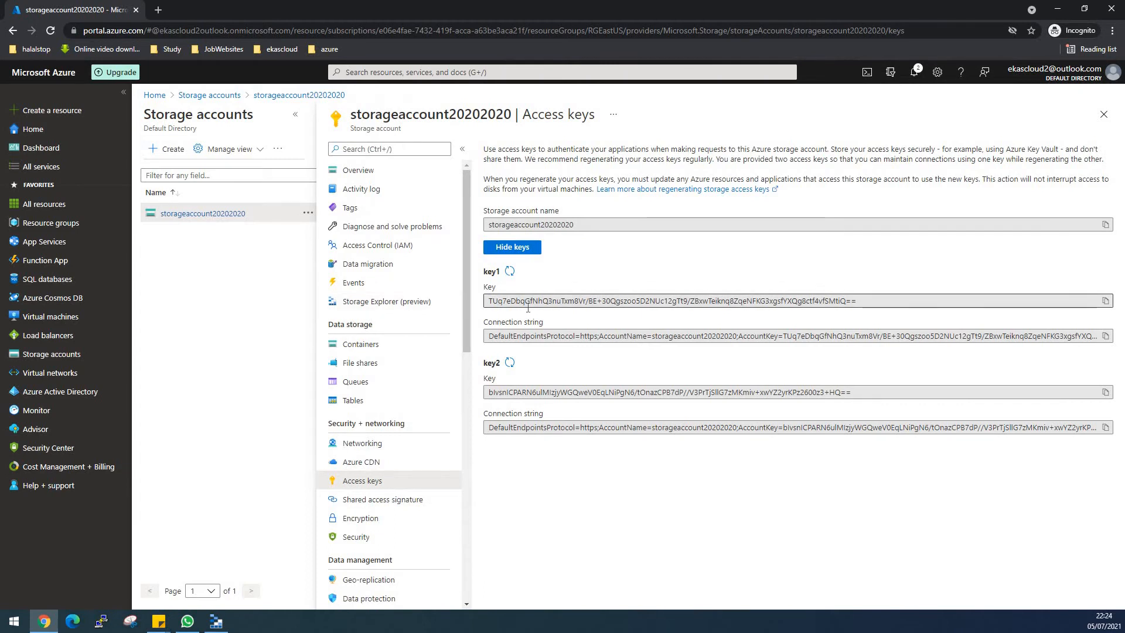
left_click(1106, 337)
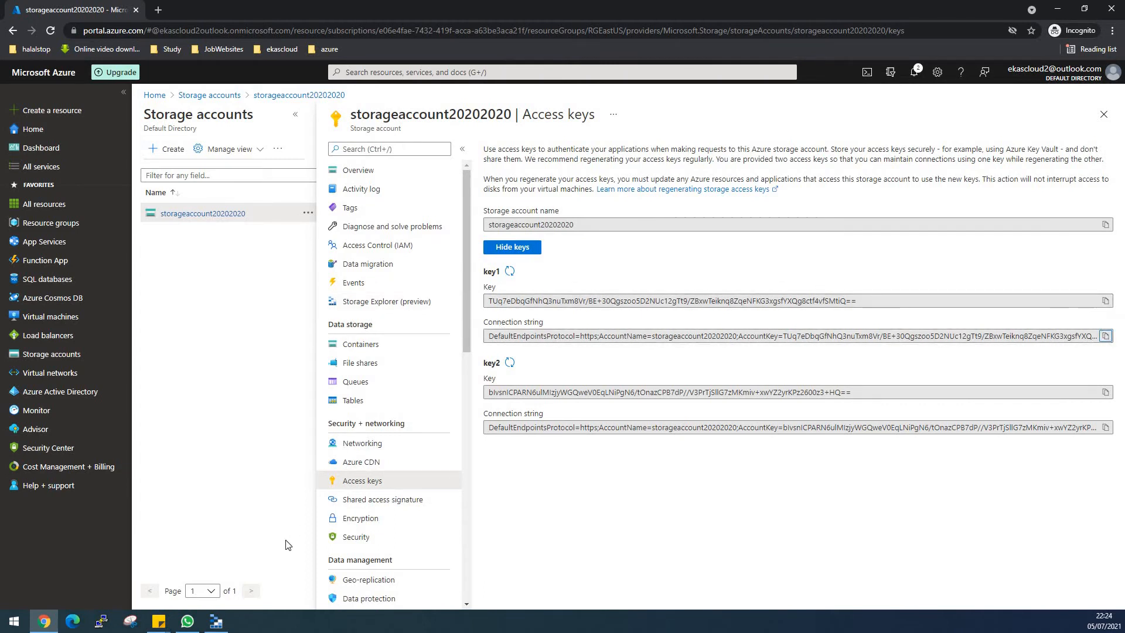
left_click(216, 621)
left_click(622, 250)
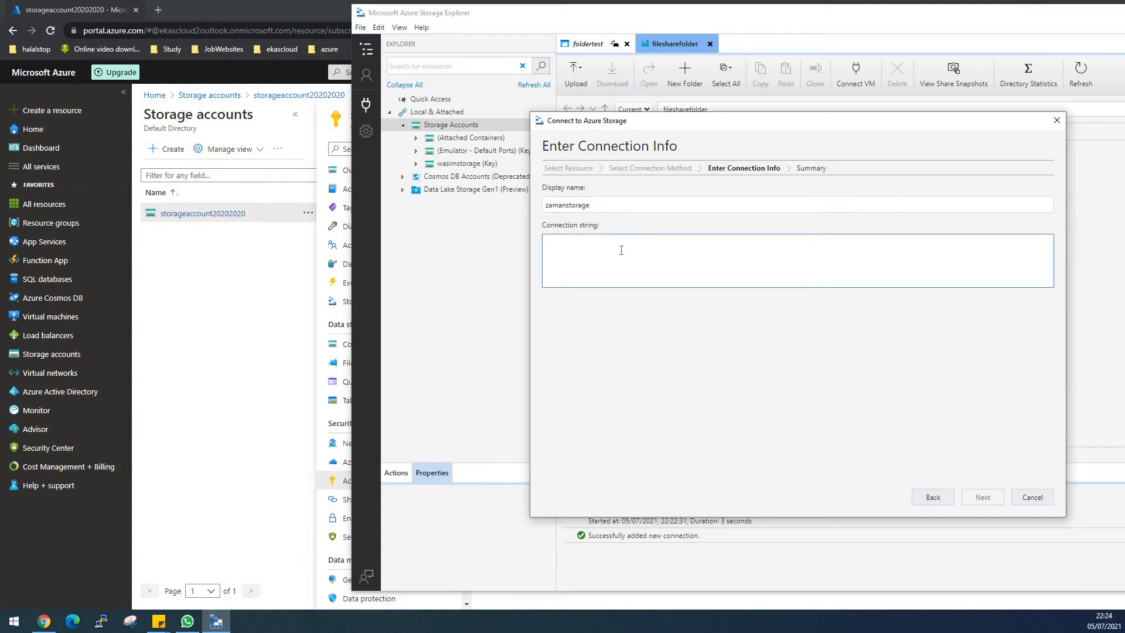
key("ctrl+v")
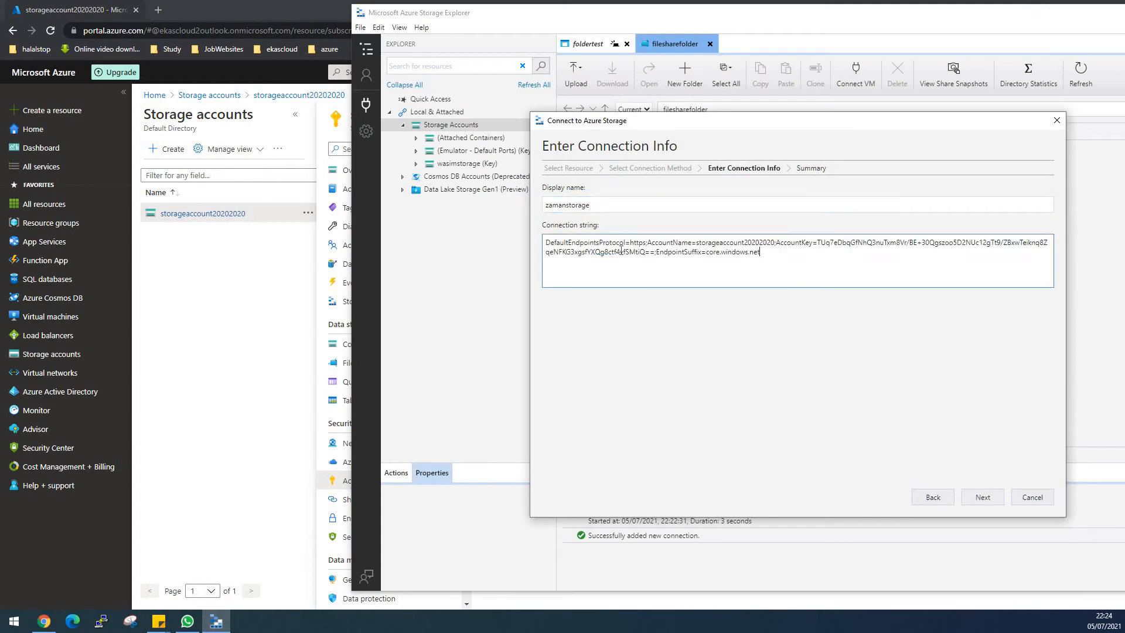
left_click(983, 497)
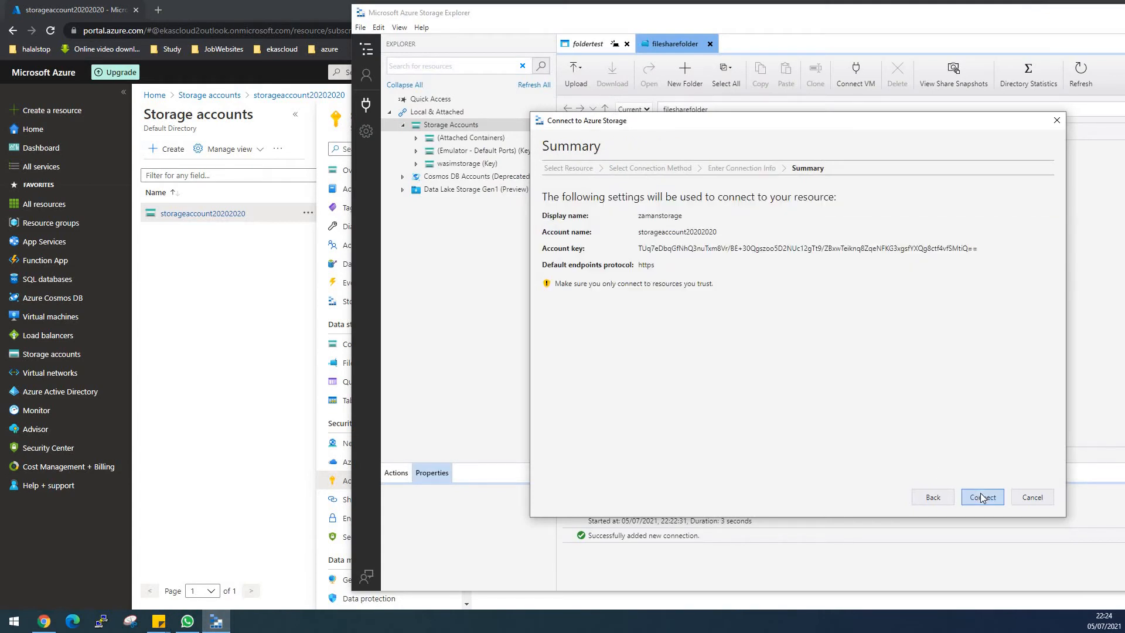
left_click(982, 497)
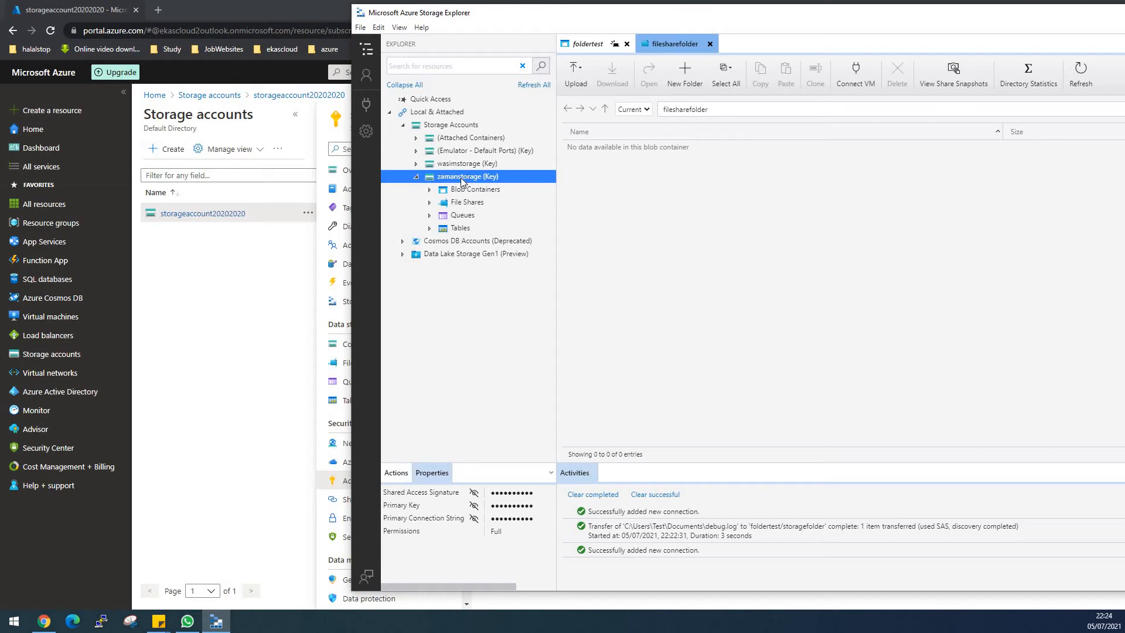
- Compare the contents of the zamanstorage and wasimstorage connections, then collapse both accounts
left_click(430, 190)
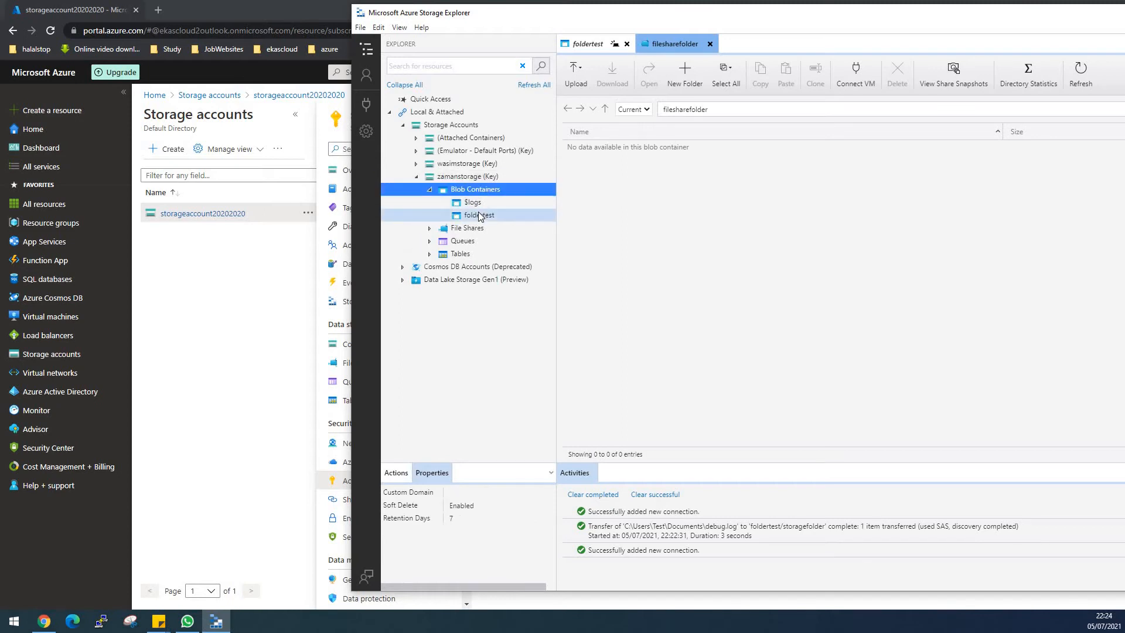
left_click(416, 164)
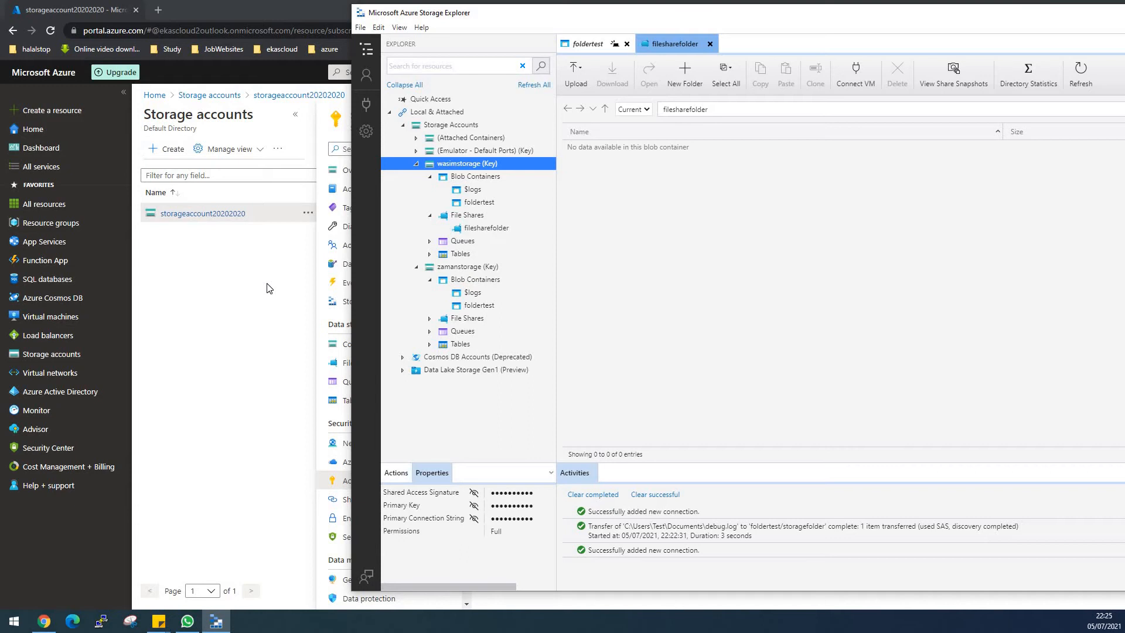
left_click(417, 165)
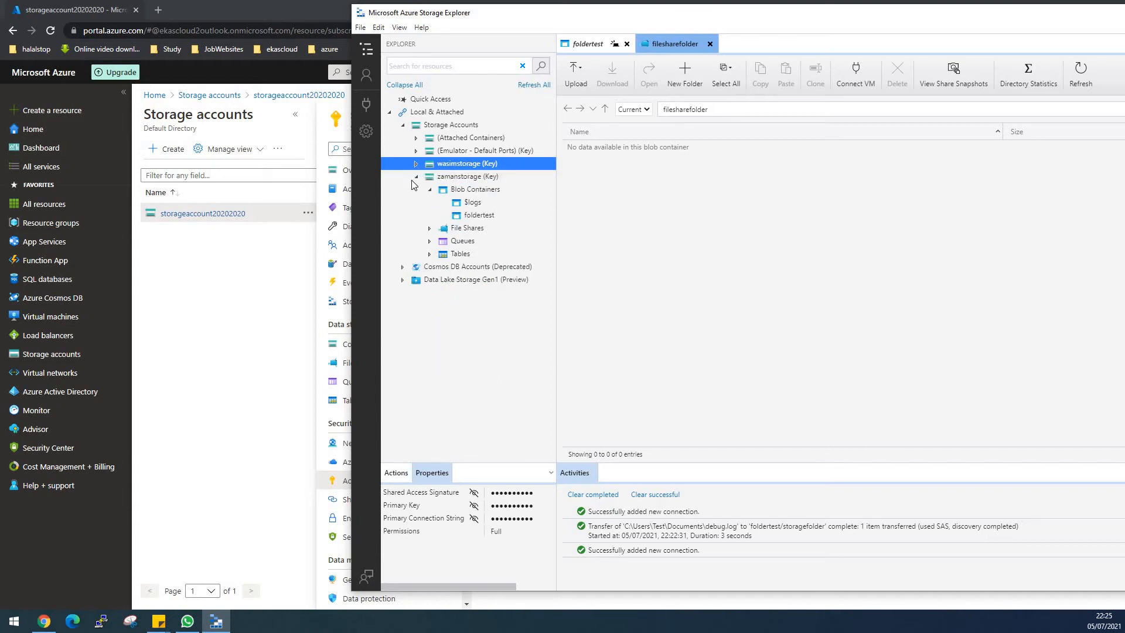
left_click(416, 177)
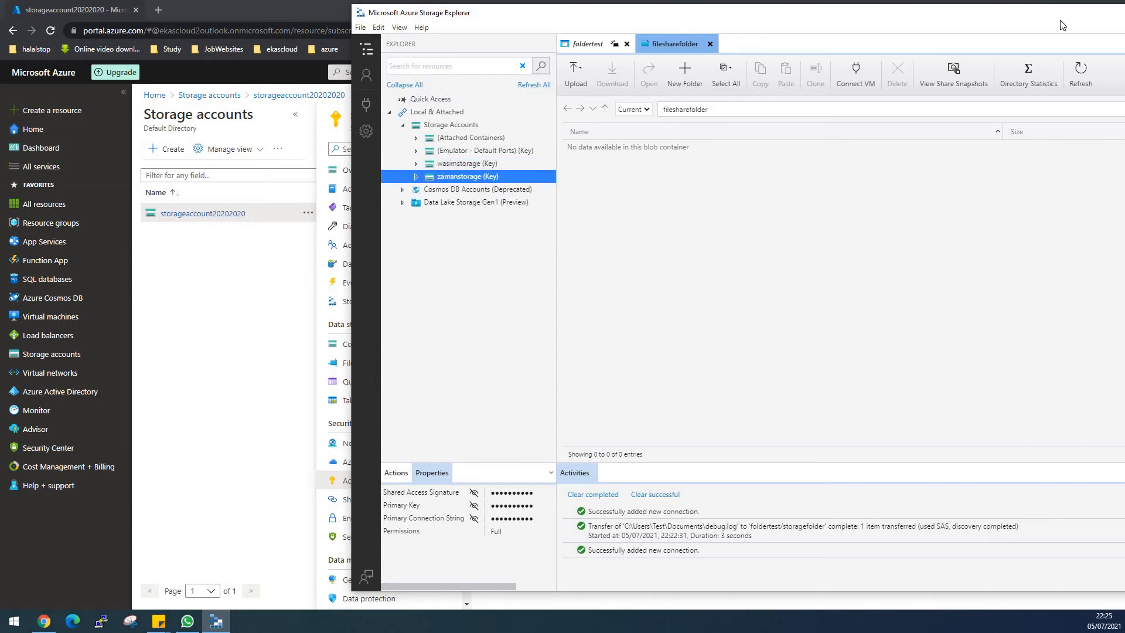
- Switch from Storage Explorer back to the Azure portal and start creating another storage account
left_click_drag(1047, 14, 874, 55)
left_click_drag(950, 57, 829, 57)
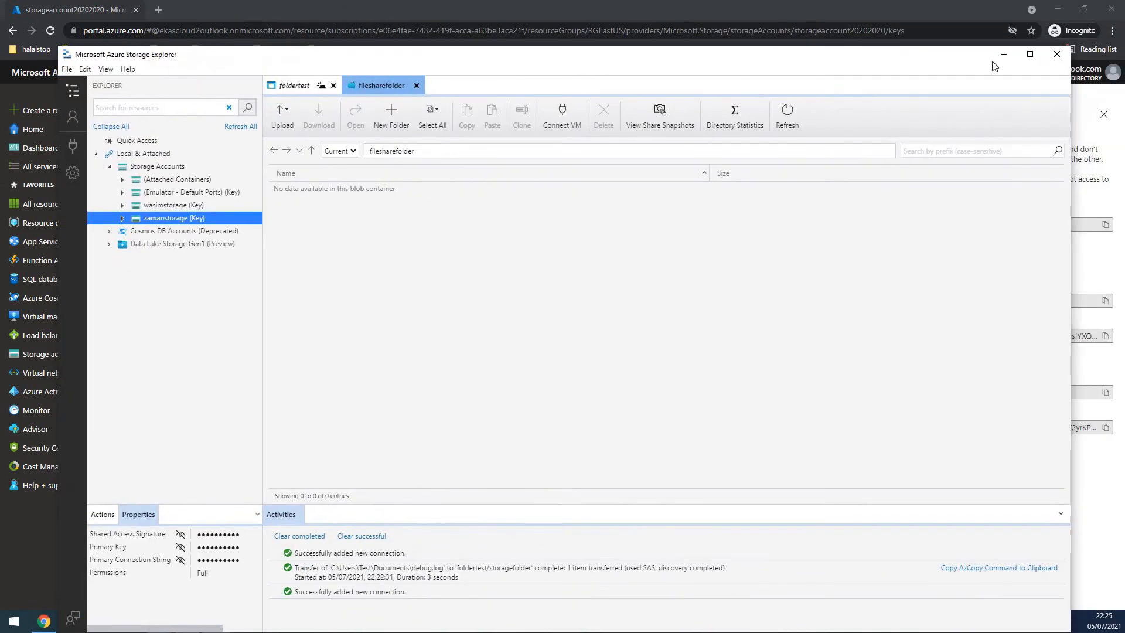
left_click(1000, 53)
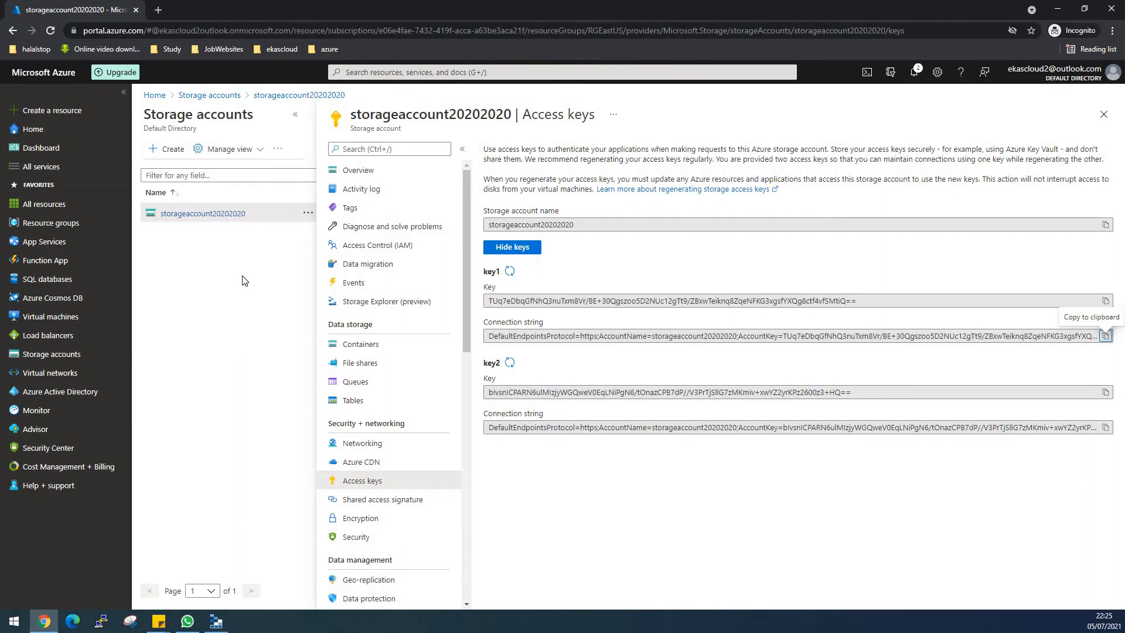
left_click(69, 354)
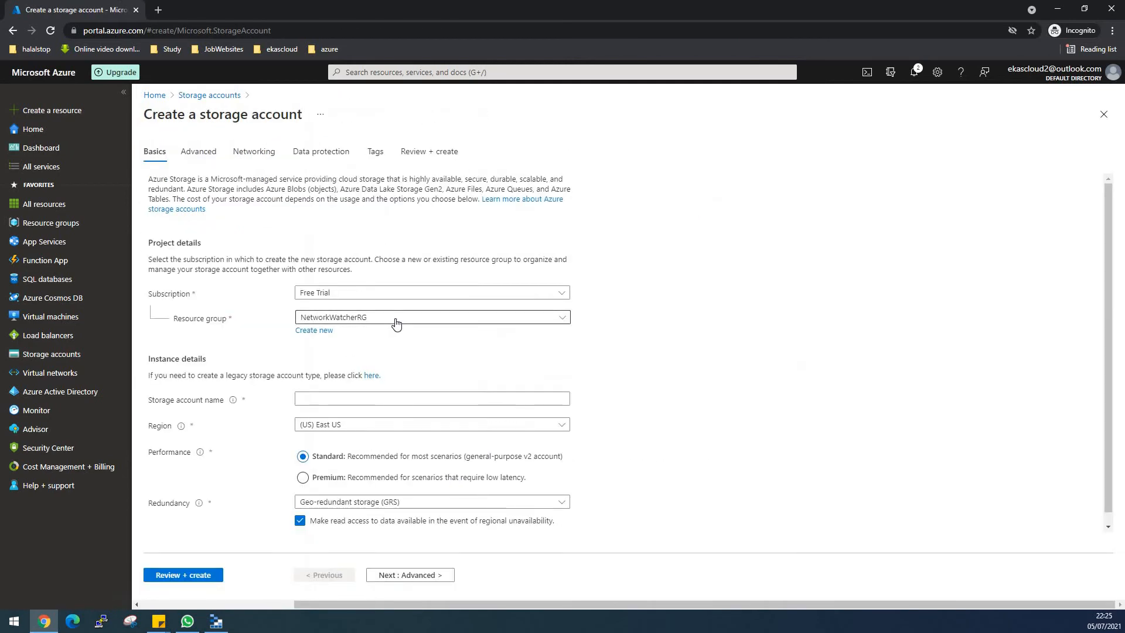
- Set the new storage account's resource group to RGEastUS and its name to staticwebsiteteststorage
left_click(396, 322)
left_click(349, 377)
left_click(345, 397)
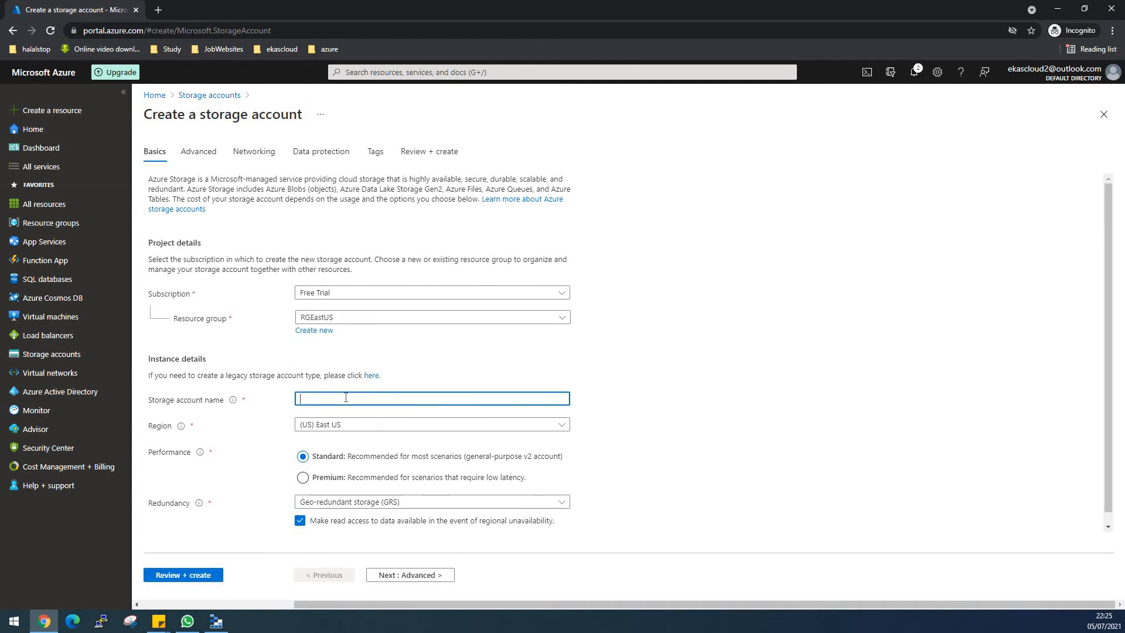
type("staticweb")
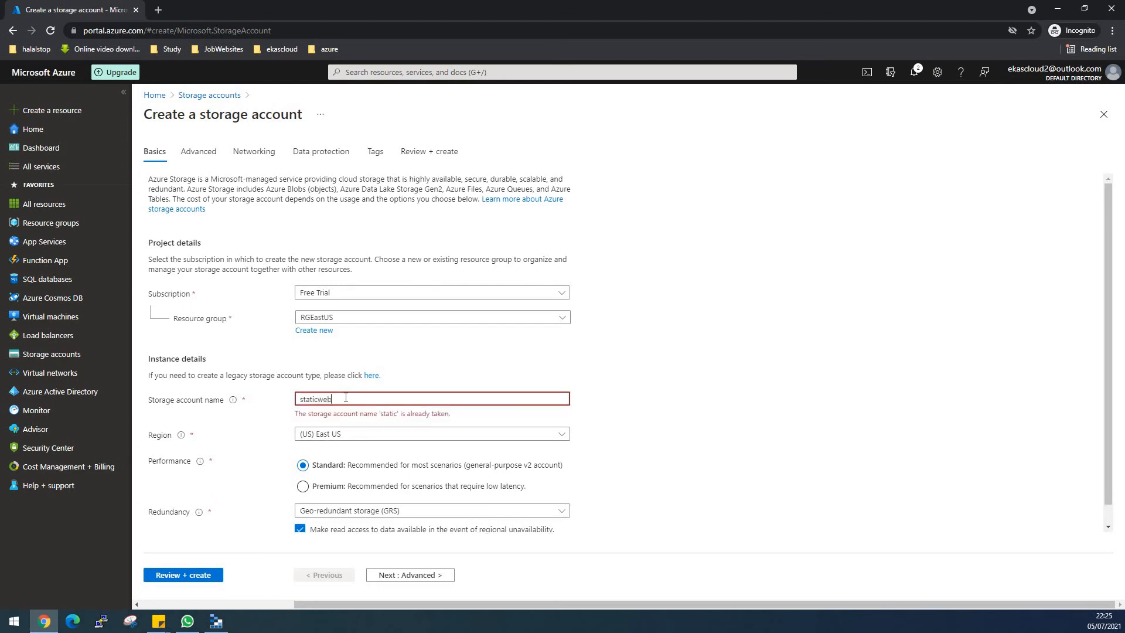
type("siteteststorage")
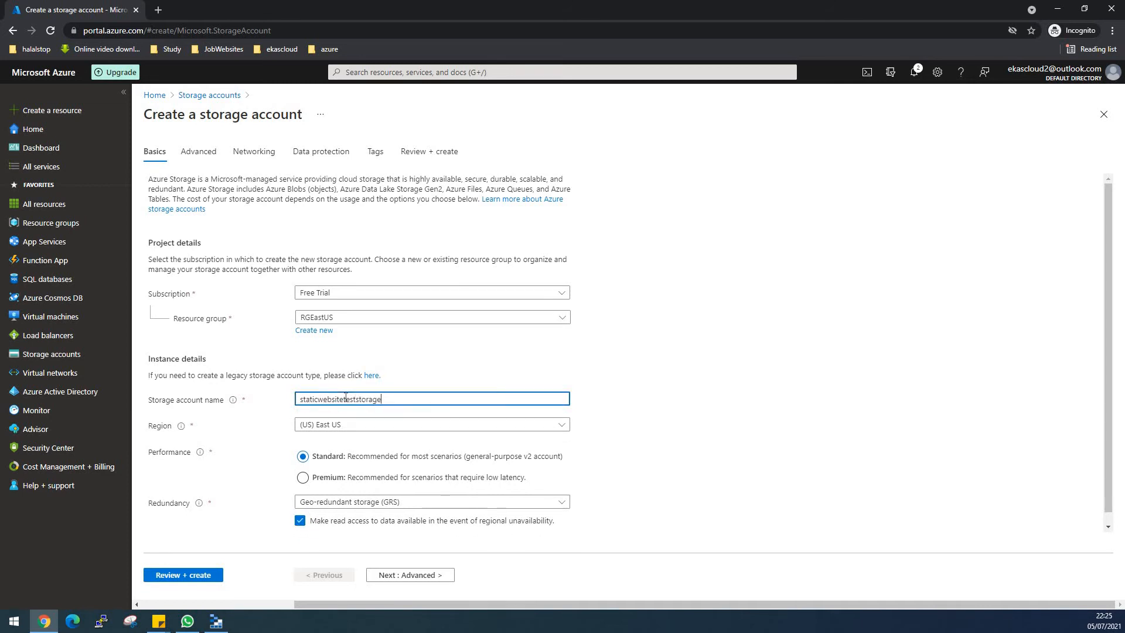
left_click(641, 404)
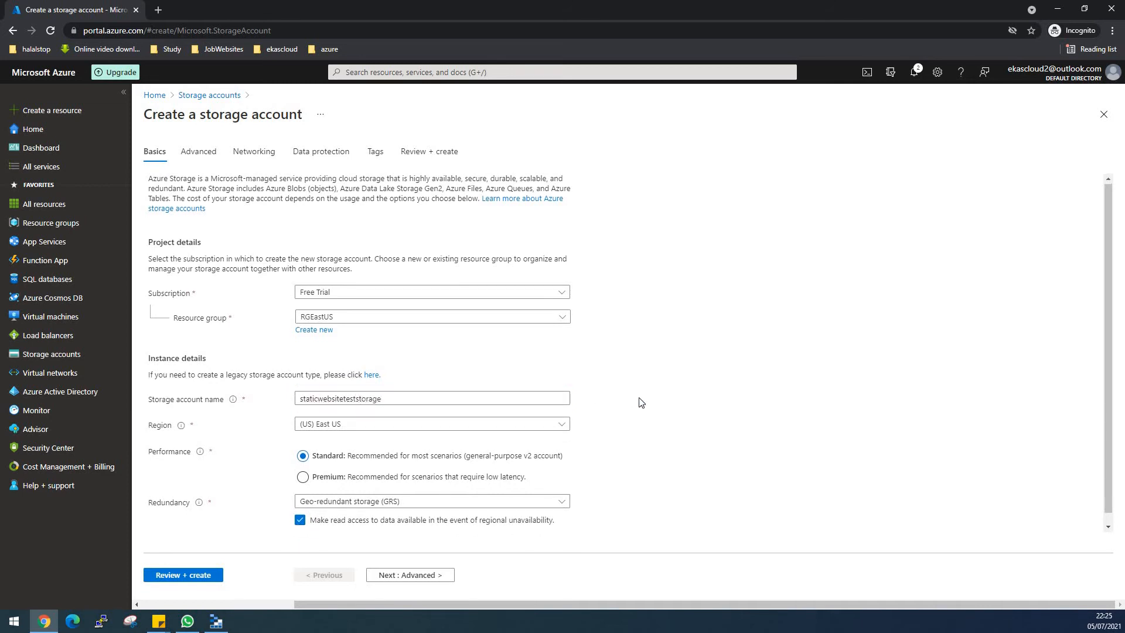
- Set the redundancy to Locally-redundant storage (LRS), then review and create the storage account
scroll(638, 403, "down", 1)
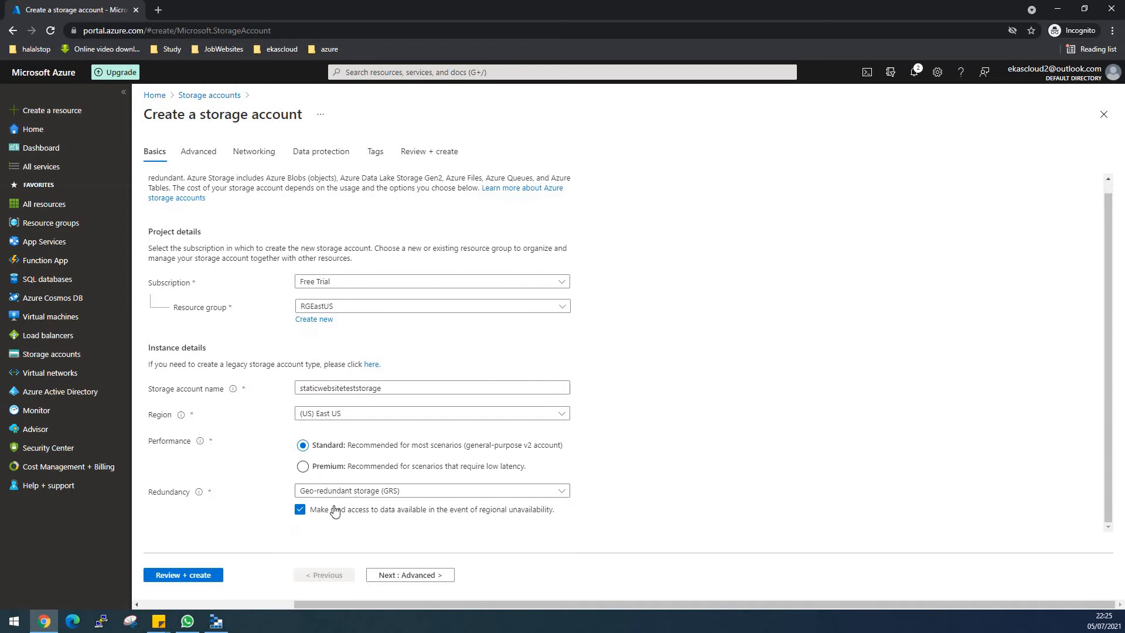
left_click(360, 498)
left_click(349, 328)
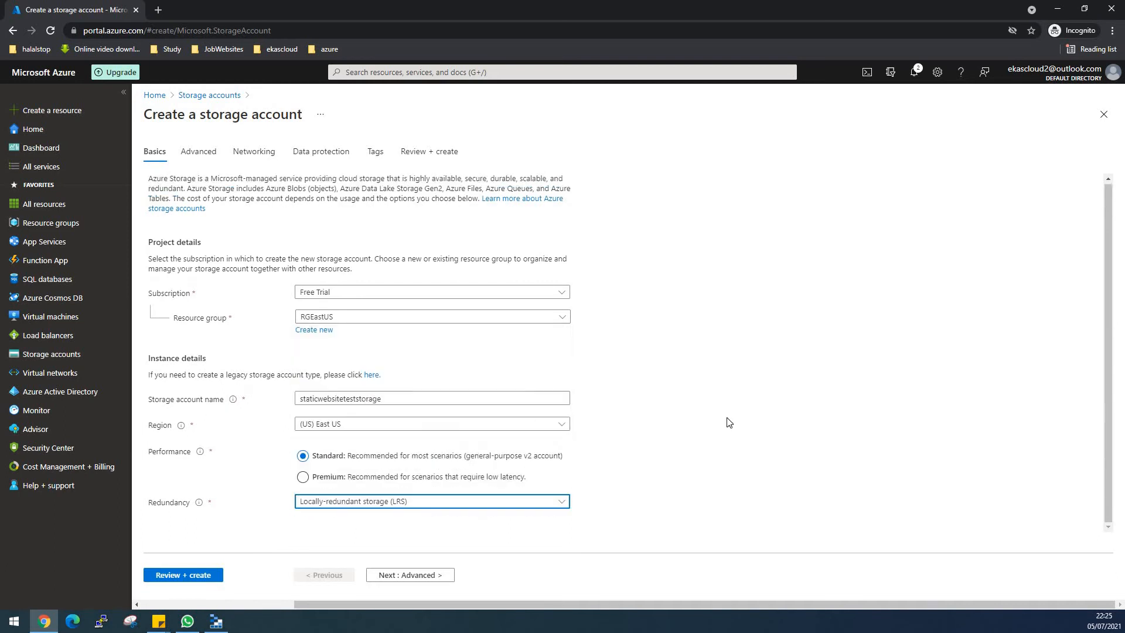
left_click(209, 576)
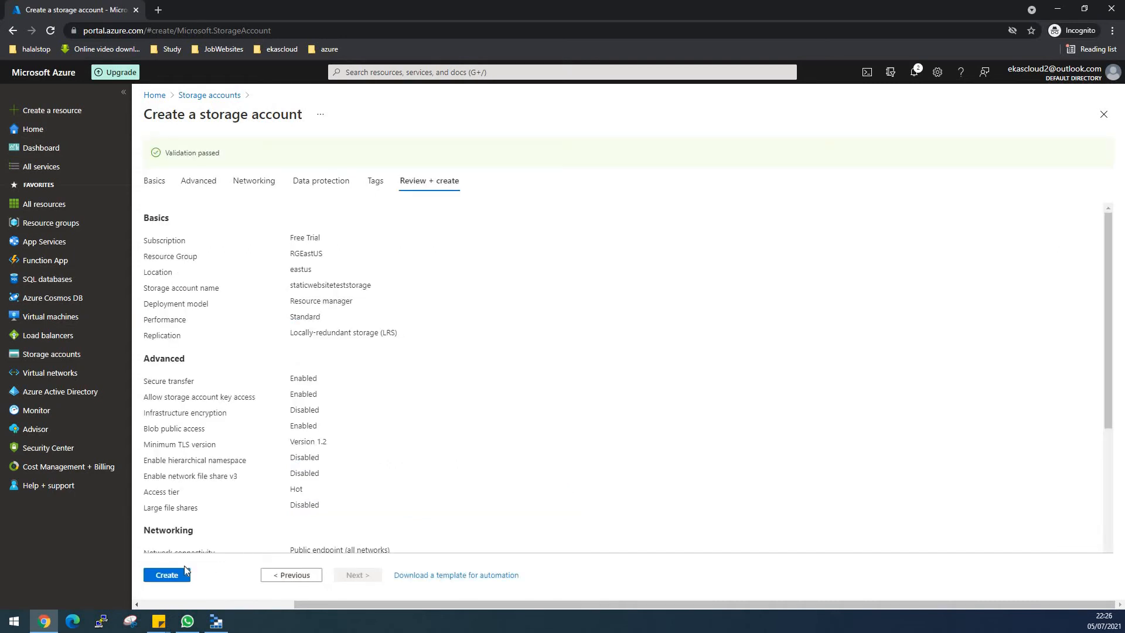
triple_click(206, 157)
left_click(171, 576)
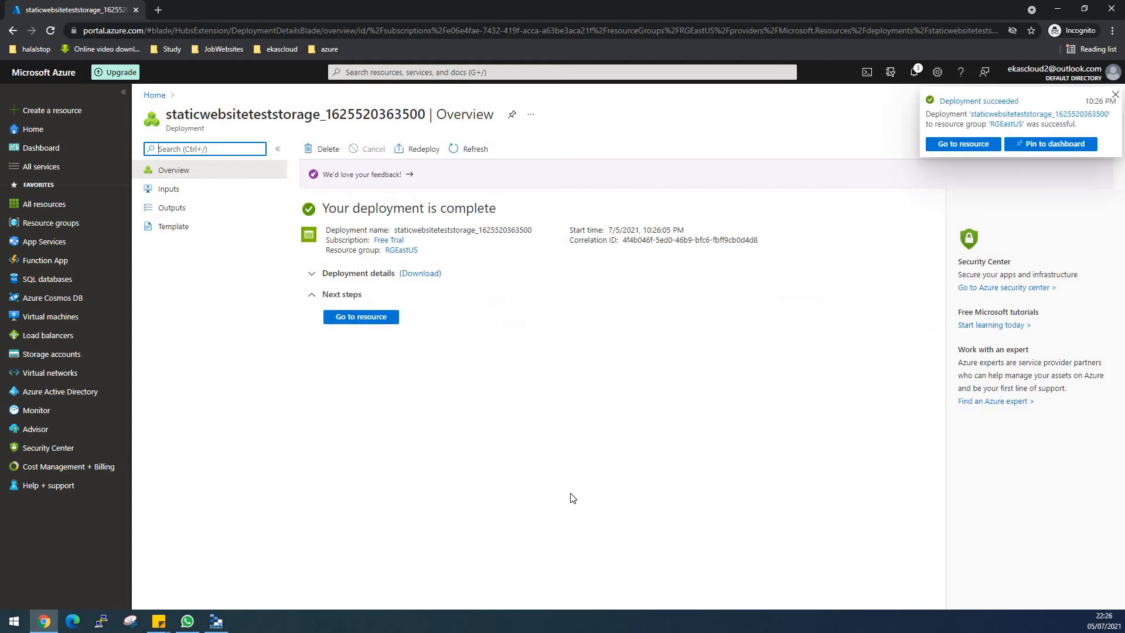
- View the deployed resource, then refresh the storage accounts list and open staticwebsiteteststorage from it
left_click(386, 319)
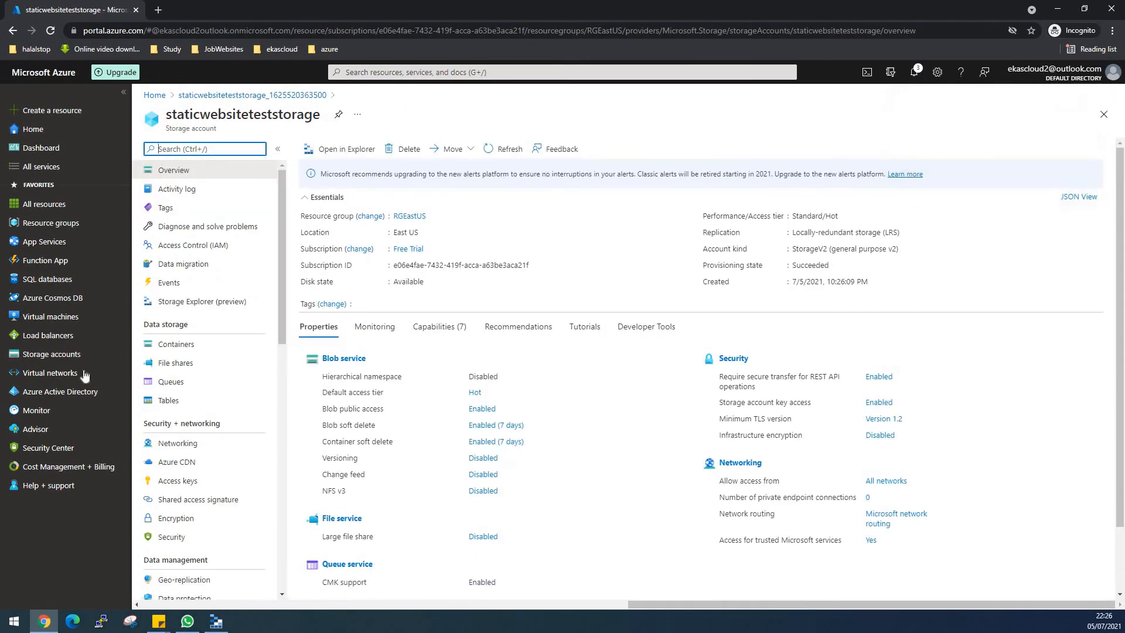
left_click(48, 358)
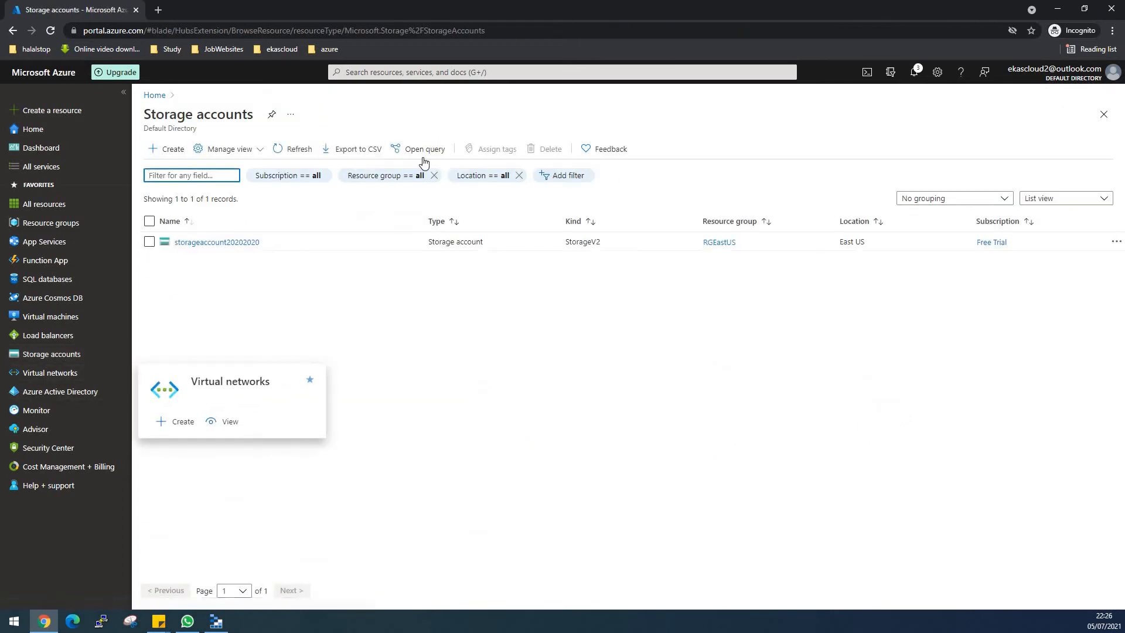
left_click(284, 147)
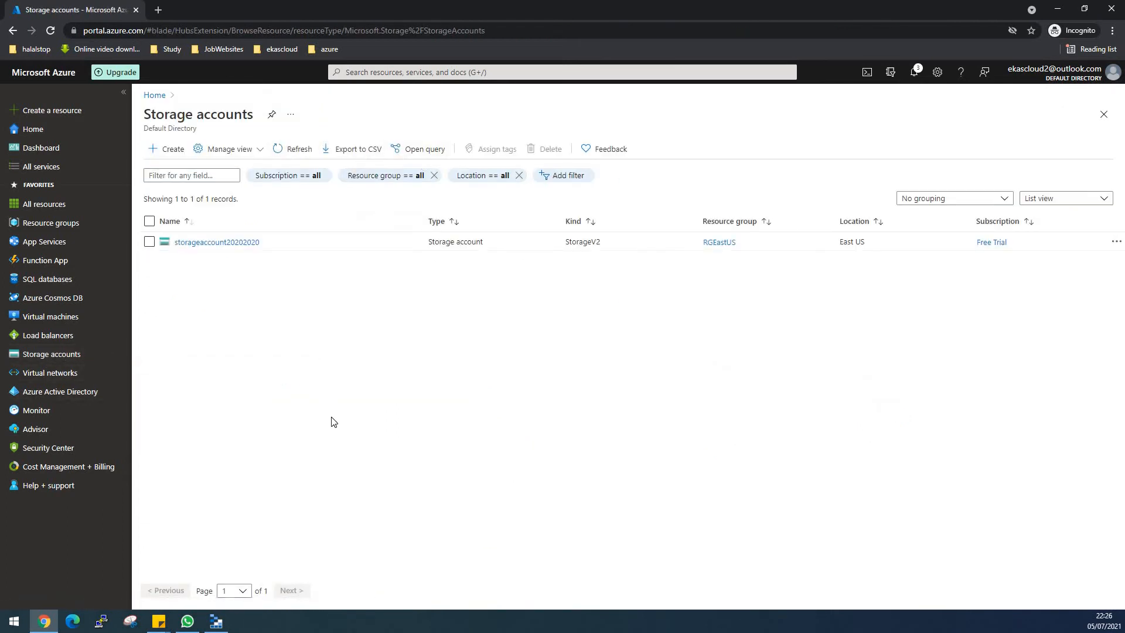
left_click(279, 152)
left_click(278, 151)
left_click(279, 152)
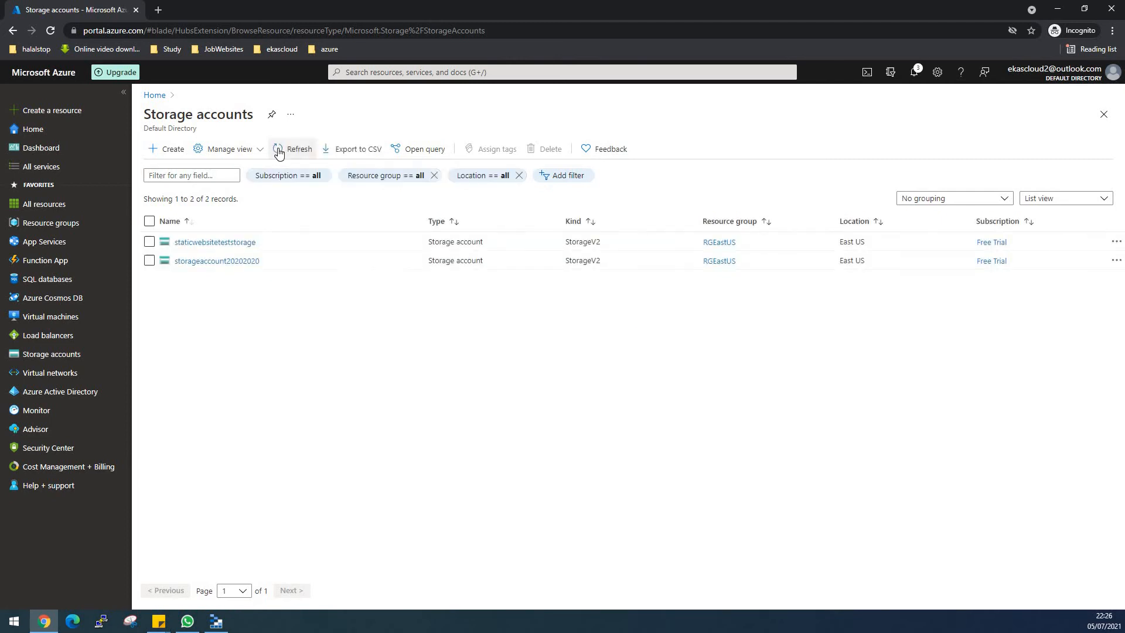
left_click(186, 244)
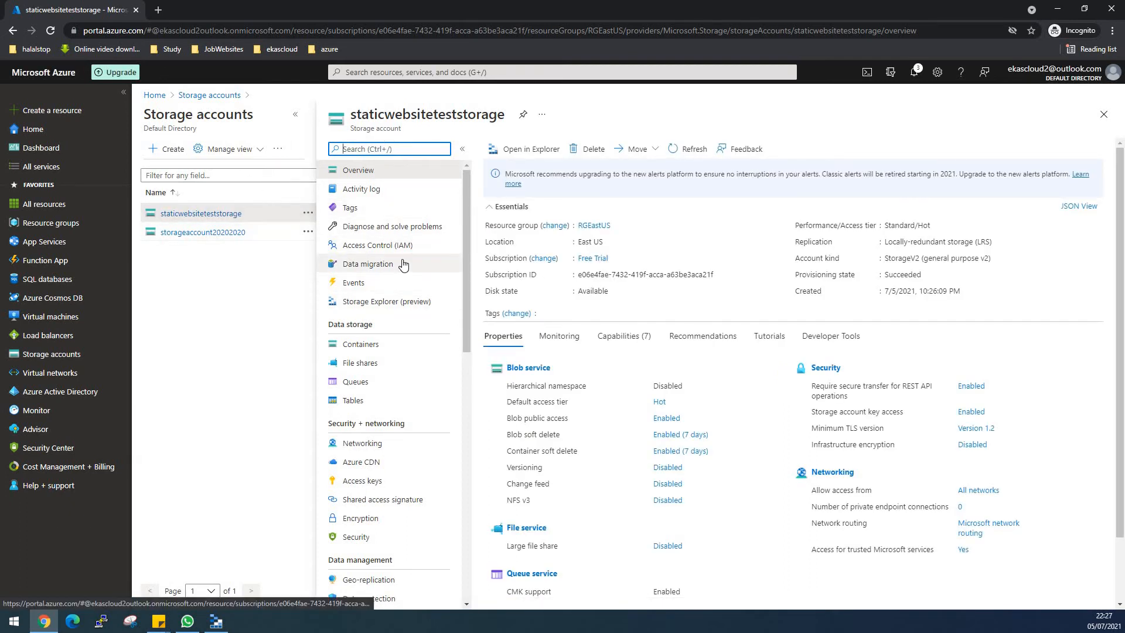
- Enable static website hosting for the staticwebsiteteststorage account and save the setting
scroll(403, 265, "down", 1)
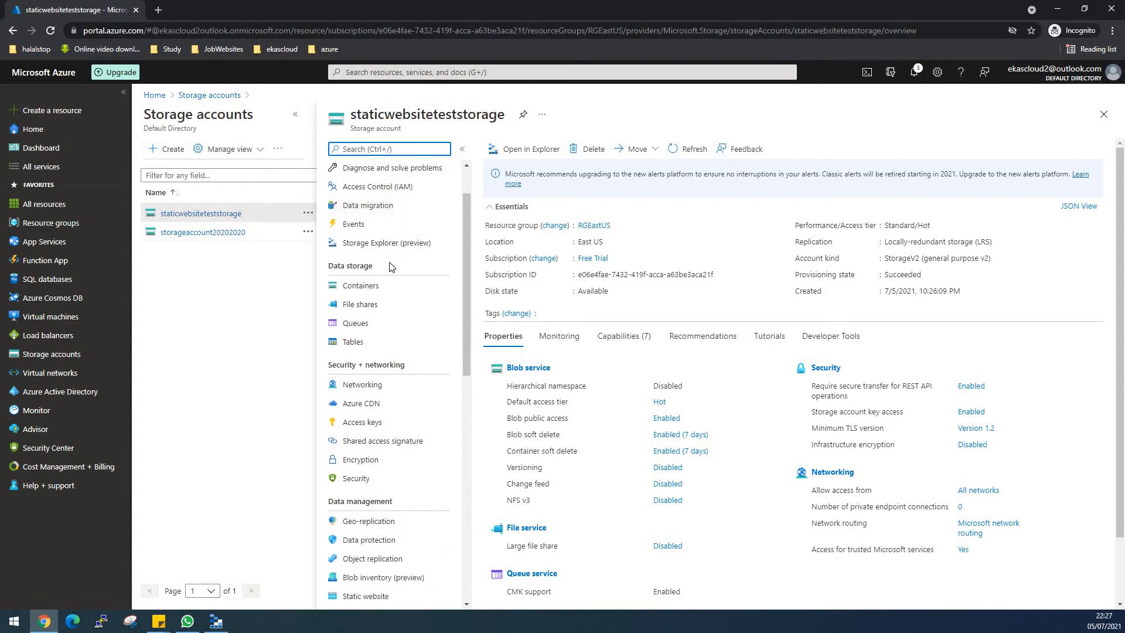
scroll(391, 267, "down", 1)
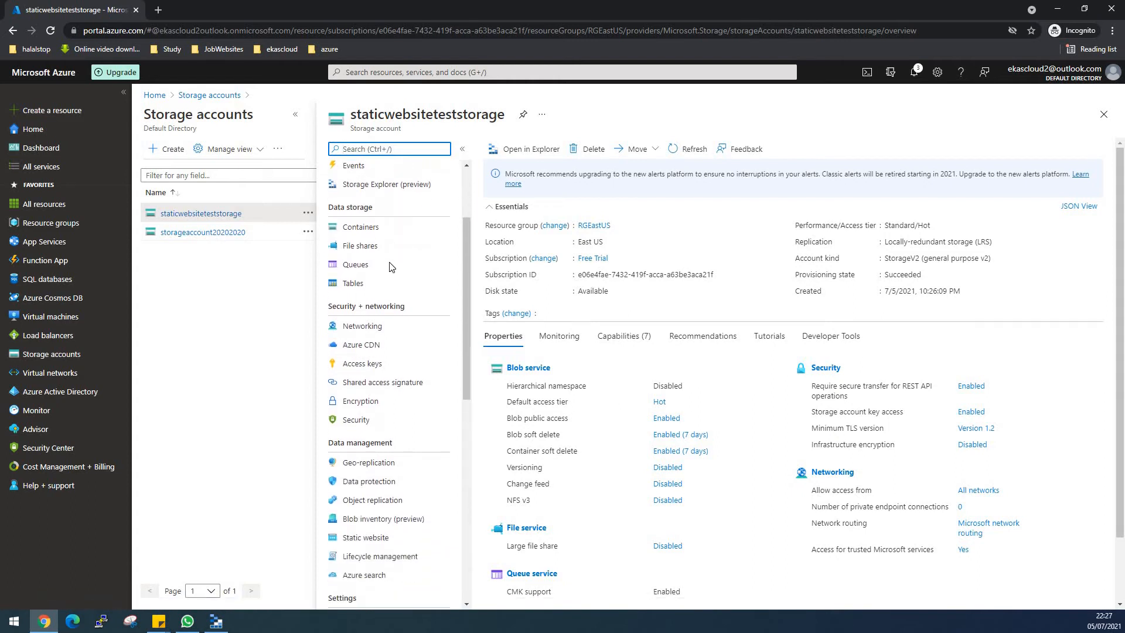
left_click(371, 542)
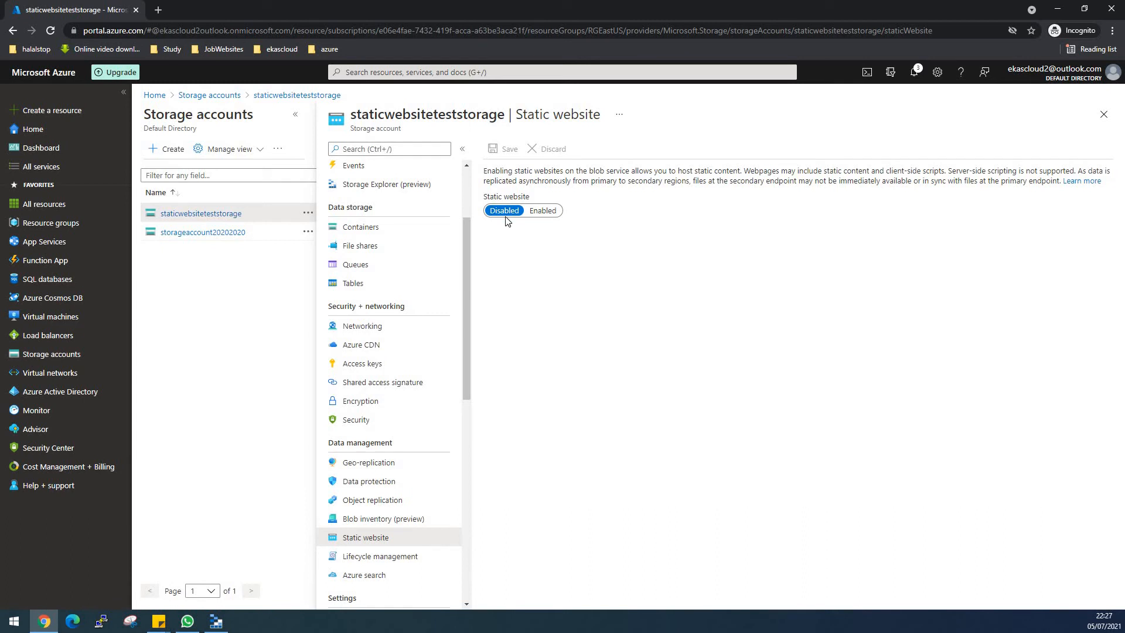
left_click(534, 214)
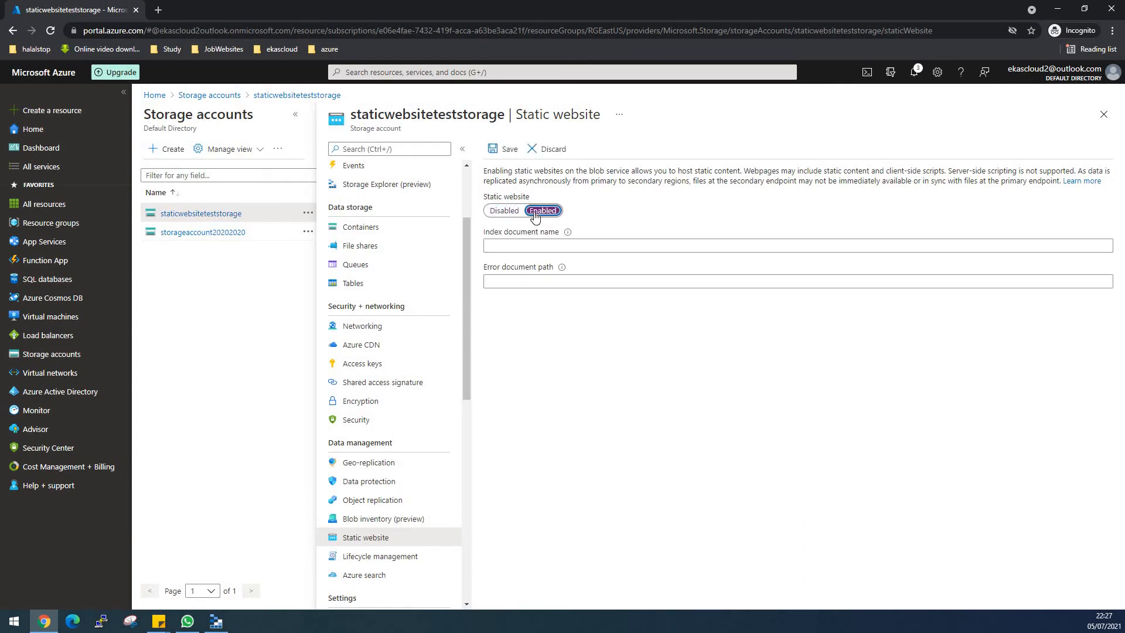
left_click(504, 151)
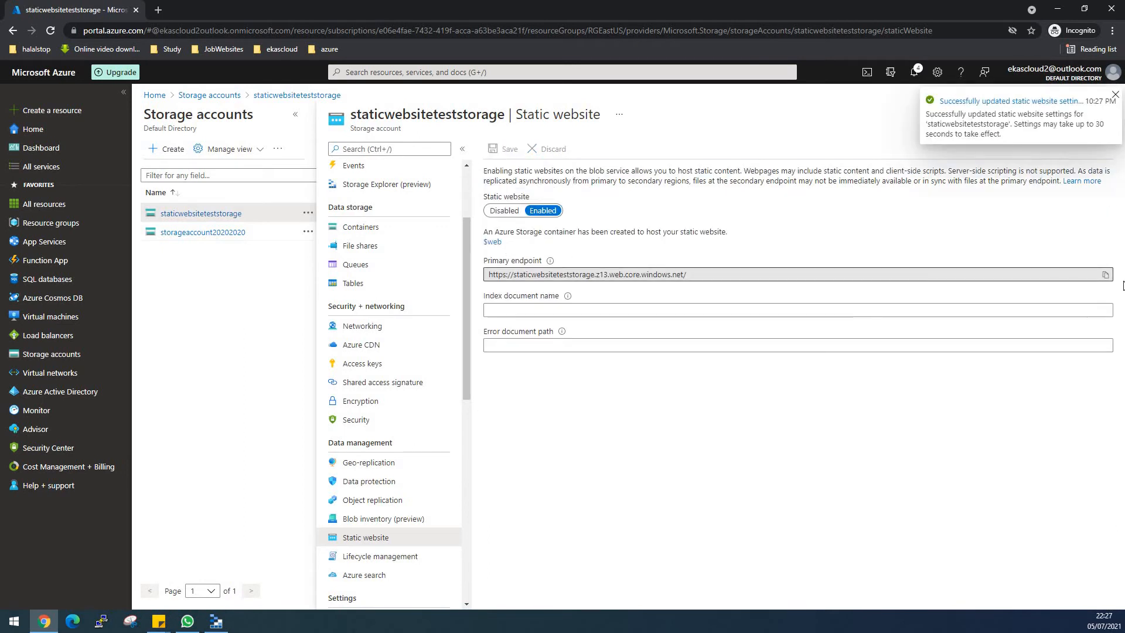
- Copy the static website's primary endpoint, test it in a new browser tab and close that tab
left_click(1105, 276)
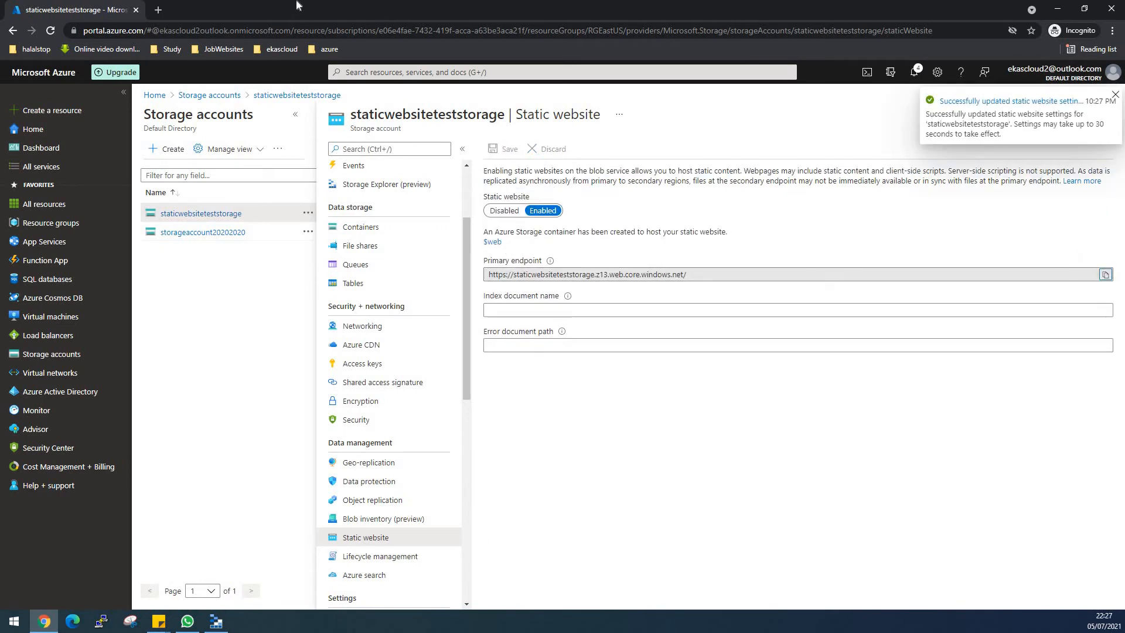
left_click(165, 10)
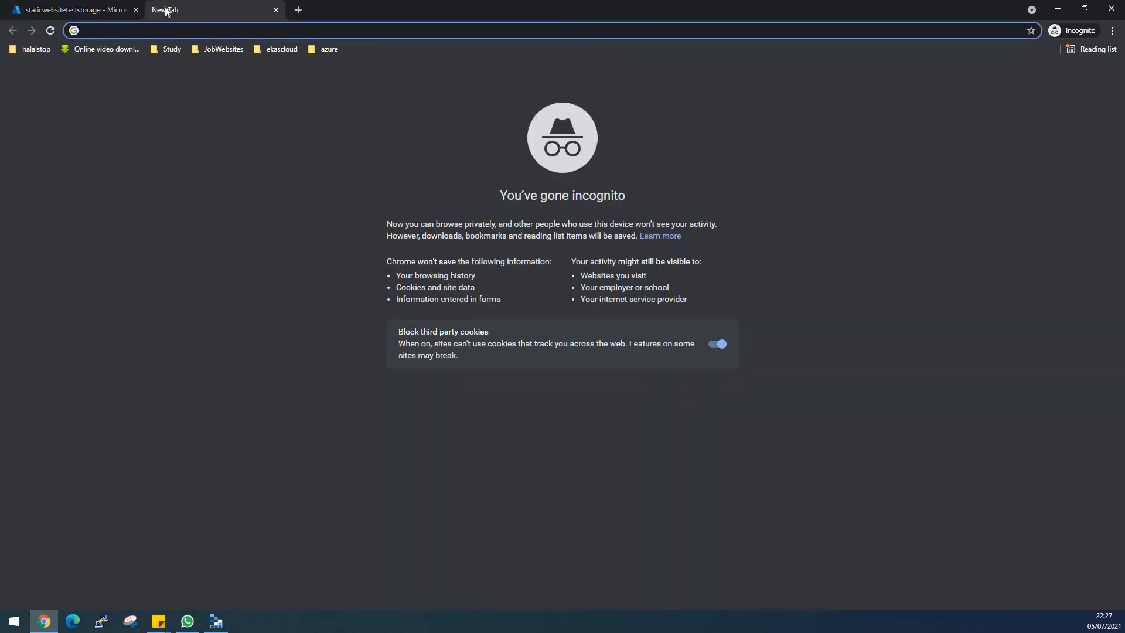
key("ctrl+v")
key("Return")
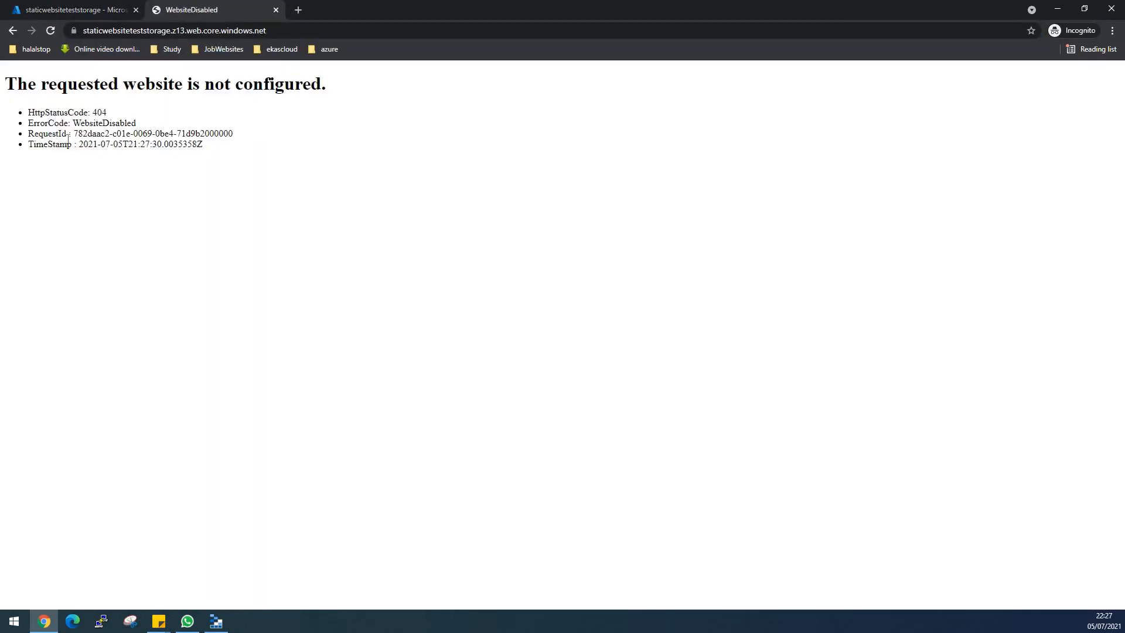
left_click(275, 10)
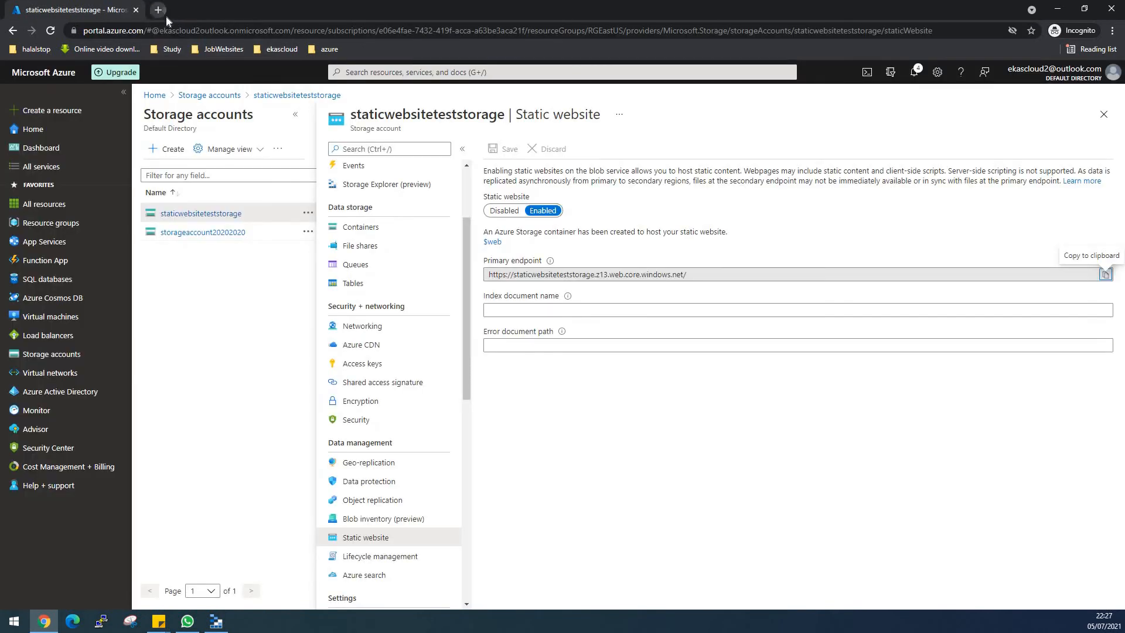
- Open the Business Oriented template page of free-css.com in a new browser tab
left_click(166, 14)
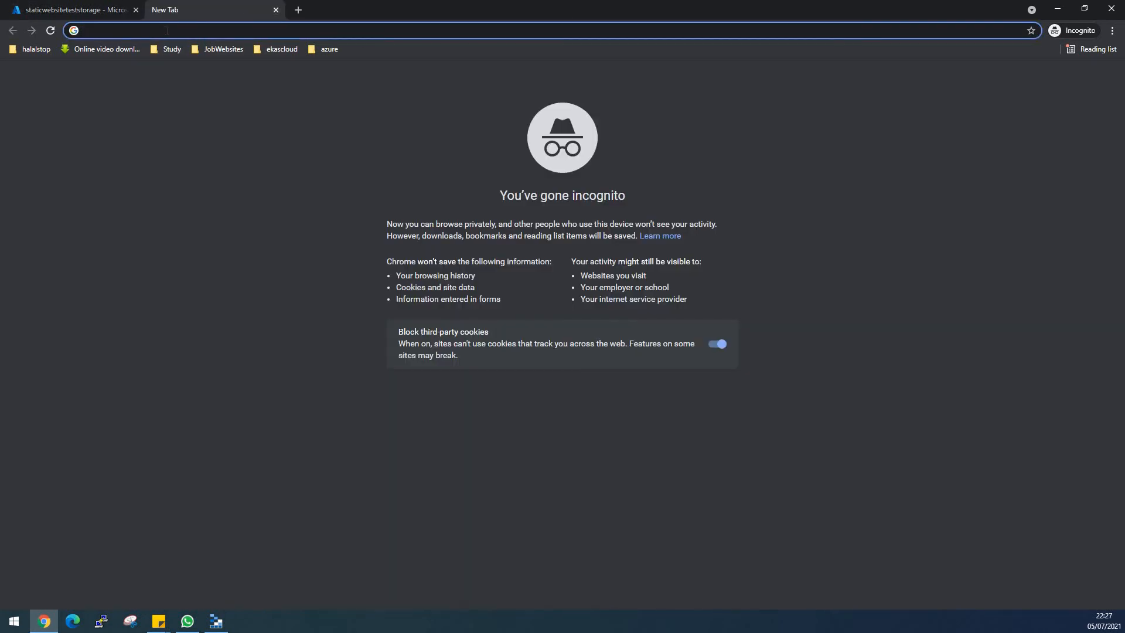
type("free")
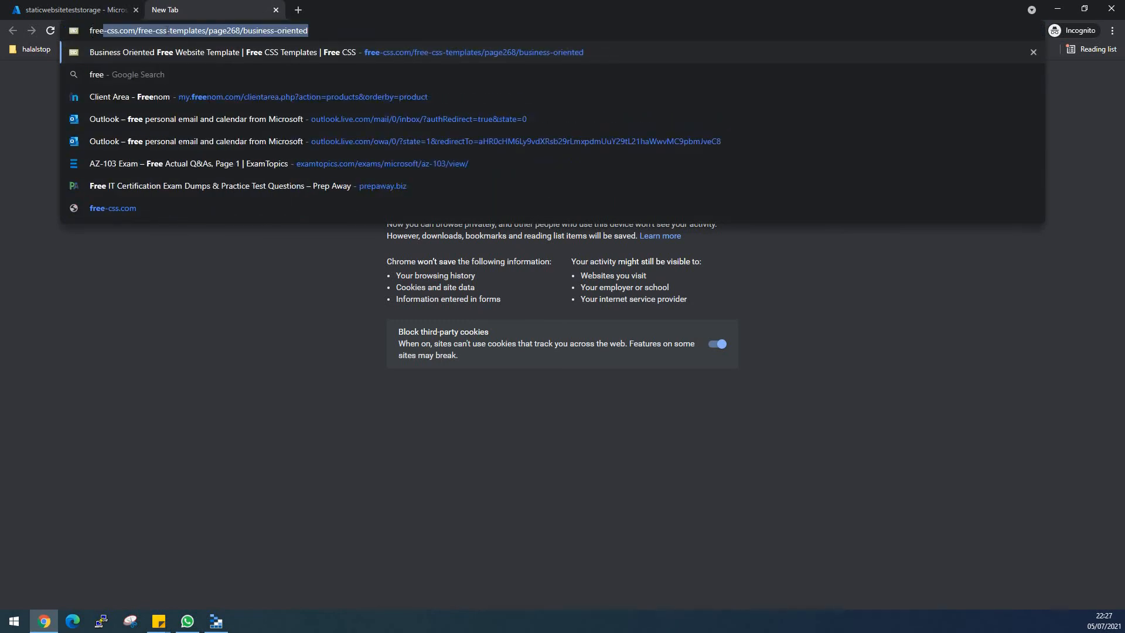
type("-css.co")
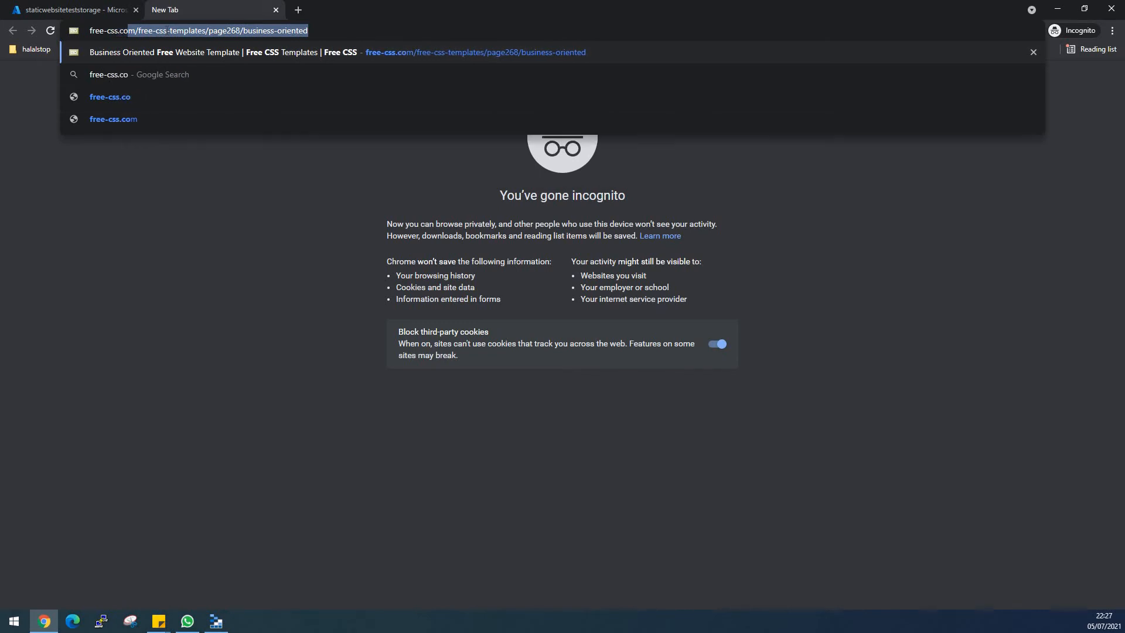
key("Return")
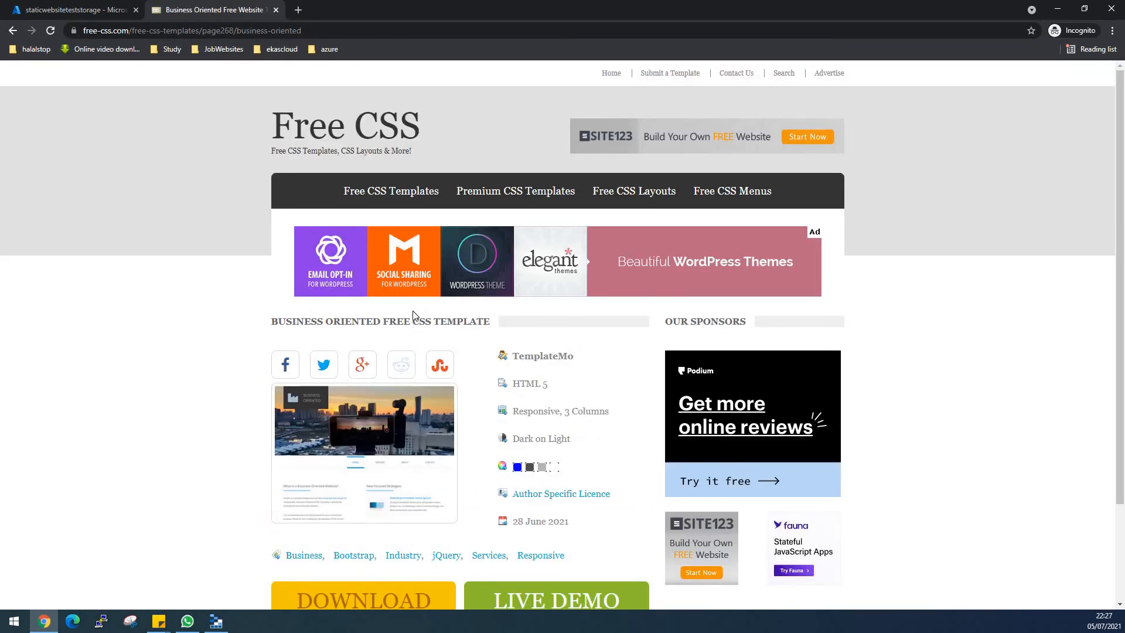
scroll(422, 293, "down", 2)
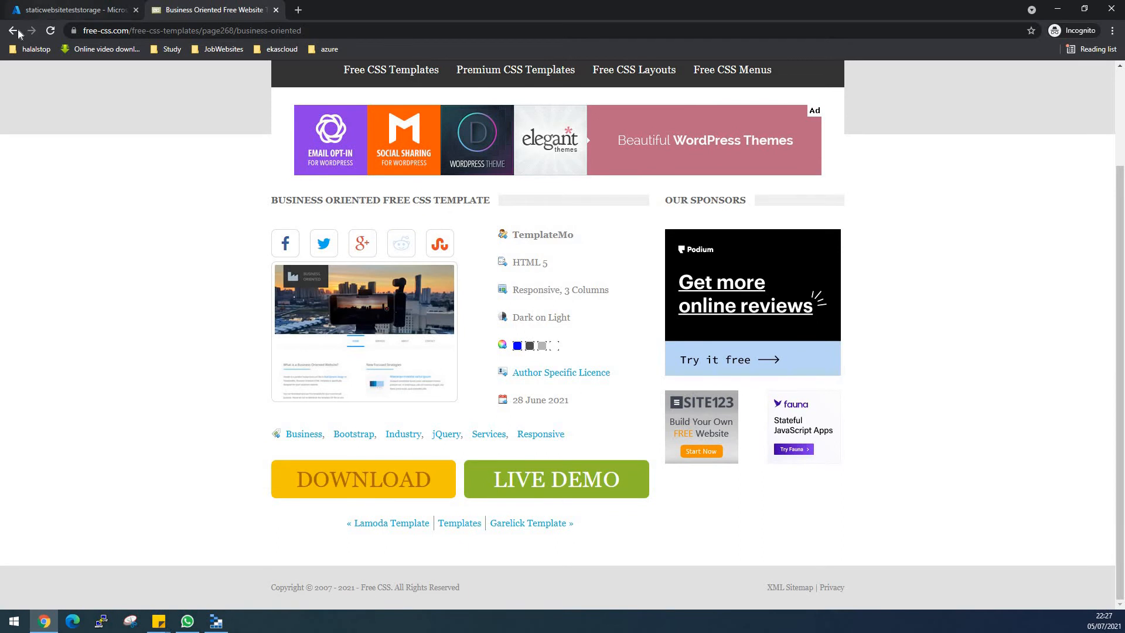
- Shorten the page address to the root of free-css.com and load the site's home page
left_click(332, 32)
double_click(352, 33)
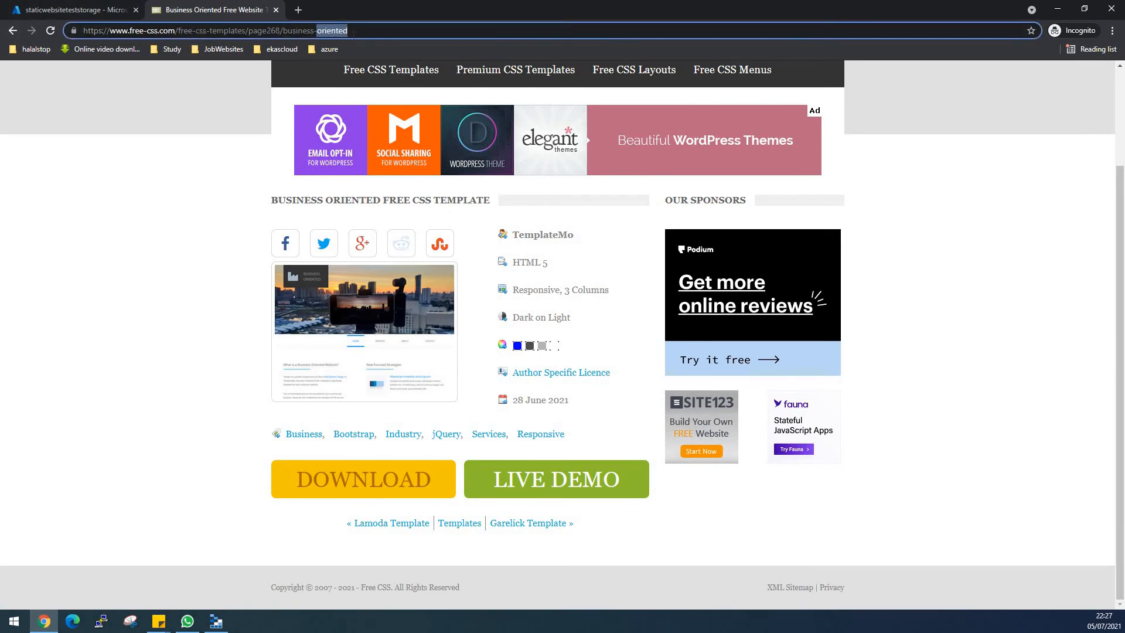
left_click(405, 32)
key("BackSpace")
key("BackSpace")
key("BackSpace")
key("BackSpace")
key("BackSpace")
key("BackSpace")
key("BackSpace")
key("BackSpace")
key("BackSpace")
key("BackSpace")
key("BackSpace")
key("BackSpace")
key("BackSpace")
key("BackSpace")
key("BackSpace")
key("BackSpace")
key("BackSpace")
key("BackSpace")
key("BackSpace")
key("BackSpace")
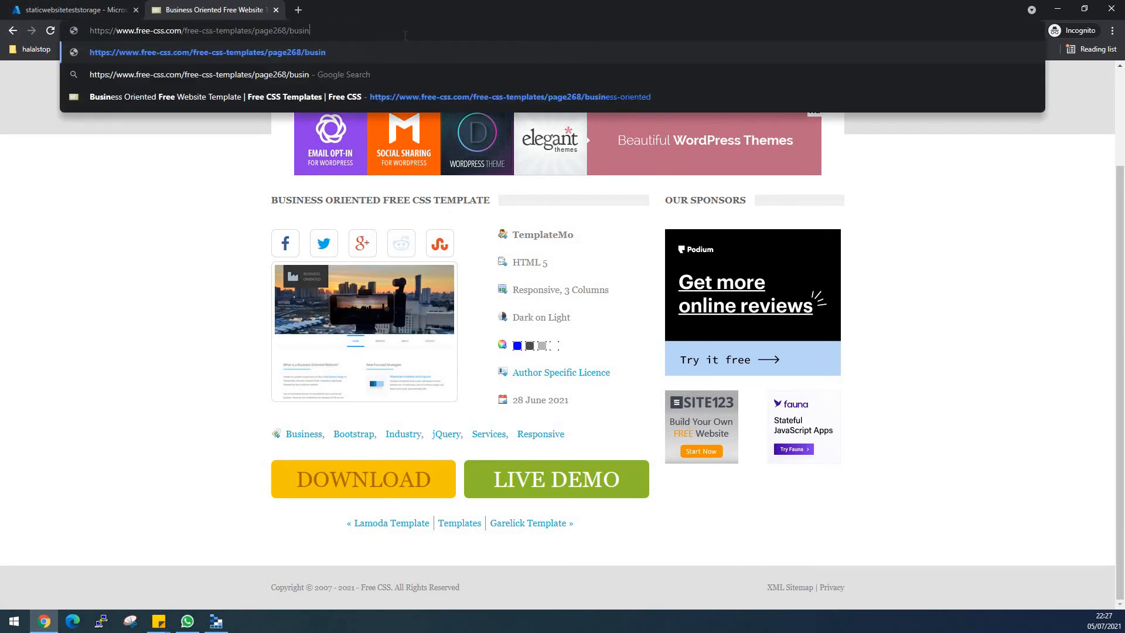
key("BackSpace")
key("Return")
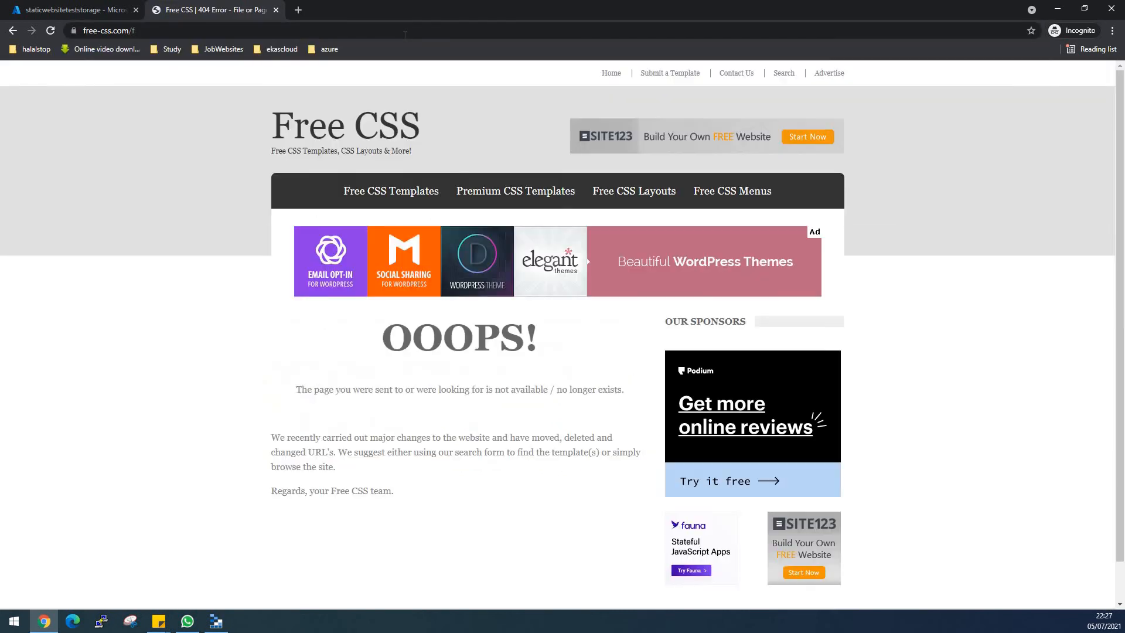
left_click(311, 29)
left_click(311, 28)
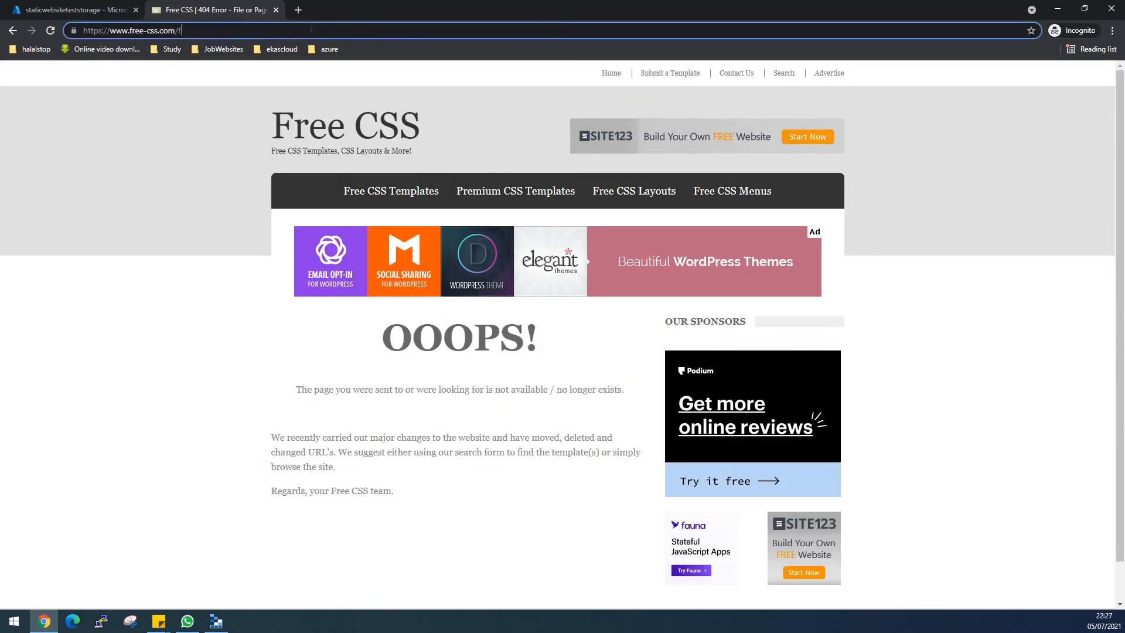
key("BackSpace")
key("Return")
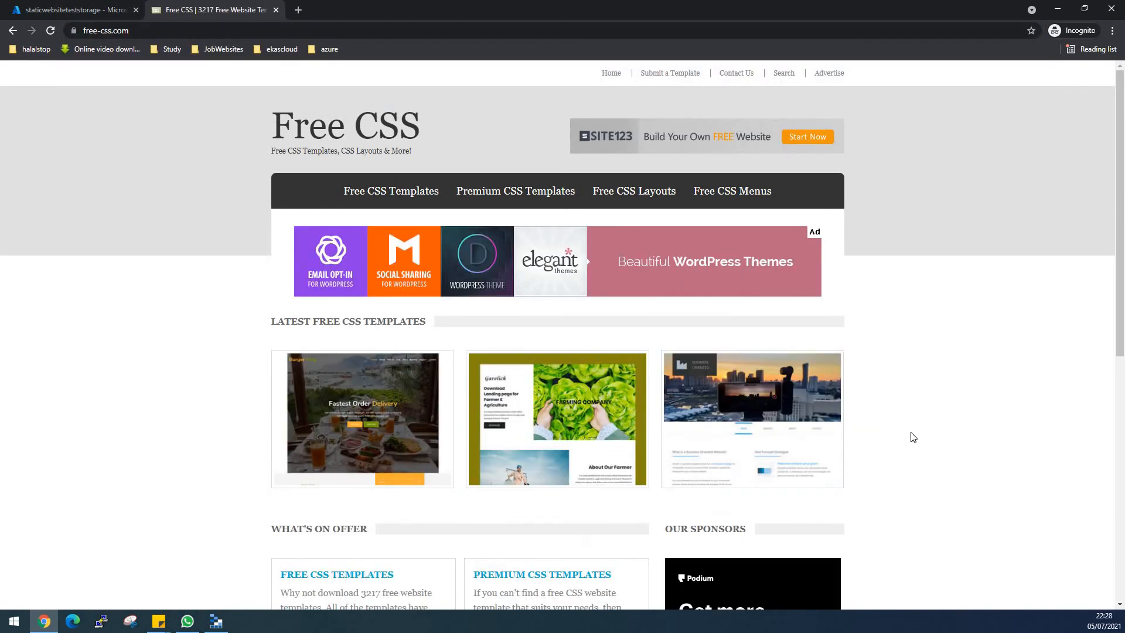
- Open the Burger King template page, download the template and open its archive, dismissing the WinRAR licence notice
scroll(914, 435, "down", 2)
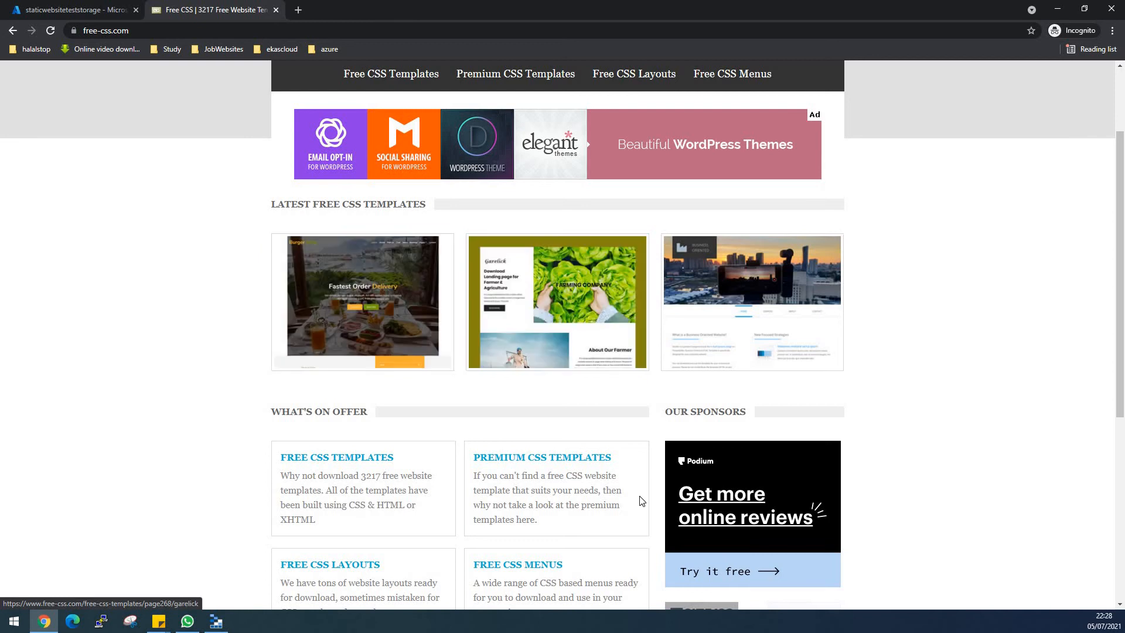
left_click(341, 326)
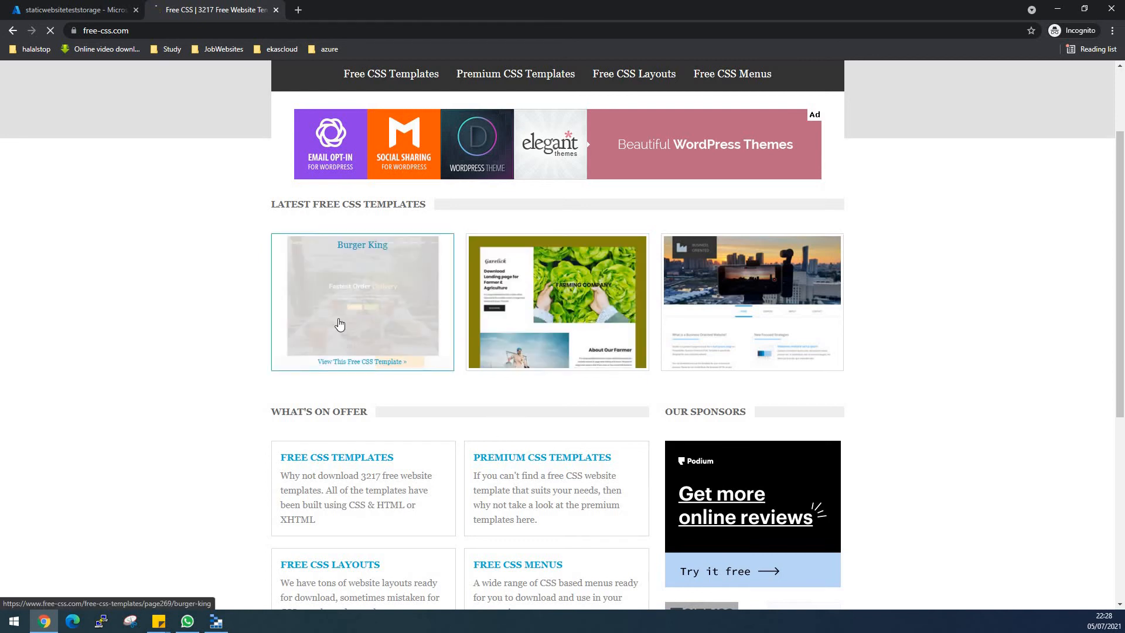
scroll(338, 324, "down", 1)
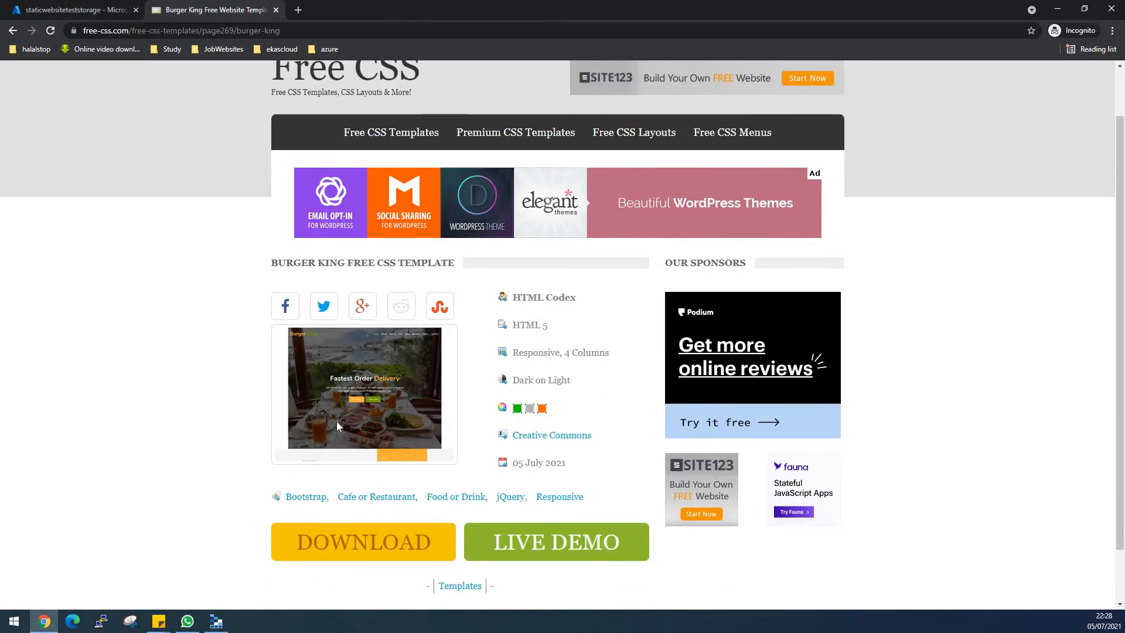
scroll(345, 421, "down", 1)
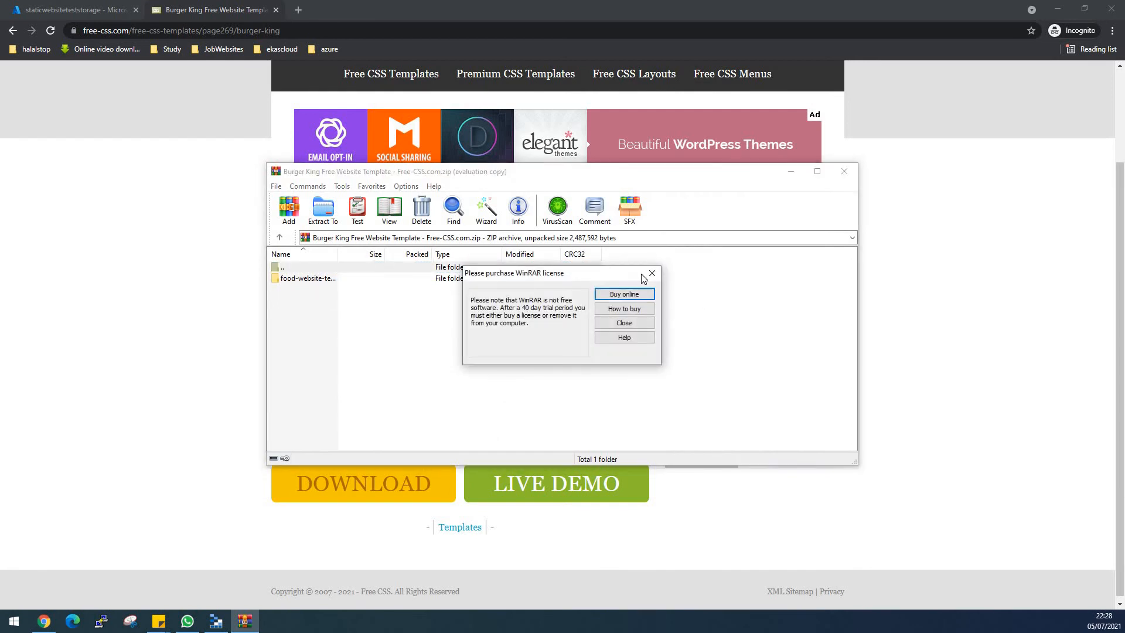
left_click(651, 272)
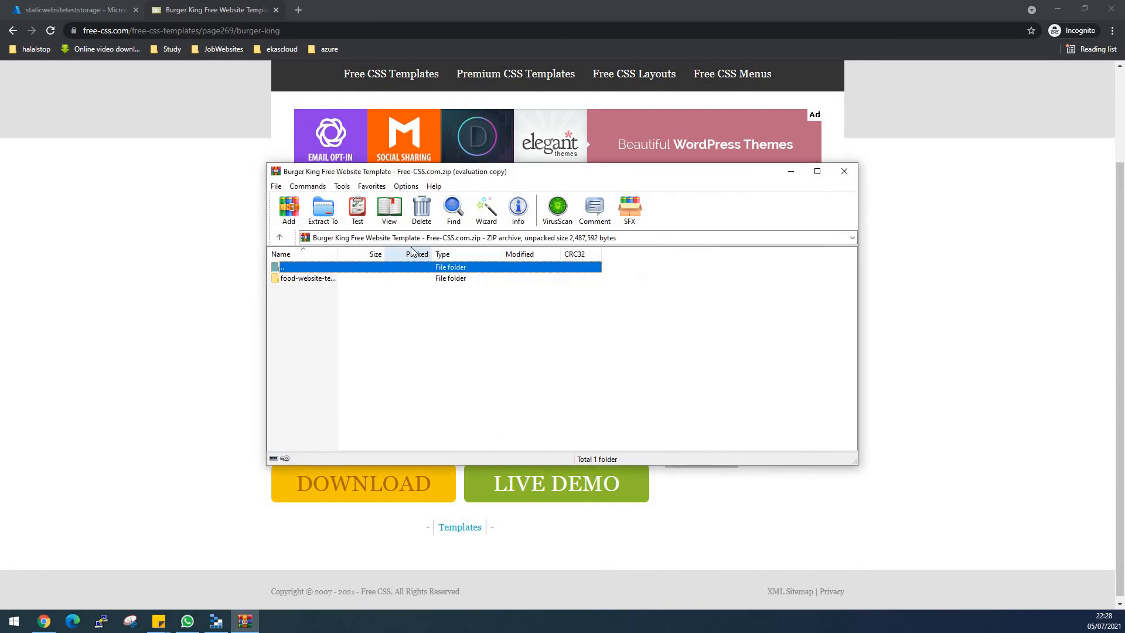
- Extract the Burger King archive into a templatewebsite folder on the Desktop, and close the archive and the template's browser tab
left_click(324, 211)
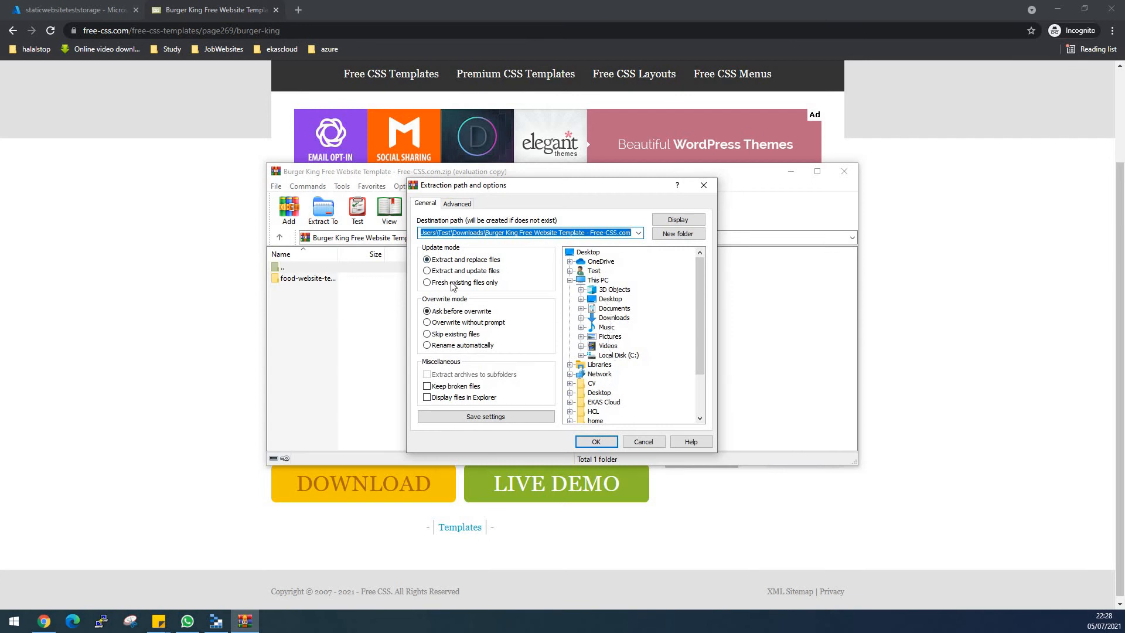
left_click(598, 253)
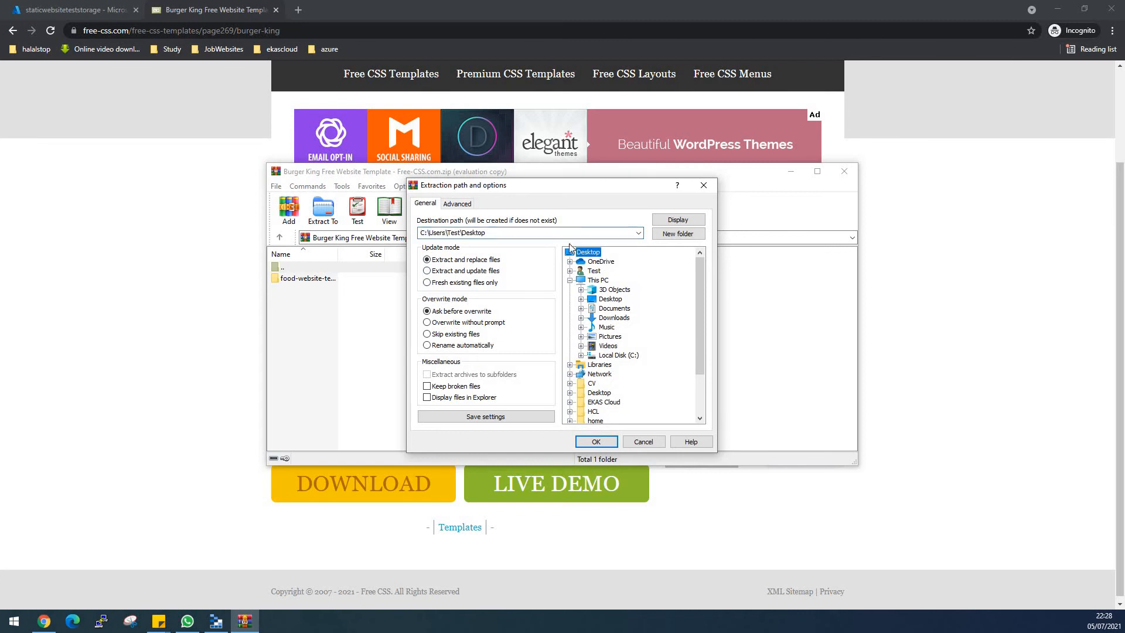
left_click(520, 233)
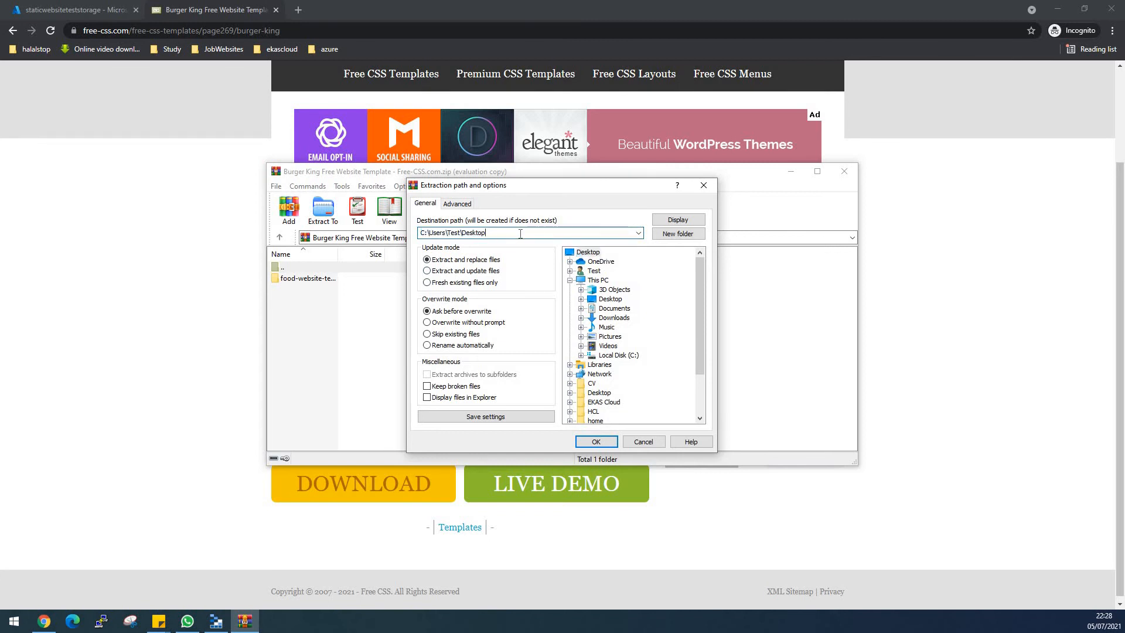
type("\\templatewebsite")
left_click(596, 443)
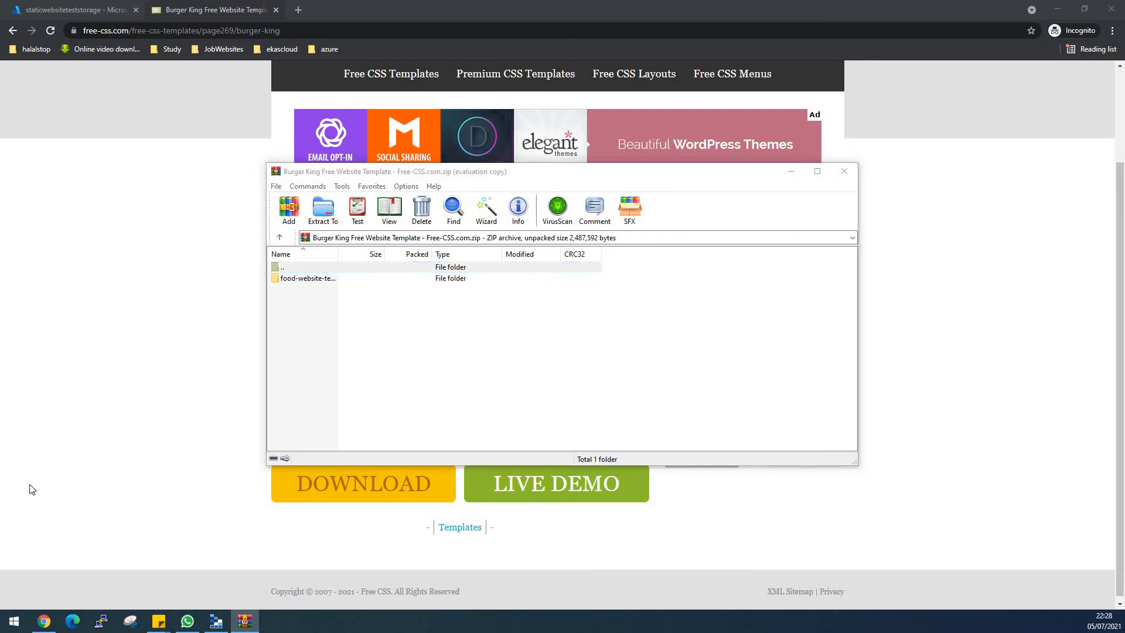
left_click_drag(31, 485, 121, 495)
left_click(844, 171)
left_click(275, 10)
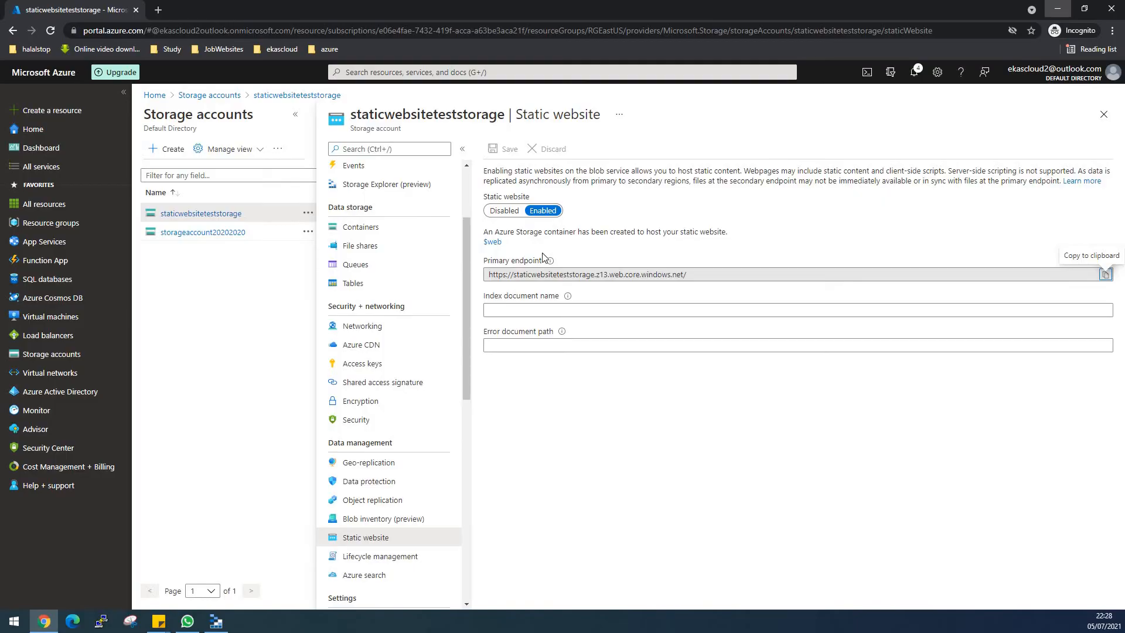
- Minimize the browser and open the food-website-template folder inside the desktop's templatewebsite folder to view its files
left_click(1058, 11)
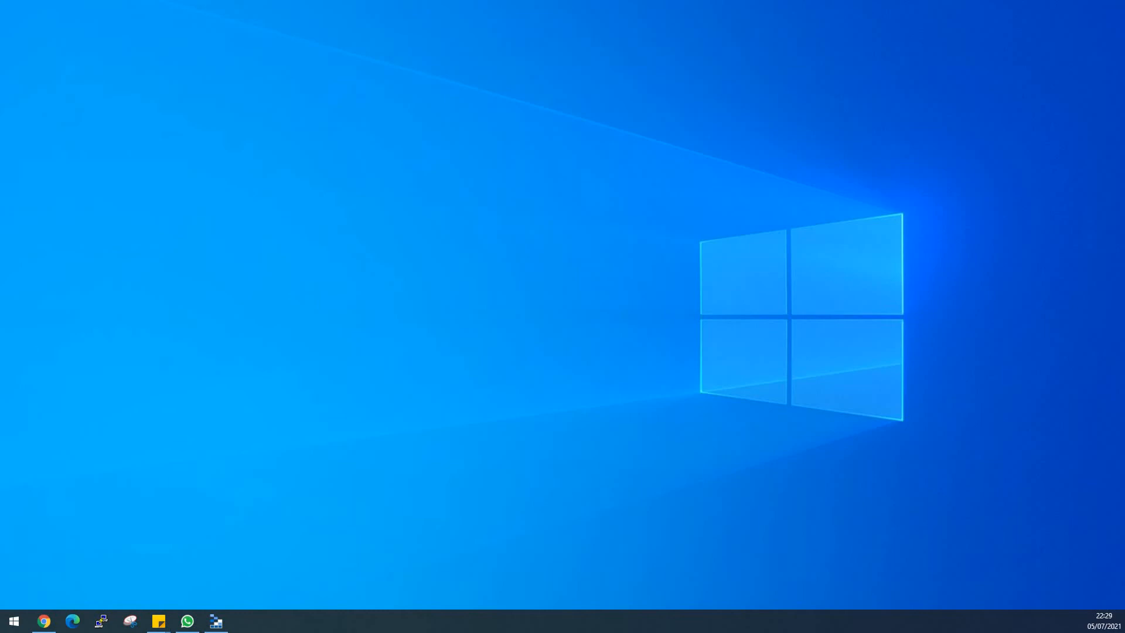
left_click_drag(0, 320, 122, 318)
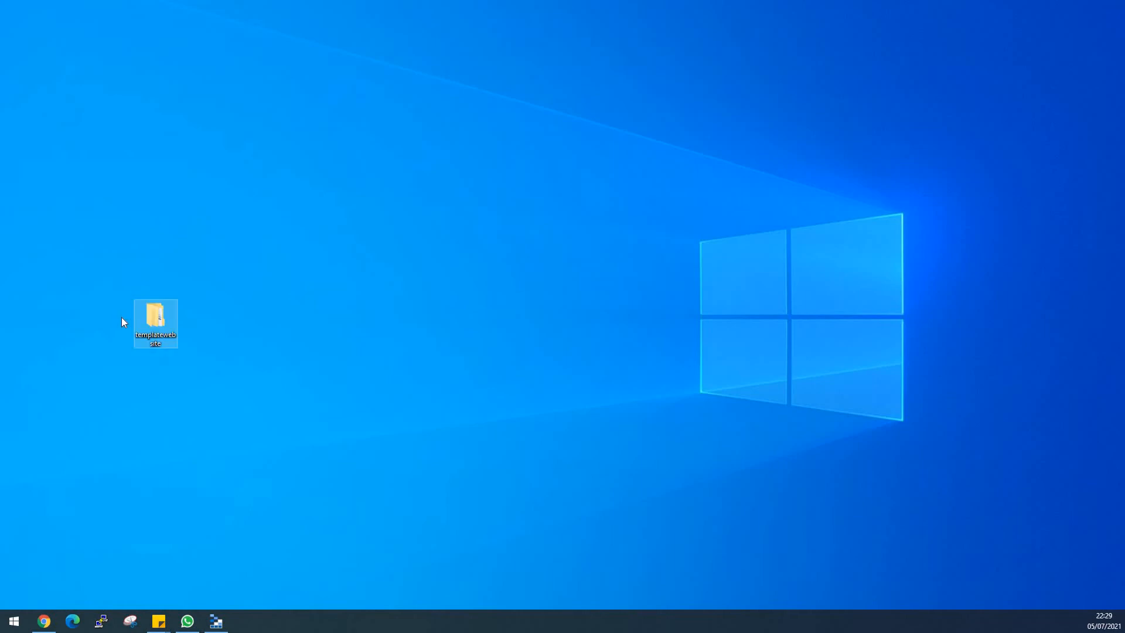
double_click(157, 330)
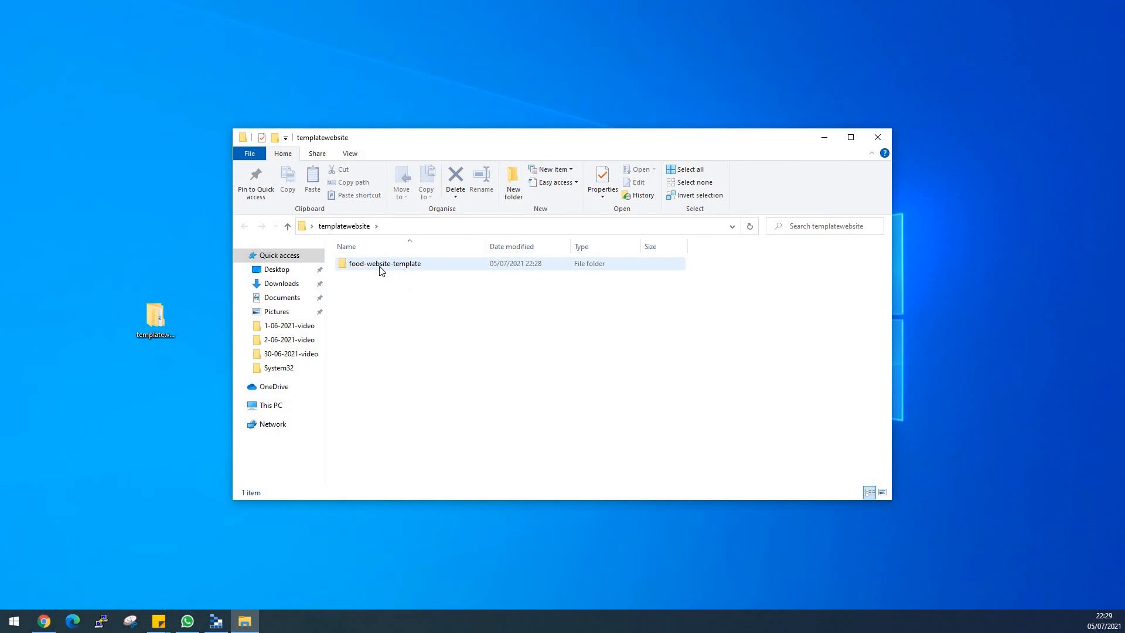
double_click(380, 267)
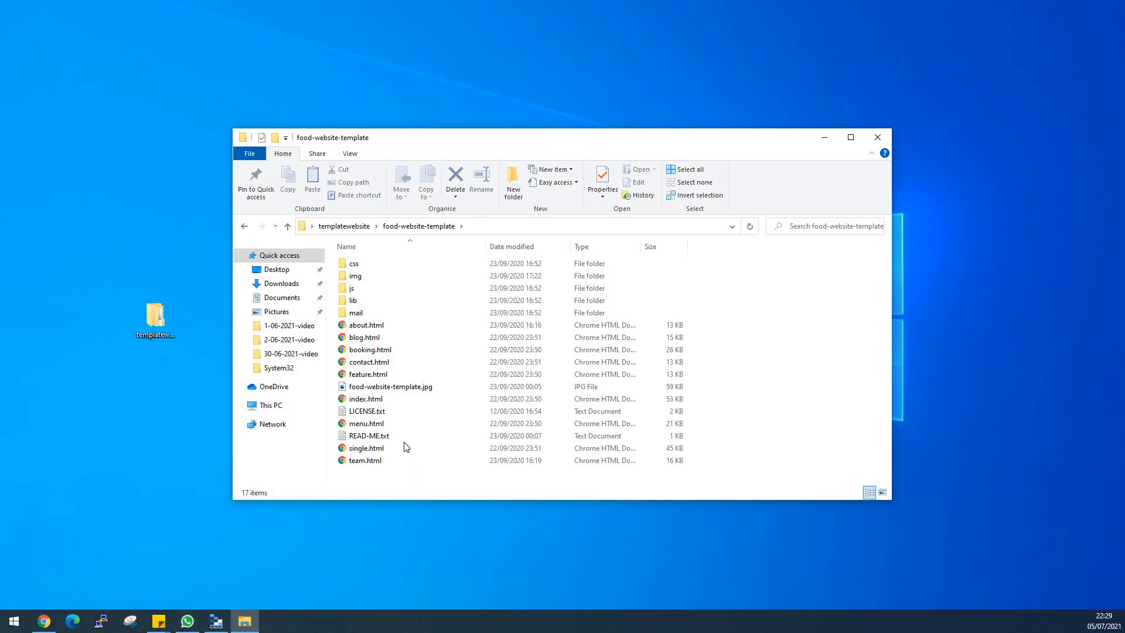
left_click(406, 387)
- Switch back to the browser and open the free-css.com Business Oriented template page in a new tab
left_click(46, 625)
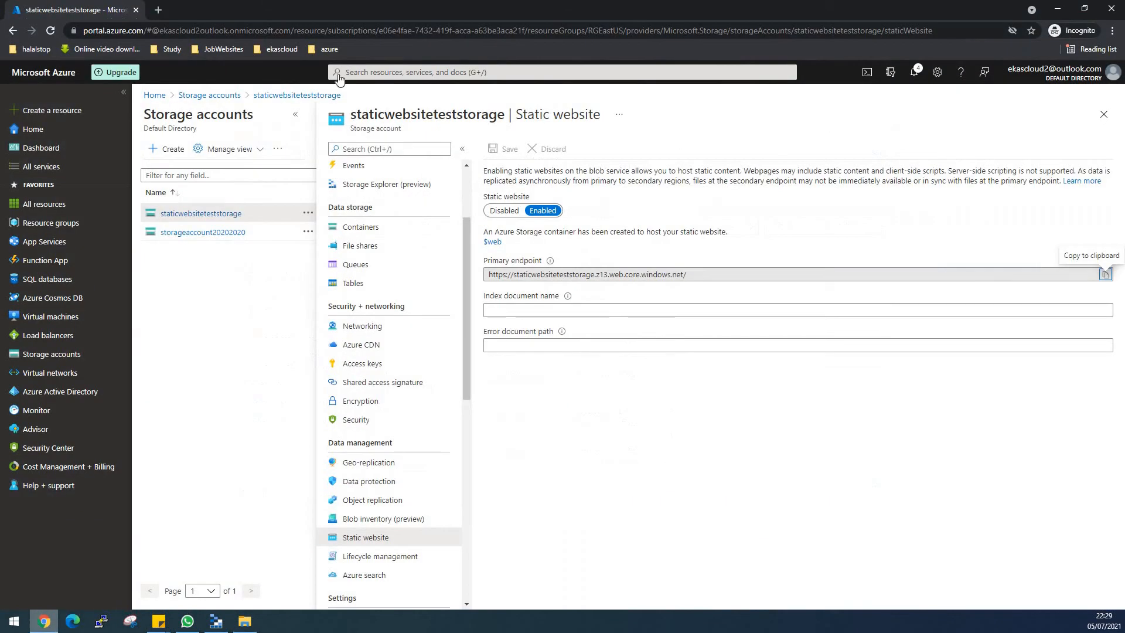
left_click(162, 10)
type("f")
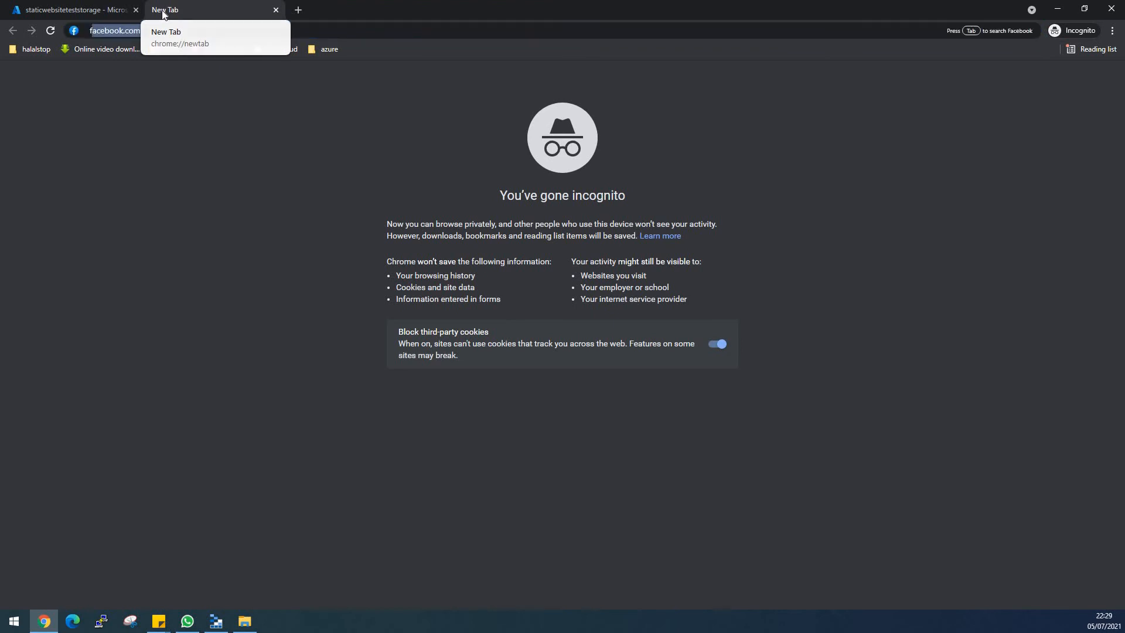
type("ree")
left_click(153, 49)
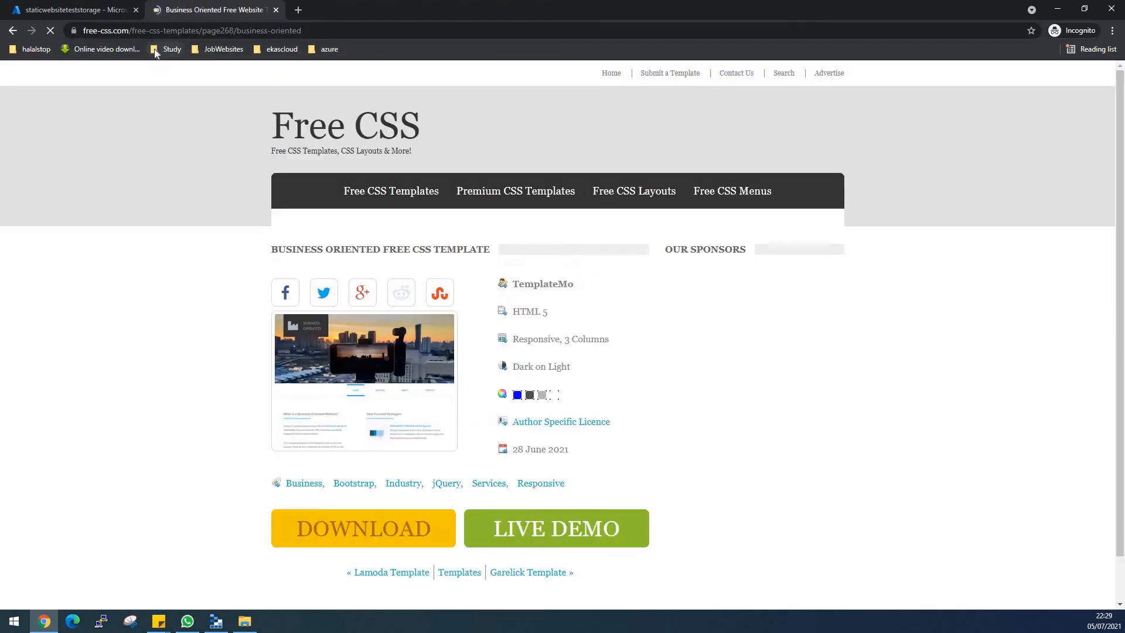
left_click(362, 30)
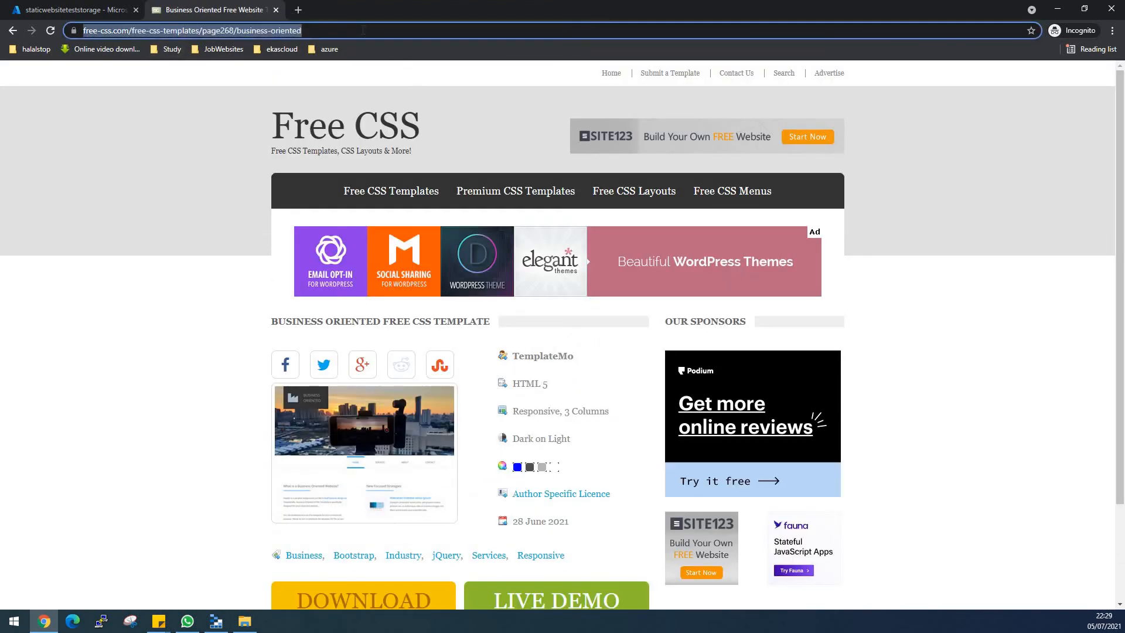
double_click(362, 30)
left_click(363, 30)
key("BackSpace")
key("BackSpace")
key("BackSpace")
key("BackSpace")
key("BackSpace")
key("BackSpace")
key("BackSpace")
key("BackSpace")
key("BackSpace")
key("BackSpace")
key("BackSpace")
key("BackSpace")
key("BackSpace")
key("BackSpace")
key("BackSpace")
key("BackSpace")
key("BackSpace")
key("BackSpace")
key("BackSpace")
key("BackSpace")
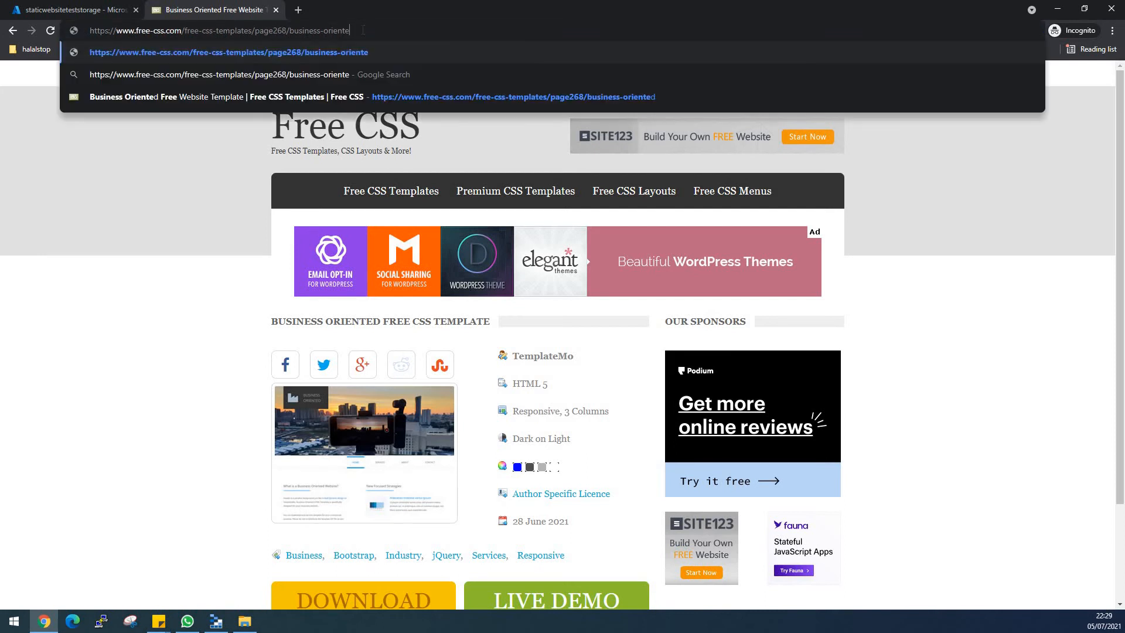
key("BackSpace")
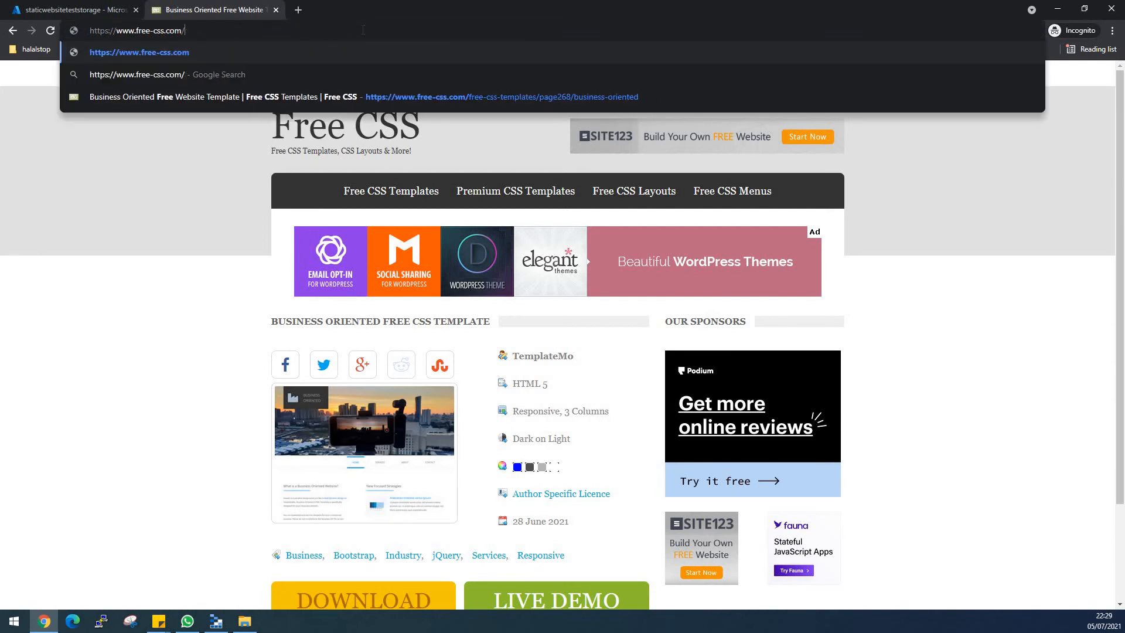
key("Return")
- Open the Garelick template page, download the template and open its archive, dismissing the WinRAR licence notice
left_click(482, 389)
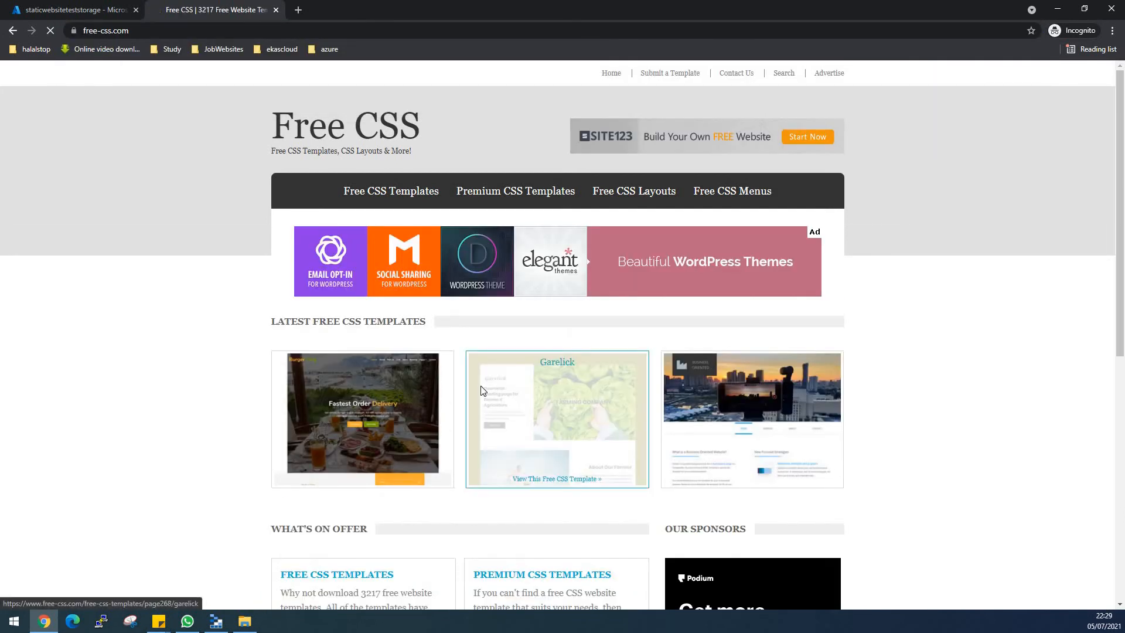
scroll(351, 457, "down", 2)
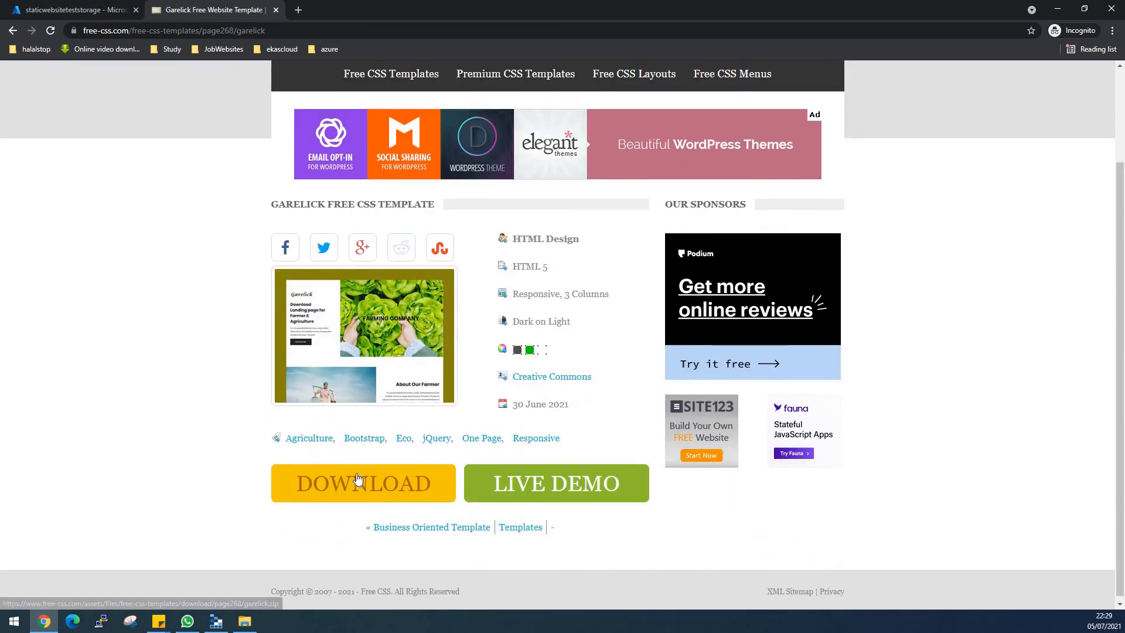
left_click(366, 471)
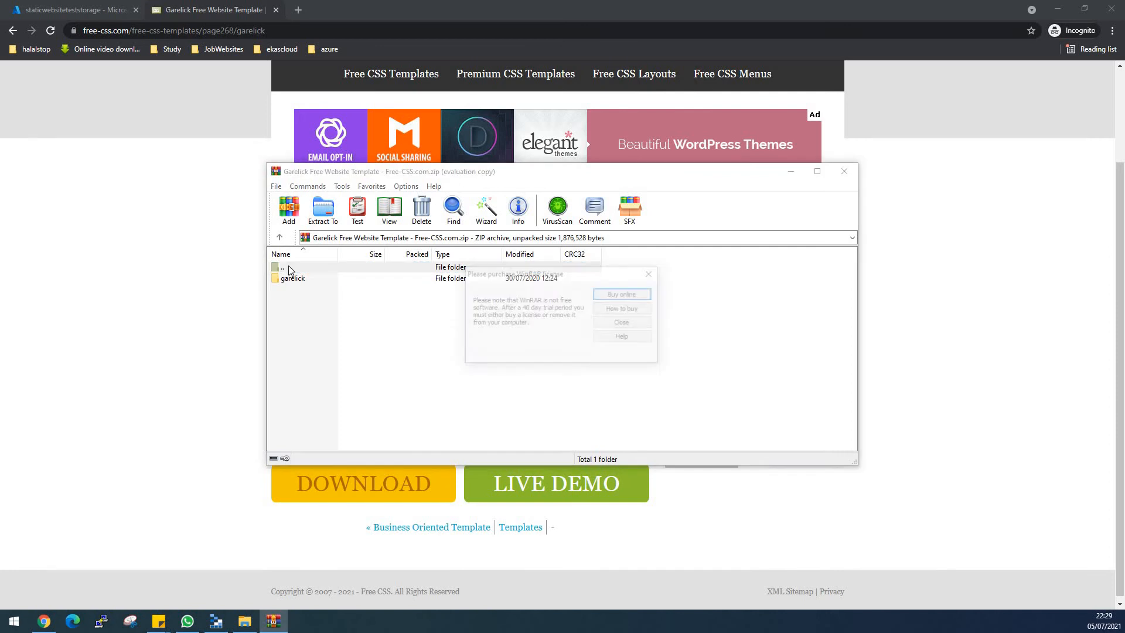
left_click(652, 273)
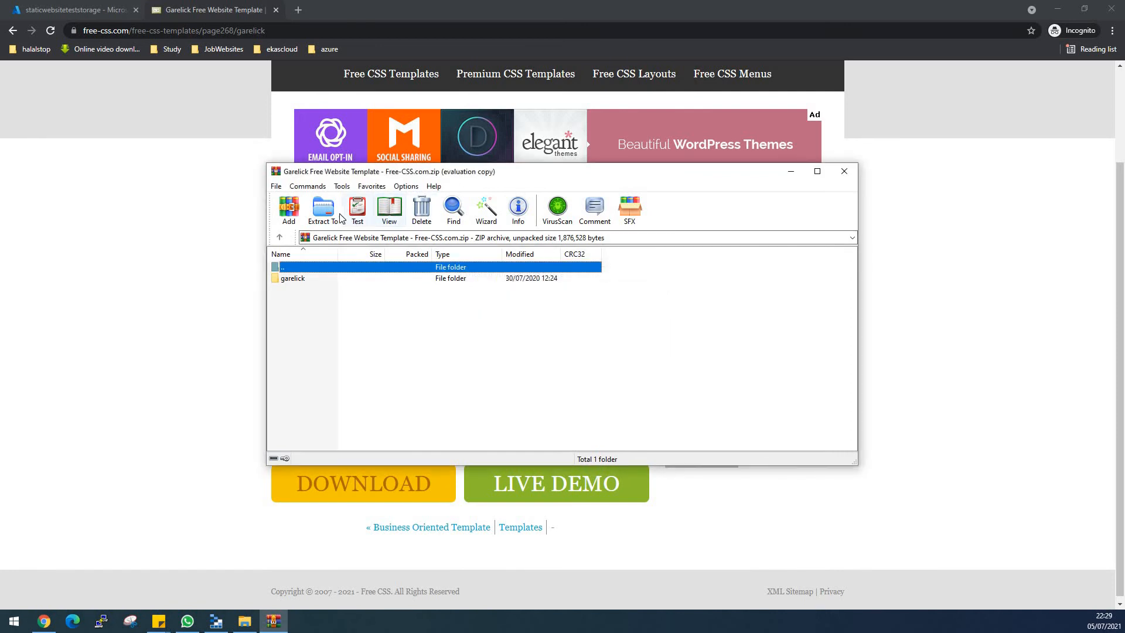
- Extract the Garelick archive into a staticwebsitetemplate folder on the Desktop, and close the archive and the template's browser tab
left_click(323, 211)
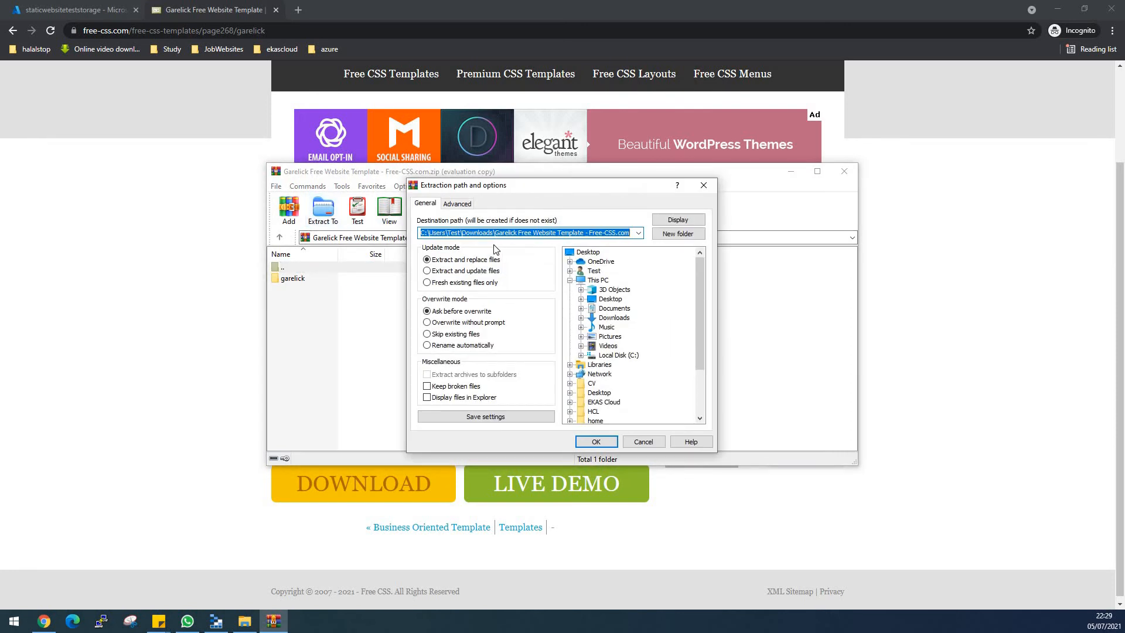
left_click(587, 252)
double_click(514, 233)
left_click(514, 233)
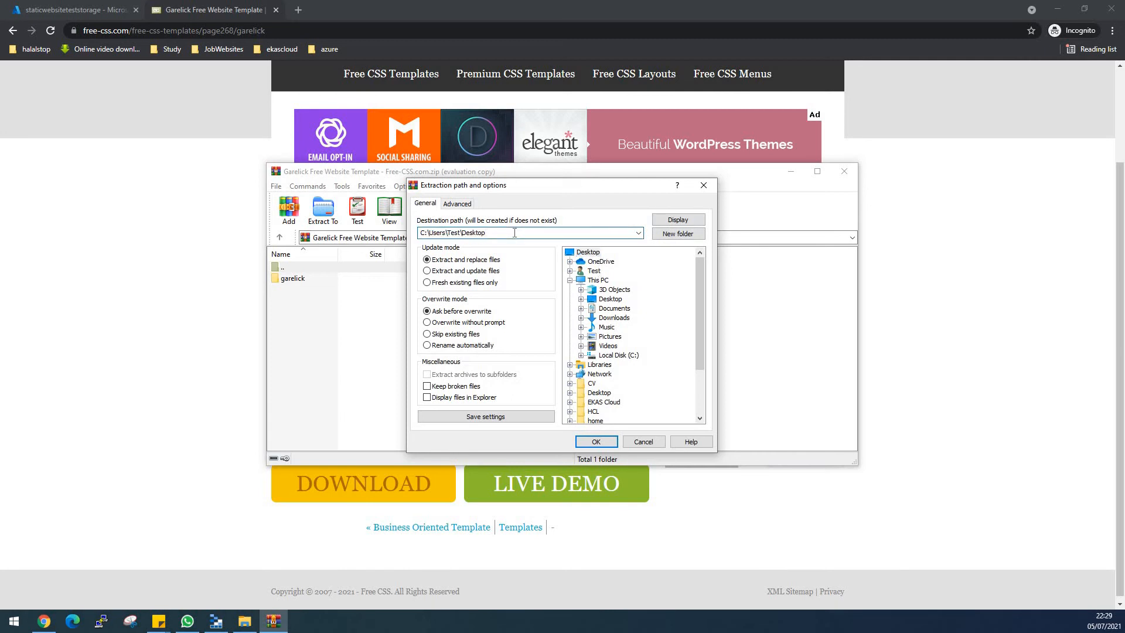
type("\\staticwebsitetemplate")
left_click(662, 221)
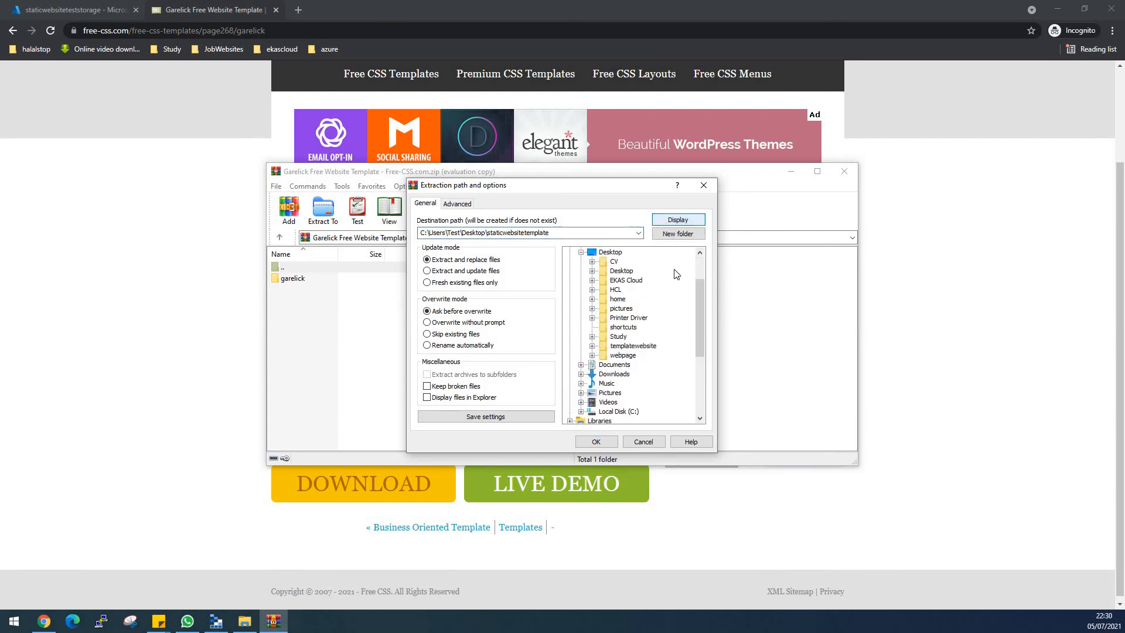
left_click(598, 442)
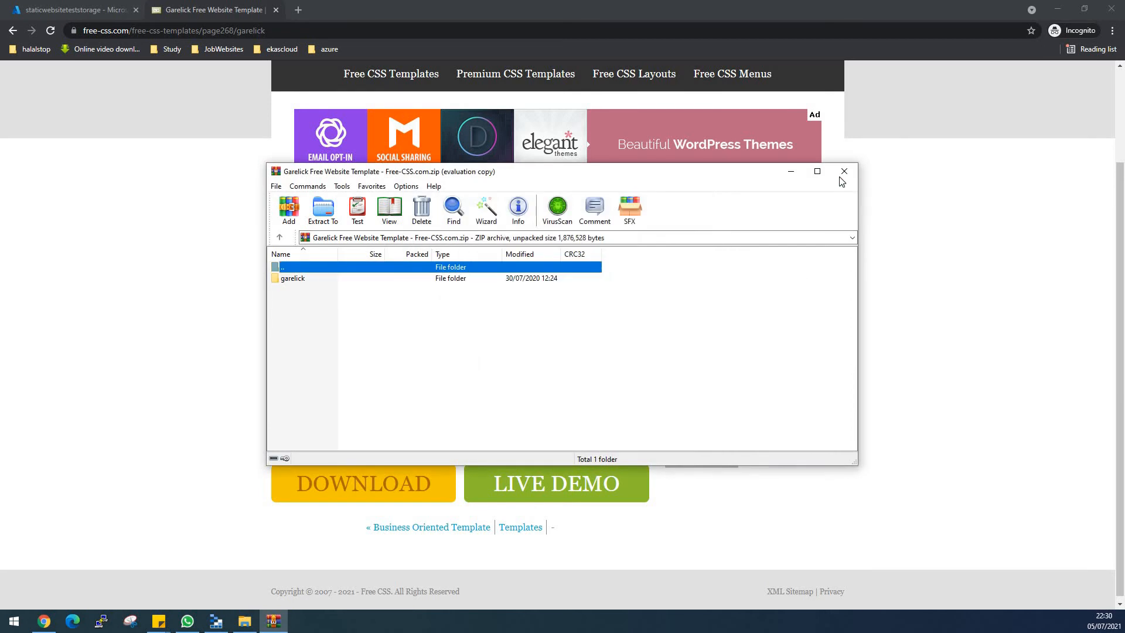
left_click(843, 171)
left_click(276, 10)
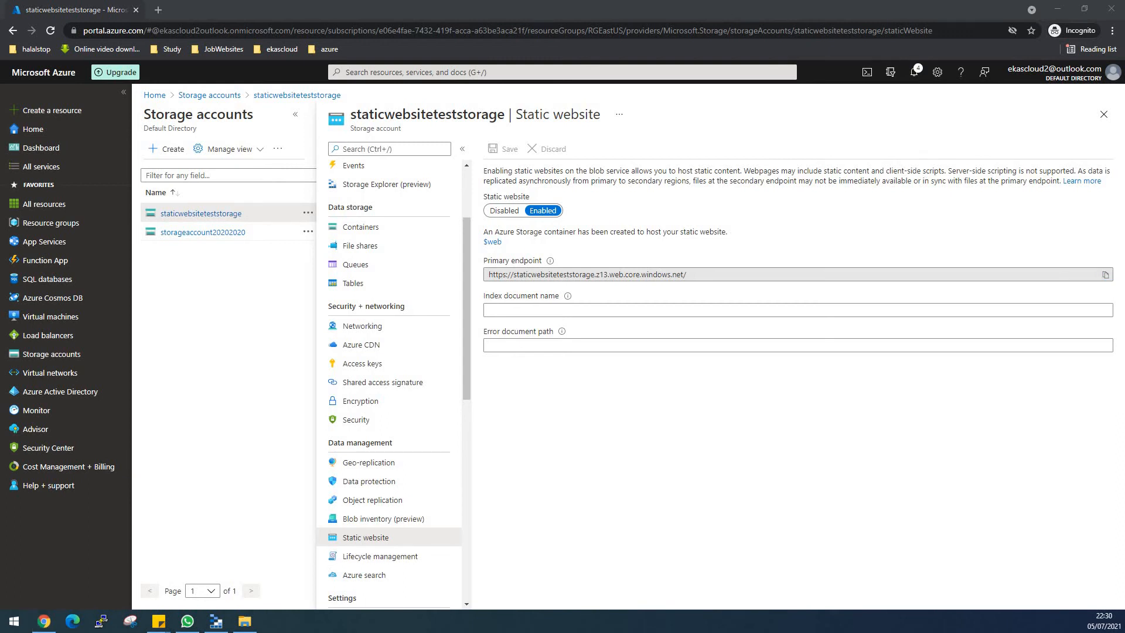
- View the contents of the garelick folder inside staticwebsitetemplate, and minimize the folder window
key("alt+Tab")
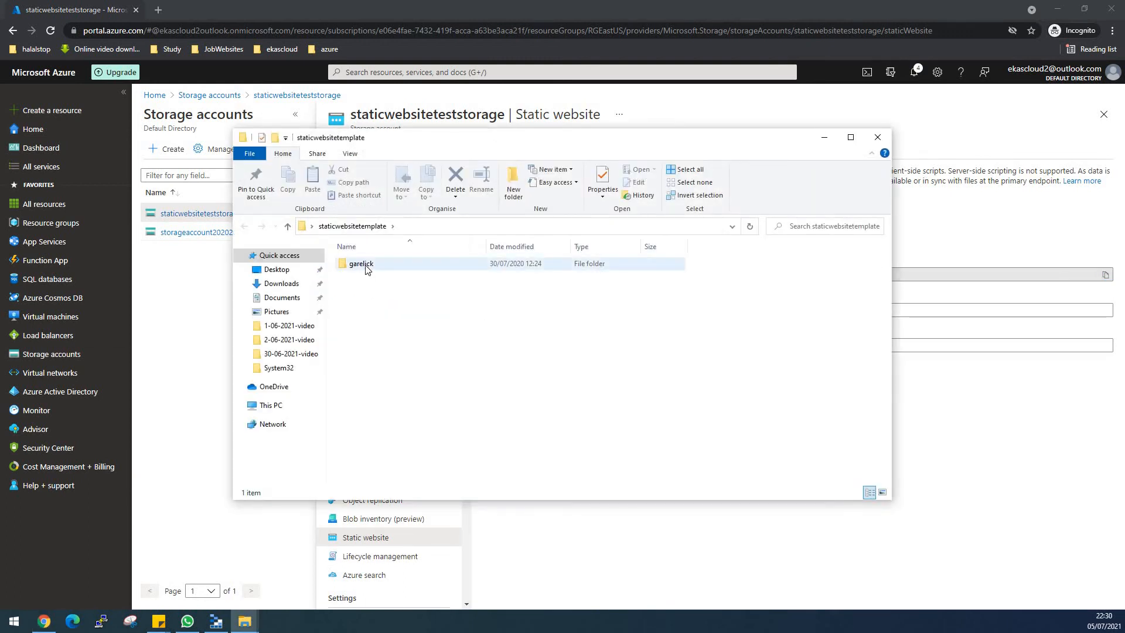
left_click(368, 268)
double_click(368, 267)
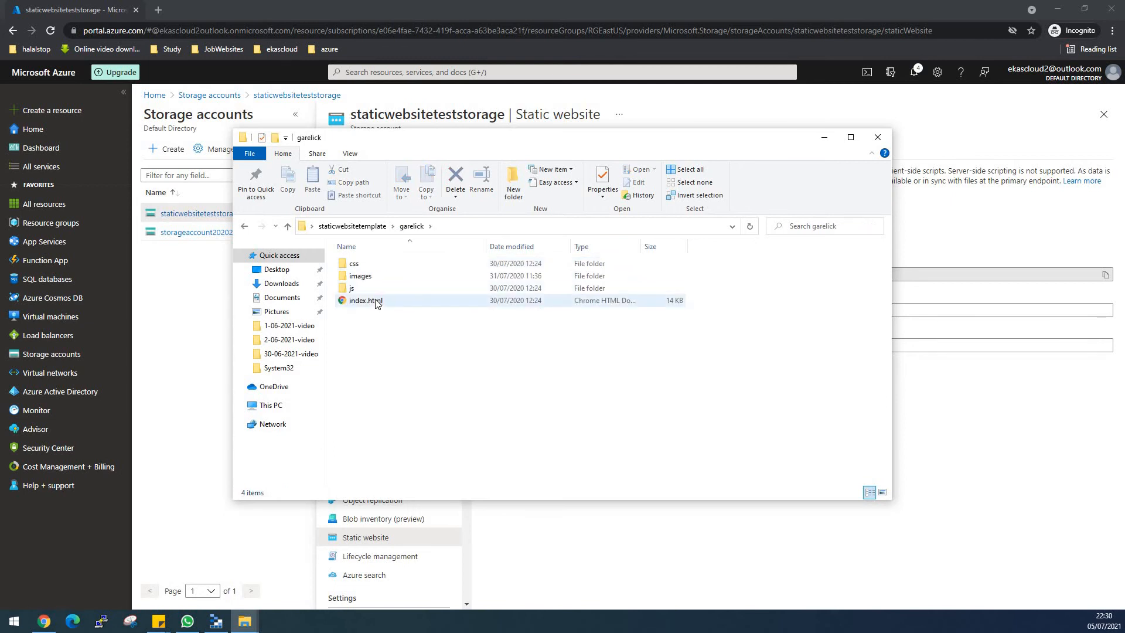
left_click(830, 141)
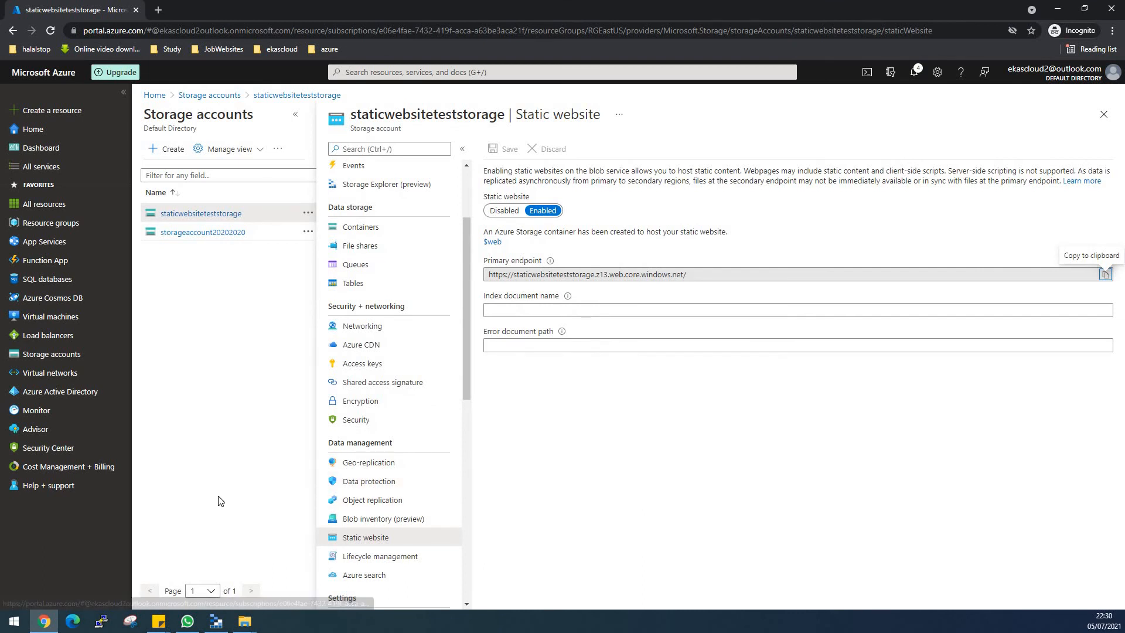
- Switch to Microsoft Azure Storage Explorer, collapse and re-expand the Storage Accounts node to view the attached accounts, and minimize the window
left_click(215, 620)
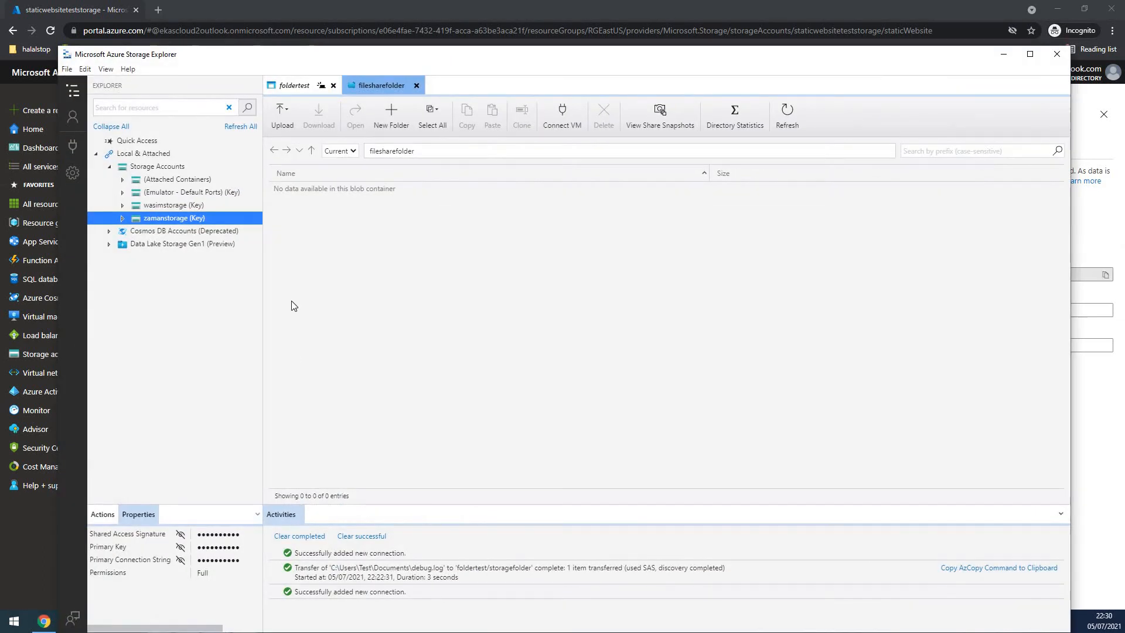
left_click(109, 168)
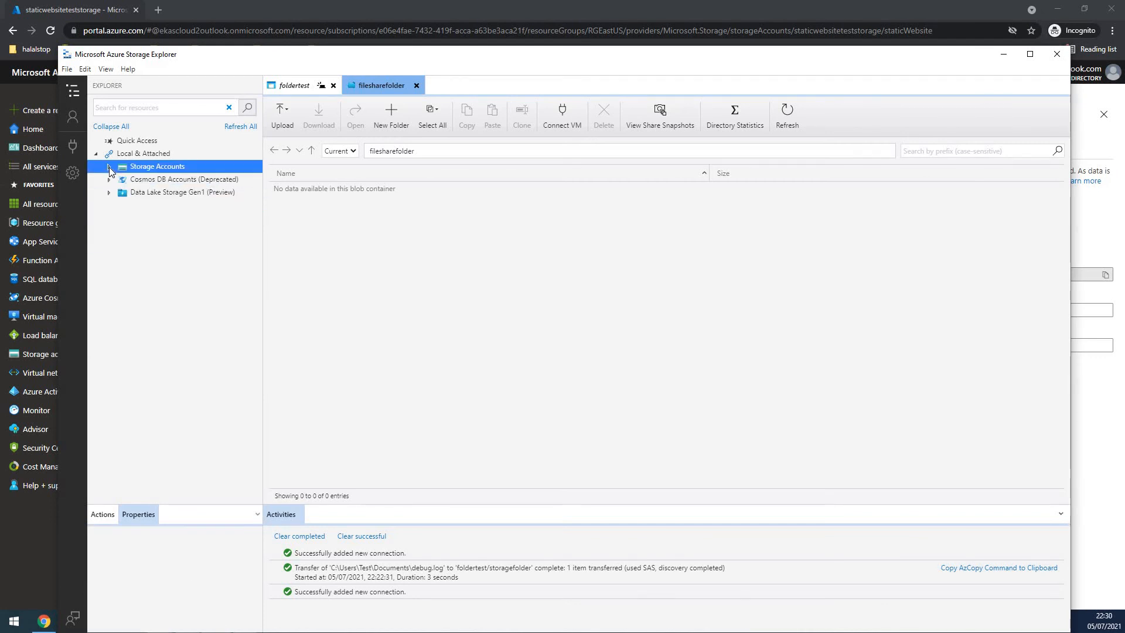
left_click(109, 167)
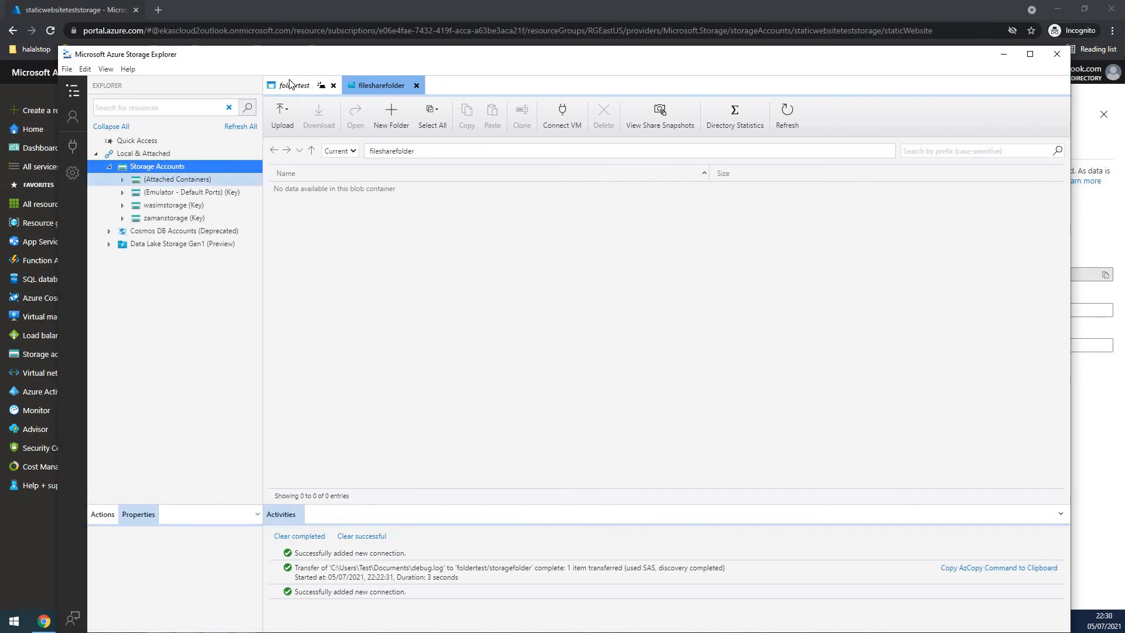
left_click(1003, 54)
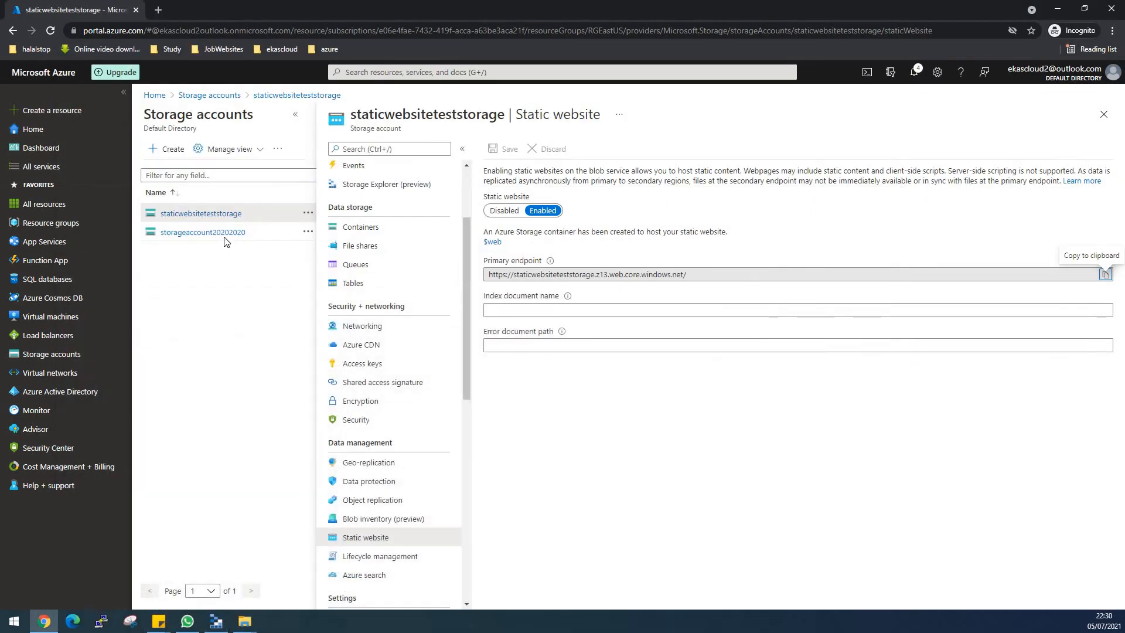
- Open the access keys of the staticwebsiteteststorage account in the Azure portal and copy the storage account name
left_click(227, 218)
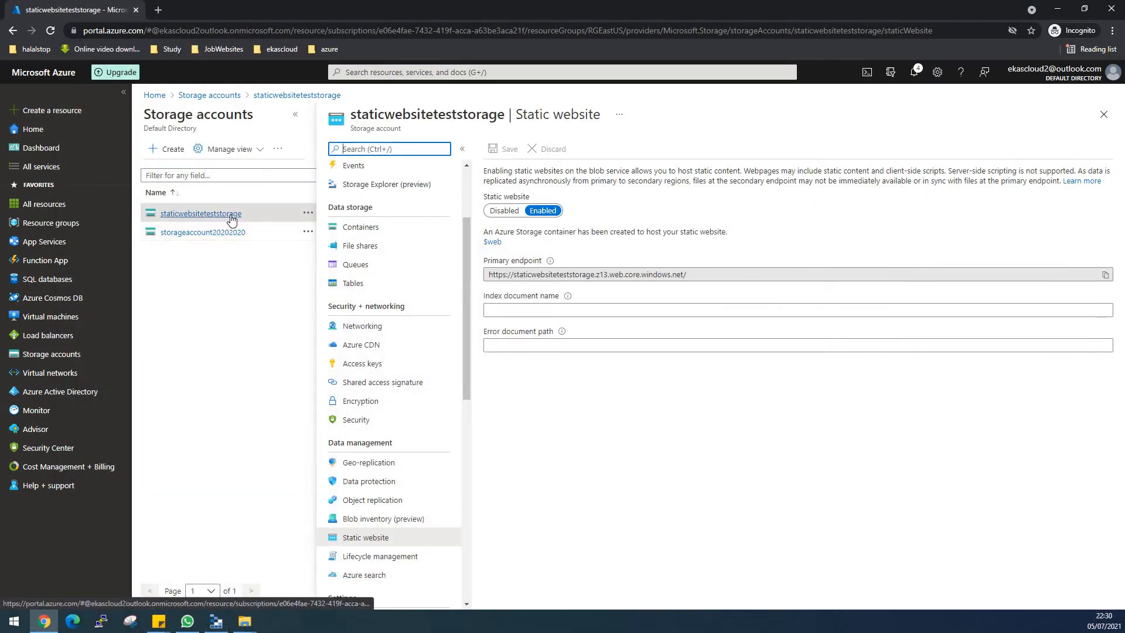
left_click(373, 364)
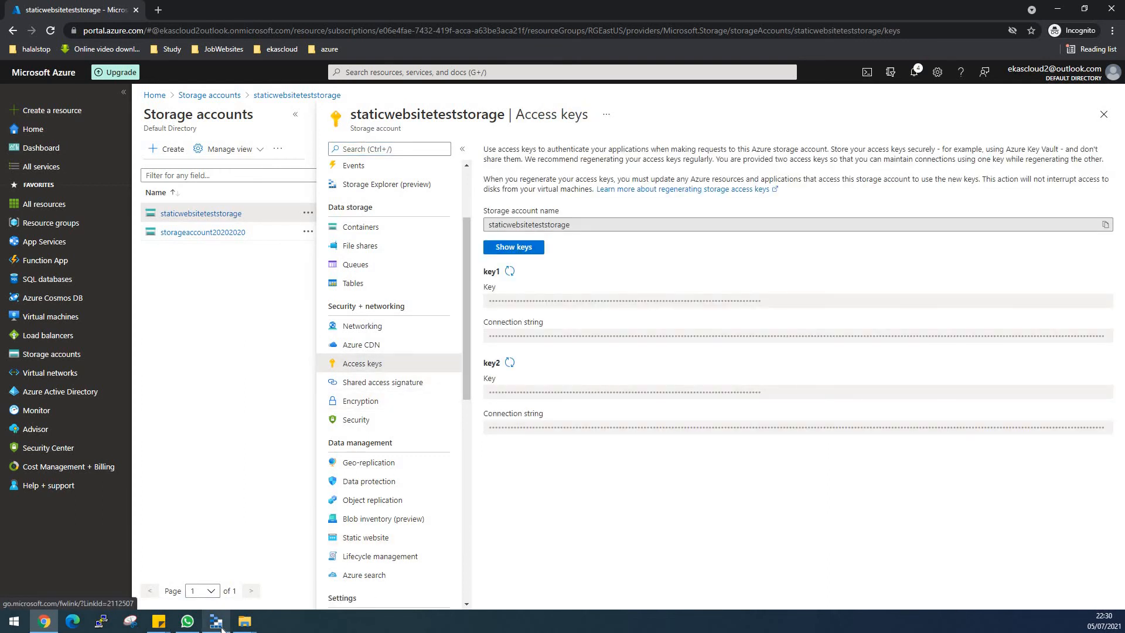
left_click(1105, 225)
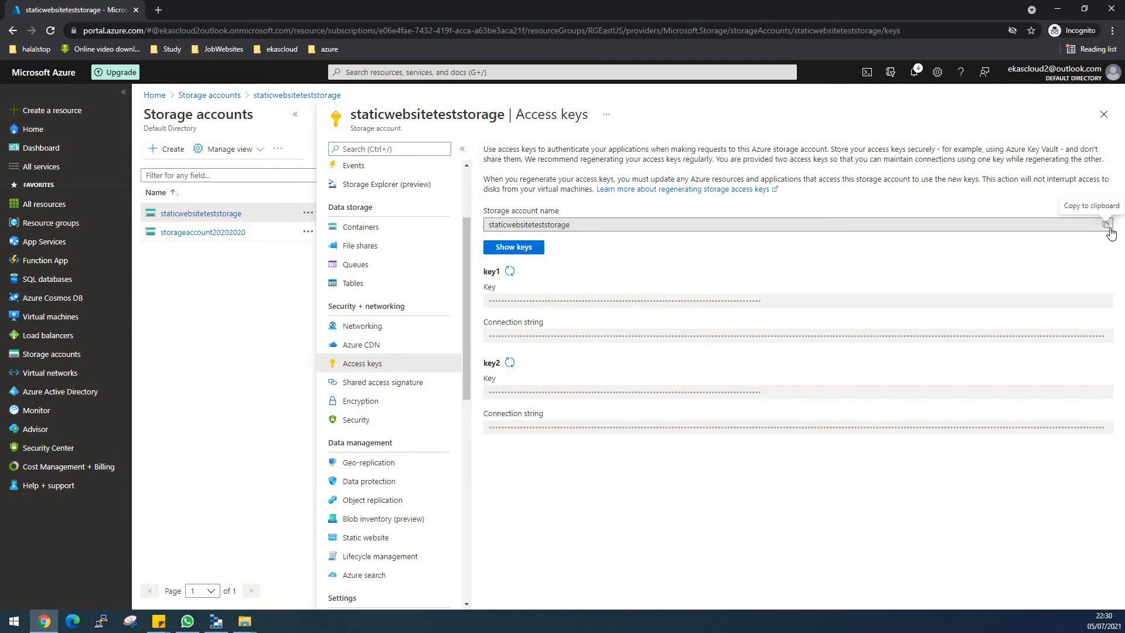
- In Microsoft Azure Storage Explorer, start a new storage account connection using account name and key, and go to the display name
left_click(216, 622)
right_click(161, 165)
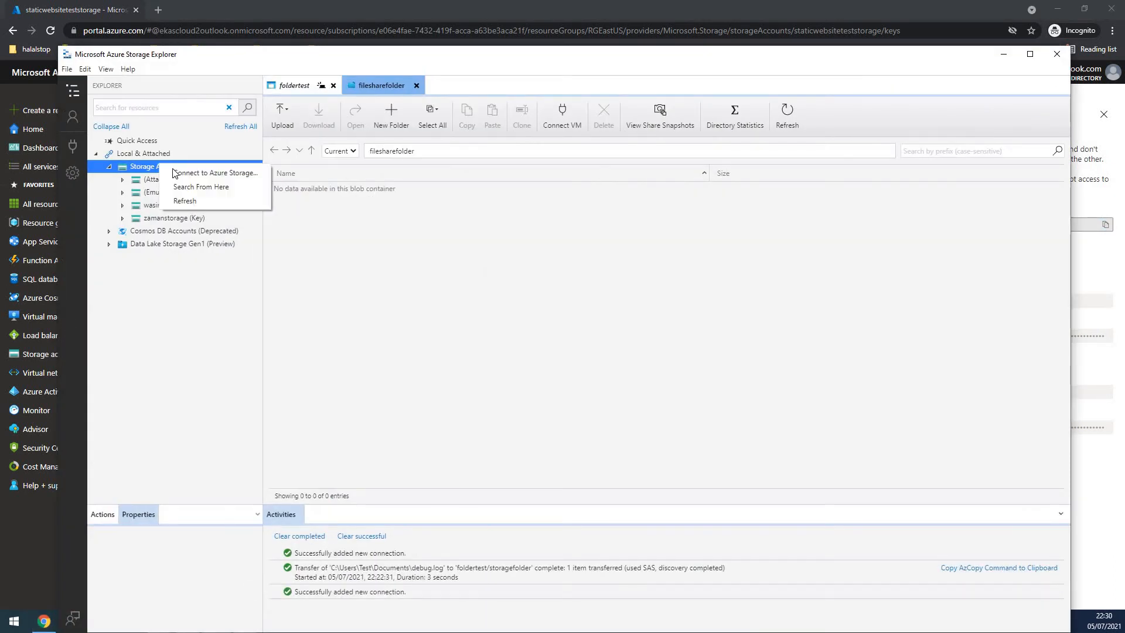
left_click(76, 148)
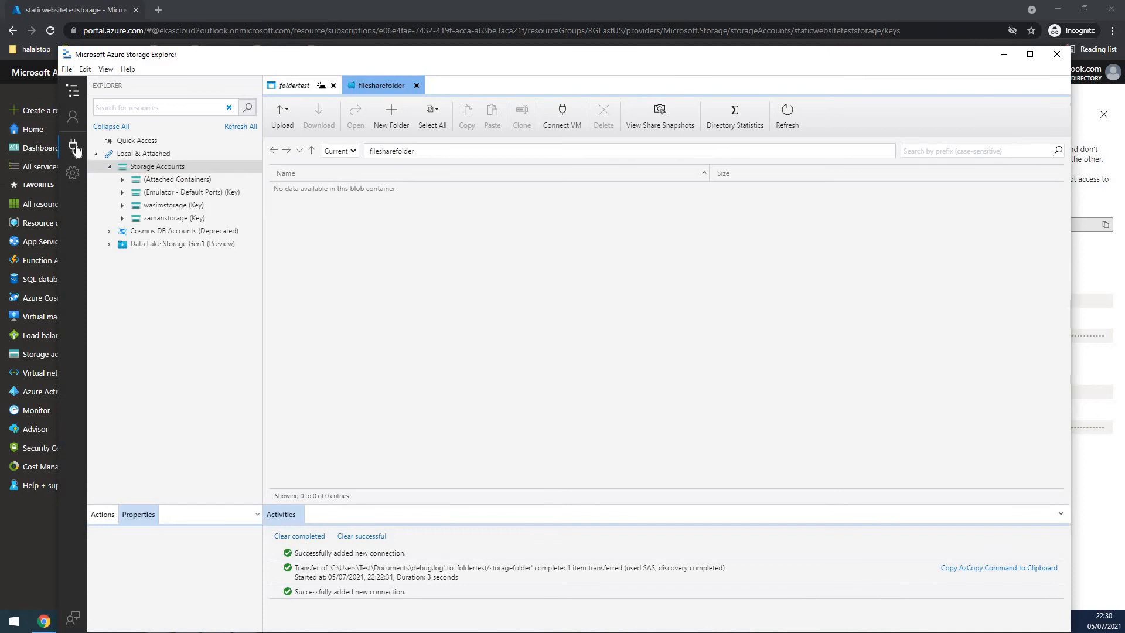
left_click(75, 148)
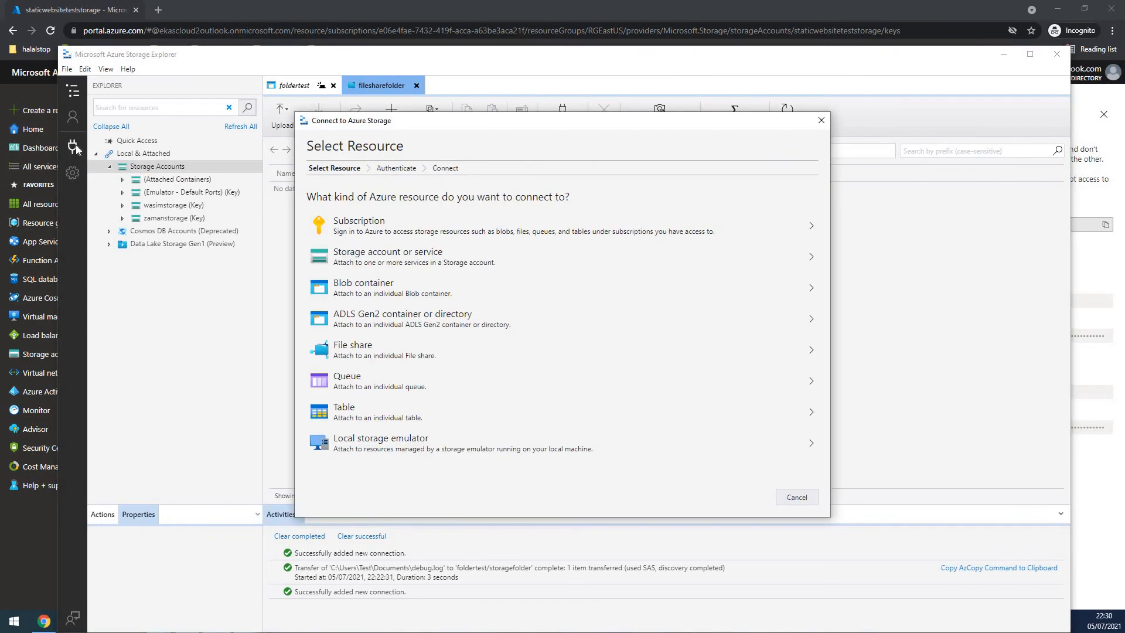
left_click(383, 261)
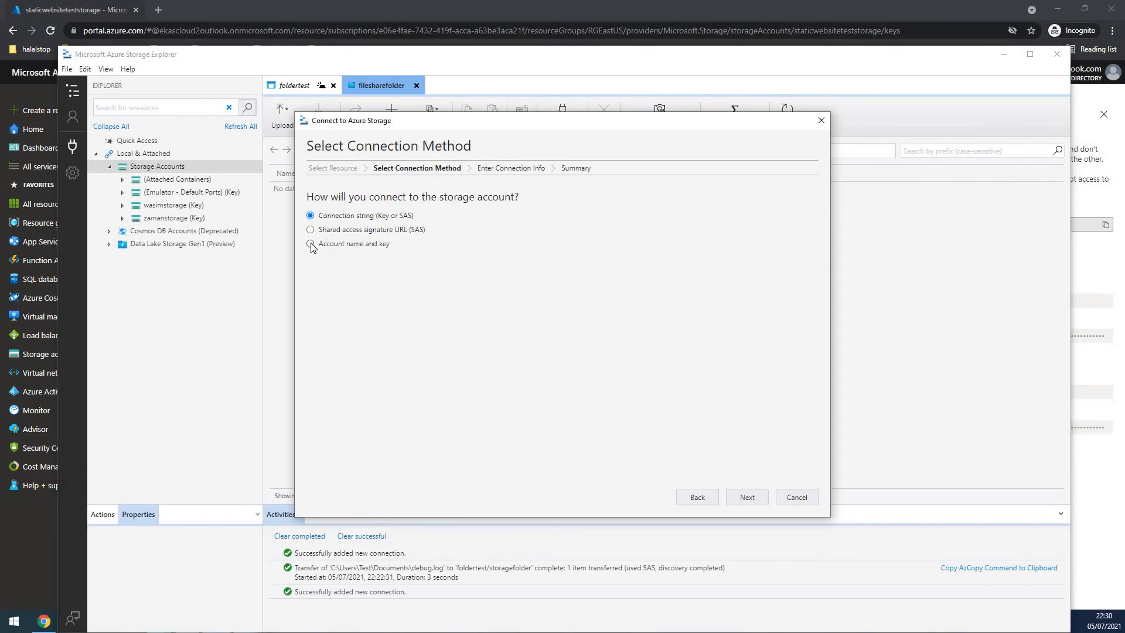
left_click(748, 497)
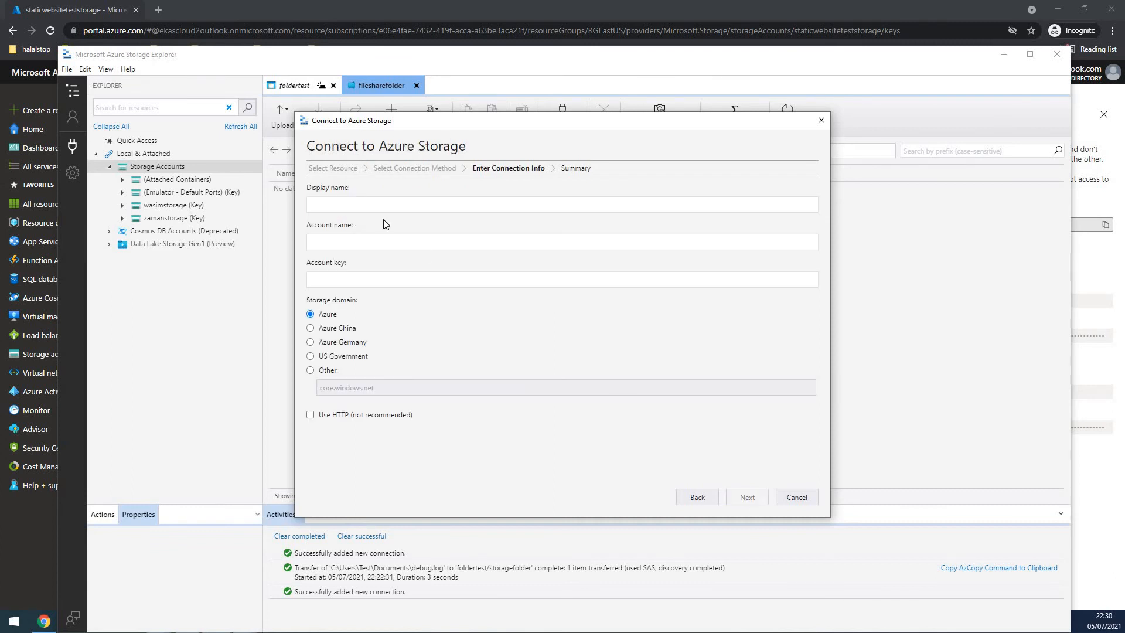
left_click(339, 204)
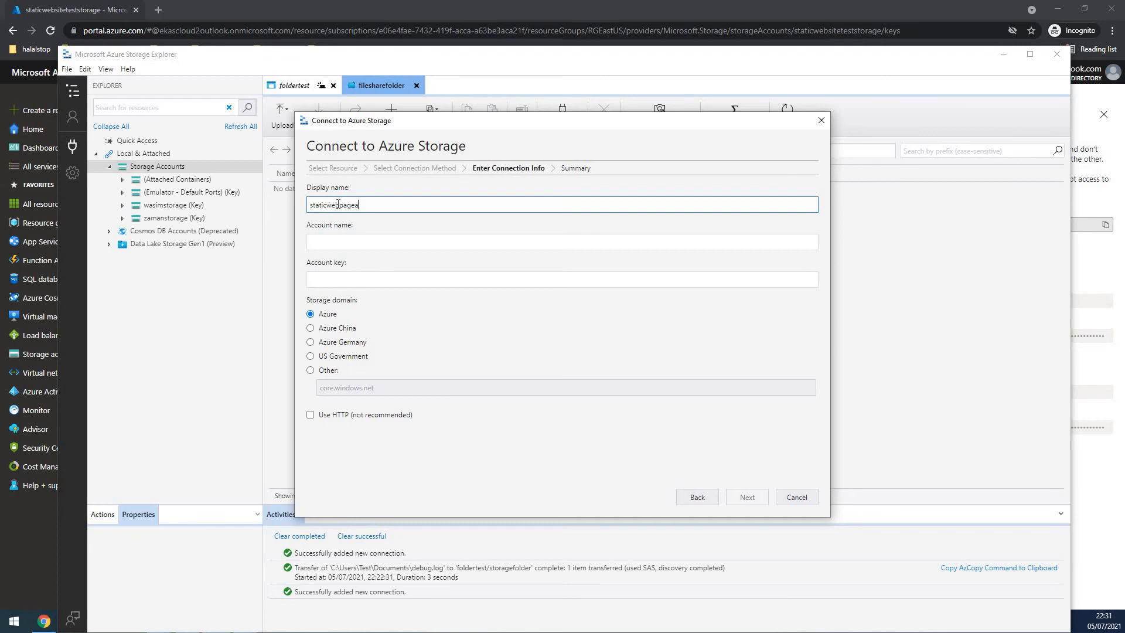
- Enter staticwebsiteteststorage as the account name, and reveal the access keys in the Azure portal to copy key1
left_click(337, 240)
type("staticwebsiteteststorage")
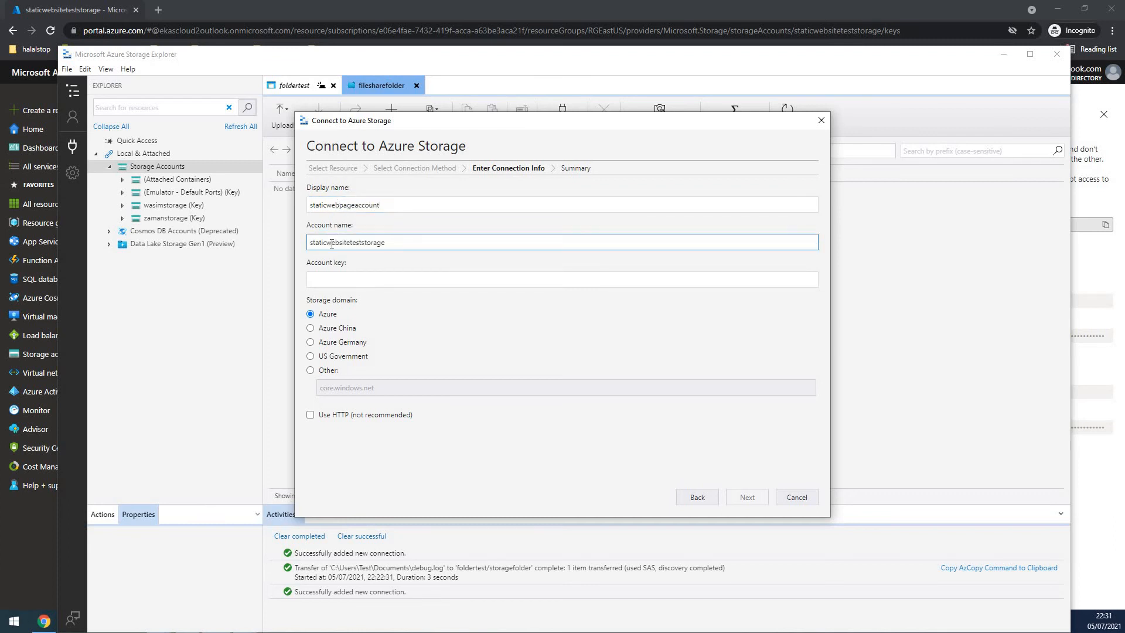
key("alt+Tab")
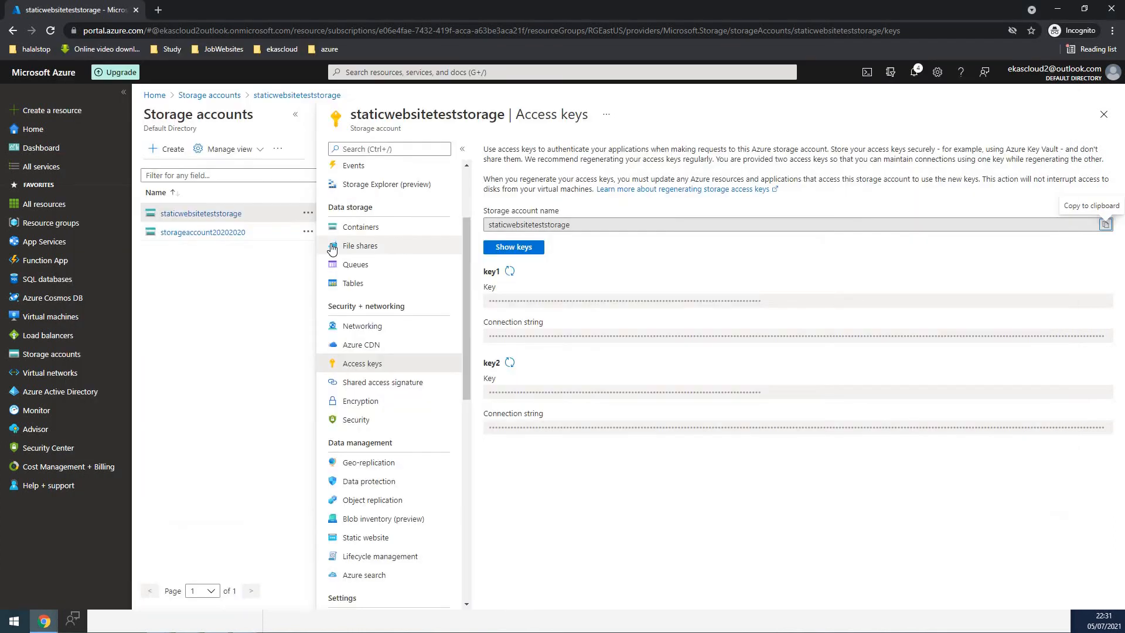
left_click(525, 256)
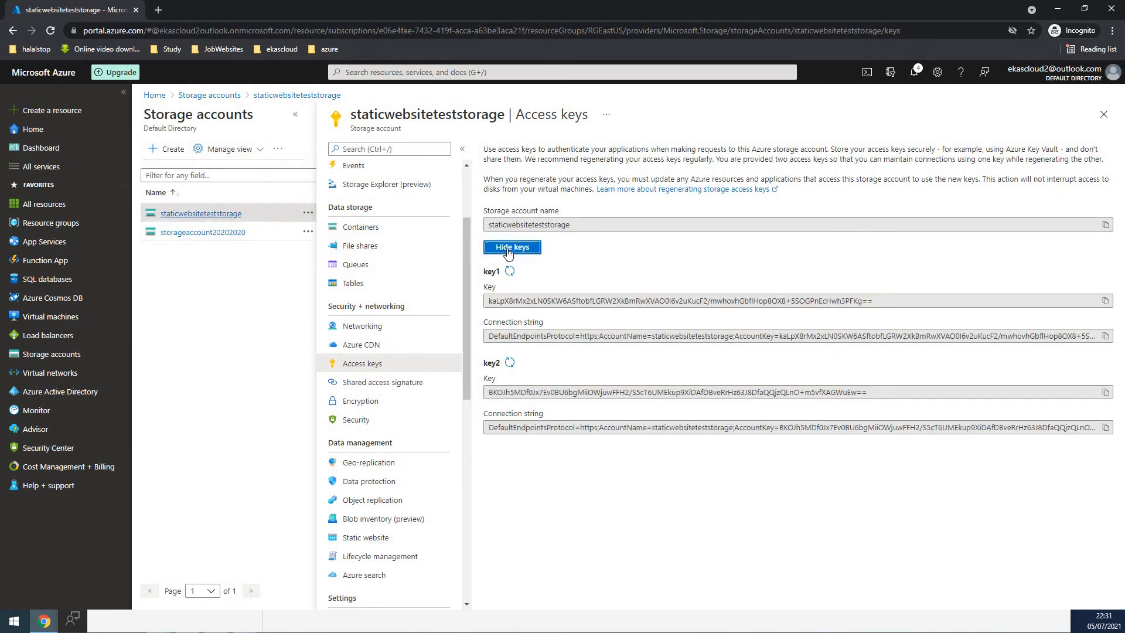
left_click(1105, 301)
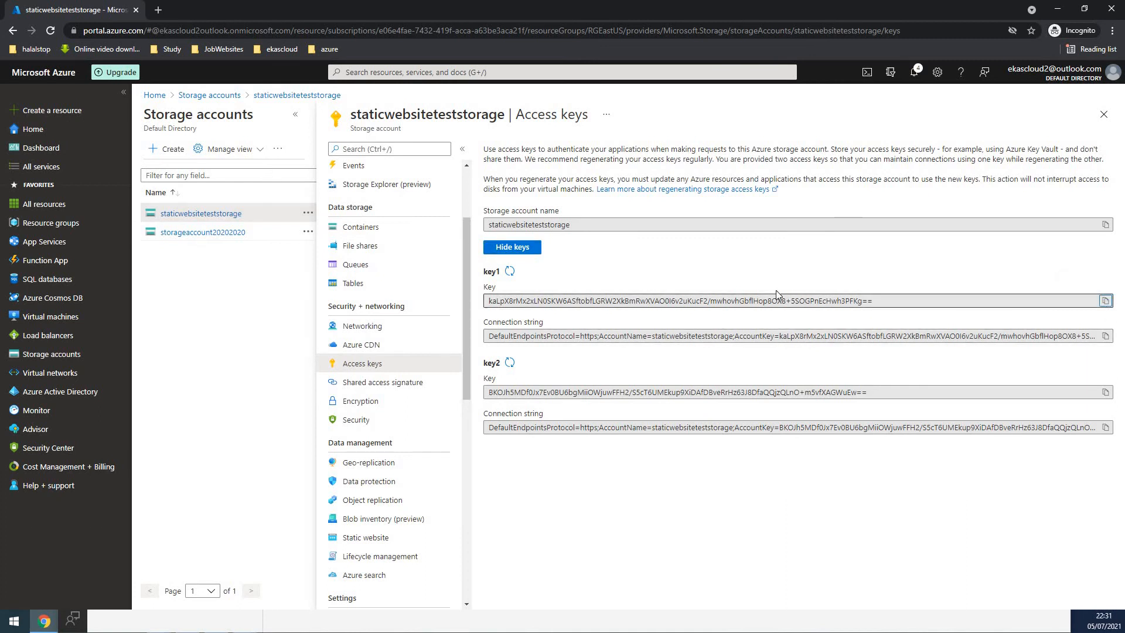
- Back in Microsoft Azure Storage Explorer, paste the account key, keep the Azure storage domain, and complete the connection
key("alt+Tab")
left_click(395, 277)
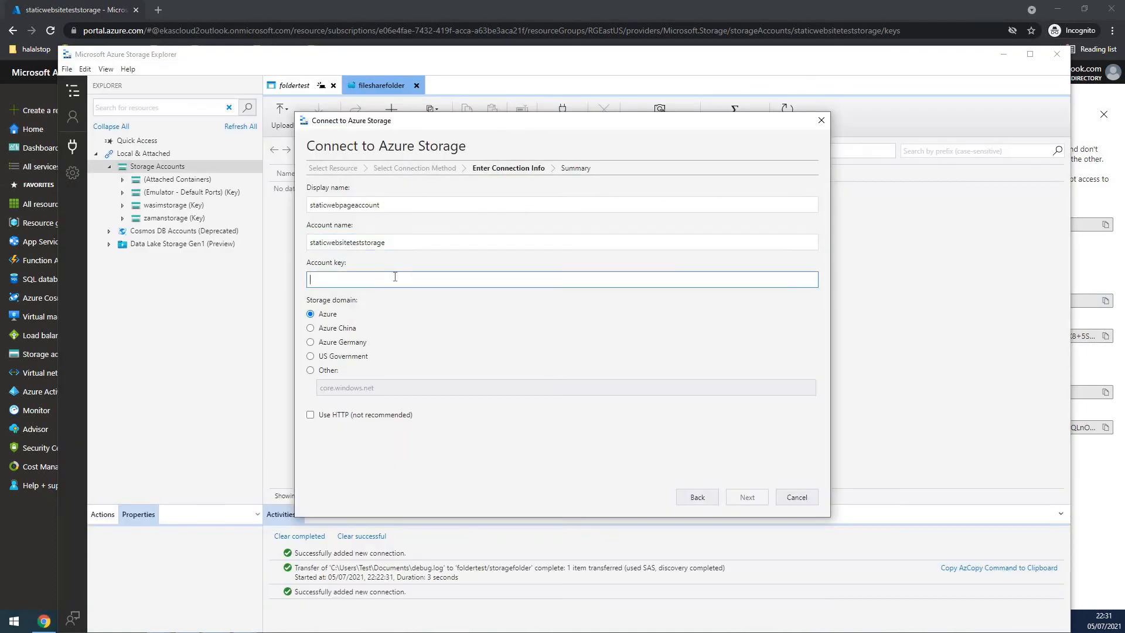
key("ctrl+v")
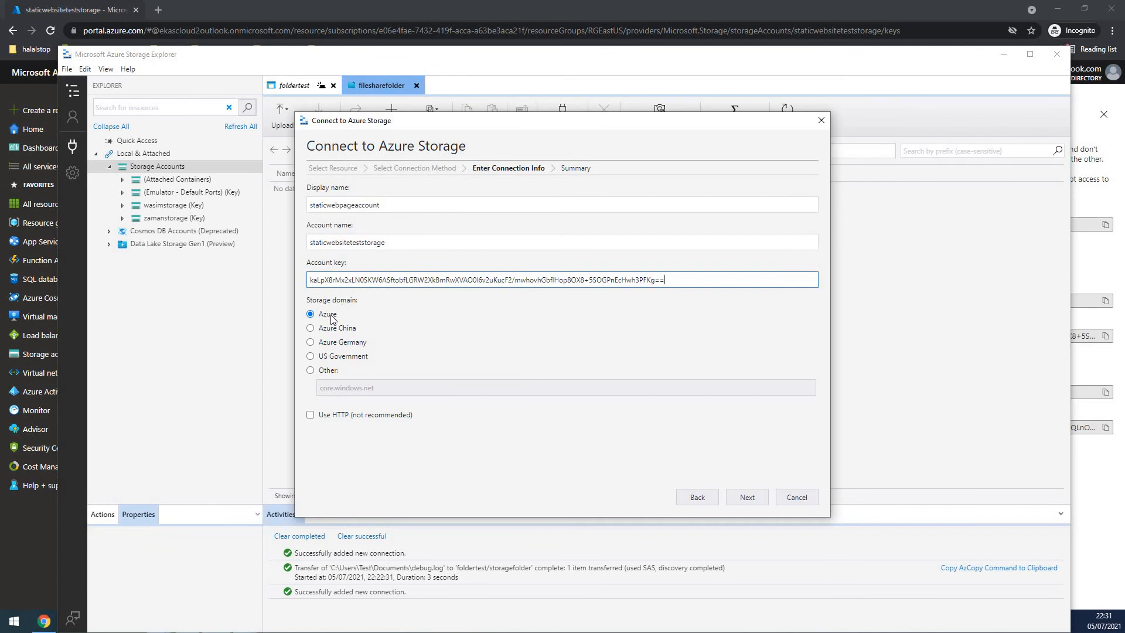
left_click(747, 495)
left_click(748, 495)
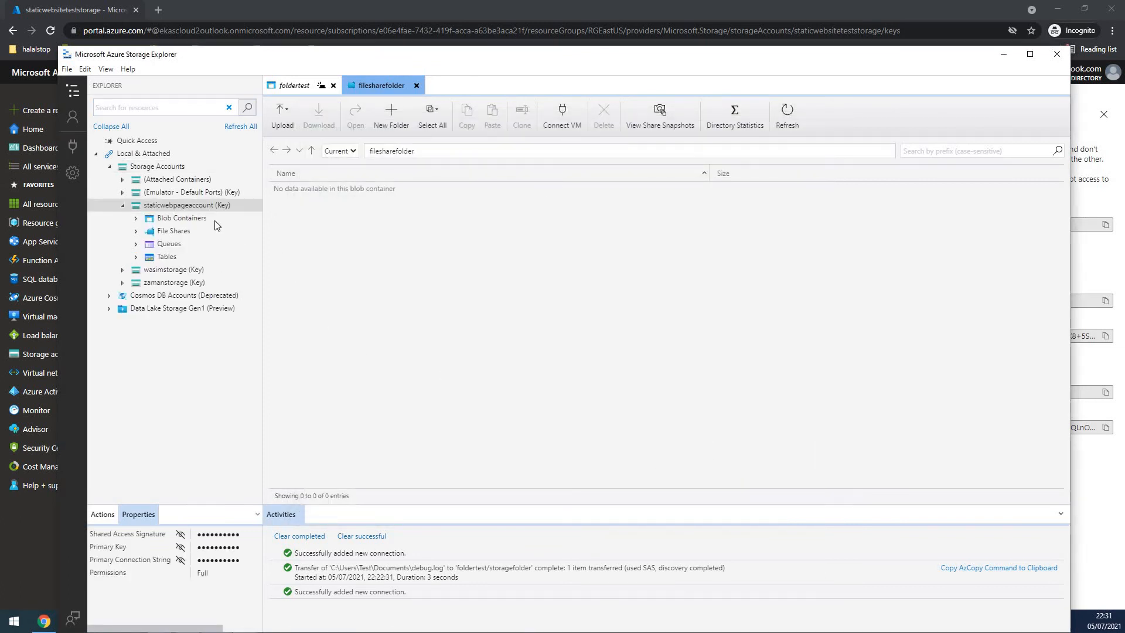
- Expand the blob containers of staticwebpageaccount, open the $web container, and close the filesharefolder tab
left_click(134, 219)
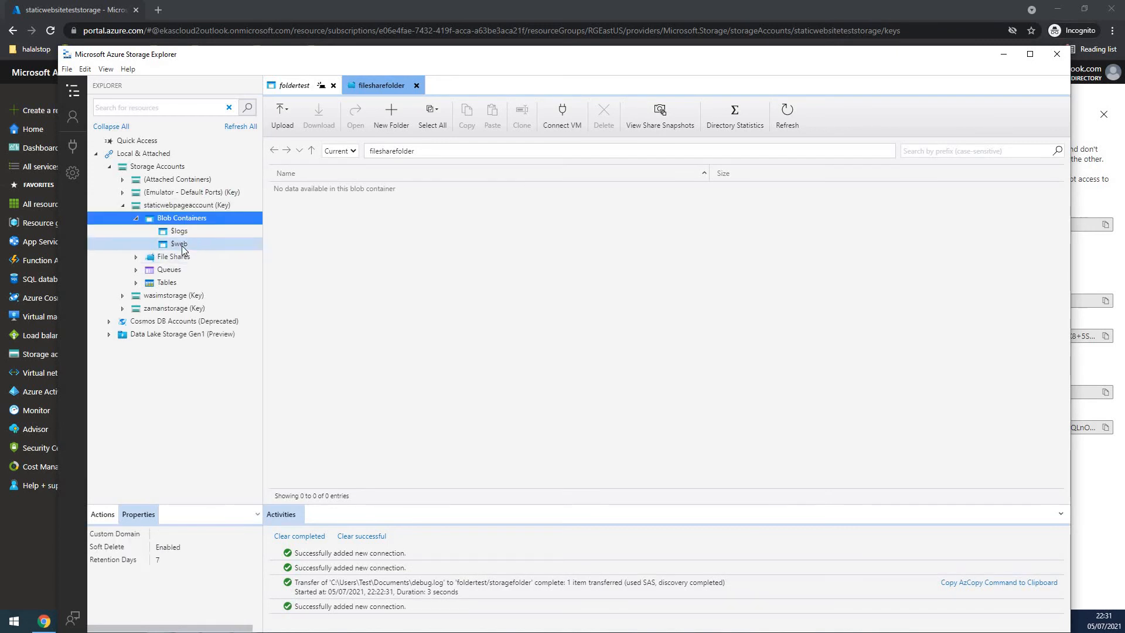
left_click(137, 259)
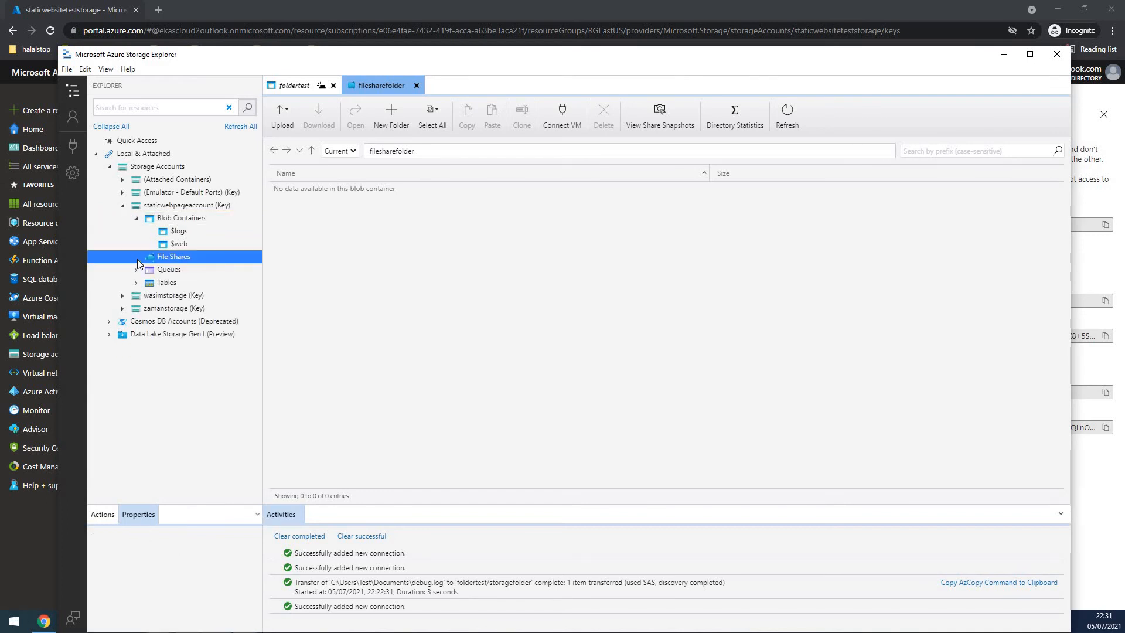
left_click(181, 244)
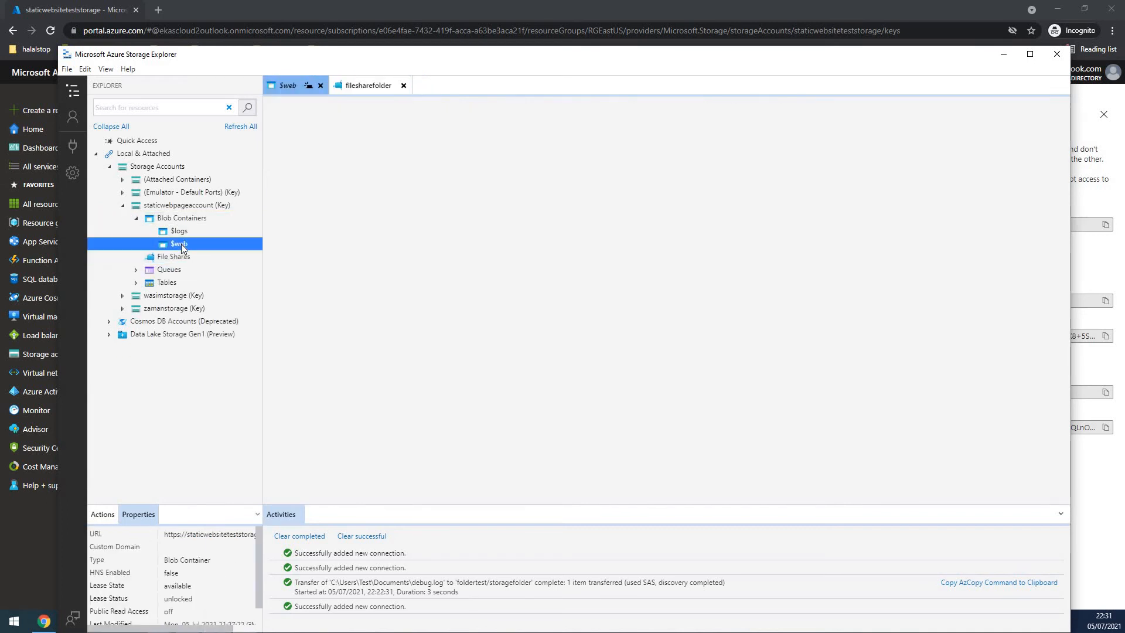
left_click(403, 85)
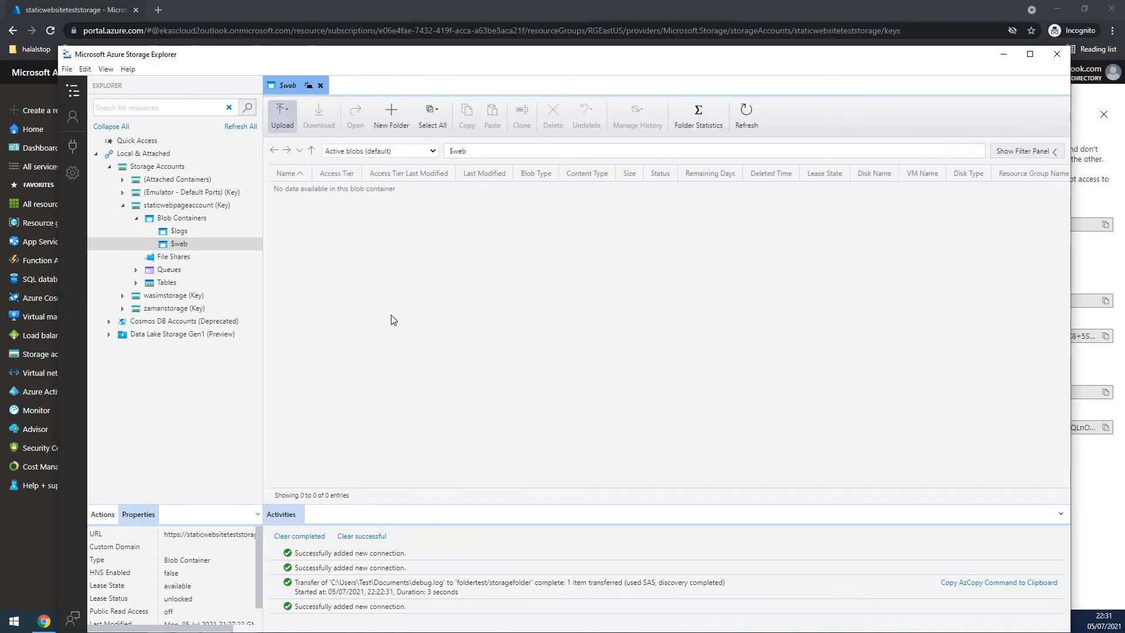
- Switch to the Azure portal and view the $web container in the containers of the staticwebsiteteststorage account
left_click(30, 547)
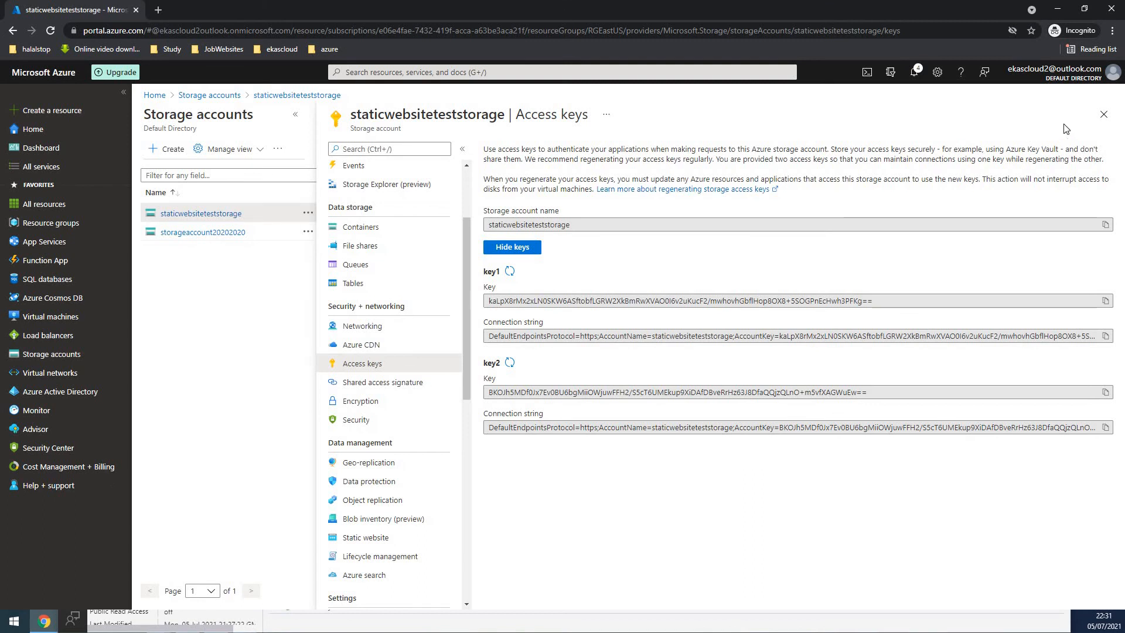
left_click(1100, 116)
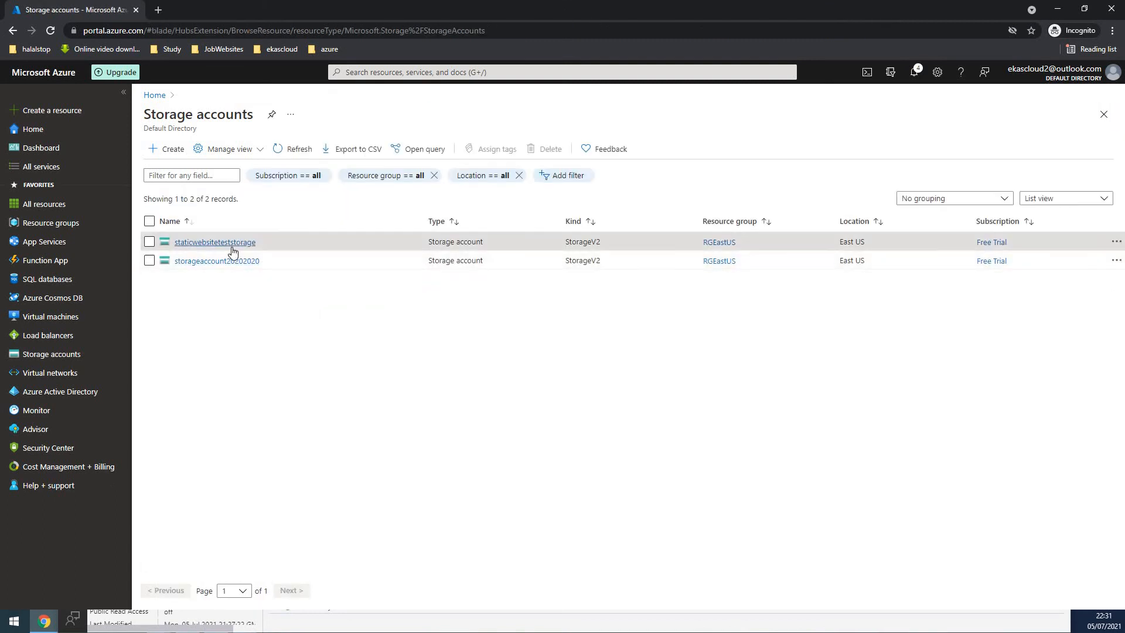
left_click(227, 245)
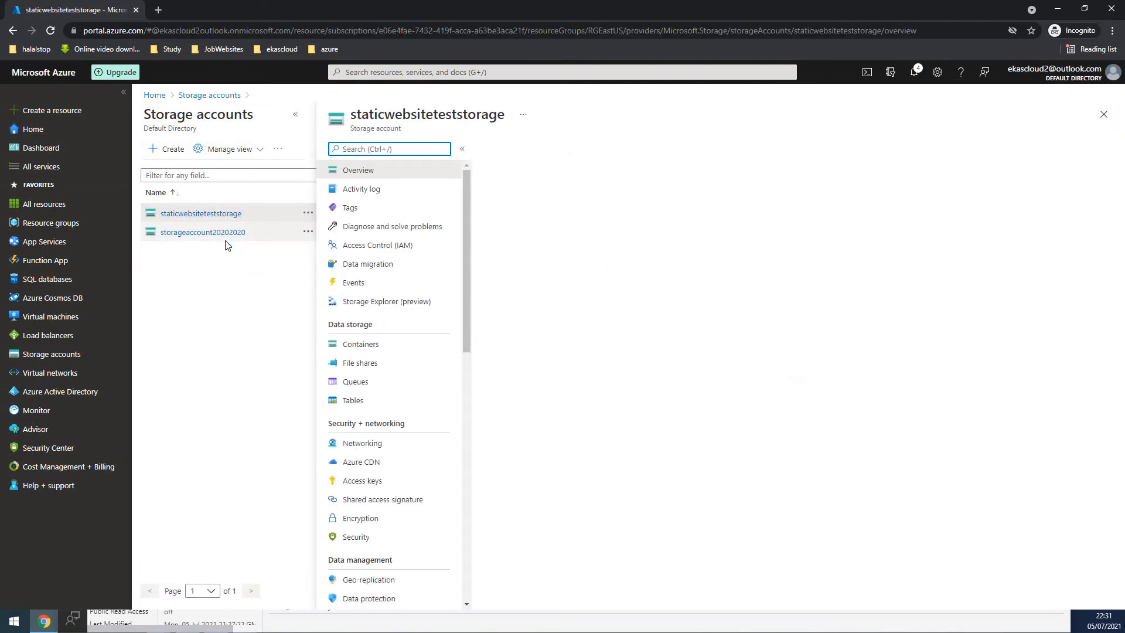
left_click(362, 345)
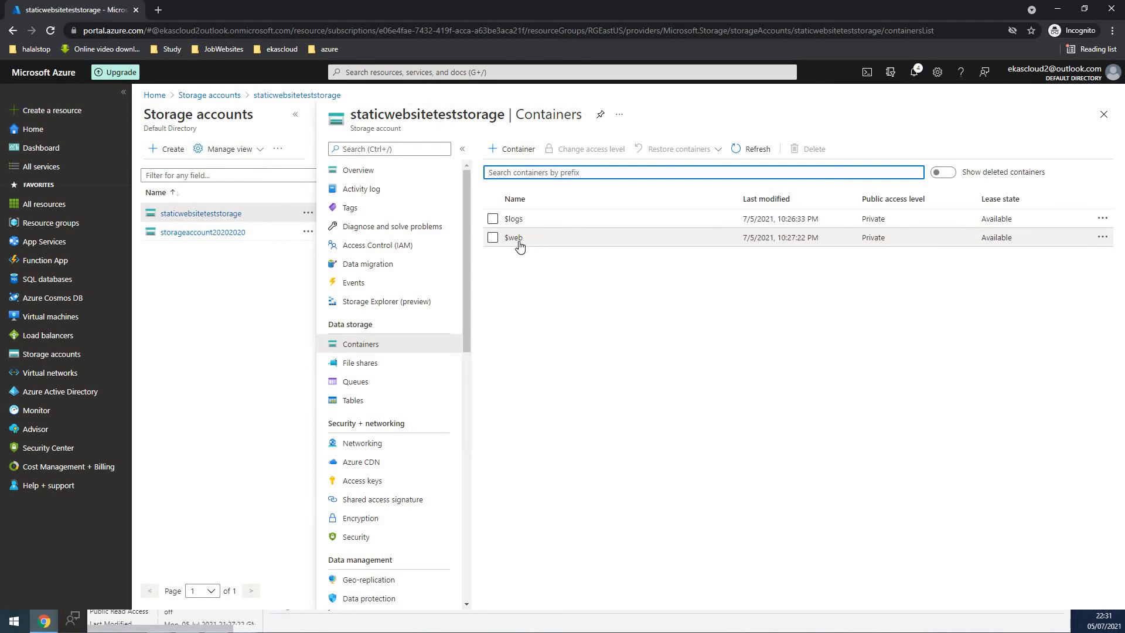
left_click(513, 238)
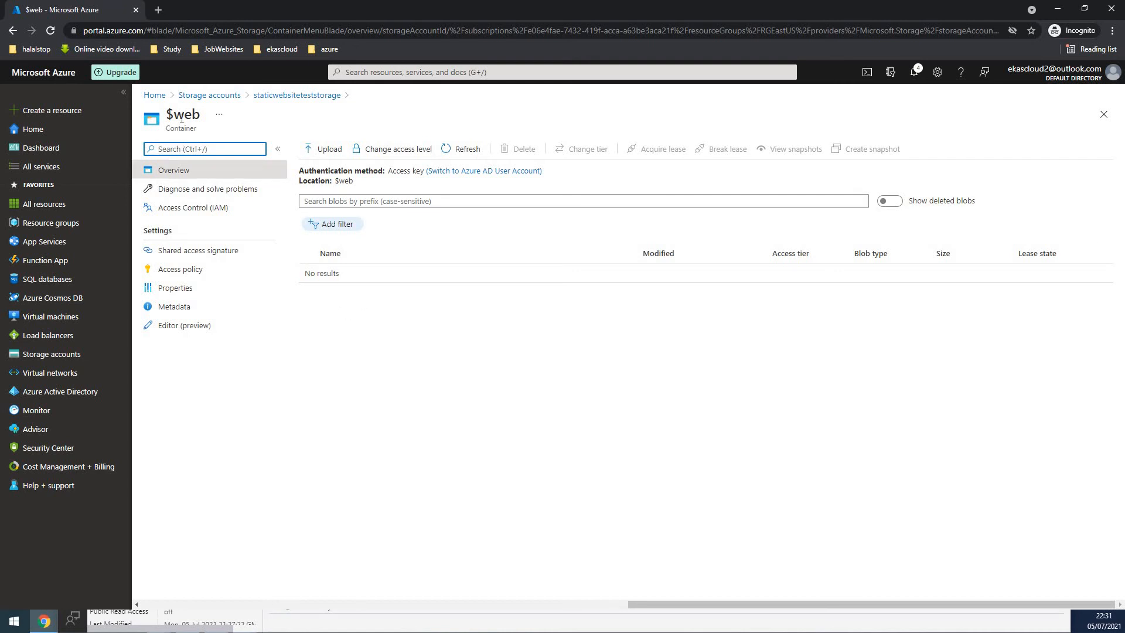
- Reopen staticwebsiteteststorage, view its static website settings, and open the $web container linked there
left_click(206, 95)
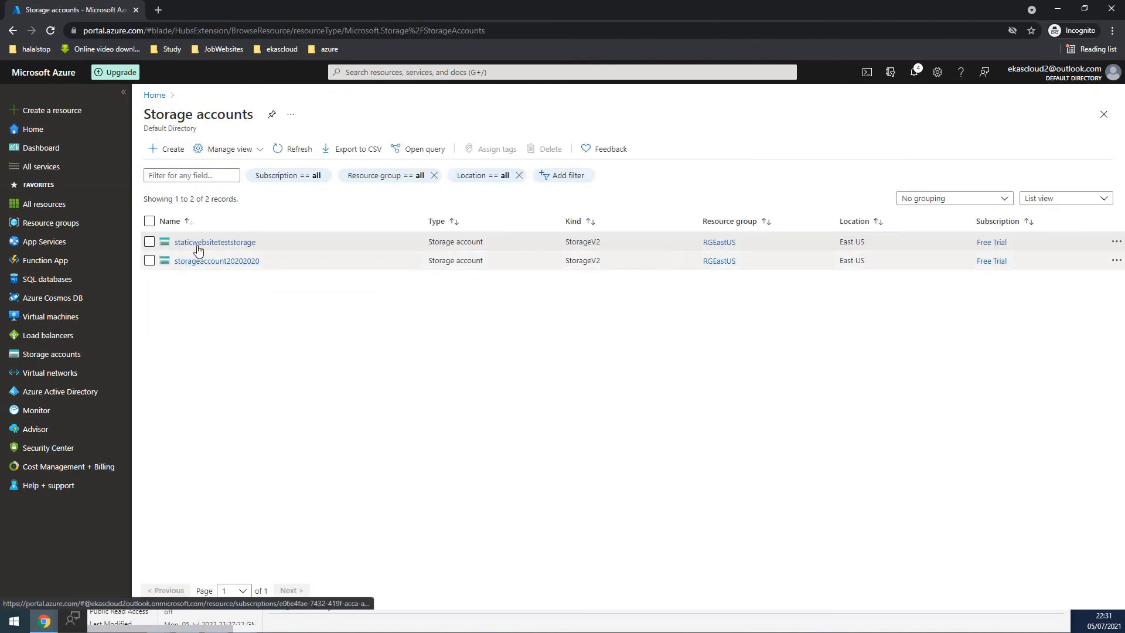
left_click(199, 242)
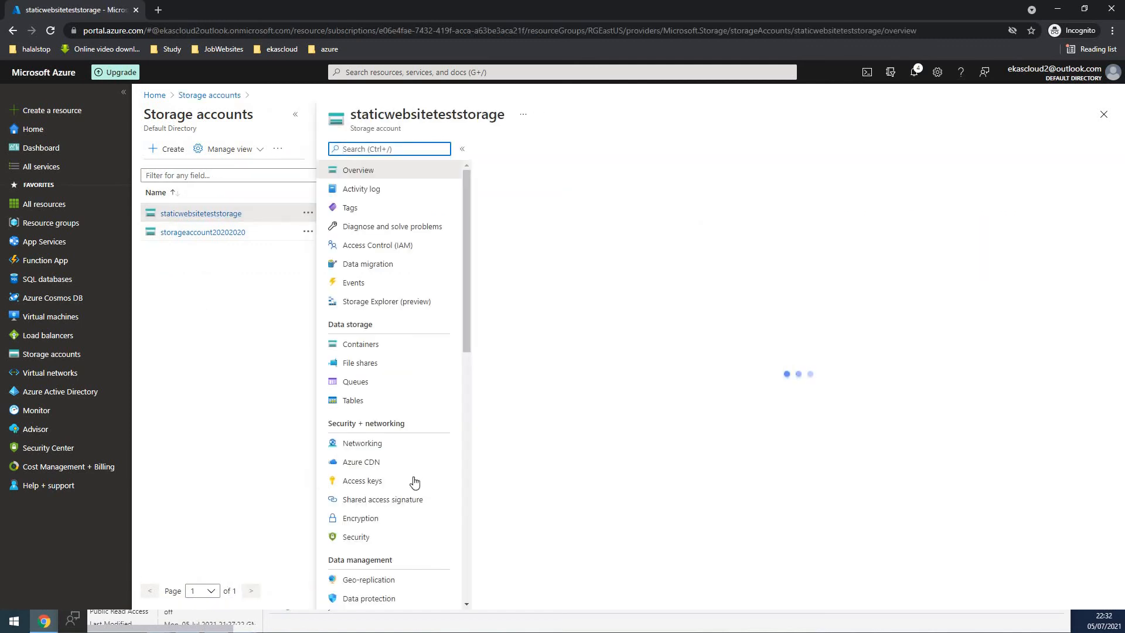
scroll(412, 483, "down", 5)
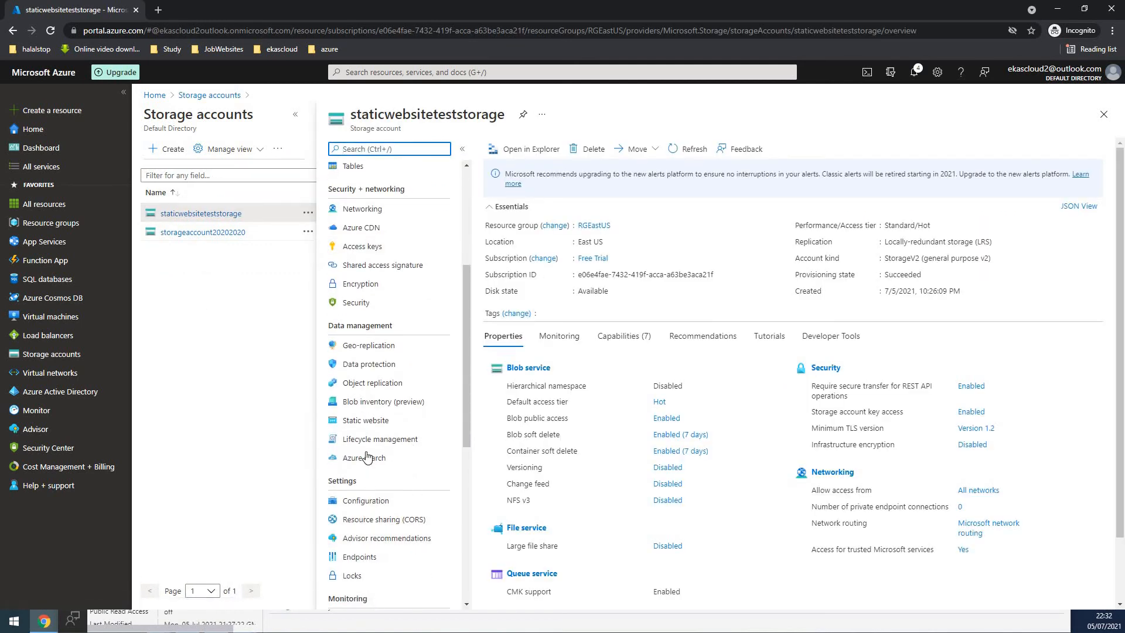
left_click(365, 421)
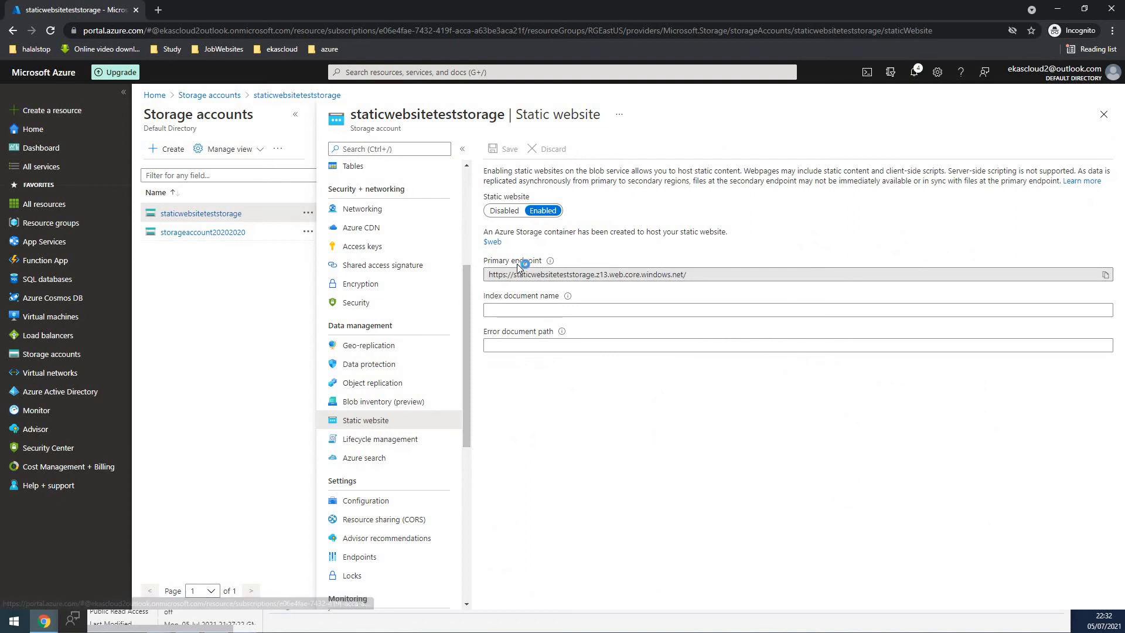
left_click(493, 242)
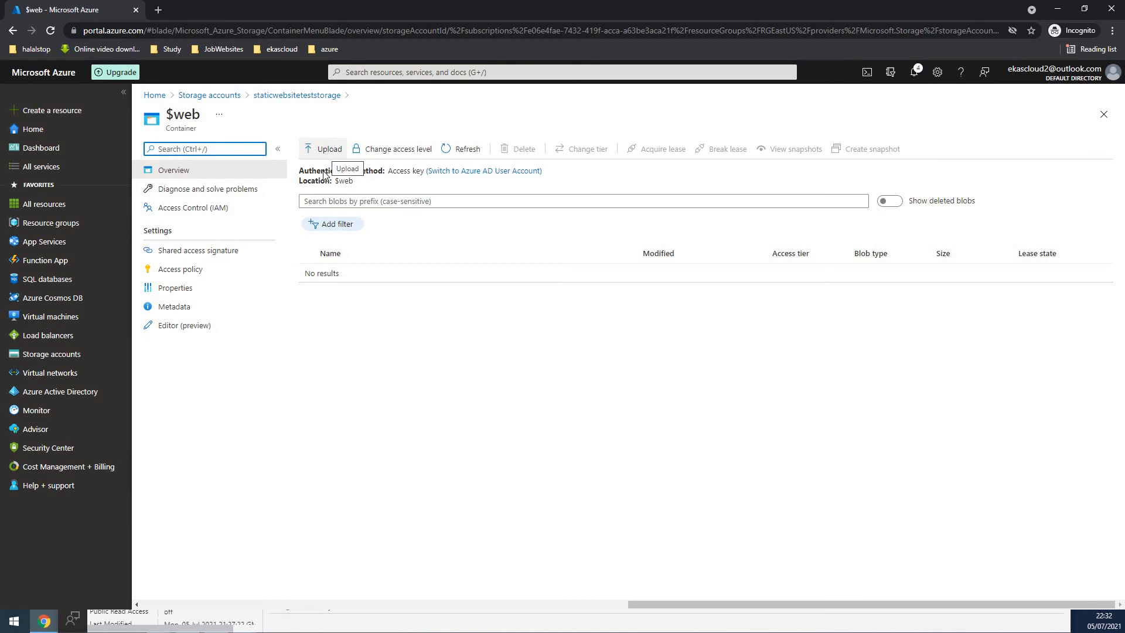
- Restore the browser window to a smaller size and bring Microsoft Azure Storage Explorer to the front
left_click(213, 628)
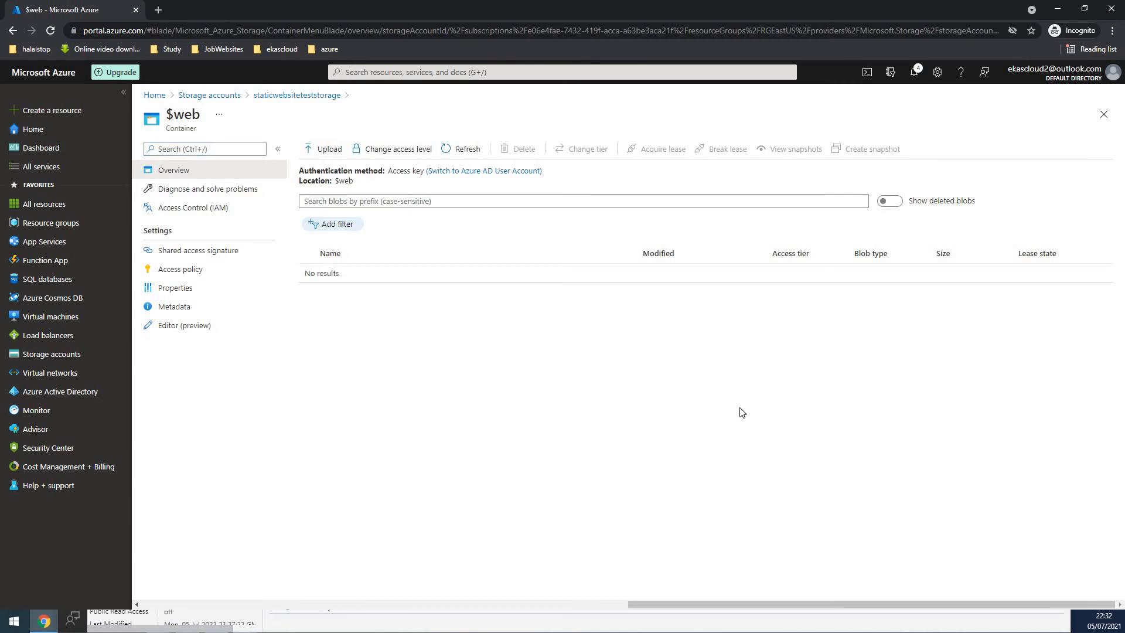
double_click(987, 8)
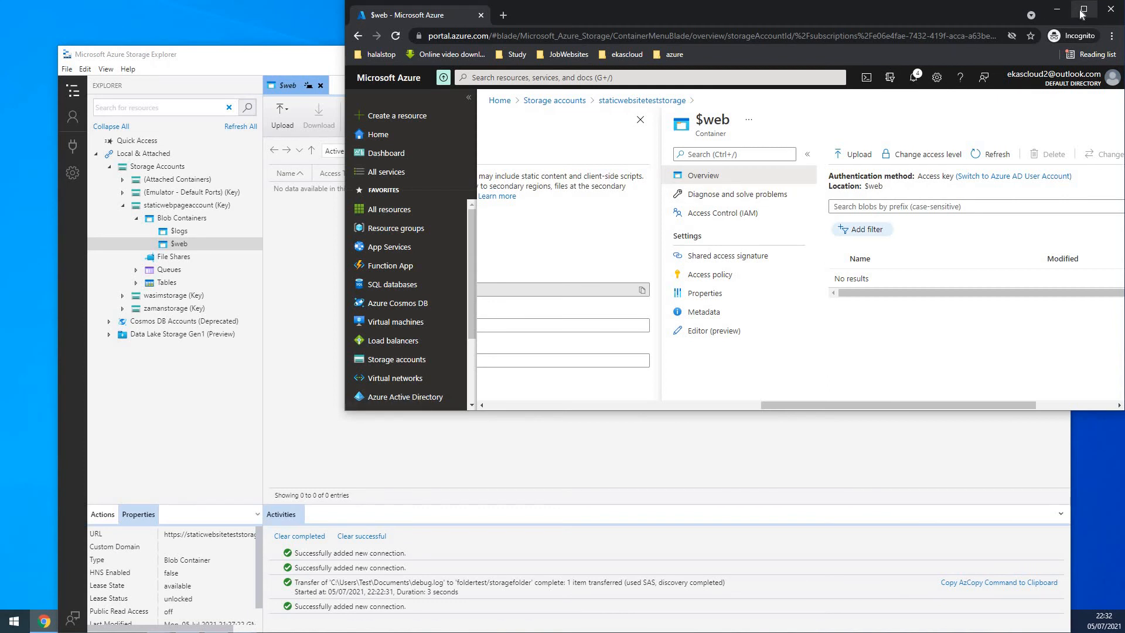
left_click(422, 463)
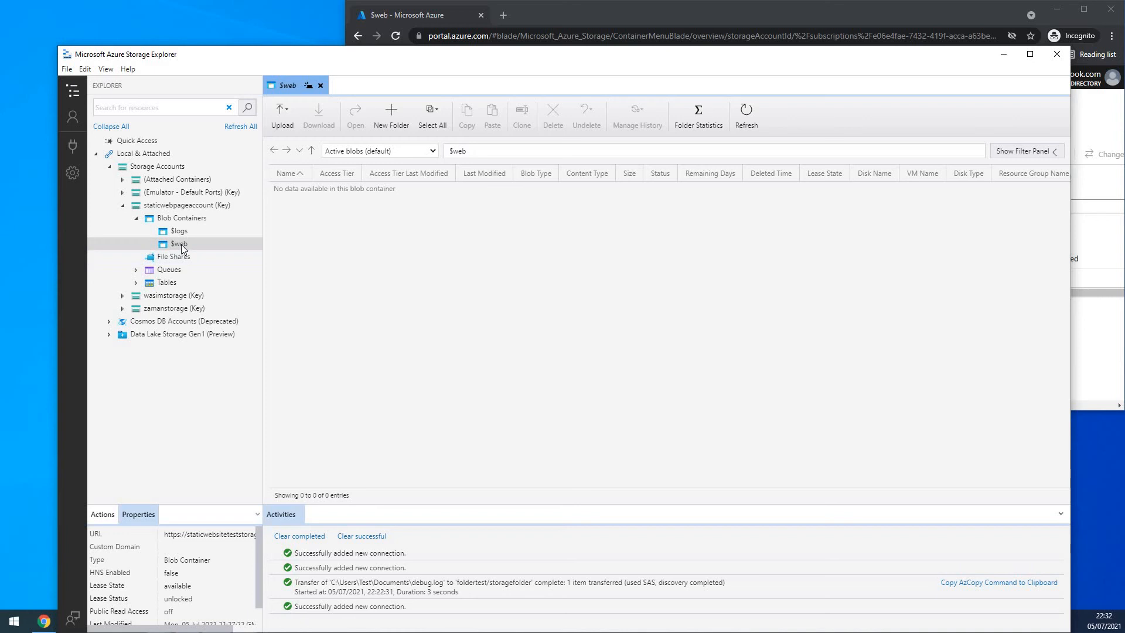
- Upload the css folder from Desktop > staticwebsitetemplate > garelick to the $web container
left_click(283, 118)
left_click(301, 143)
left_click(683, 230)
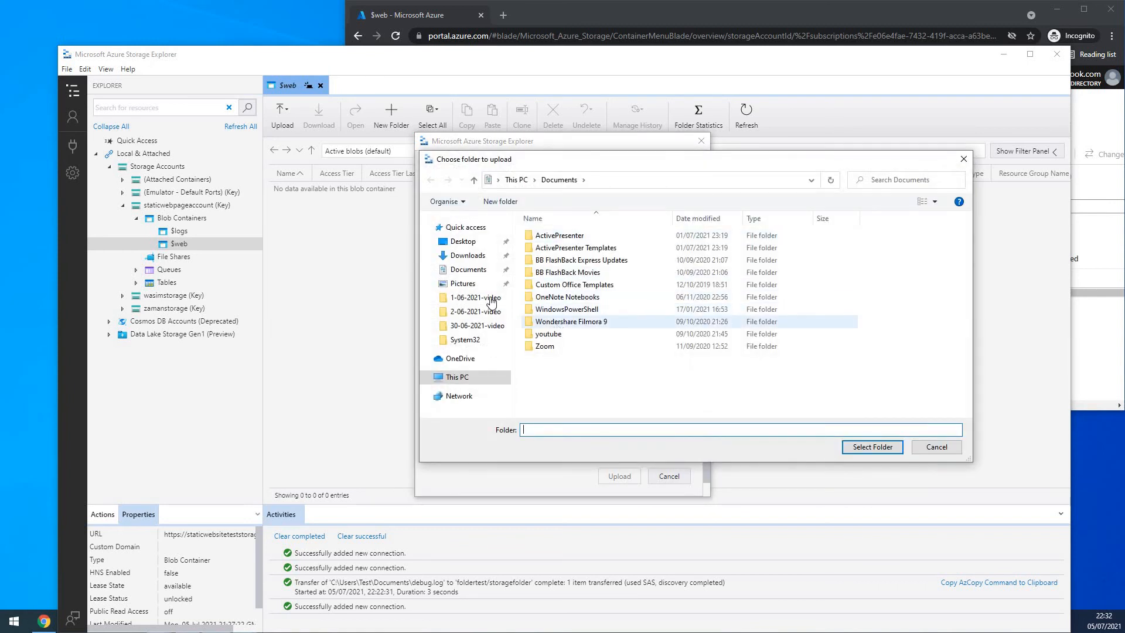
left_click(463, 241)
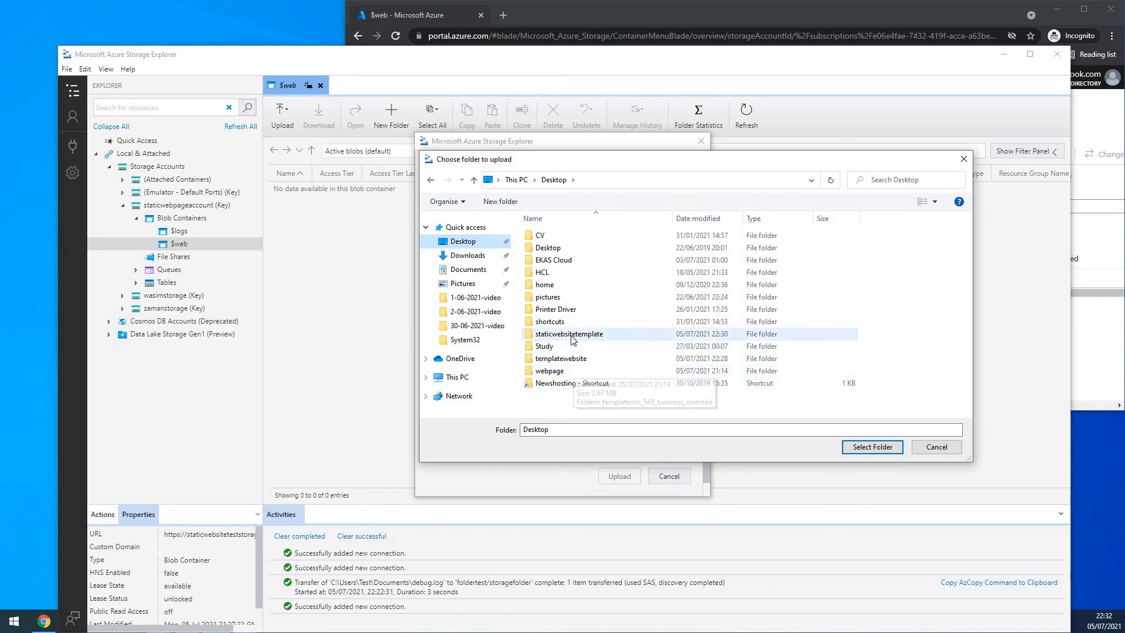
double_click(572, 335)
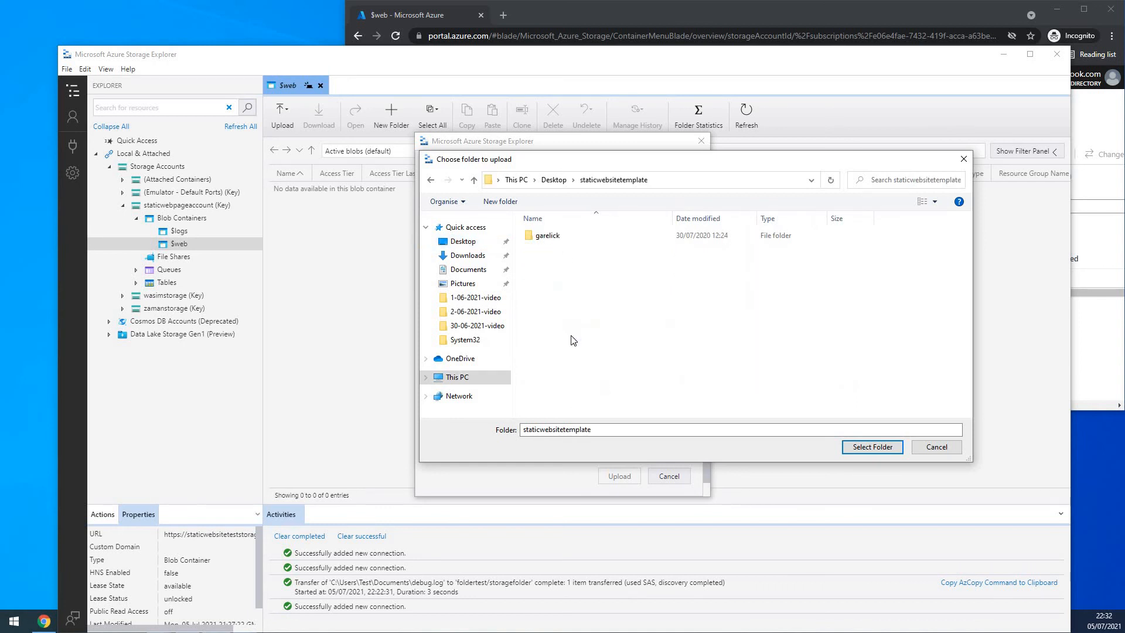
double_click(548, 236)
left_click(546, 236)
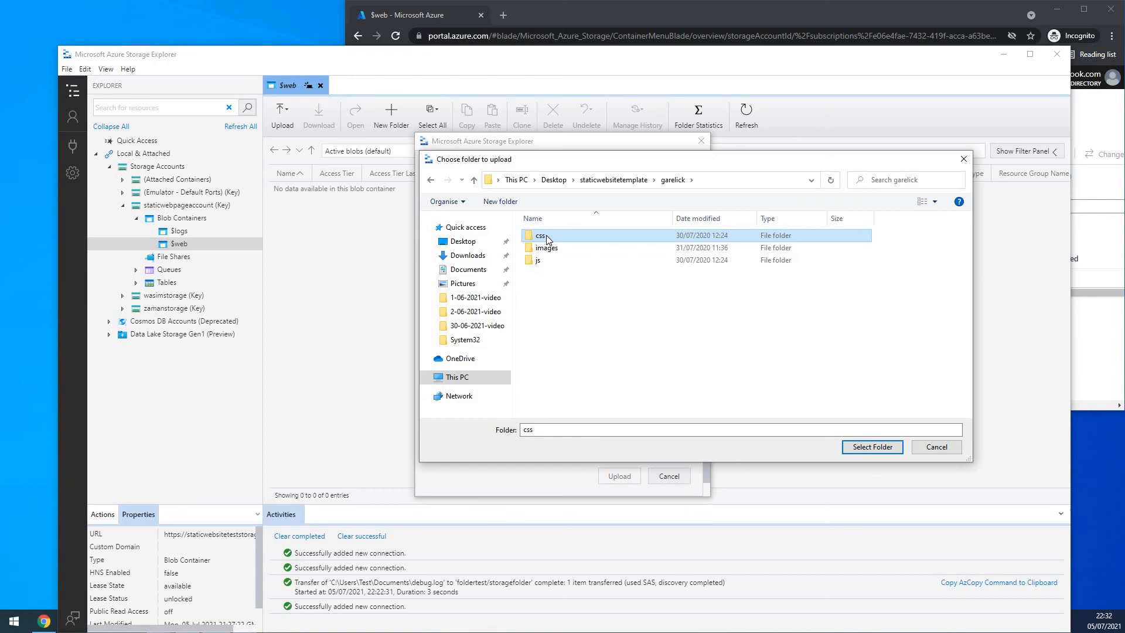
left_click(872, 447)
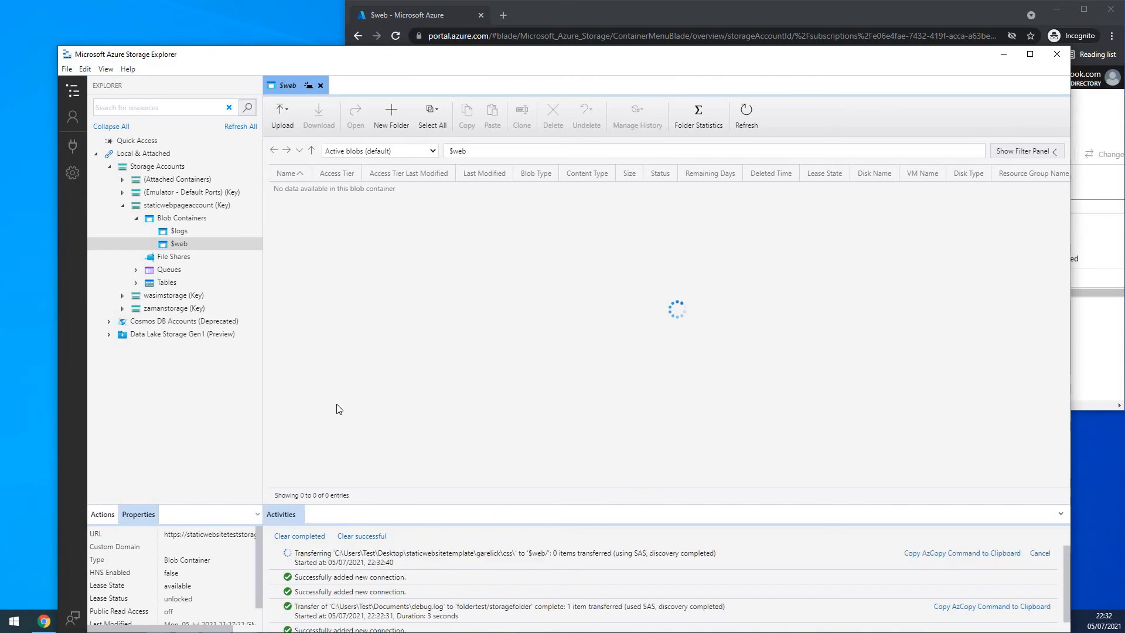
- Upload the images folder from the garelick template folder to the $web container
left_click(283, 117)
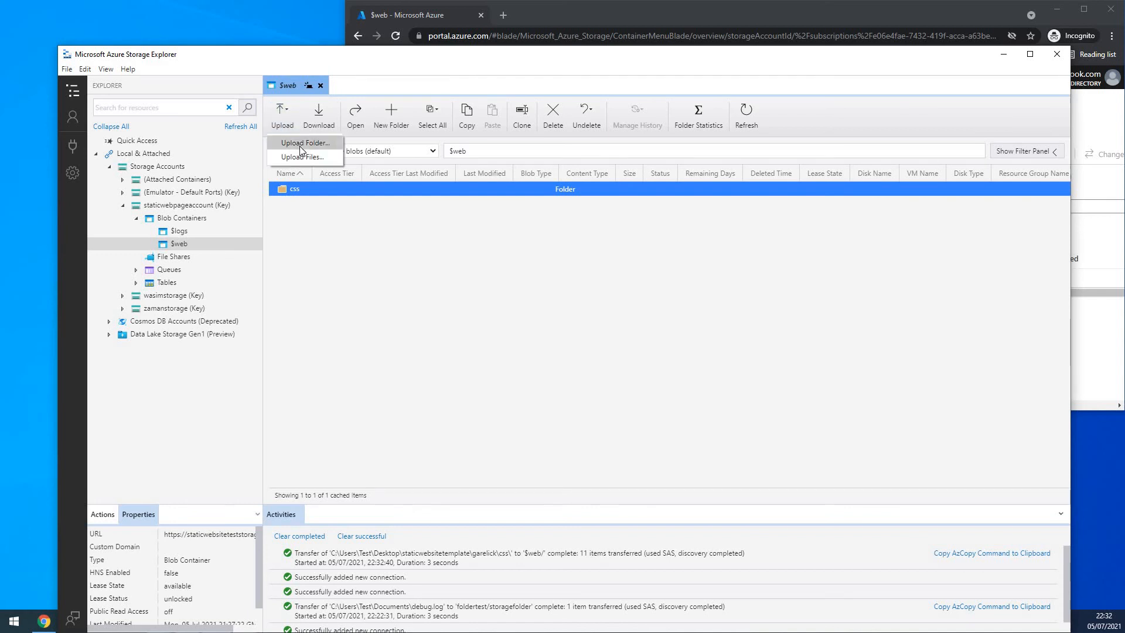
left_click(300, 146)
left_click(685, 228)
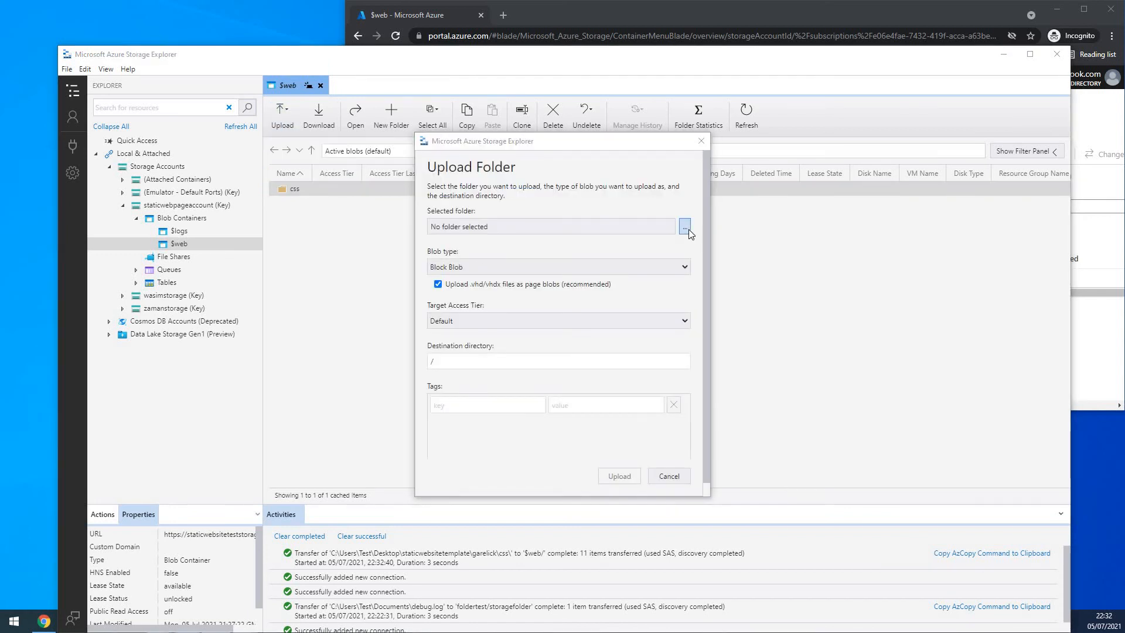
left_click(644, 248)
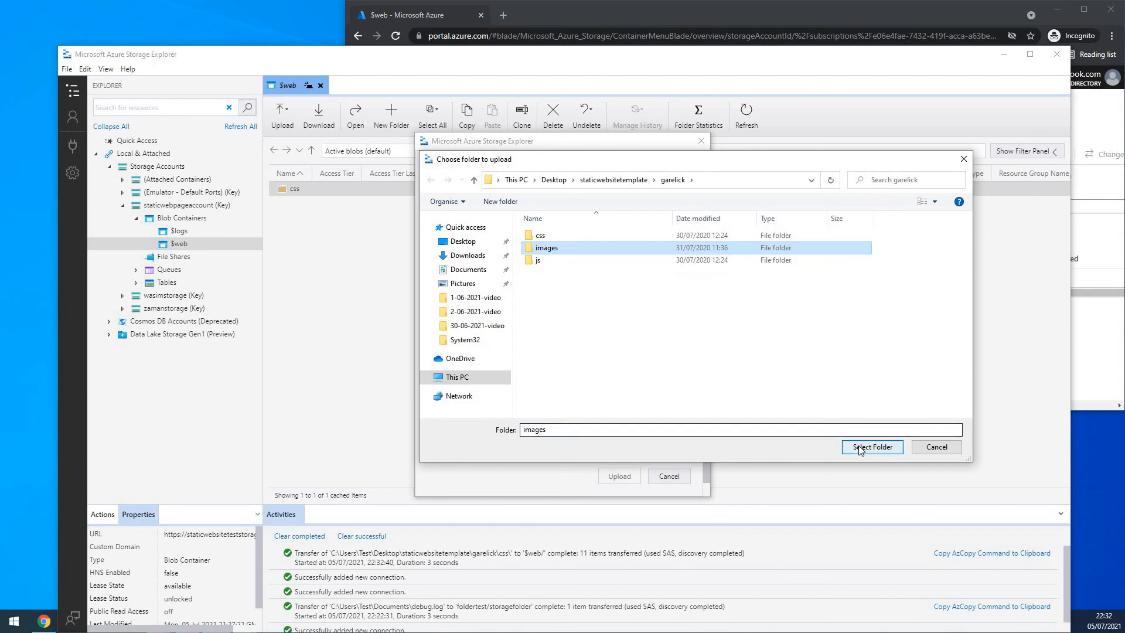
left_click(871, 447)
left_click(618, 476)
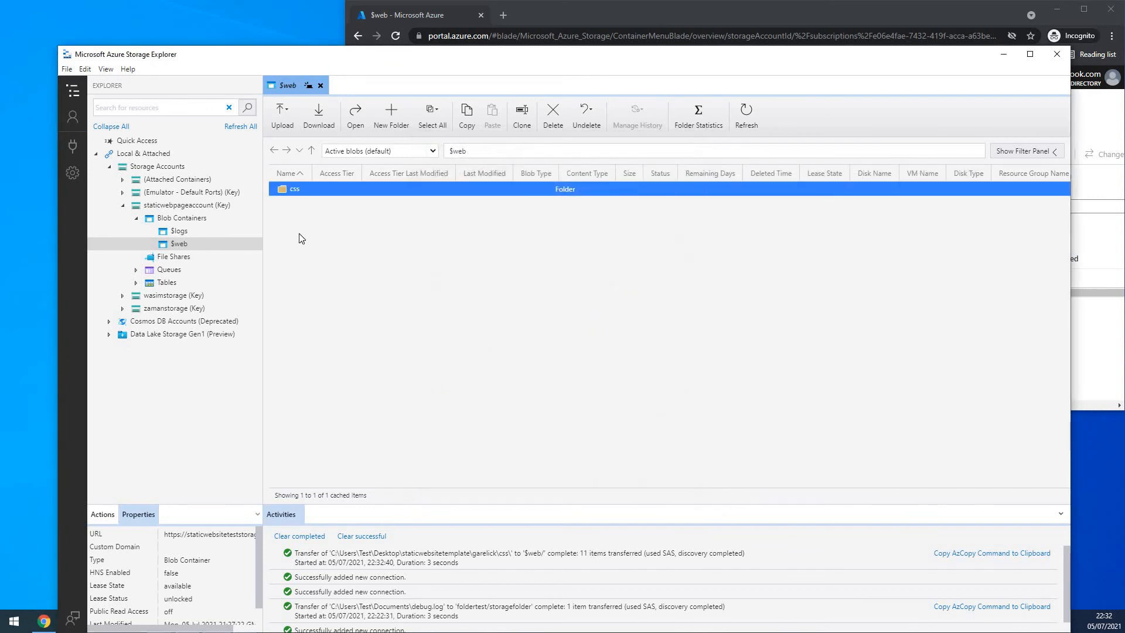
- Upload the js folder from the garelick template folder to the $web container
left_click(277, 127)
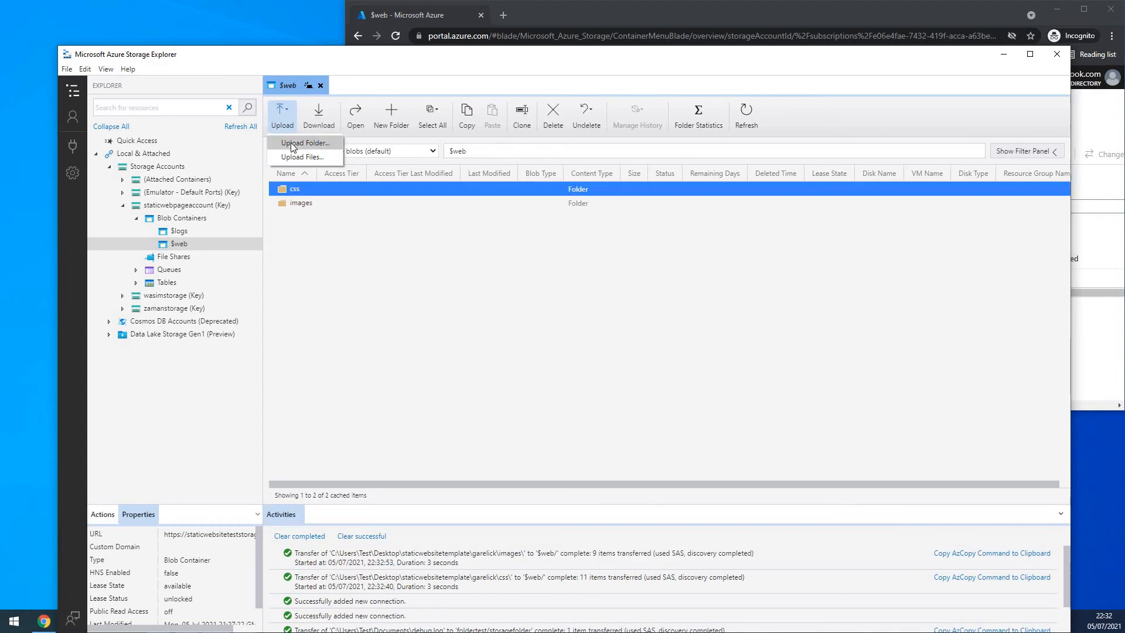
left_click(291, 144)
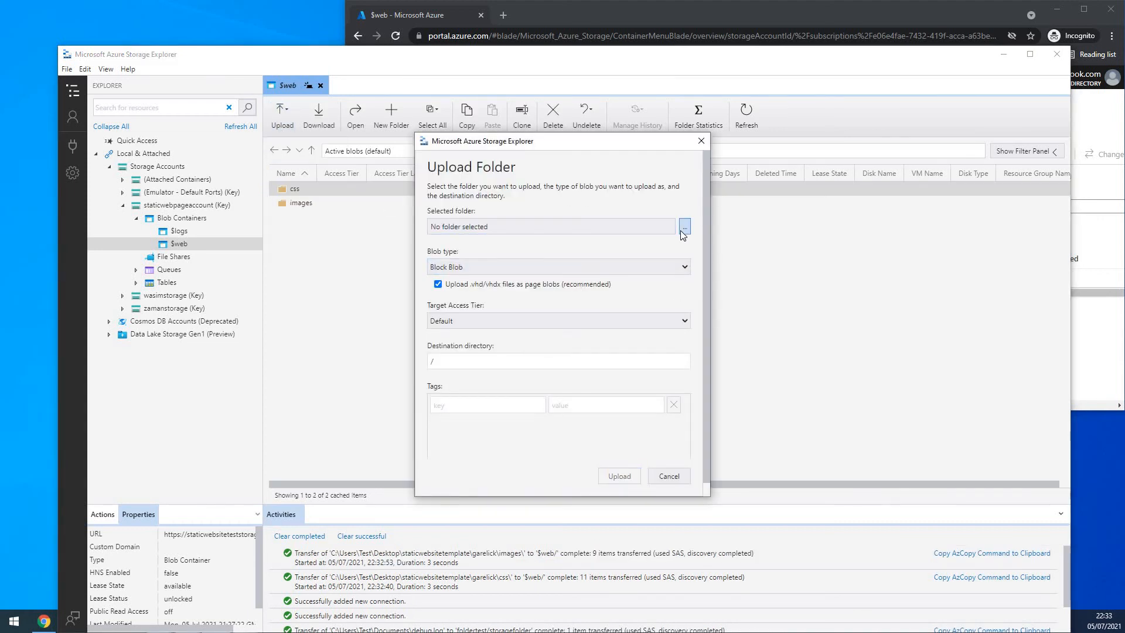
left_click(683, 227)
left_click(564, 261)
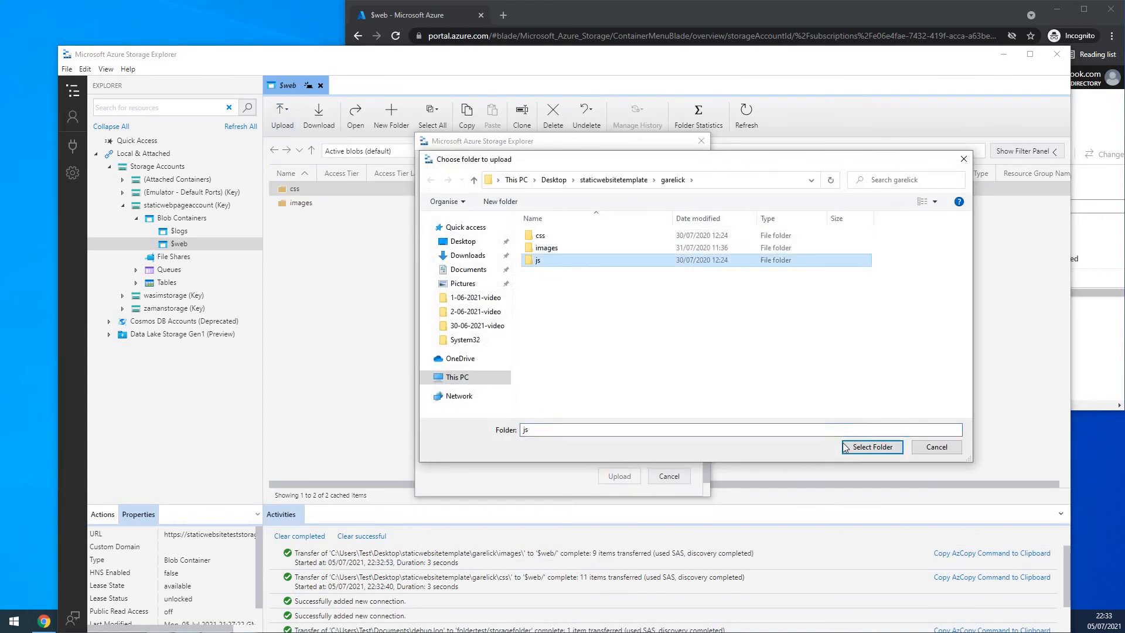
left_click(872, 447)
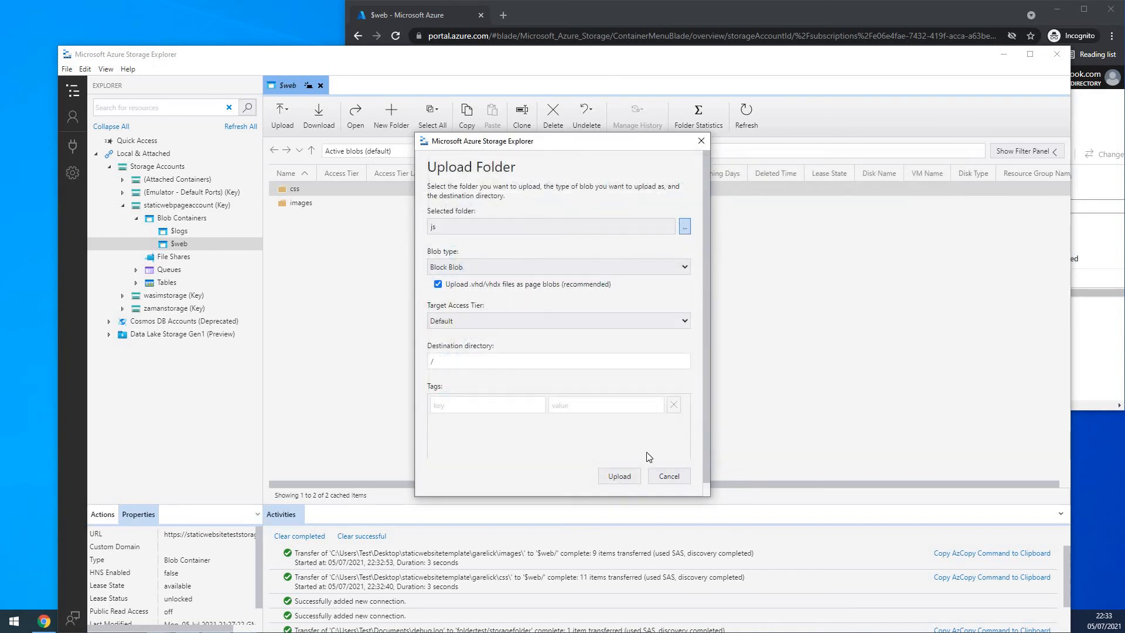
left_click(619, 475)
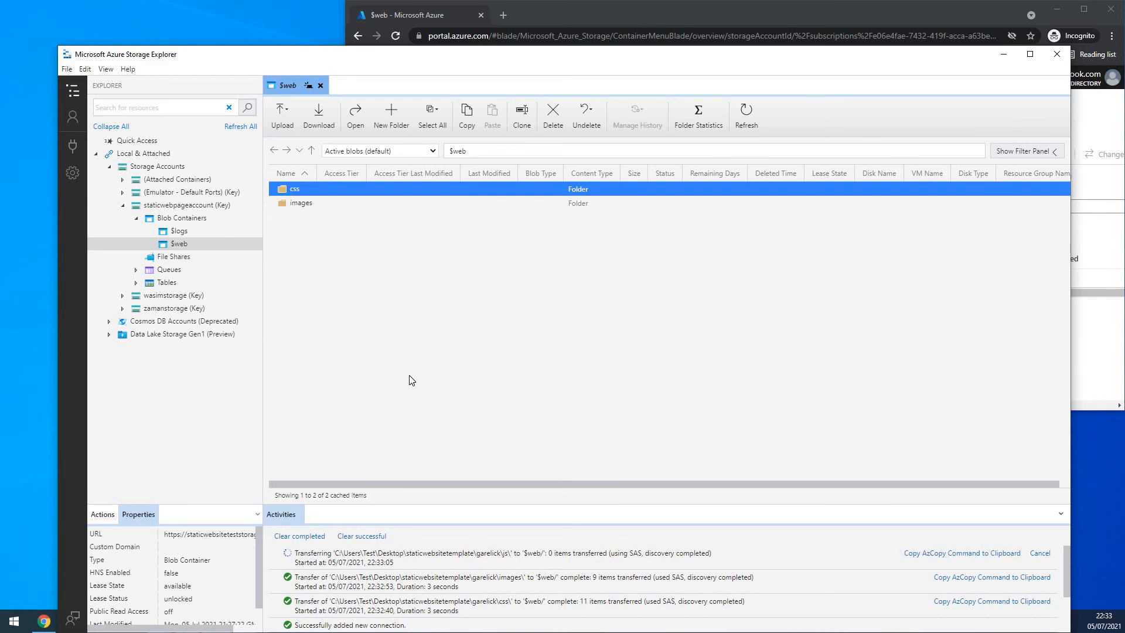
- Upload the index.html file from the garelick template folder to the root of the $web container
left_click(287, 109)
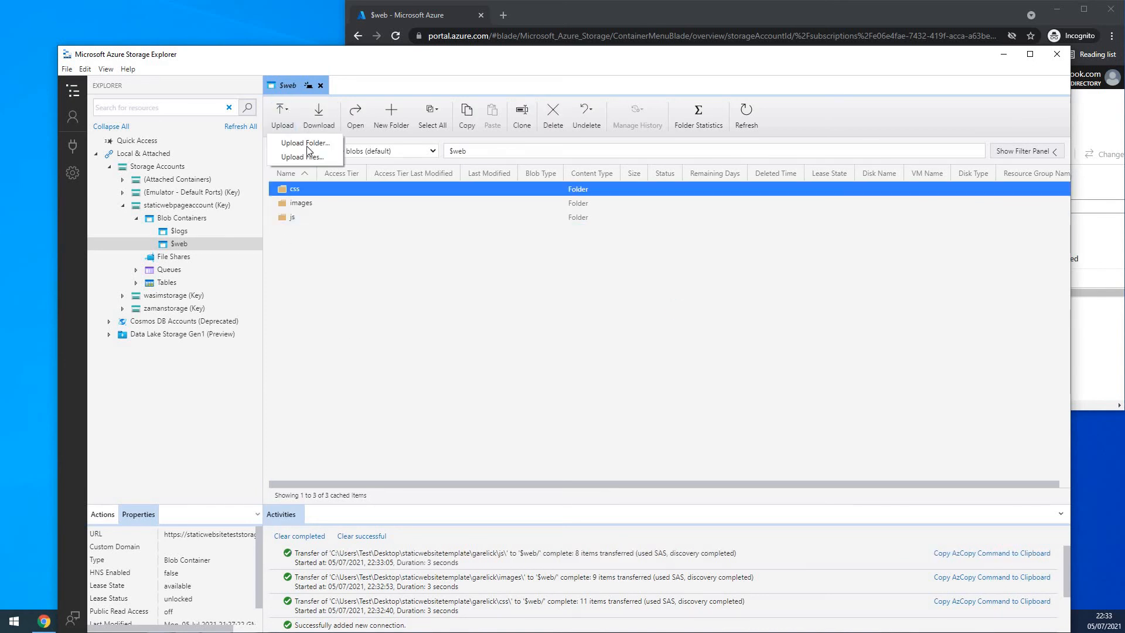
left_click(309, 157)
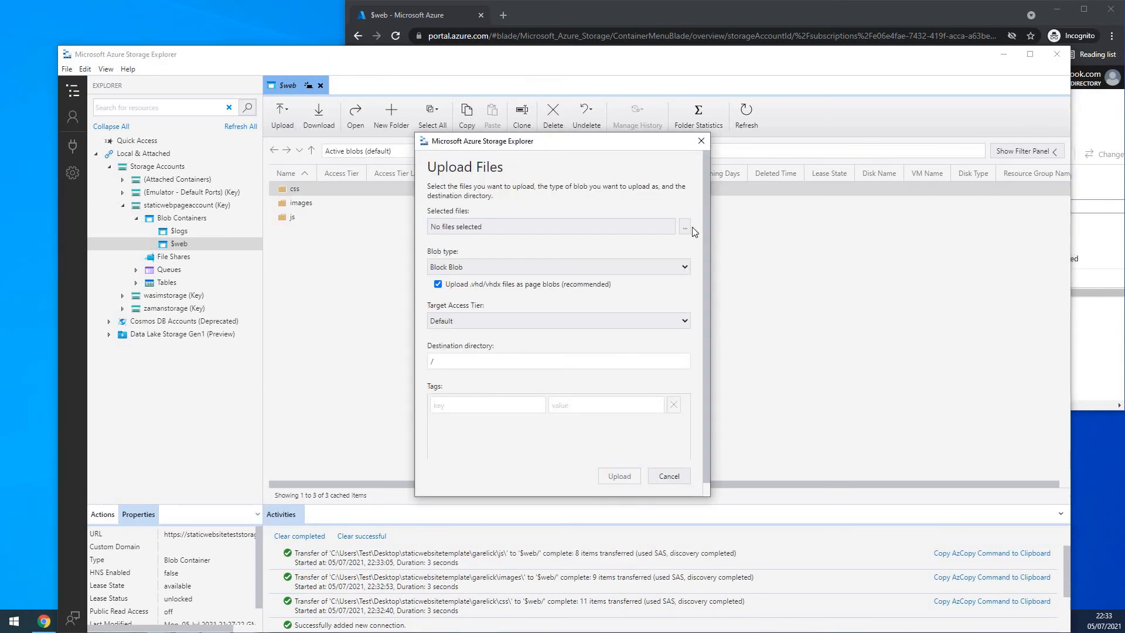
left_click(685, 227)
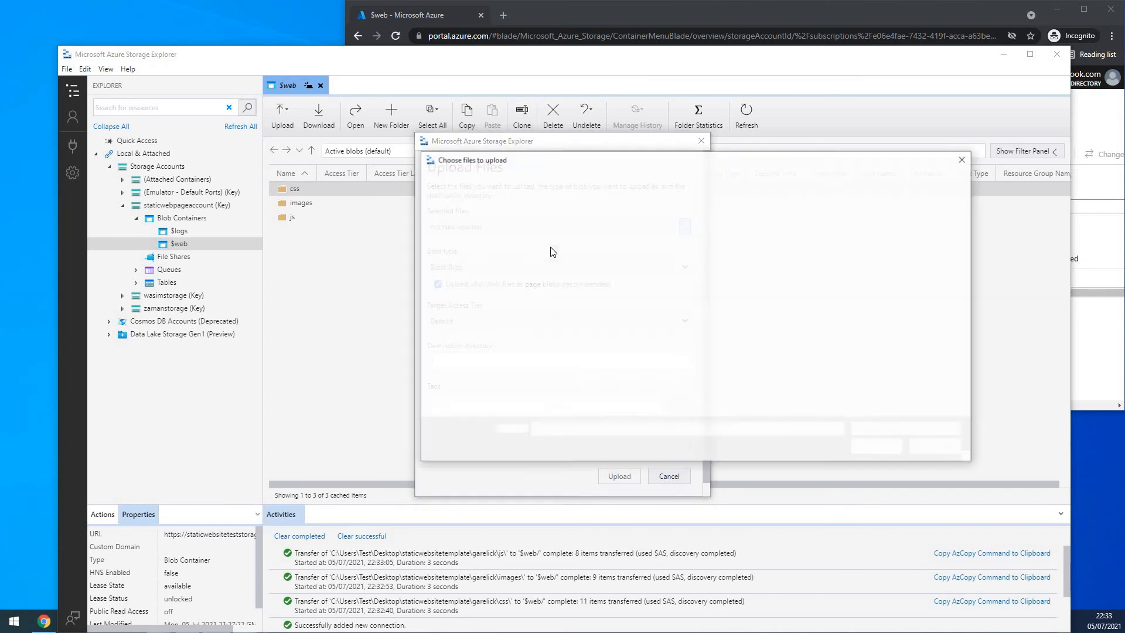
left_click(564, 273)
left_click(881, 450)
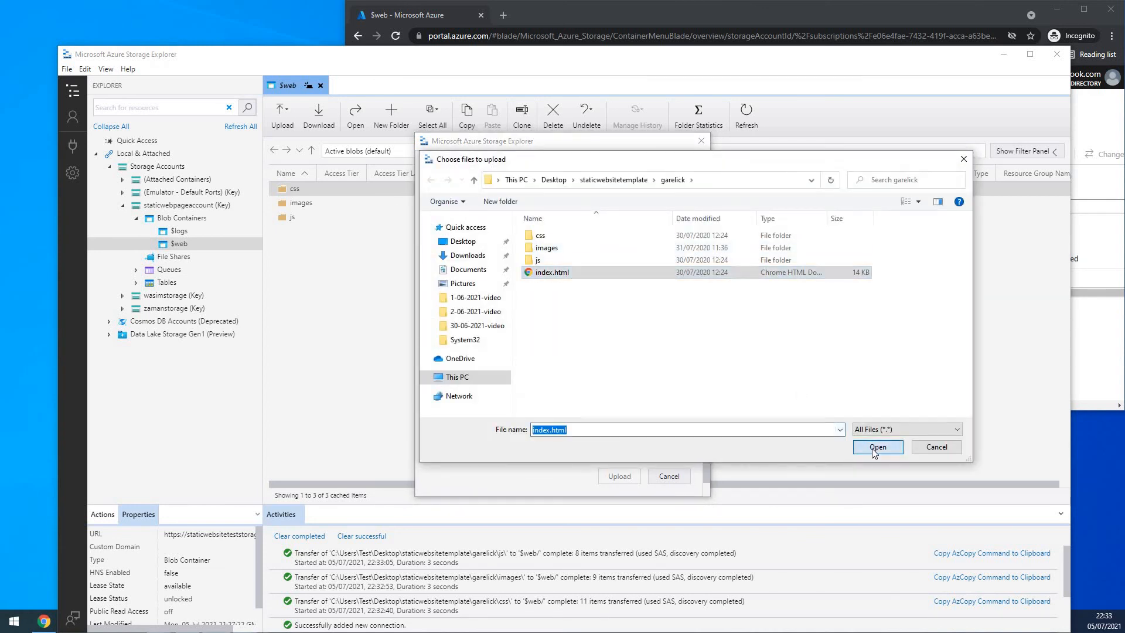
left_click(619, 476)
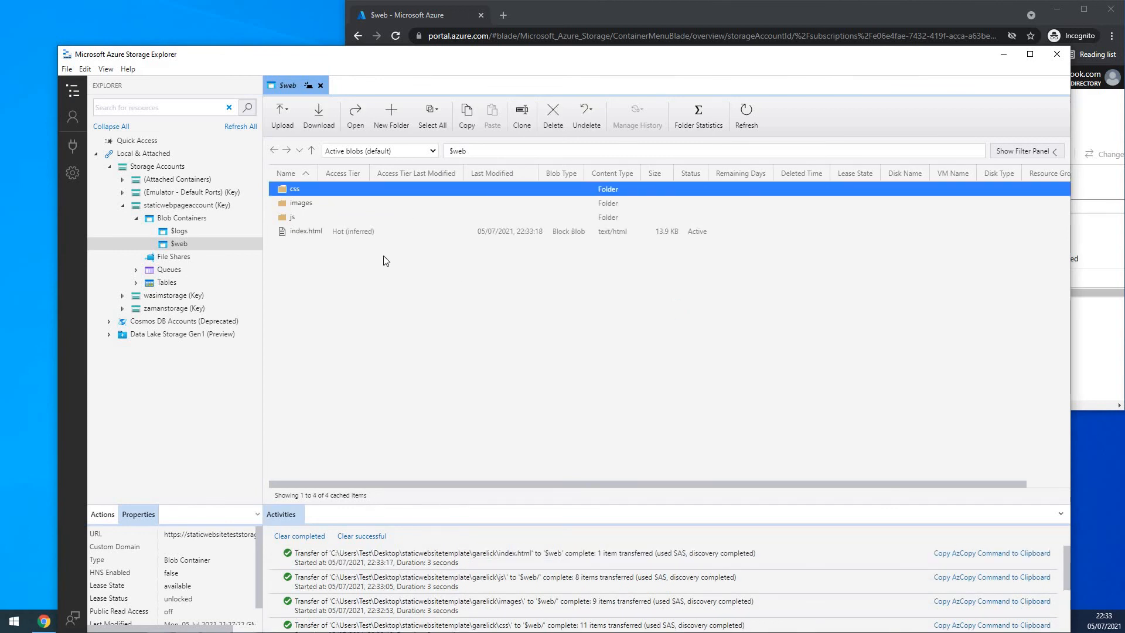
- Switch to the maximized Azure portal browser window and view the $web container's contents through the containers of staticwebsiteteststorage
left_click(1003, 56)
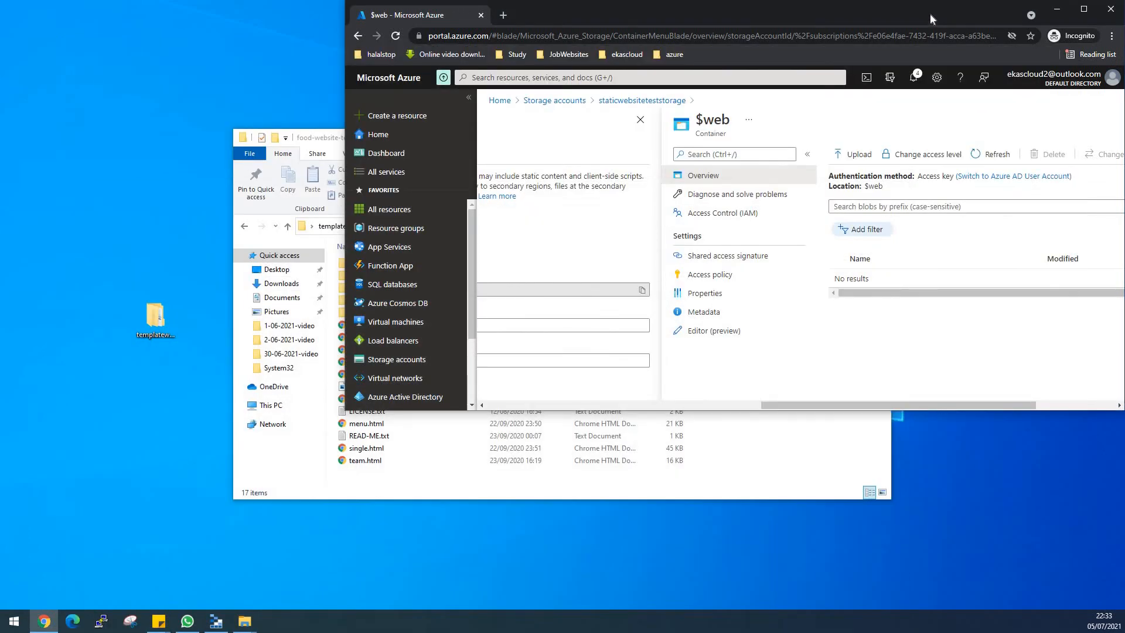
double_click(929, 13)
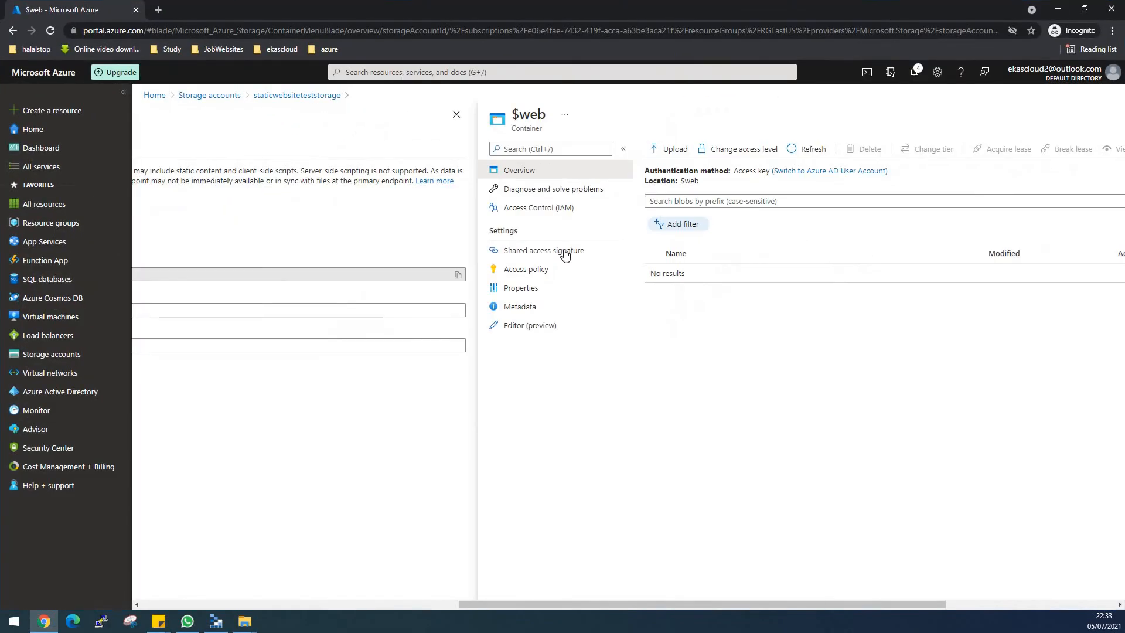
left_click(462, 114)
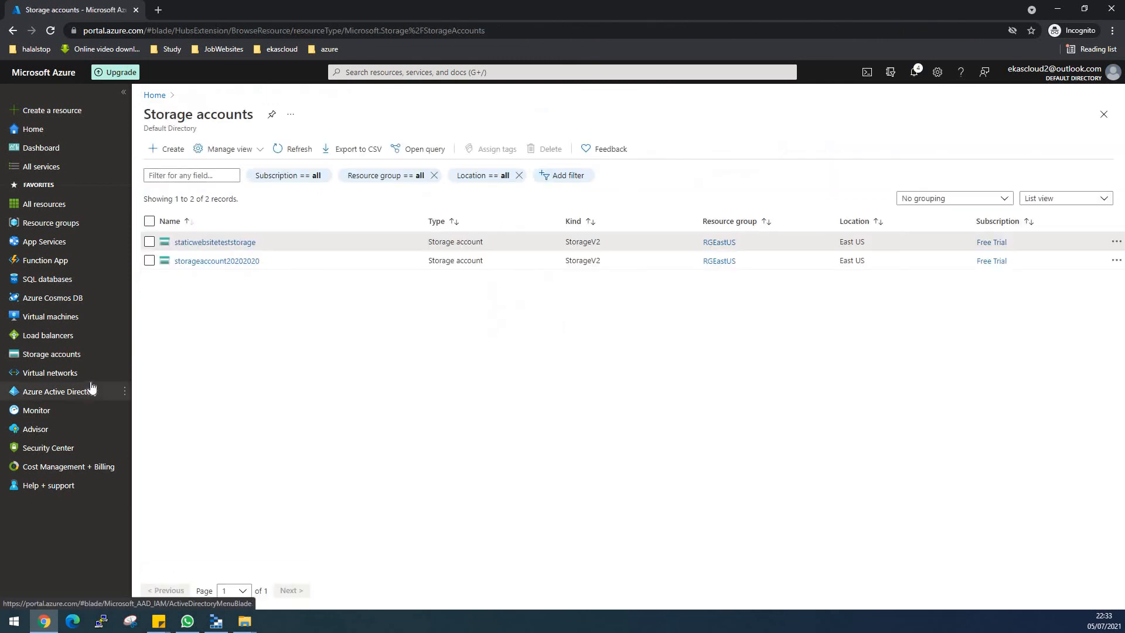
left_click(202, 242)
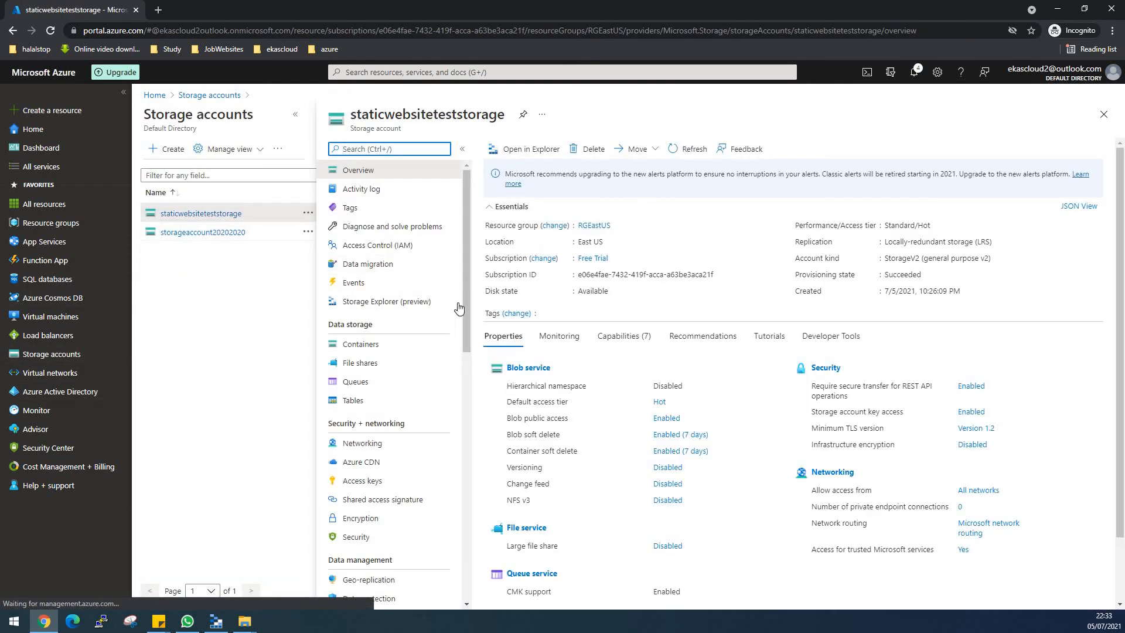
left_click(368, 346)
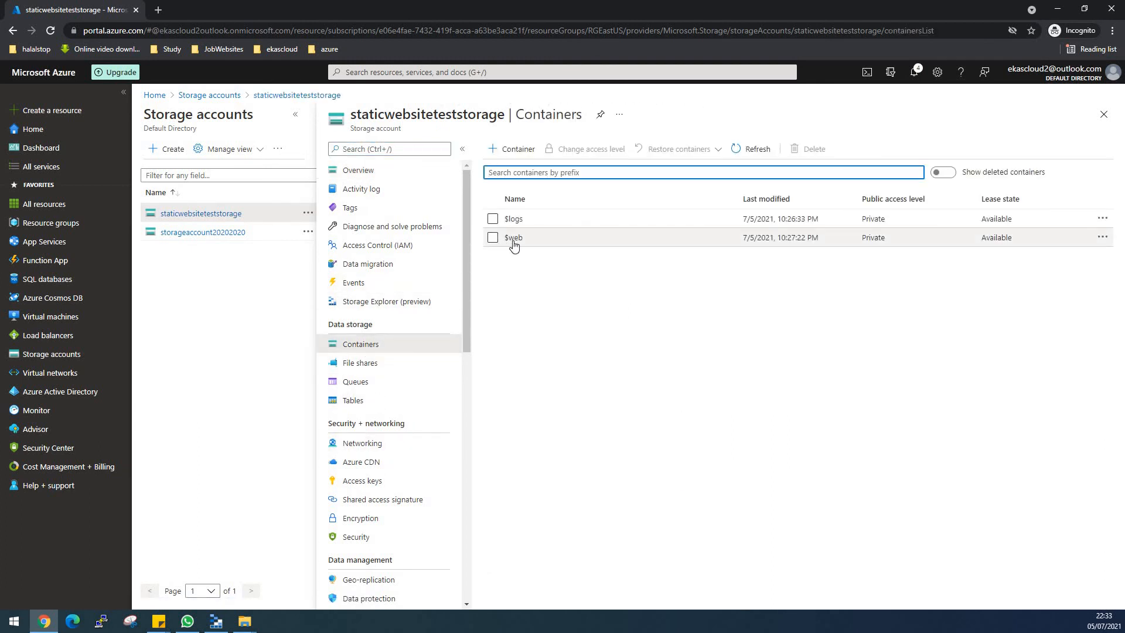
left_click(513, 238)
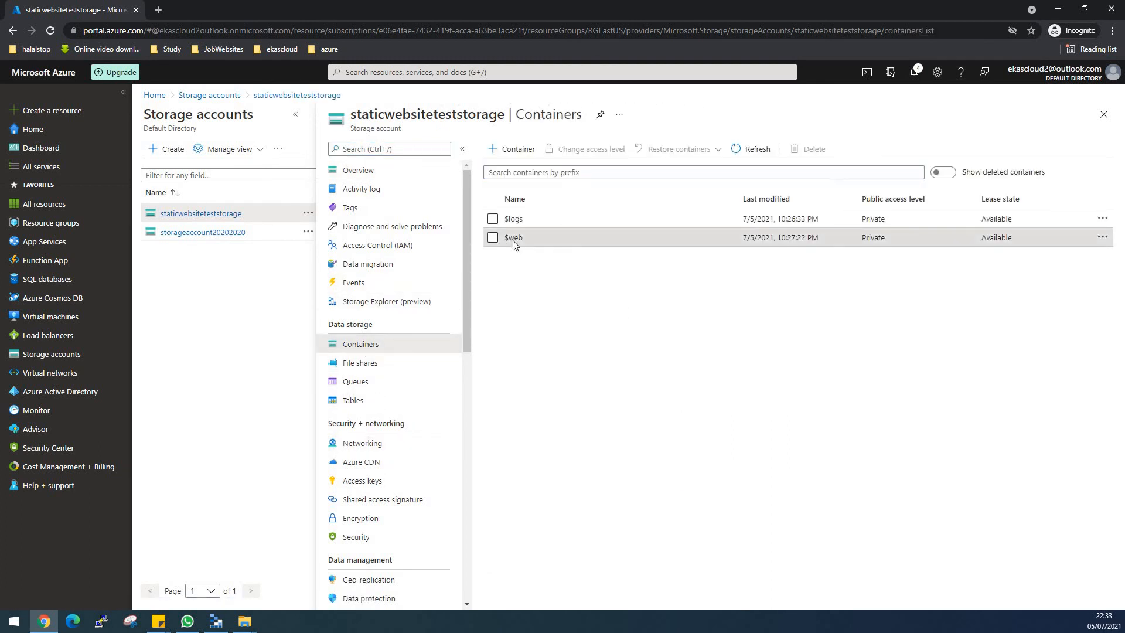
- Return to the containers list, recheck the contents of $web, and go back to the list
left_click(14, 32)
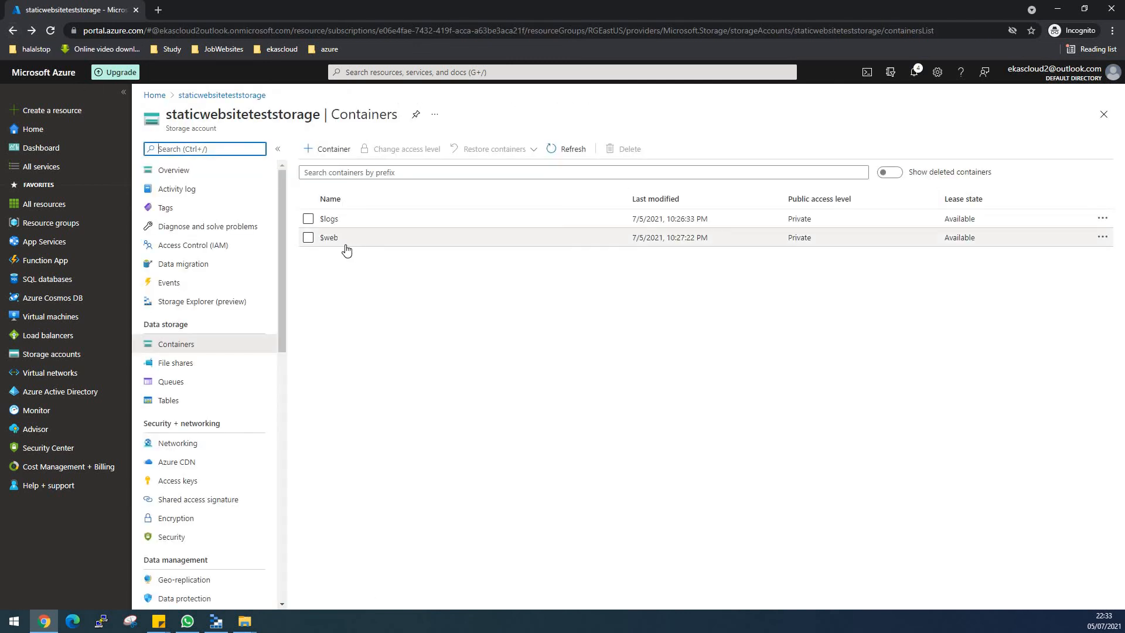
left_click(333, 239)
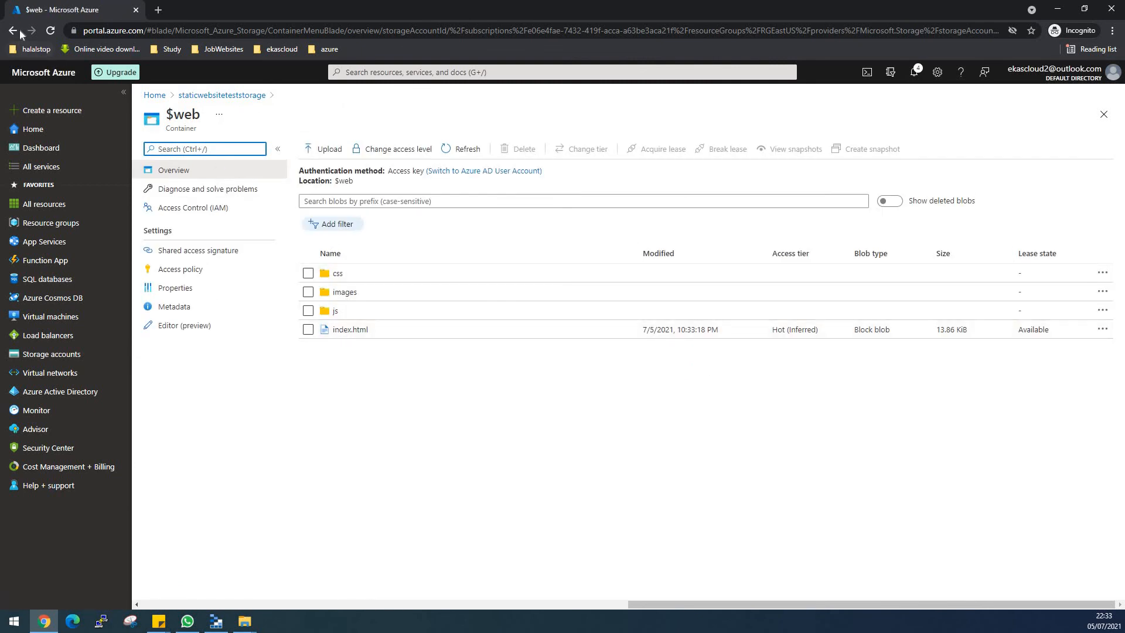
key("alt+Left")
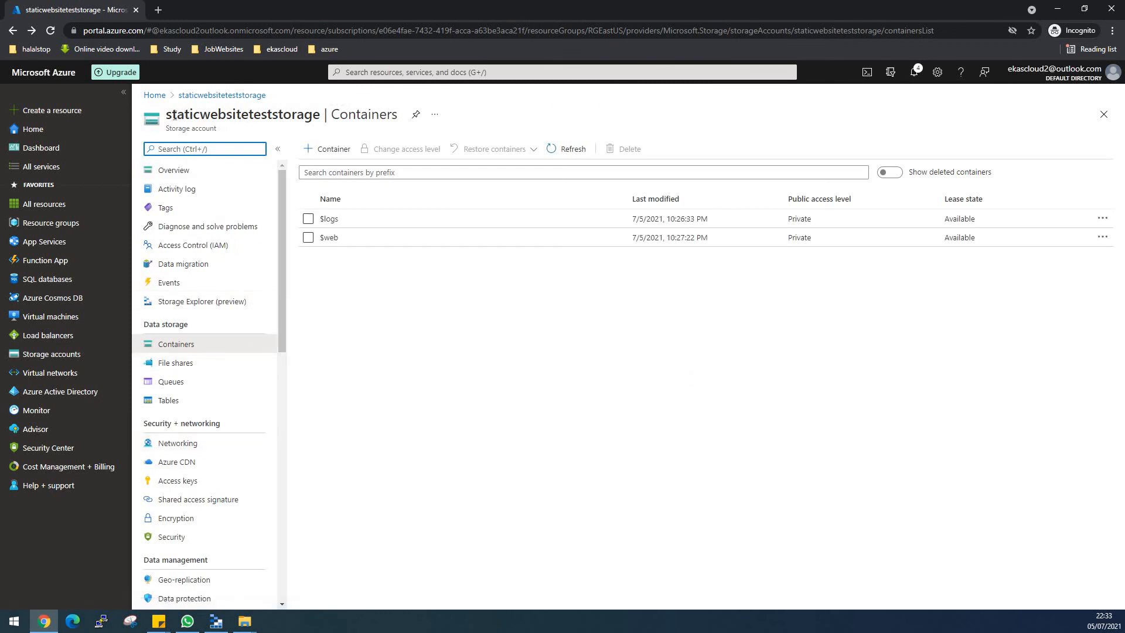
- Open the static website settings of staticwebsiteteststorage and copy the primary endpoint URL
left_click_drag(168, 117, 321, 117)
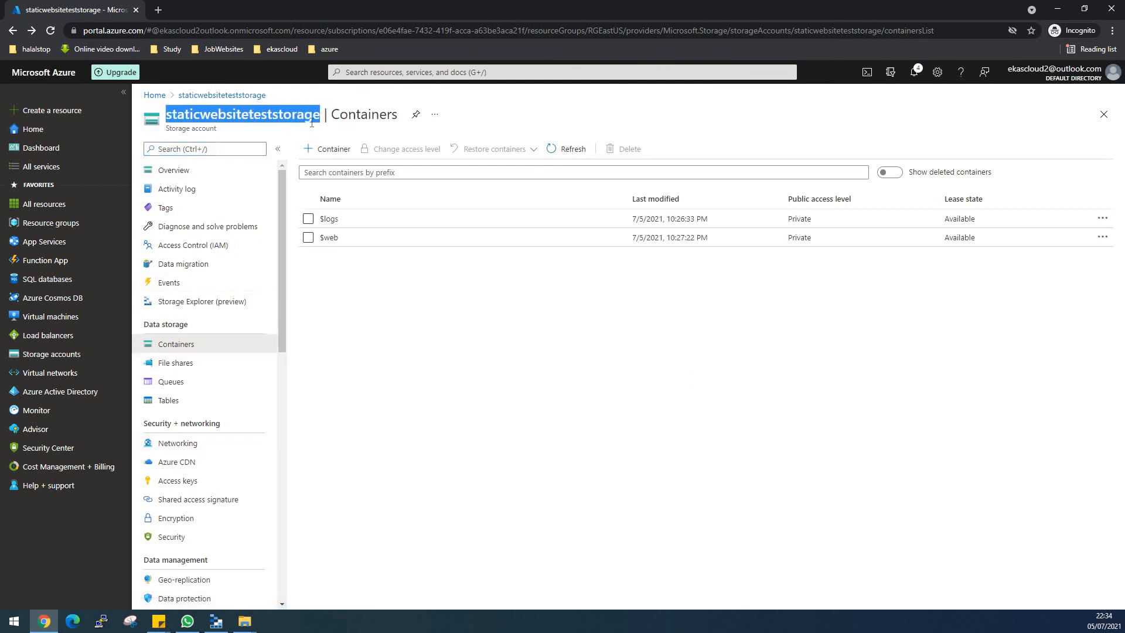
scroll(189, 358, "down", 2)
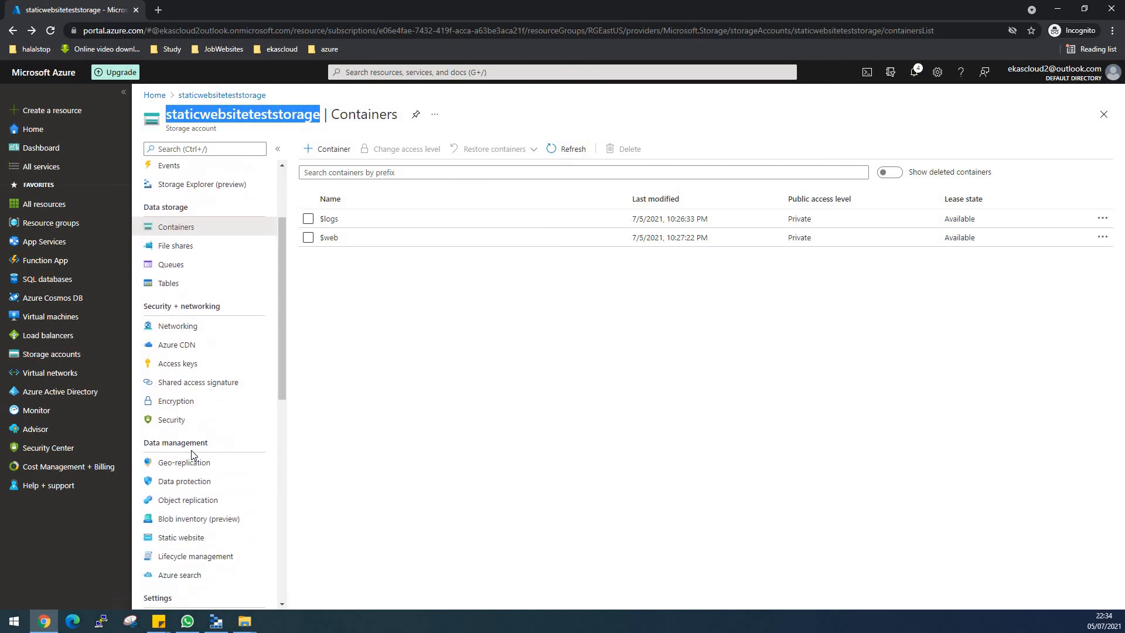
left_click(185, 539)
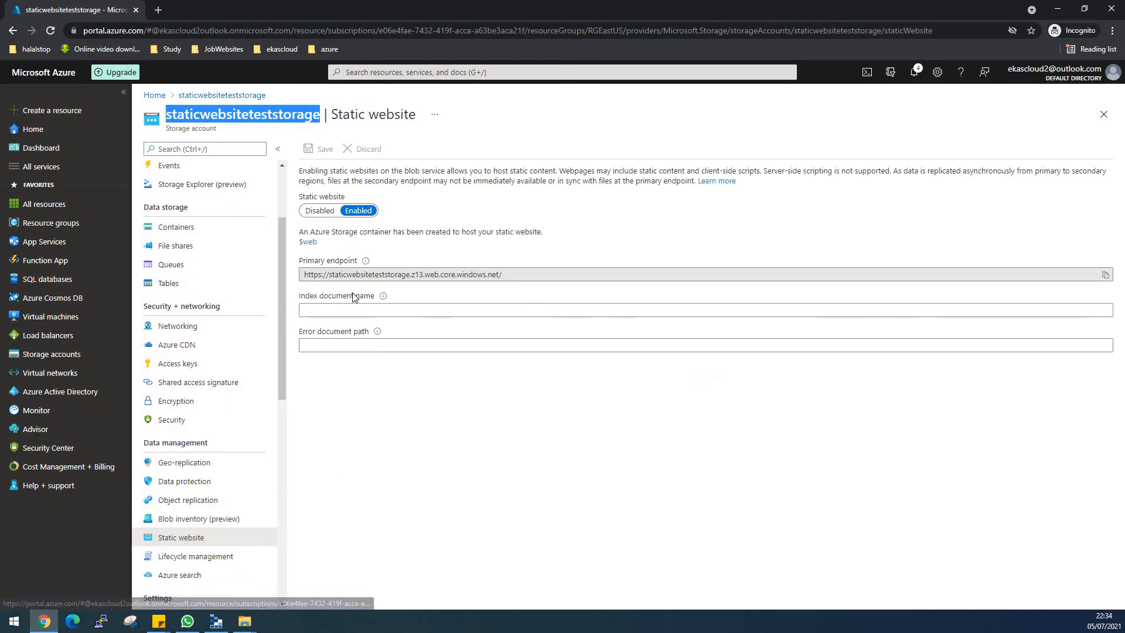
left_click(1106, 275)
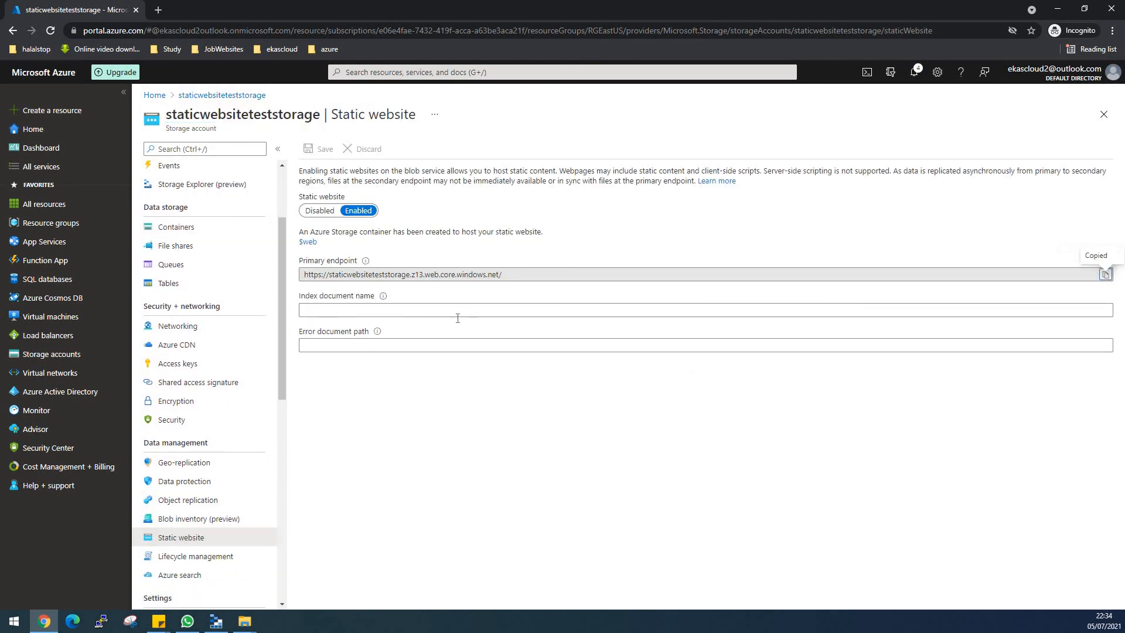
left_click(159, 10)
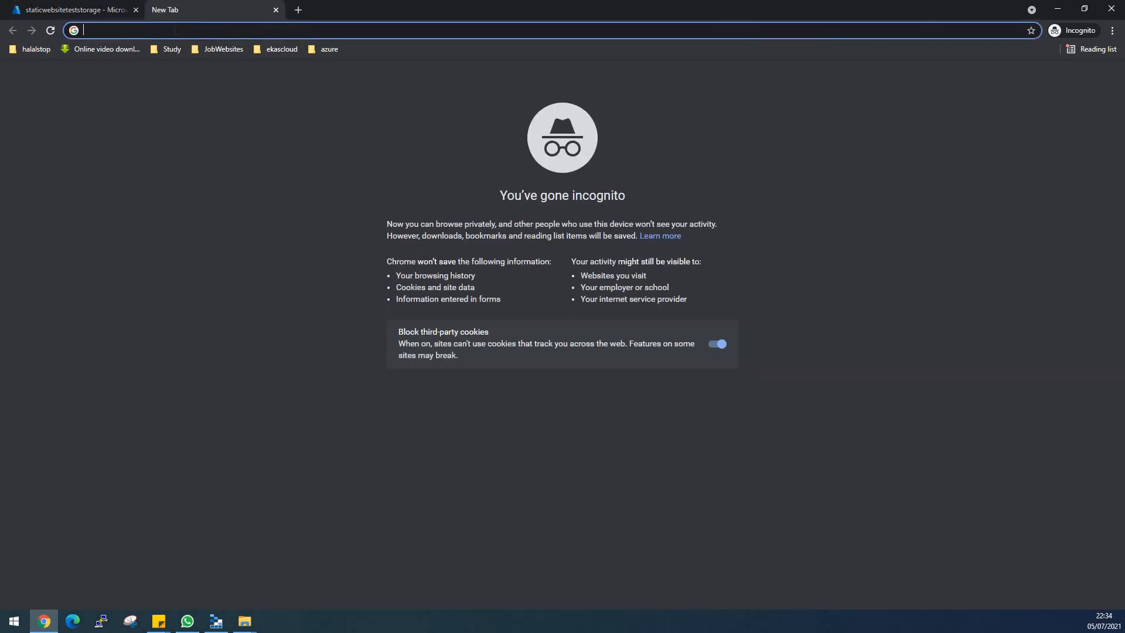
right_click(173, 30)
left_click(208, 109)
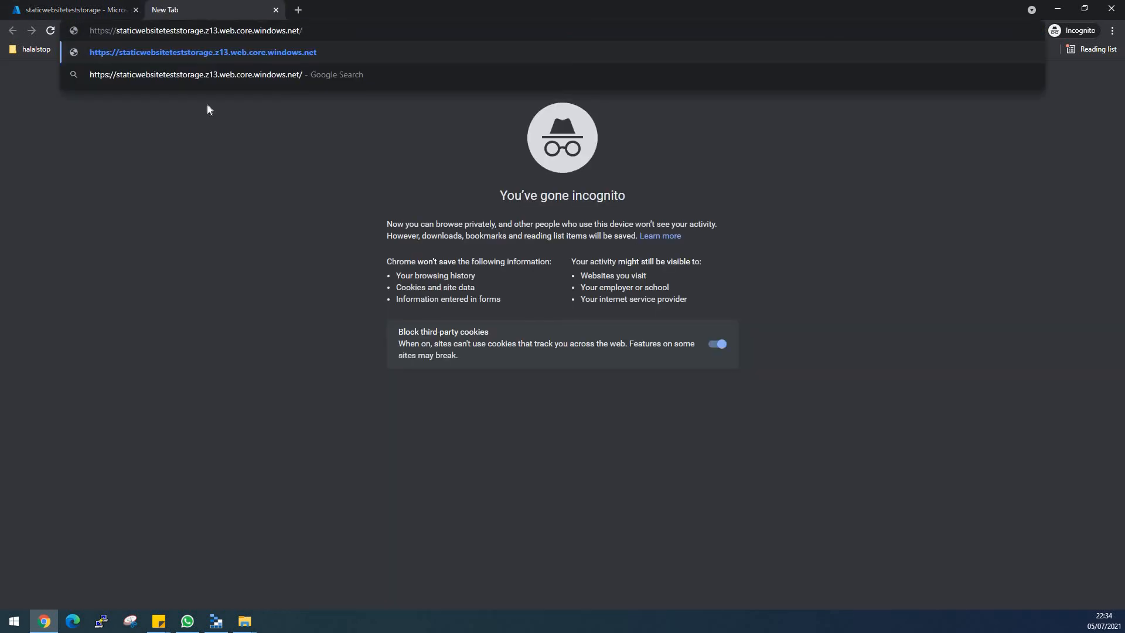
key("Return")
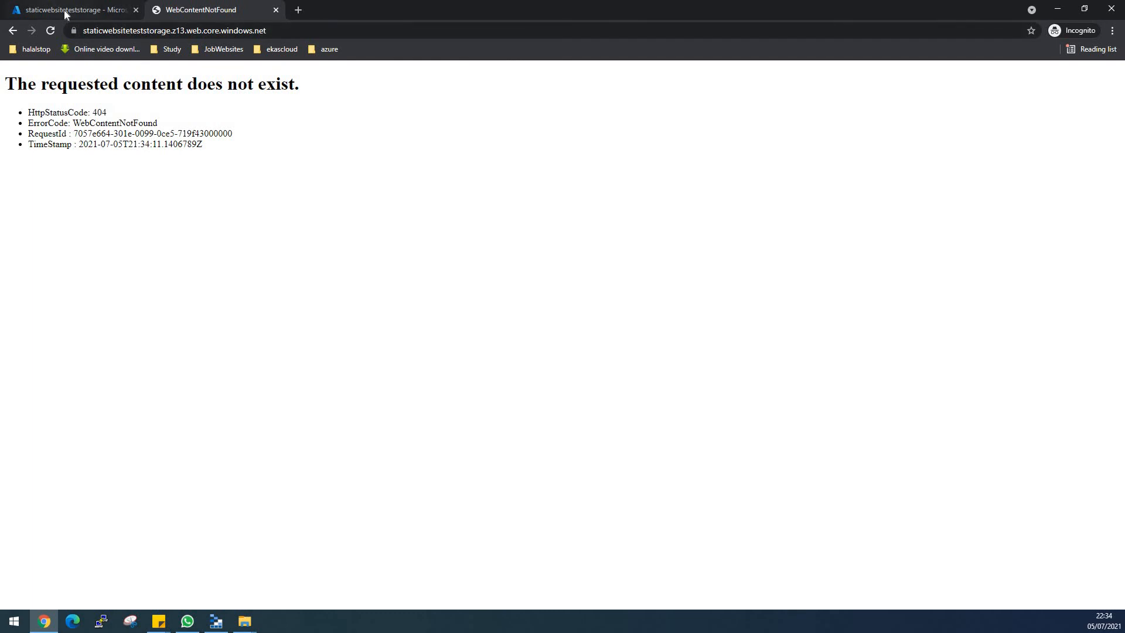
- Return to the portal's static website settings, set the index document name to index.html, and save
left_click(65, 9)
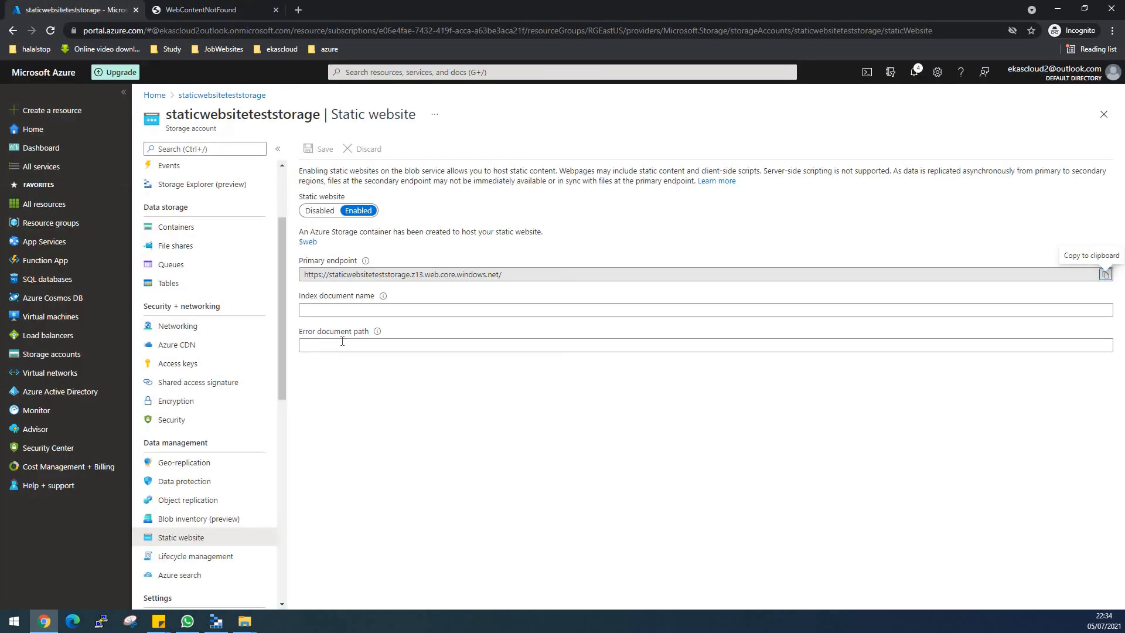
left_click(357, 310)
type("index.html")
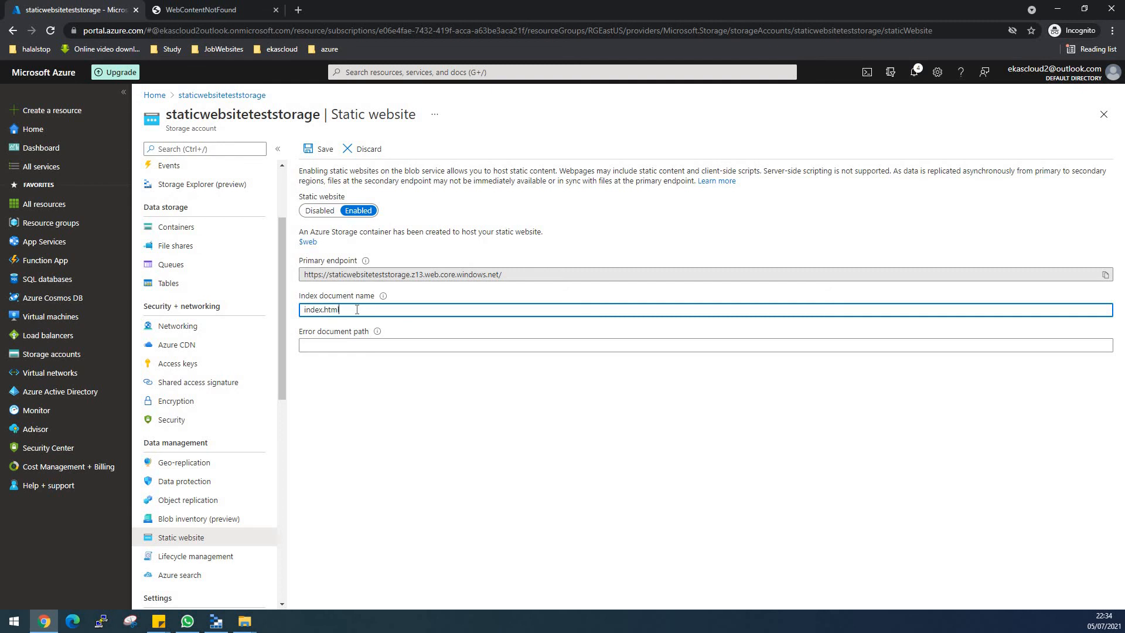
left_click(311, 151)
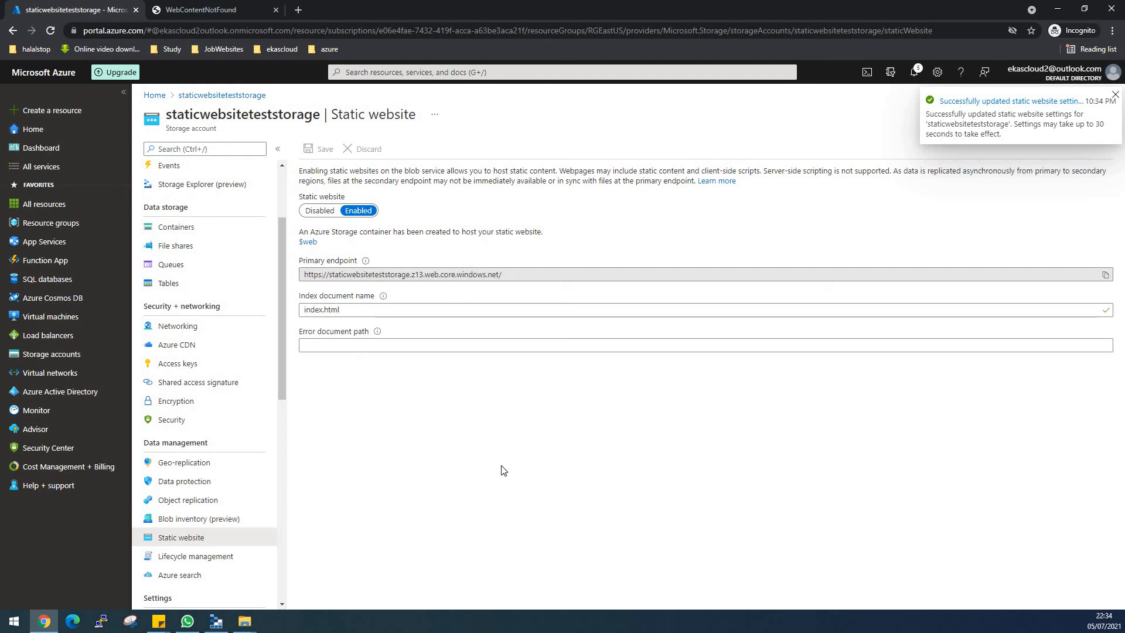
- Switch to the website's browser tab and reload the page to test the saved index document setting
left_click(230, 12)
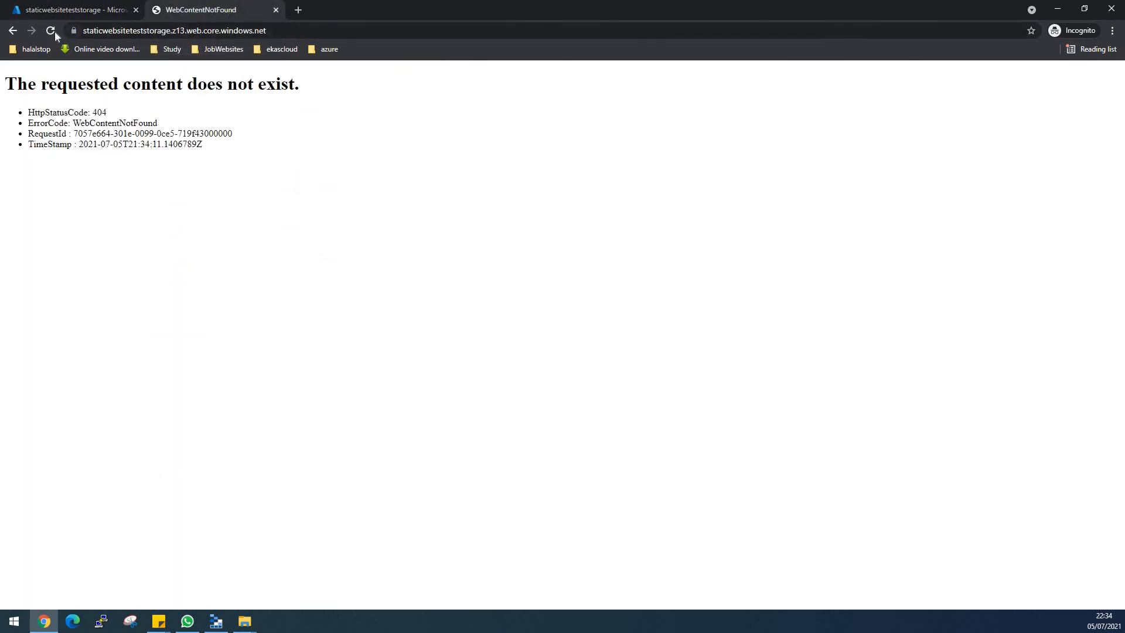
left_click(53, 31)
left_click(55, 29)
- Open the storage account's $web container in the portal and copy the index.html file name from its blob list
left_click(61, 9)
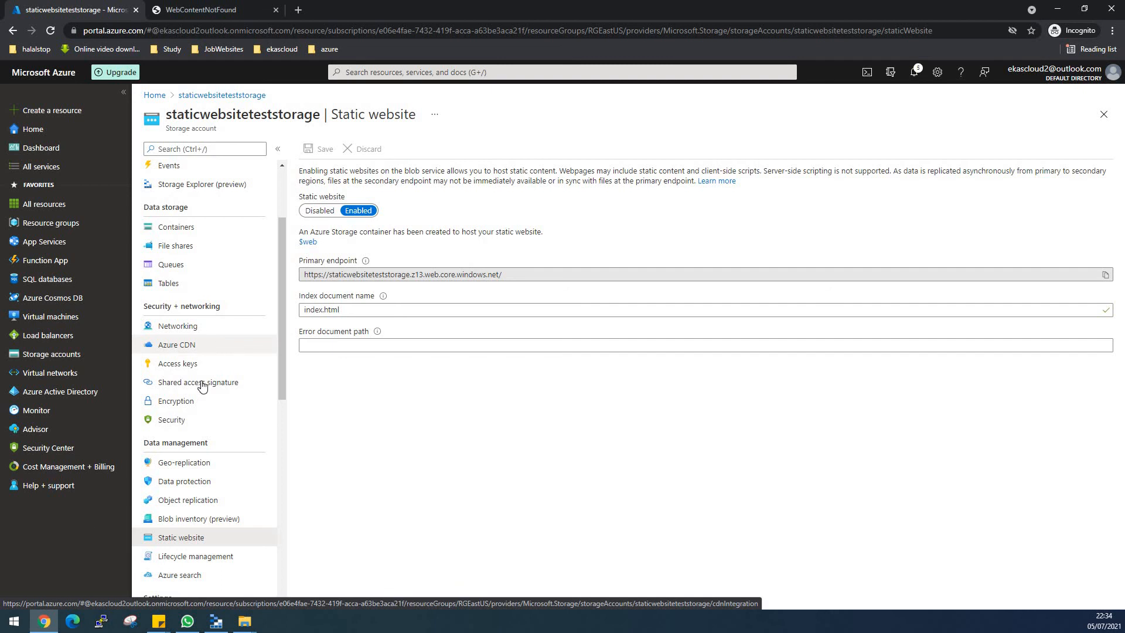
left_click(176, 235)
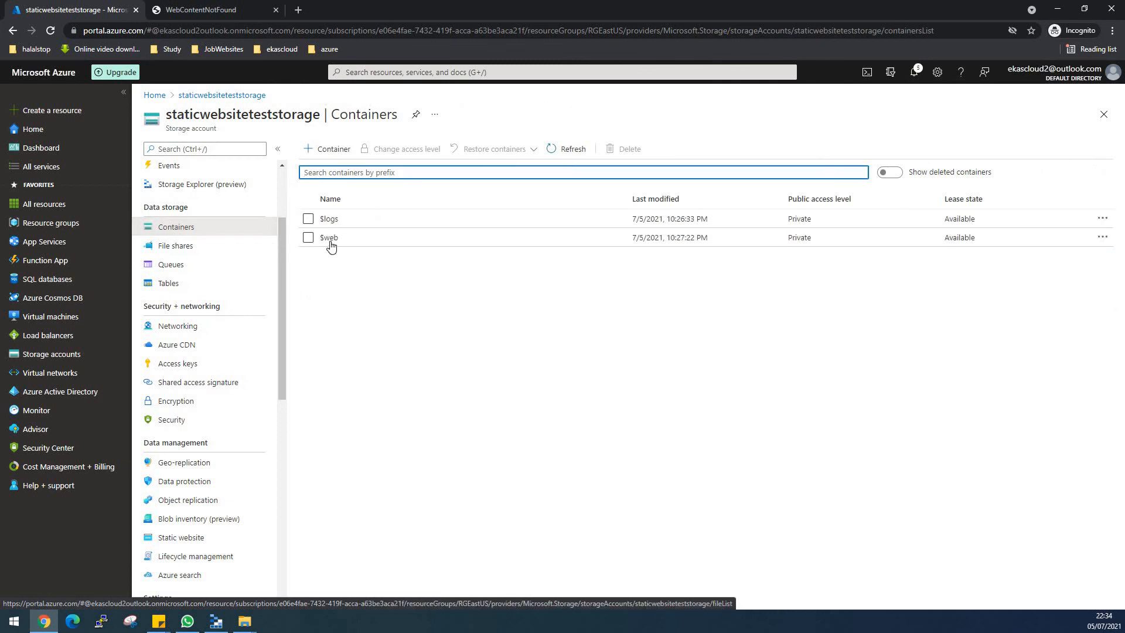
left_click(328, 238)
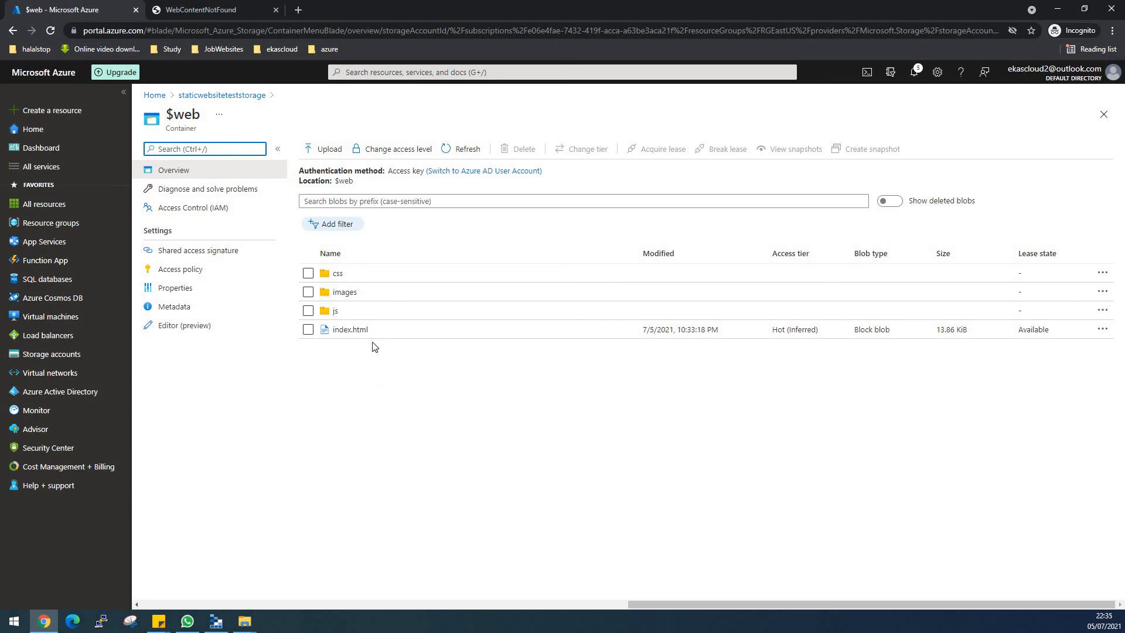
left_click_drag(369, 329, 337, 333)
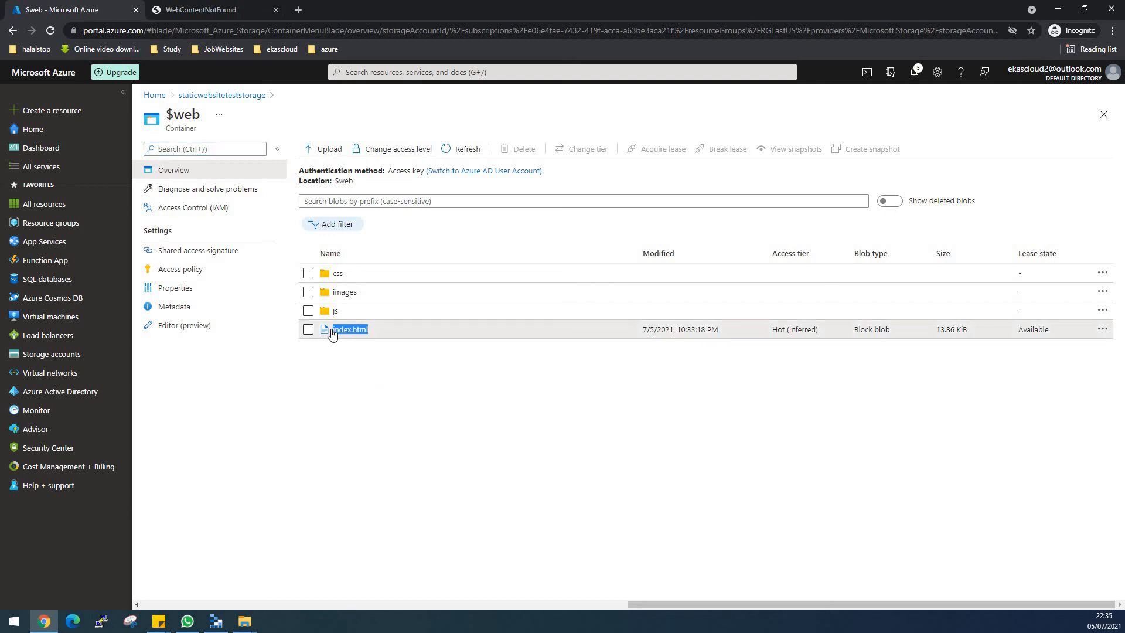
right_click(335, 332)
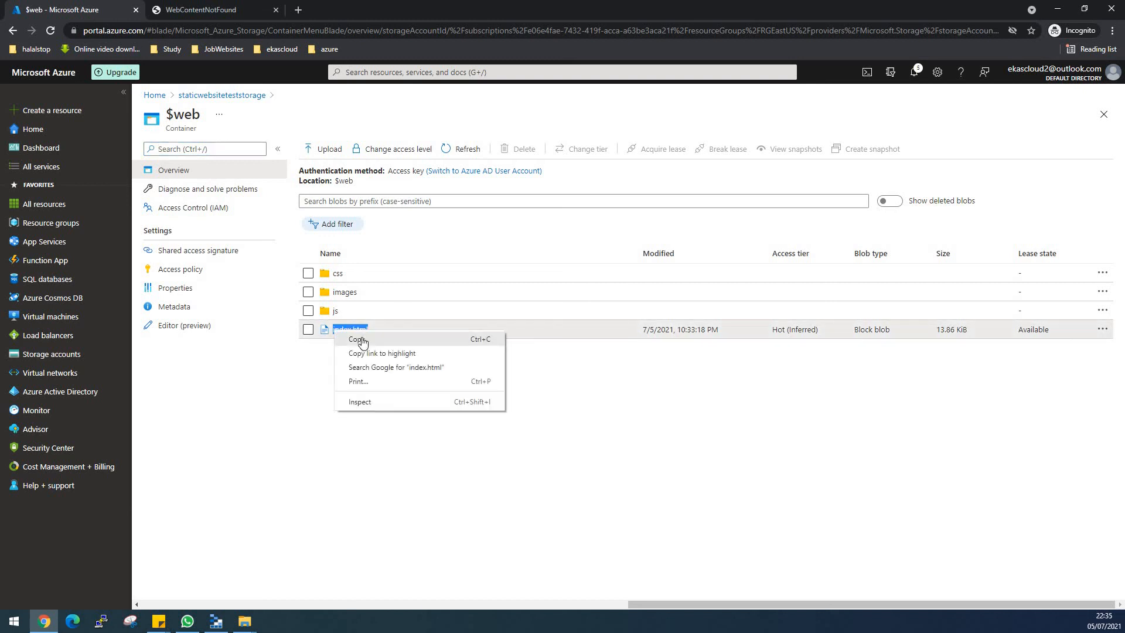
left_click(360, 340)
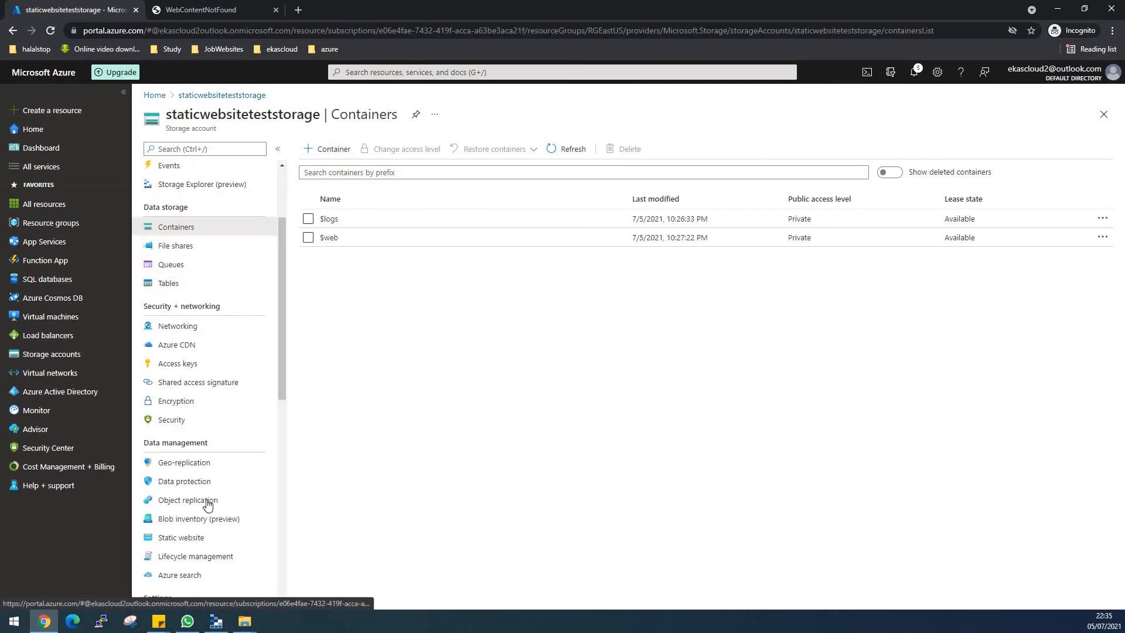
- Return to the static website settings and re-enter index.html as the index document name
scroll(202, 475, "down", 2)
left_click(195, 425)
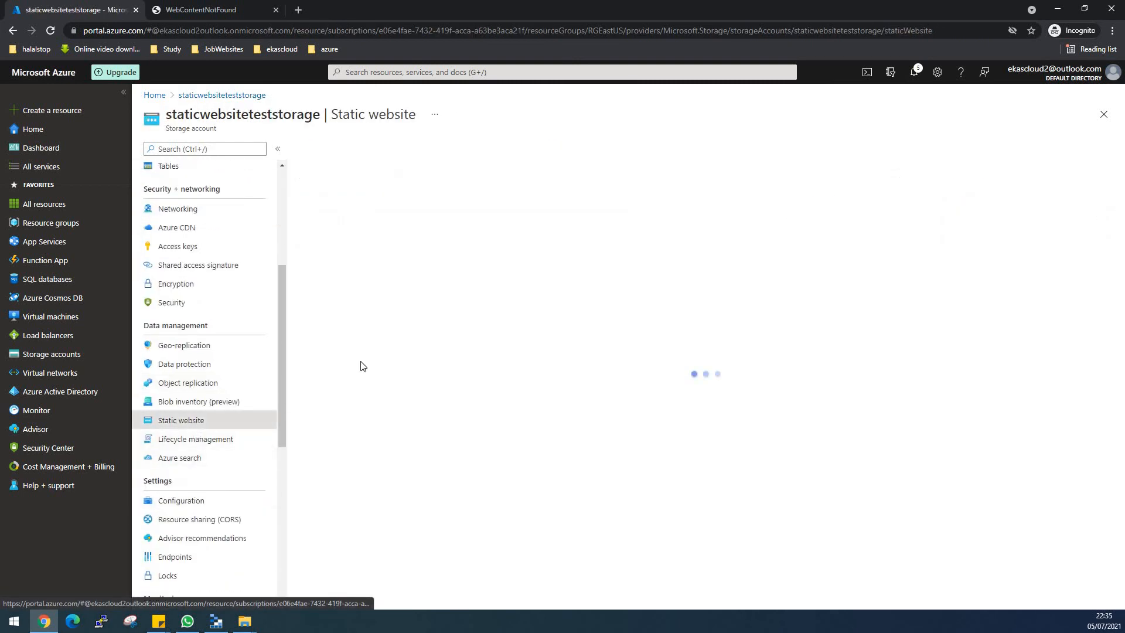
left_click_drag(346, 312, 301, 308)
key("Right")
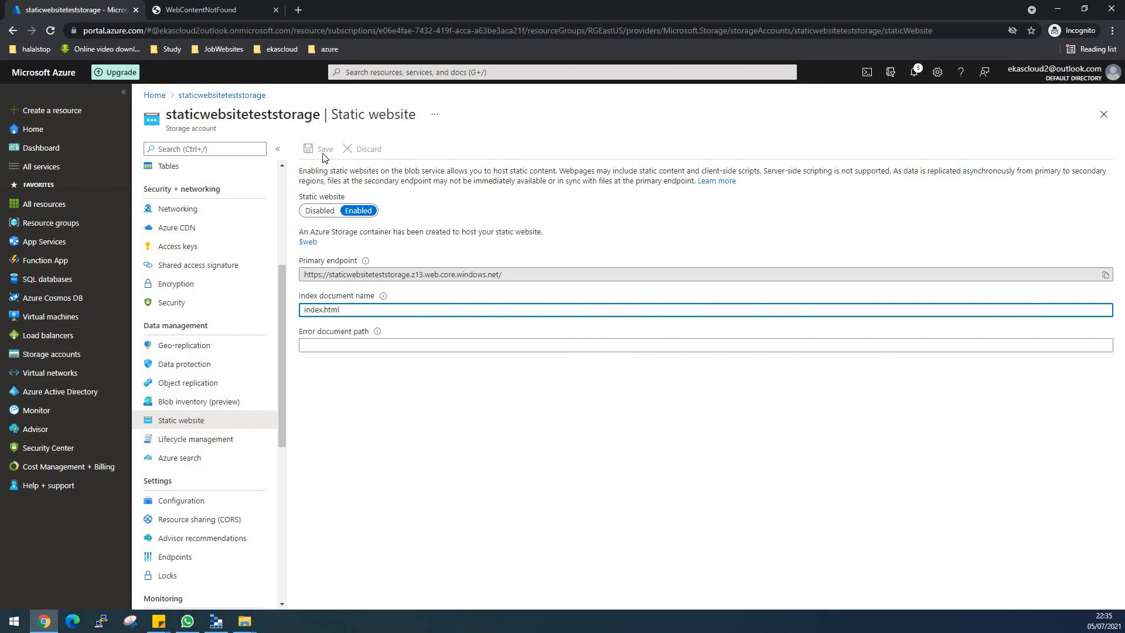
left_click(355, 234)
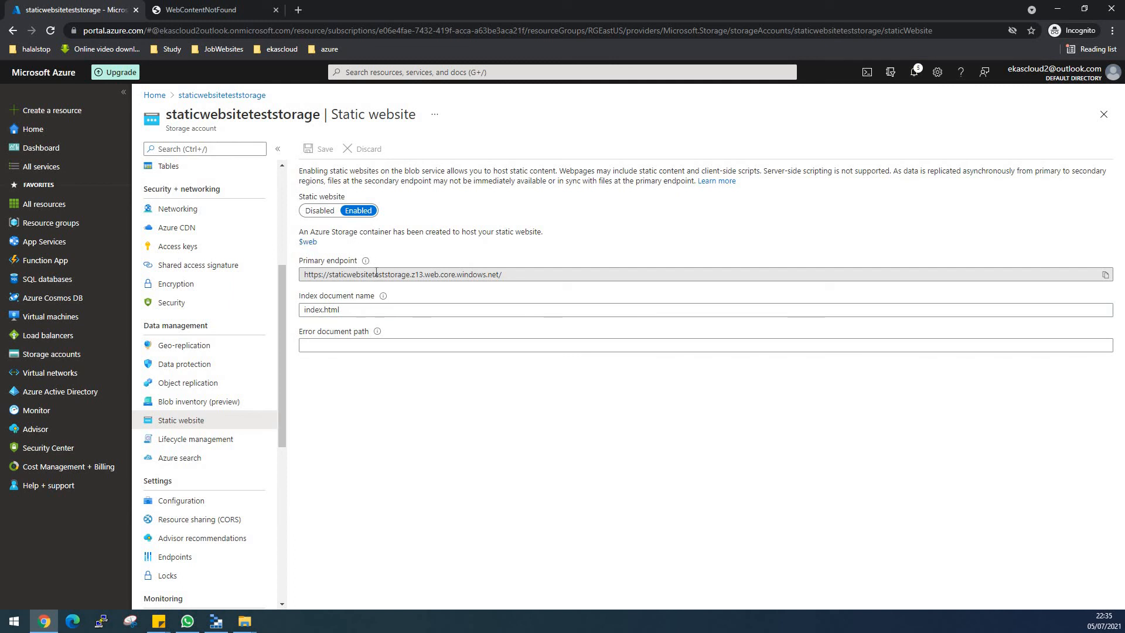
left_click(1105, 278)
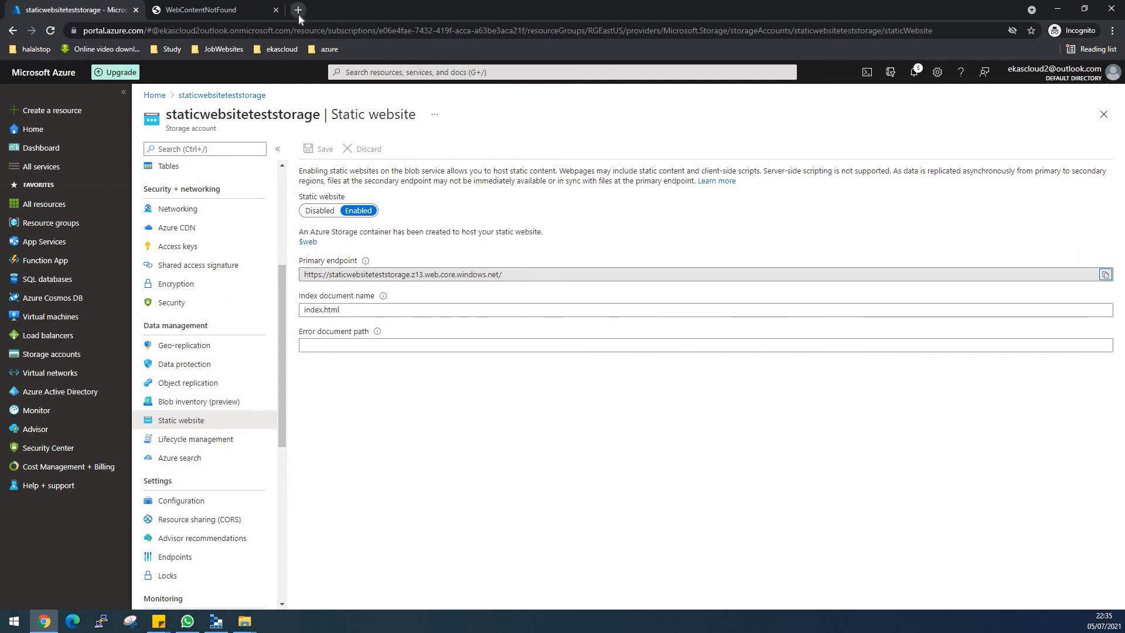
left_click(297, 10)
key("ctrl+v")
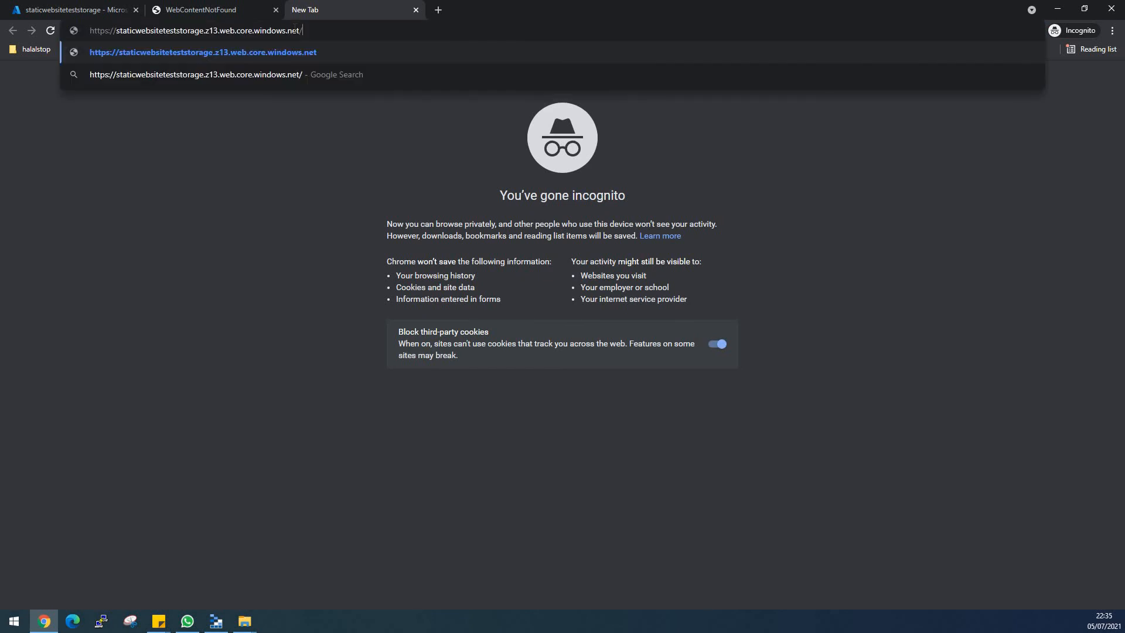
key("Return")
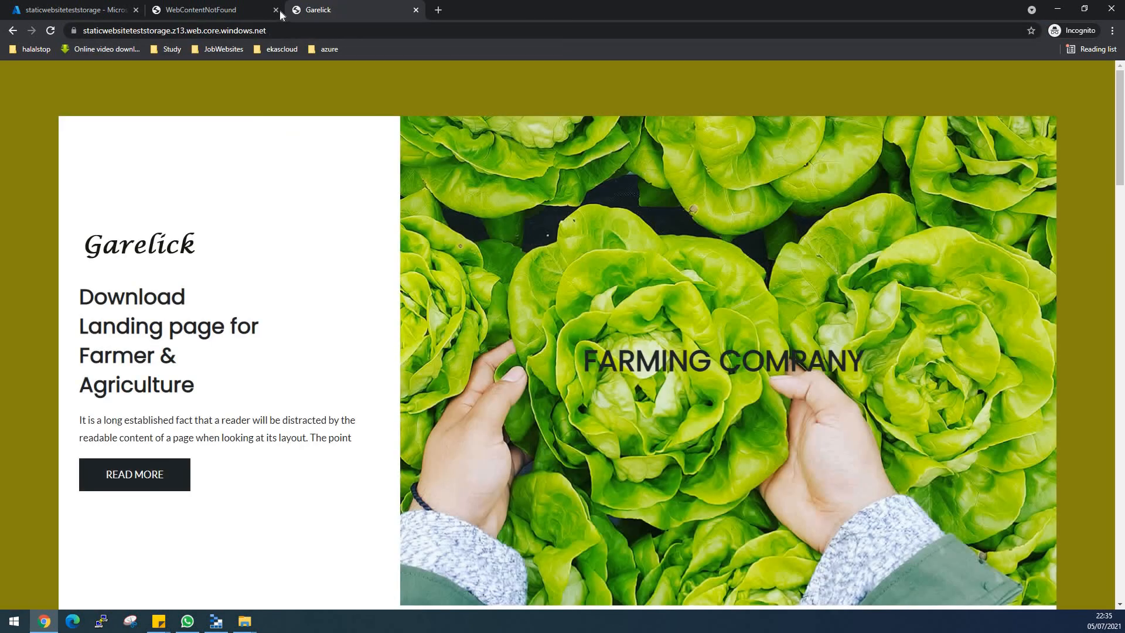
left_click(276, 9)
scroll(377, 377, "down", 2)
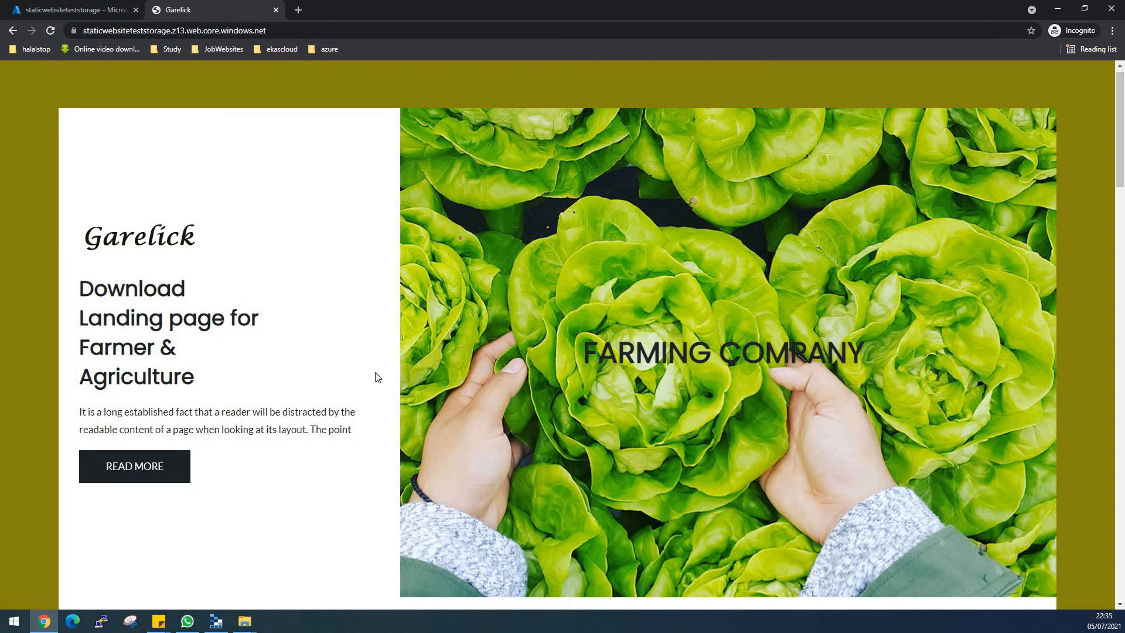
- Examine the error document path setting on the portal's static website page and return to the Garelick website tab
left_click(58, 10)
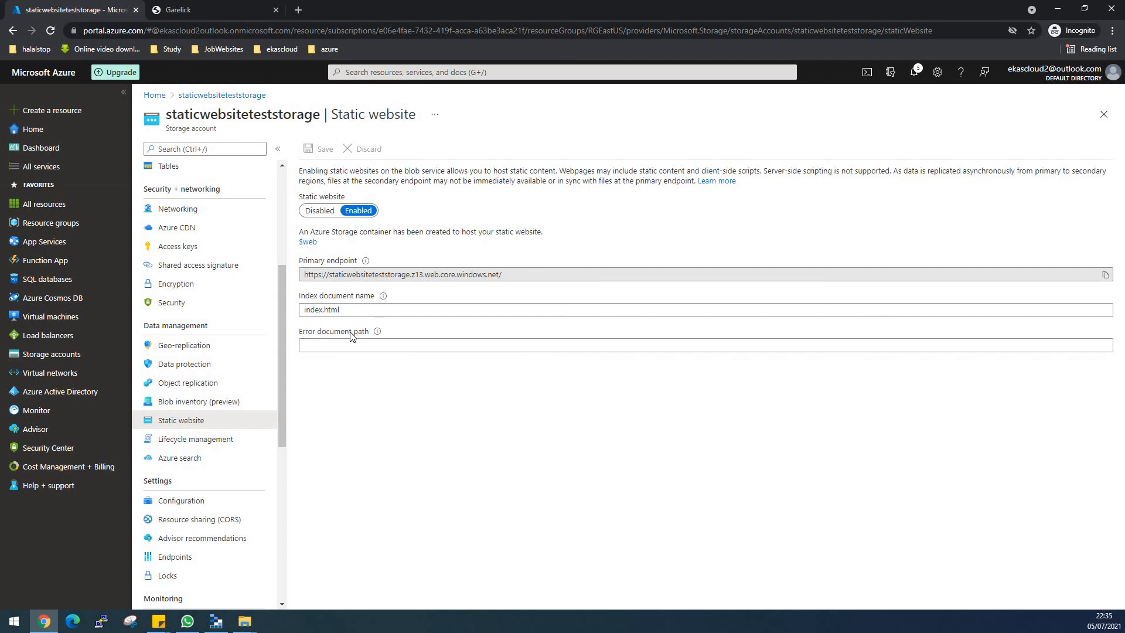
left_click(326, 344)
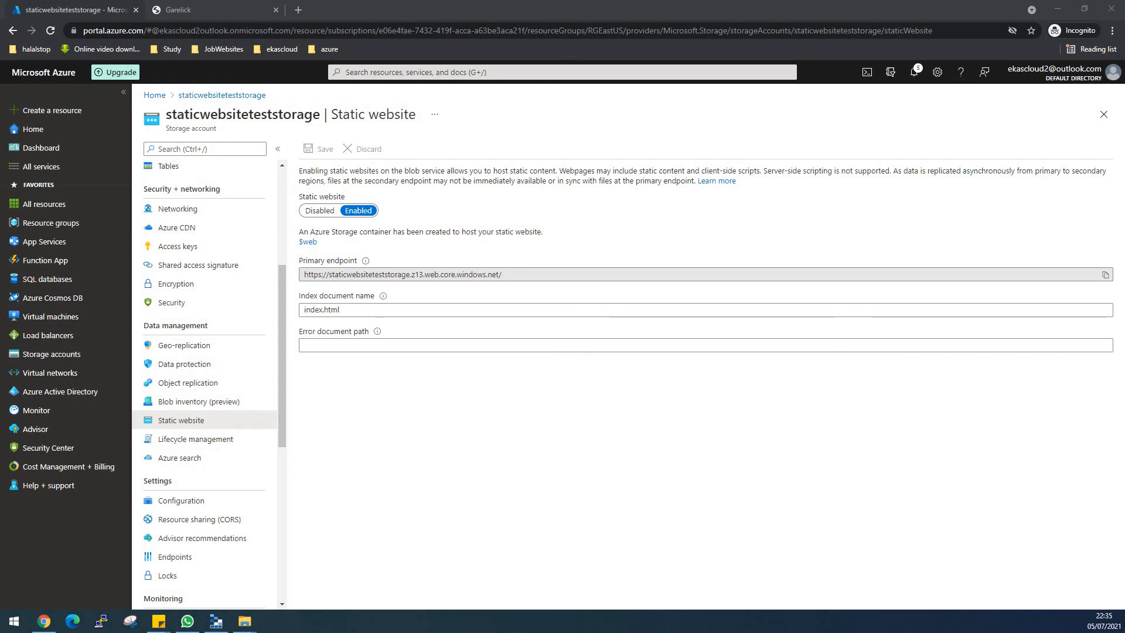
left_click(431, 434)
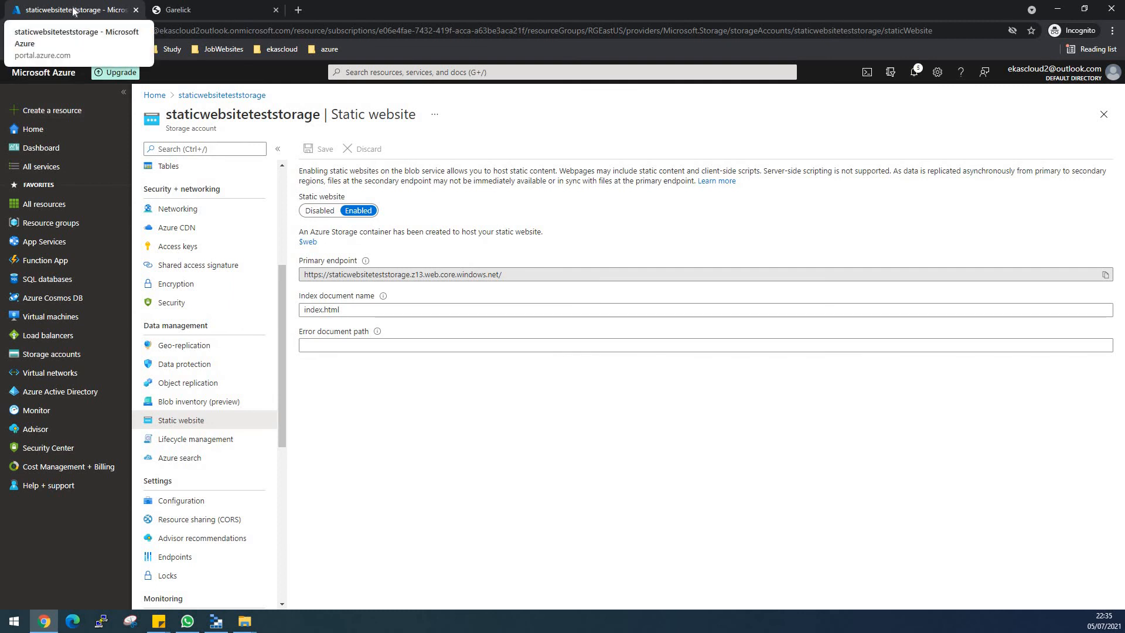
left_click(199, 11)
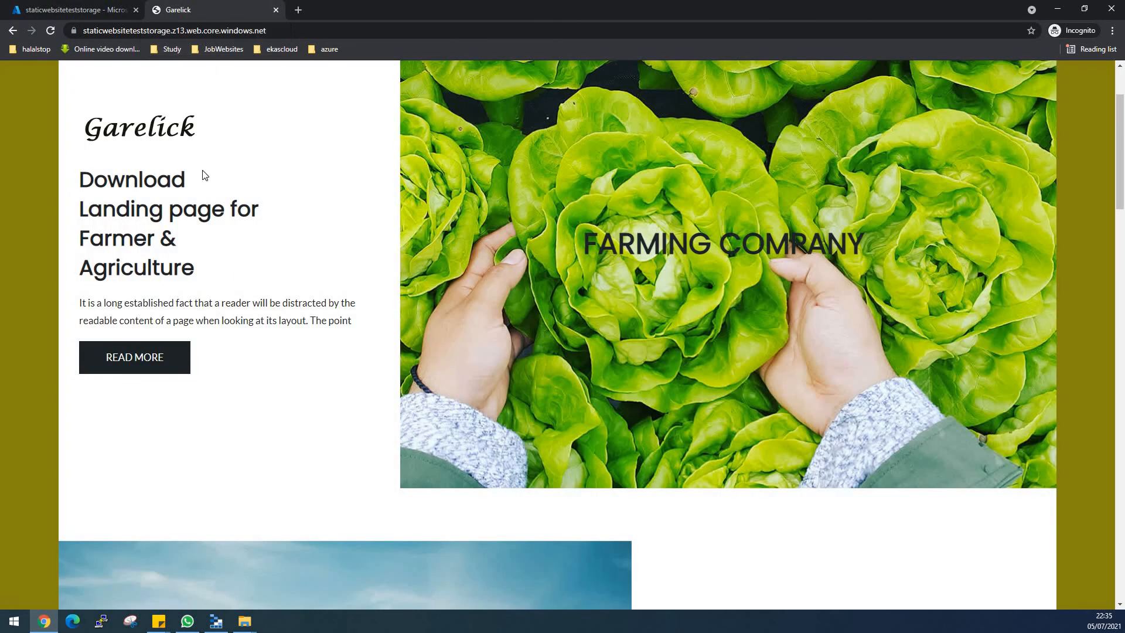